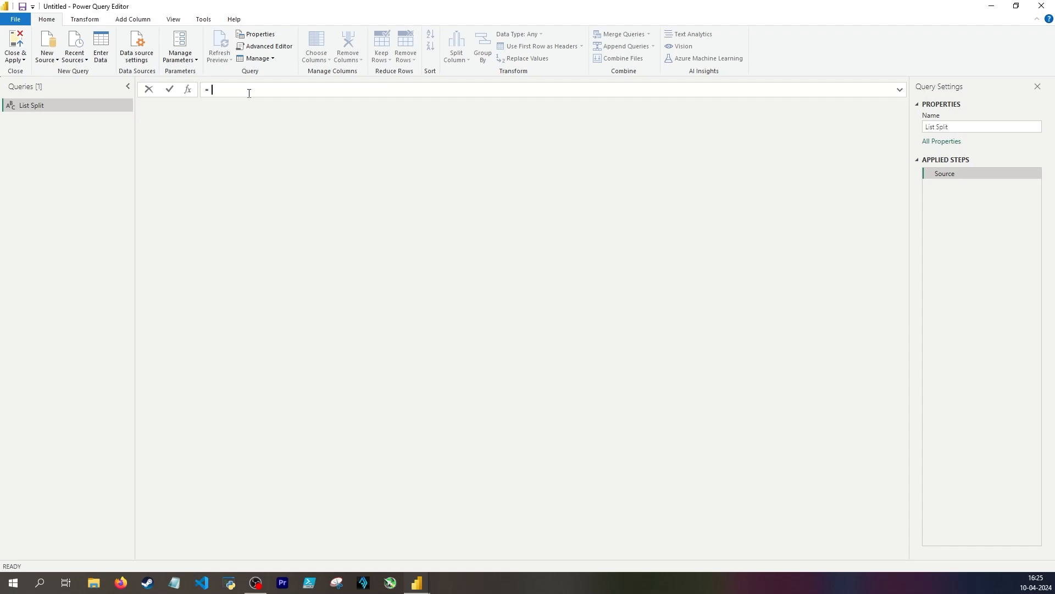
Add a custom step to the Table query that extracts Column1 from the Changed Type step as a list, and go back to Changed Type
key("Escape")
left_click(188, 89)
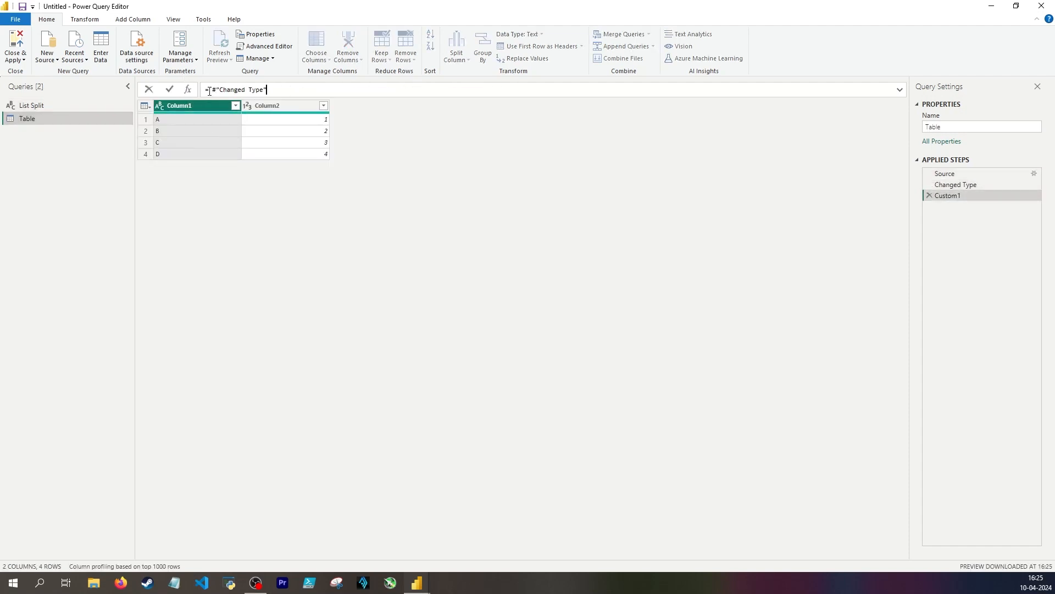
left_click(274, 90)
type("[Column1")
key("Return")
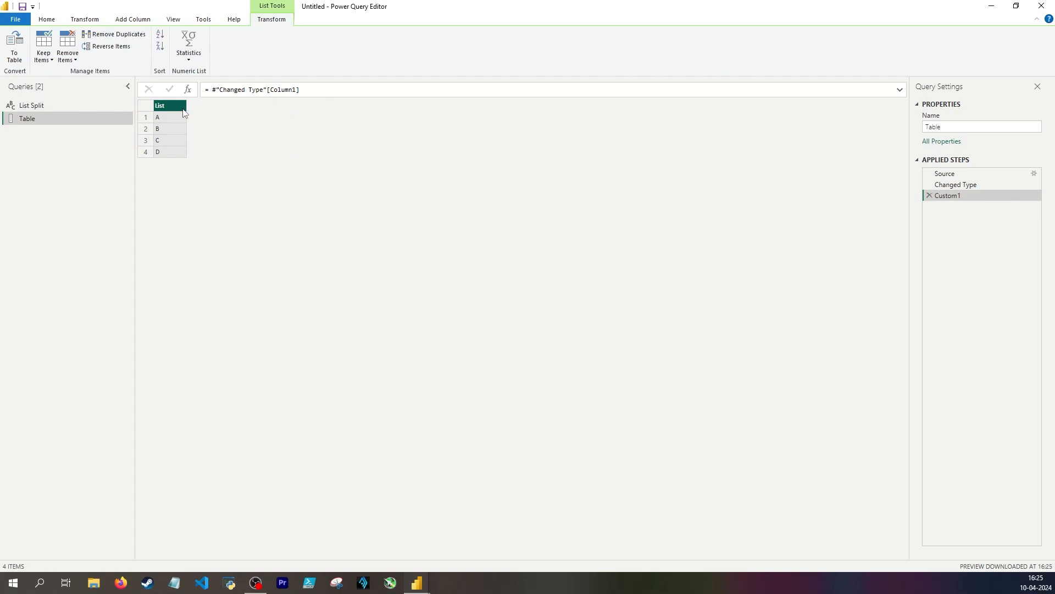
left_click(967, 185)
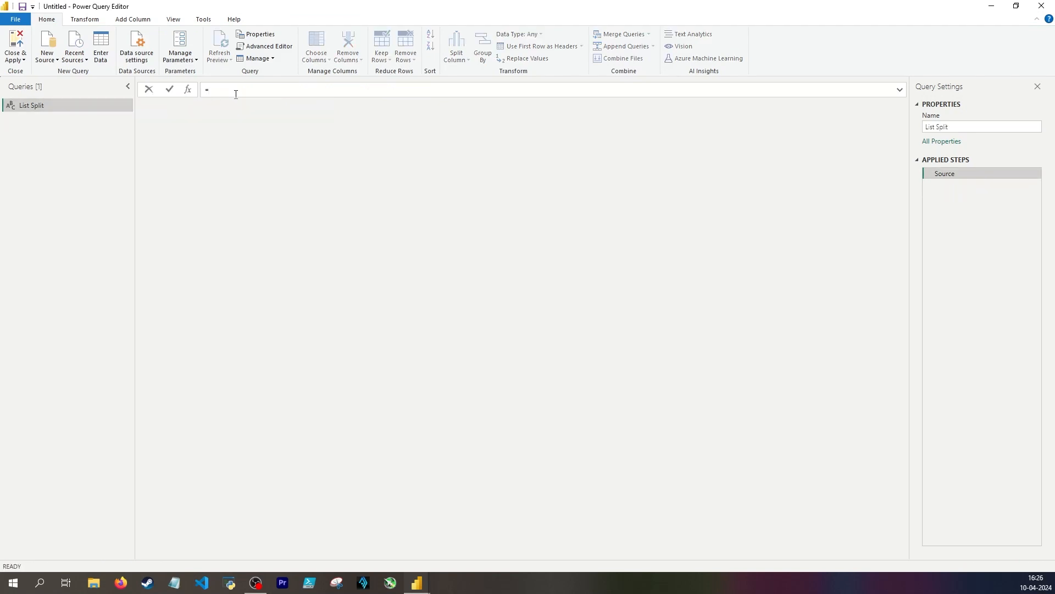
Enter {"a", "b", "c"} as the List Split source, change its last two items to 1 and #date(2020, 01,01), and widen the list column
type("{}")
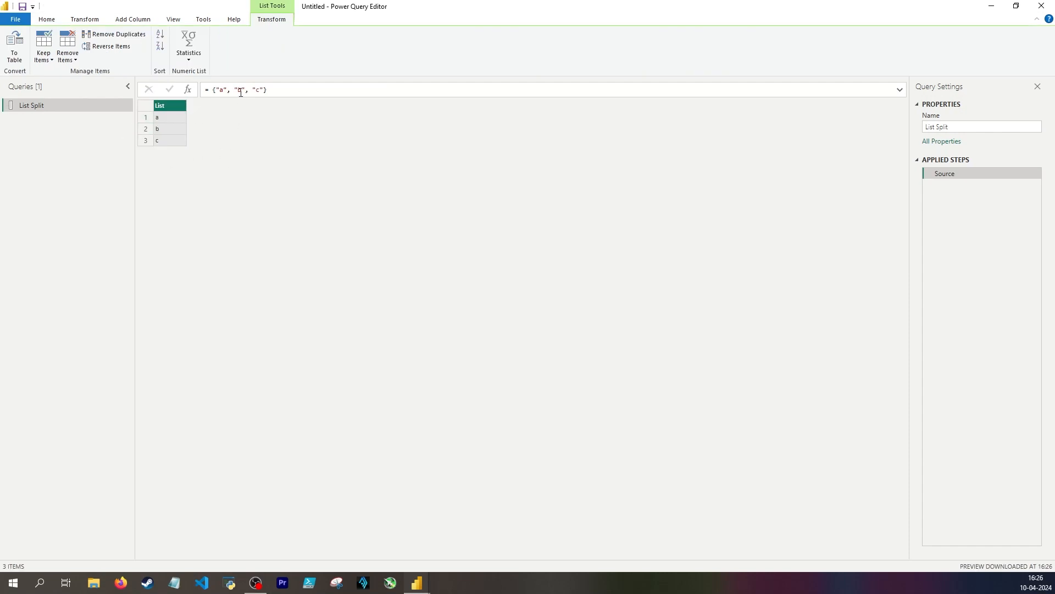
left_click_drag(246, 90, 234, 91)
type("1")
left_click_drag(186, 105, 251, 105)
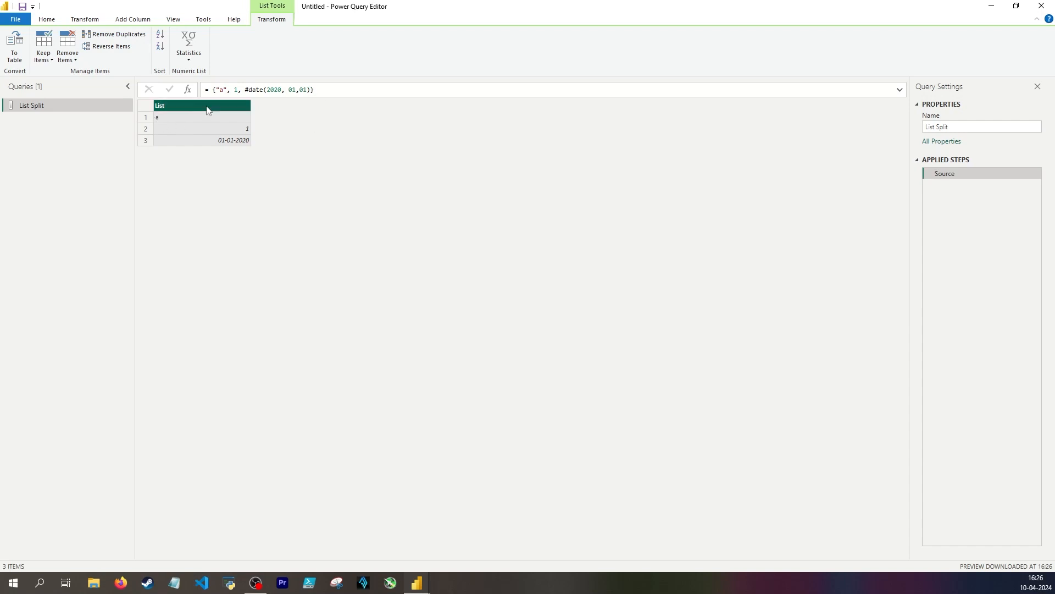
Replace the List Split source with the number range {1..12} and check the first and last items
left_click_drag(307, 89, 211, 89)
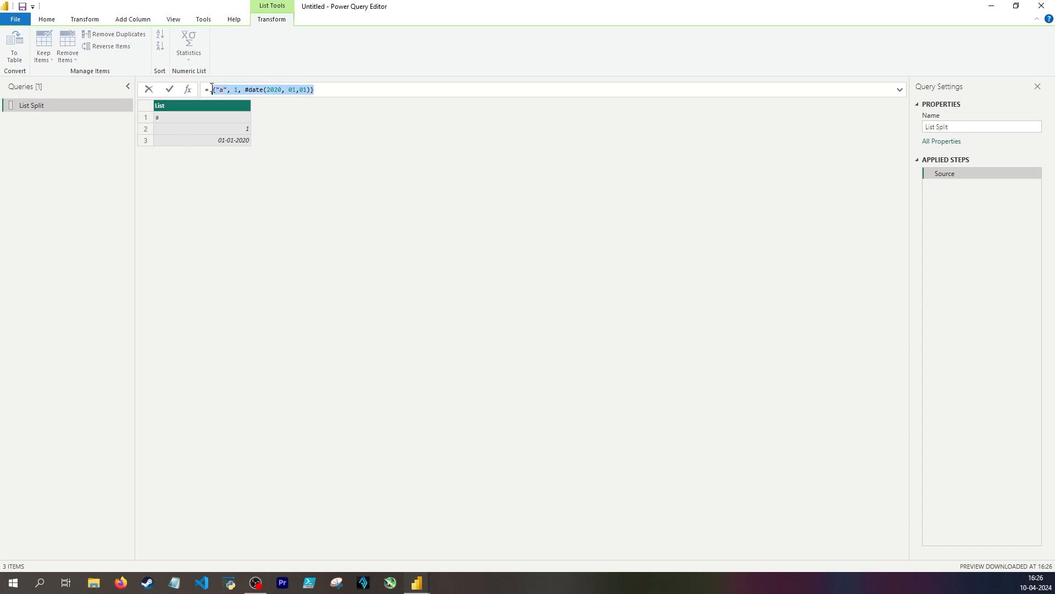
key("BackSpace")
type("{}")
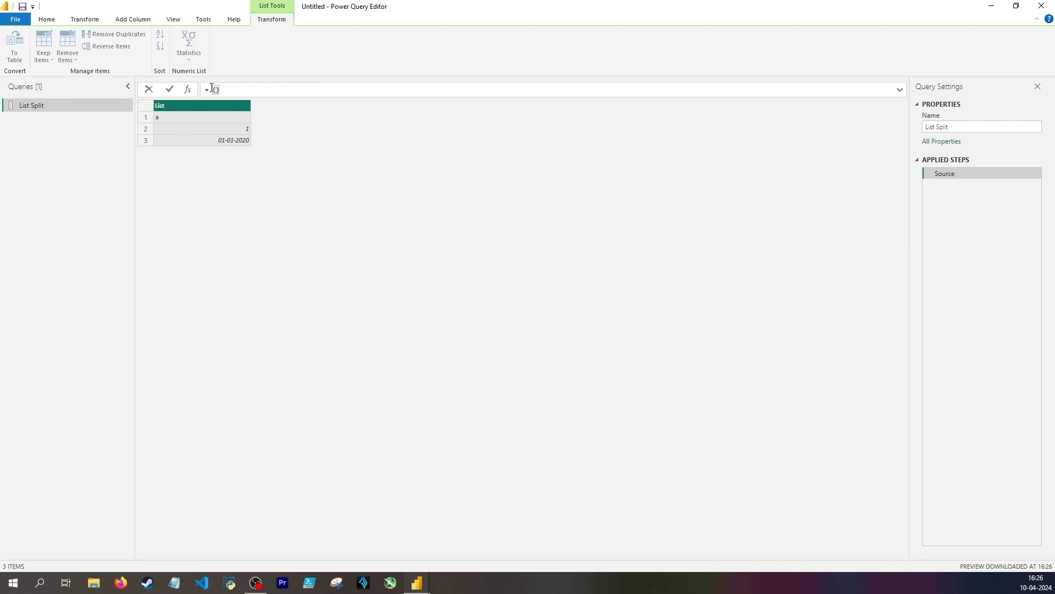
type("1")
type("..")
type("12")
key("Return")
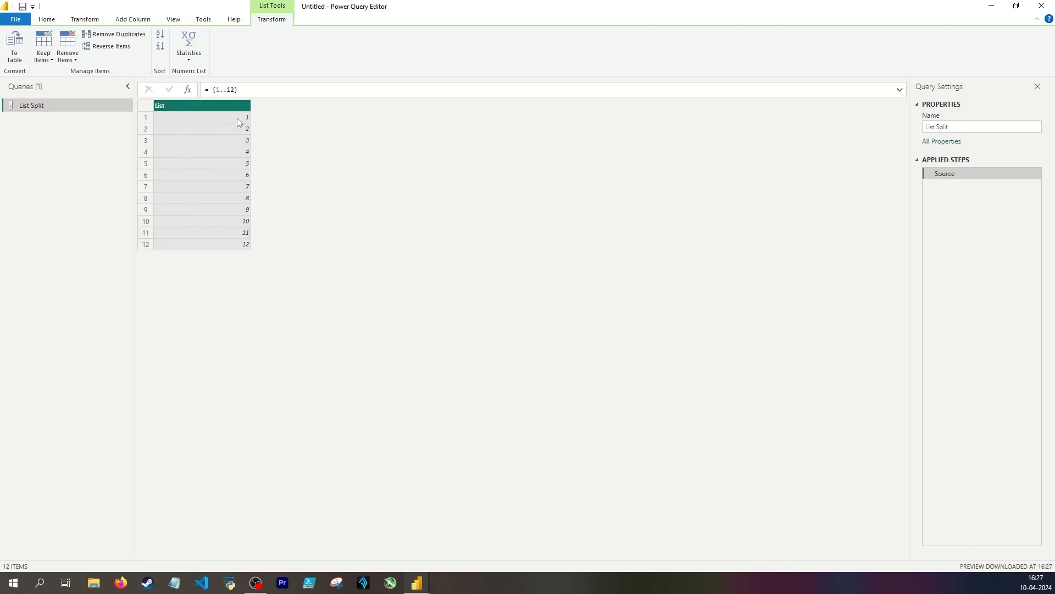
left_click(229, 115)
left_click(237, 244)
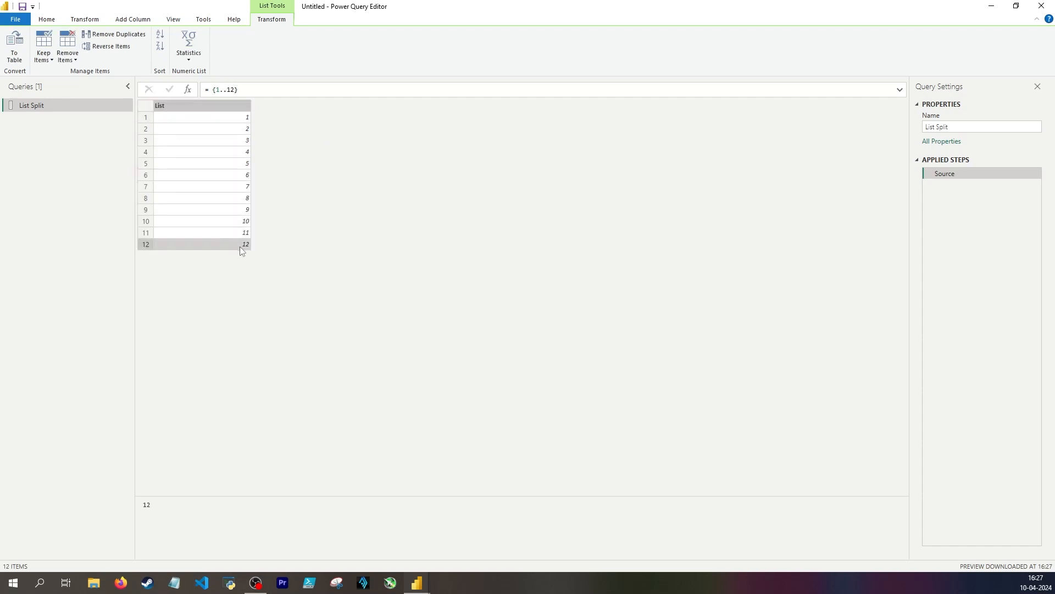
Replace the number range in the List Split source with the letter range {"a".."z"}
left_click_drag(213, 89, 236, 90)
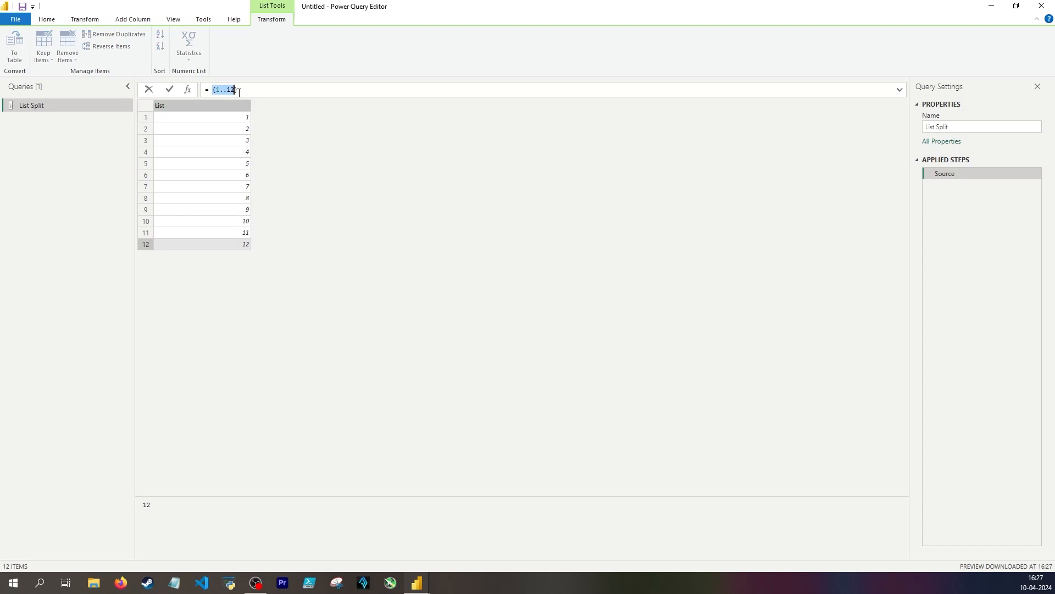
type("{\"a\"..\"")
type("z")
key("Return")
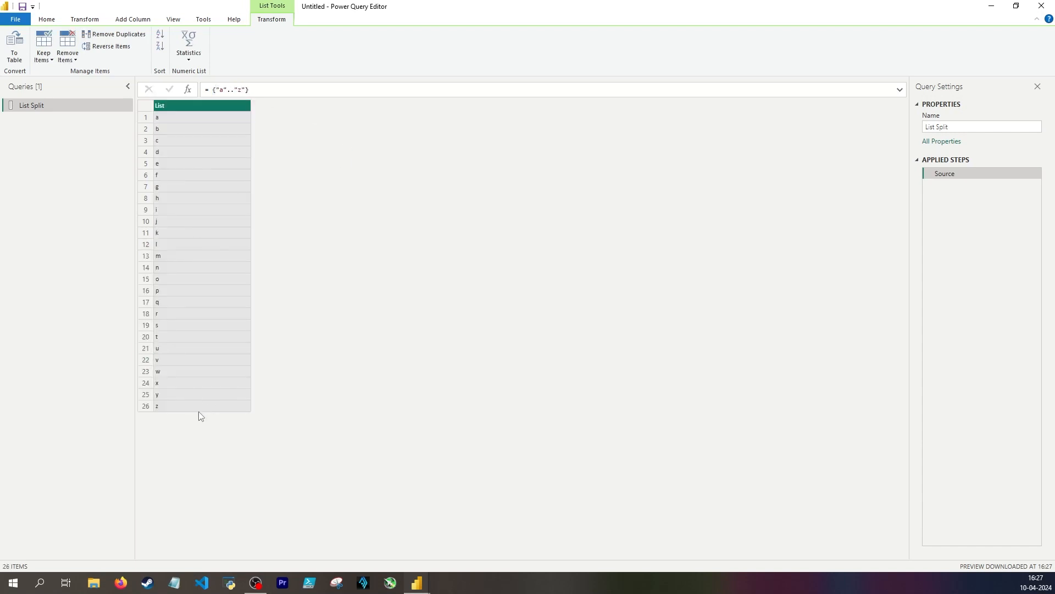
Change the end of the letter range to "å" and look through the generated characters
double_click(223, 90)
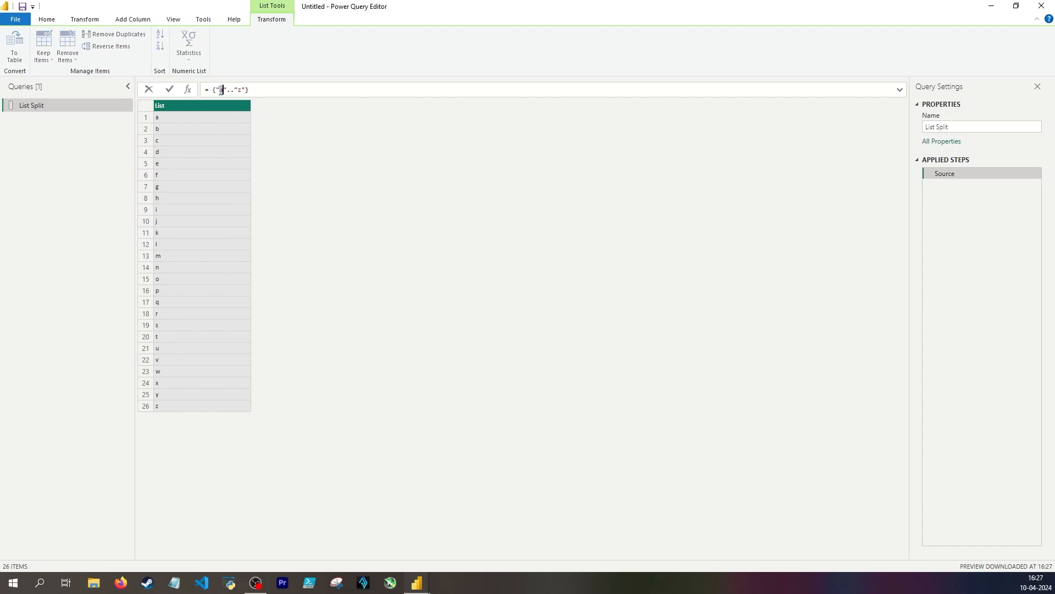
double_click(239, 89)
type("å")
key("Return")
scroll(223, 295, "down", 13)
scroll(233, 268, "down", 7)
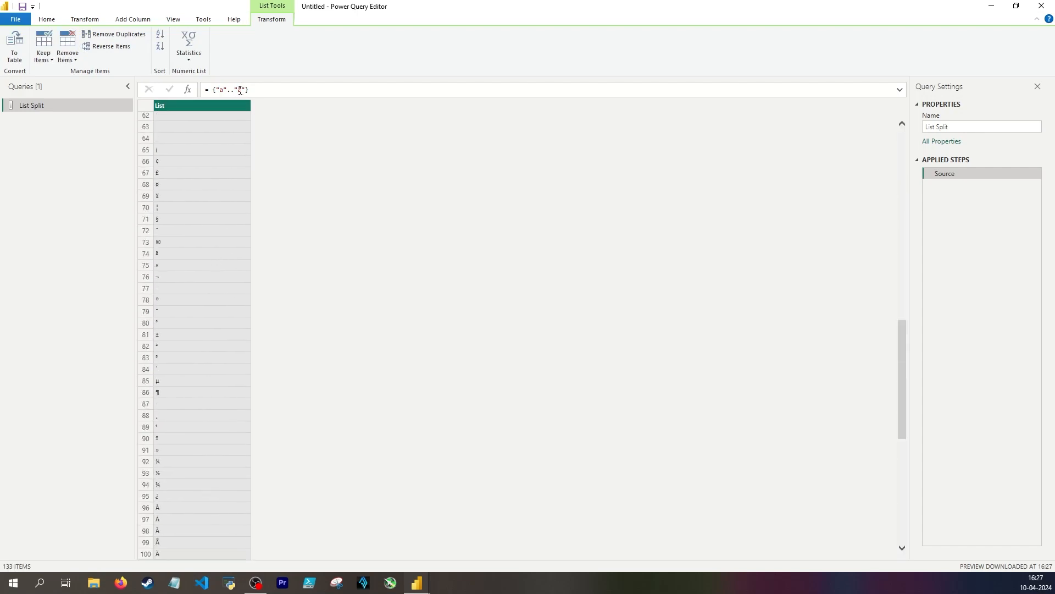
Consult the ASCII character table in the web browser, return to Power Query Editor and examine the list down to its last character
key("alt+Tab")
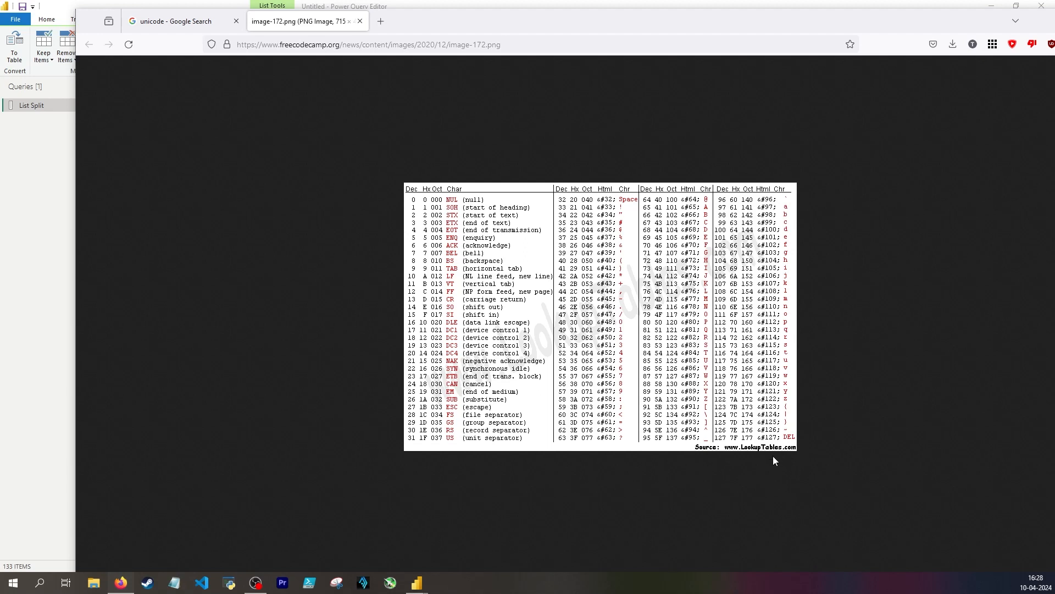
left_click(434, 7)
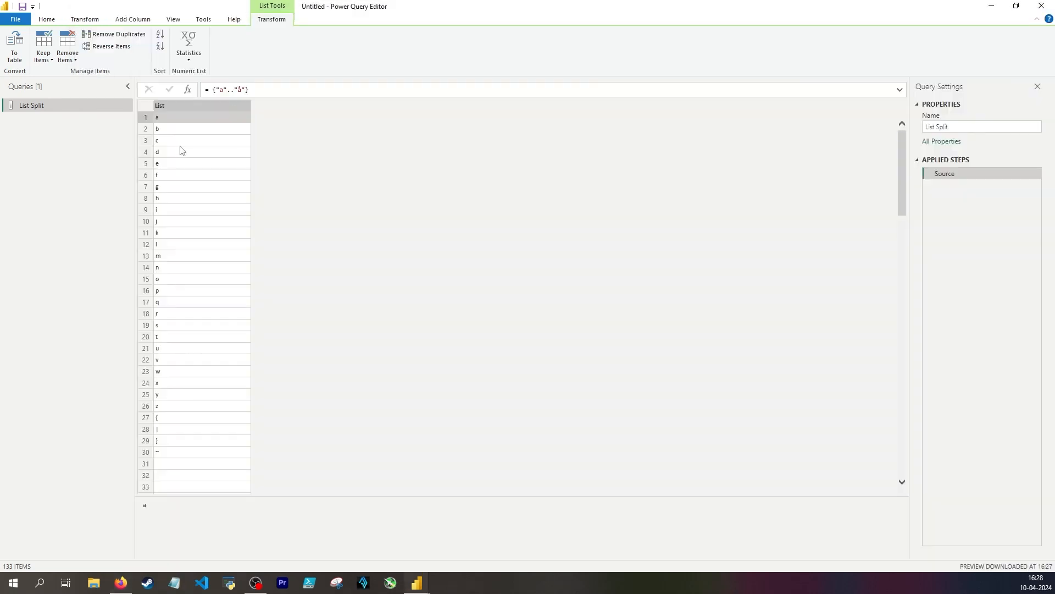
scroll(176, 231, "down", 3)
scroll(173, 254, "down", 20)
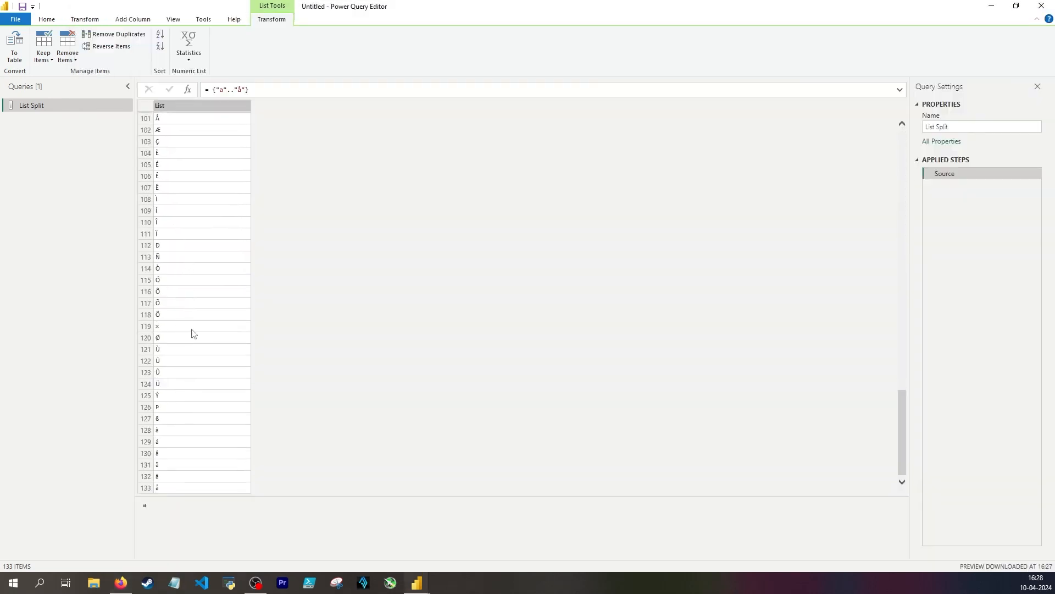
left_click(172, 489)
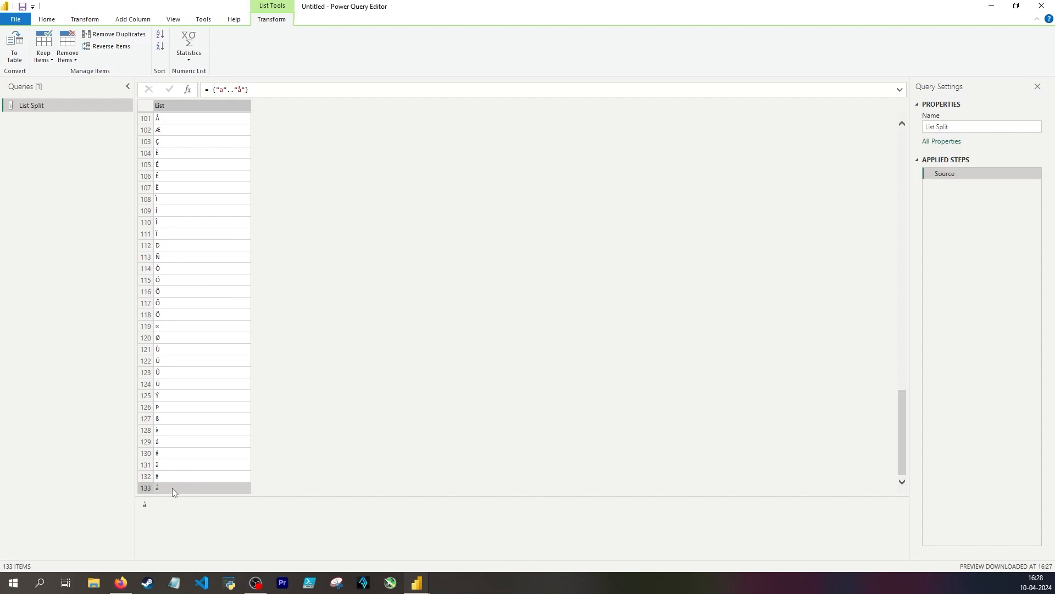
Change the end of the letter range to "æ" and look through the end of the list
double_click(240, 89)
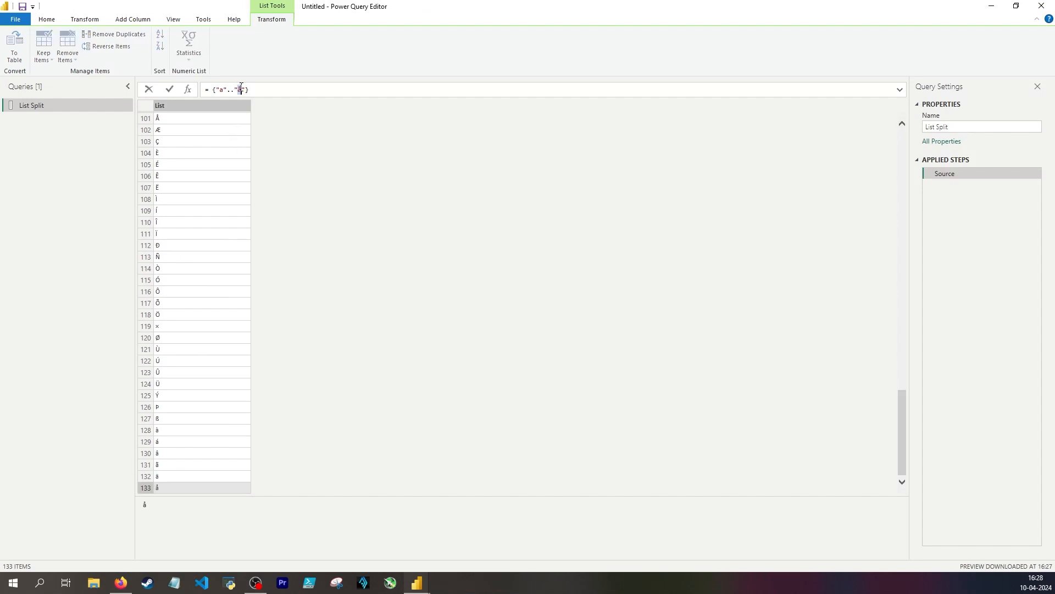
type("æ")
key("Return")
scroll(183, 376, "down", 20)
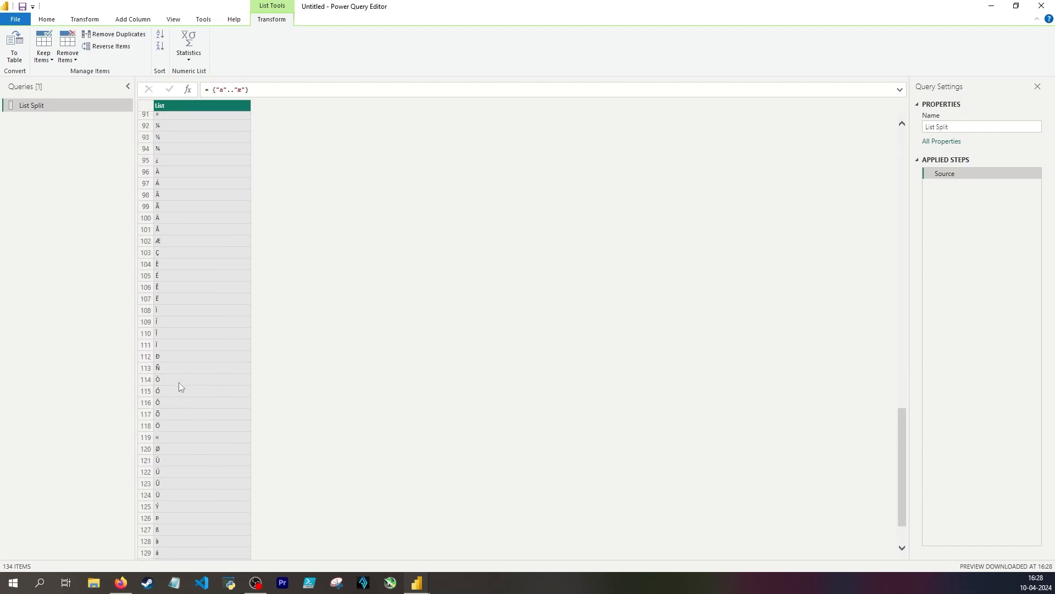
scroll(179, 387, "down", 2)
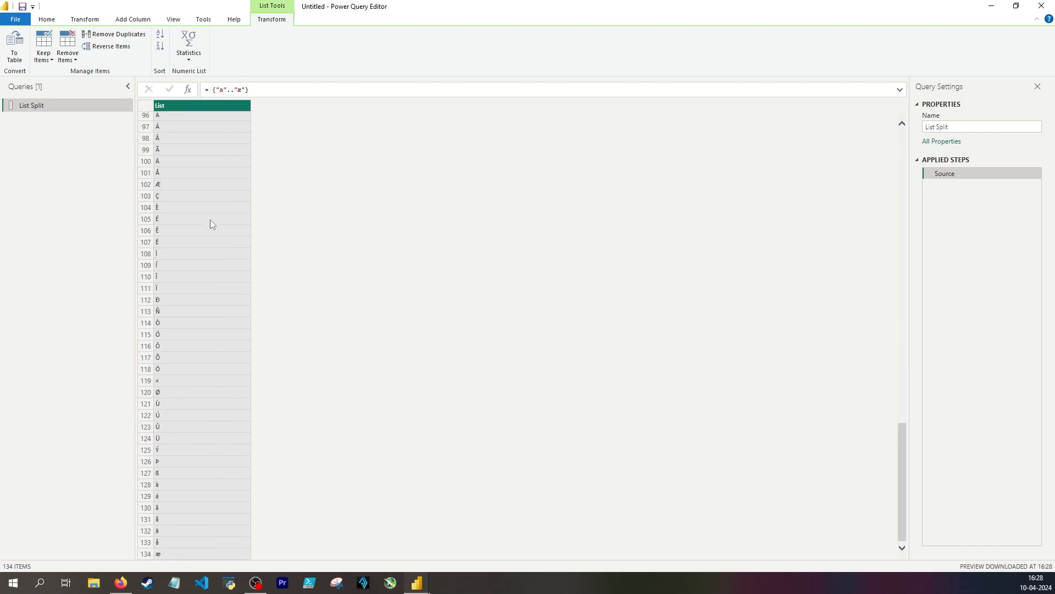
Set the range's end back to "z" and append "æ", "ø" and "å" as separate list items
scroll(209, 220, "up", 20)
double_click(240, 89)
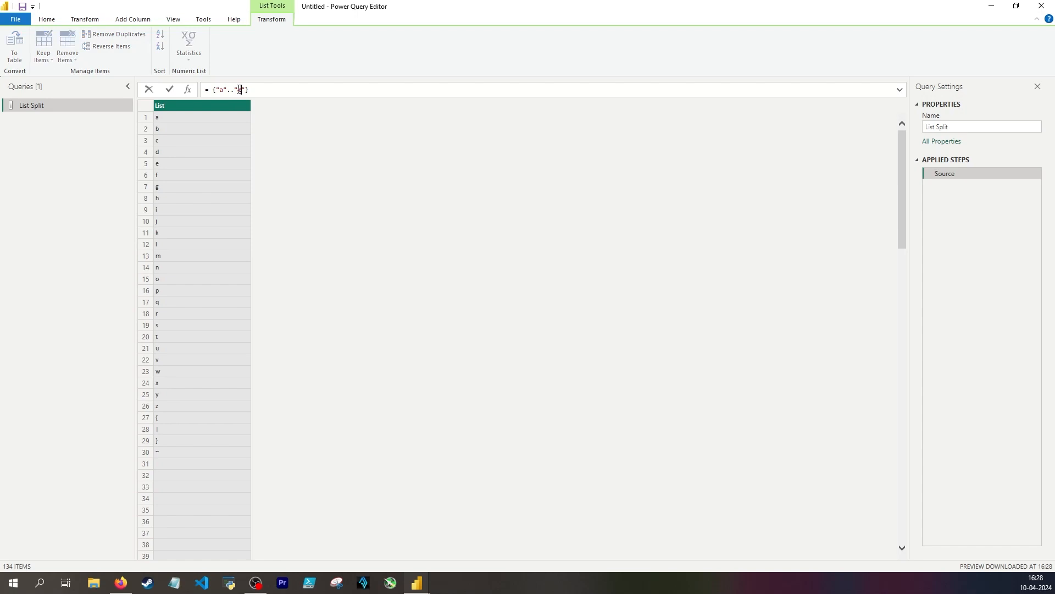
type("z")
left_click(245, 89)
type(", \"æ\",")
type("\"ø\",\"å\"")
key("Return")
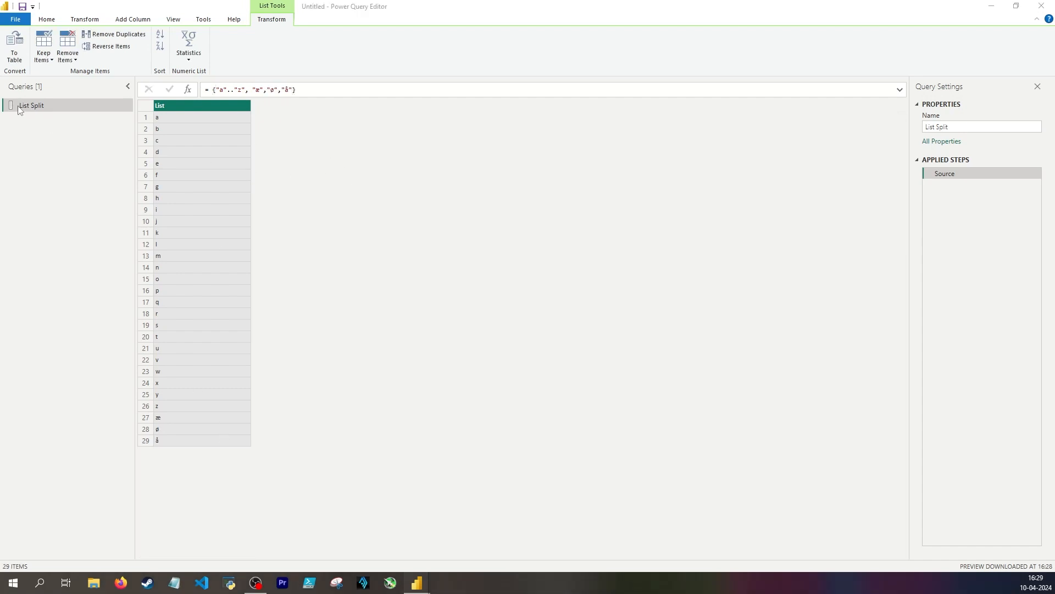
Add a custom step that splits the source list into groups of three with List.Split(Source, 3)
left_click(169, 126)
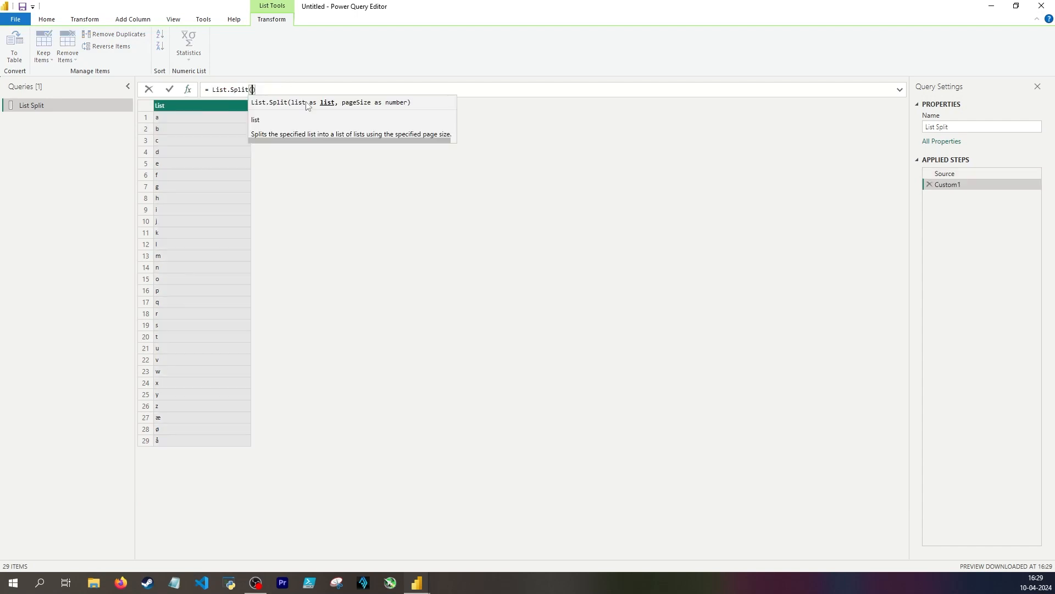
type("Source, ")
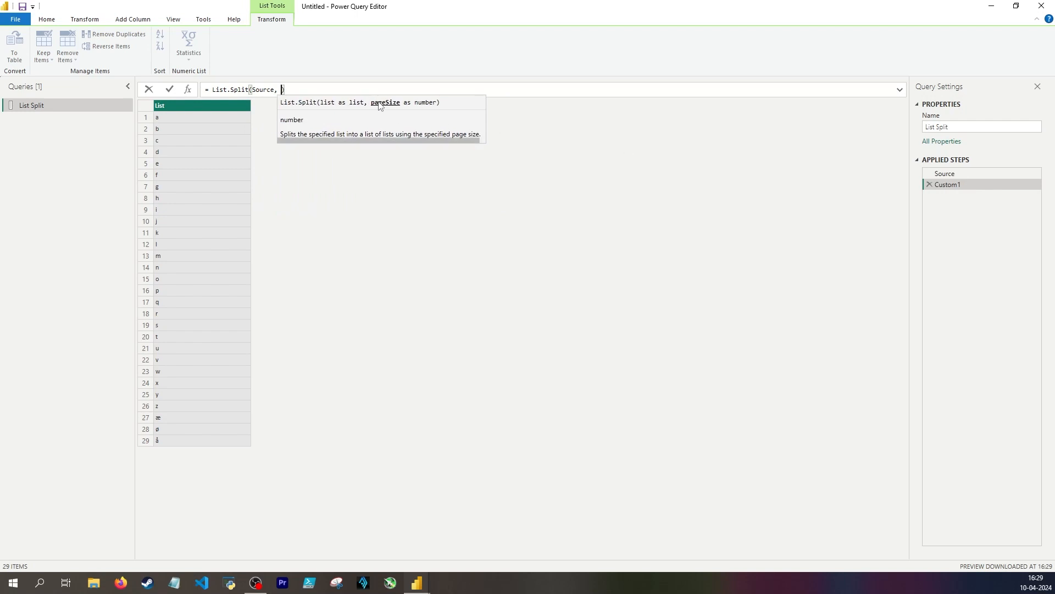
type("3")
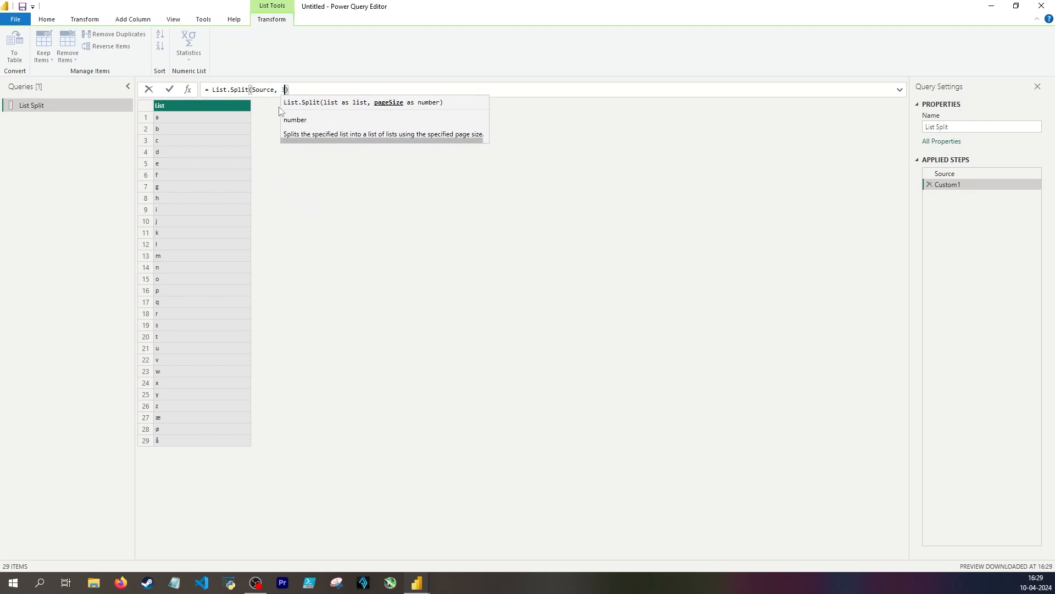
key("Return")
Preview the contents of the first, second, third and last nested lists produced by the split
left_click(196, 117)
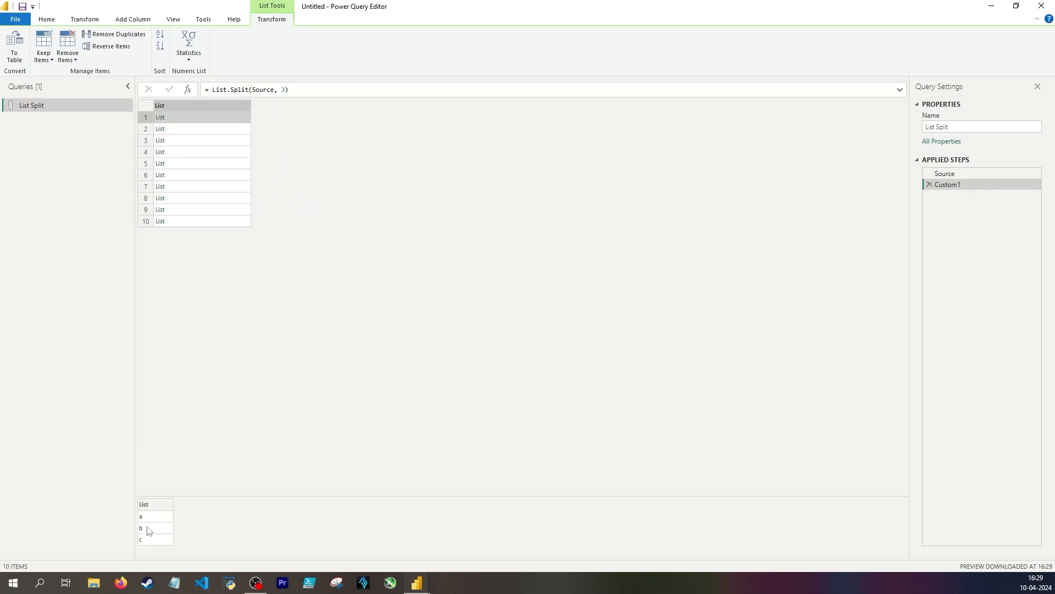
left_click(182, 129)
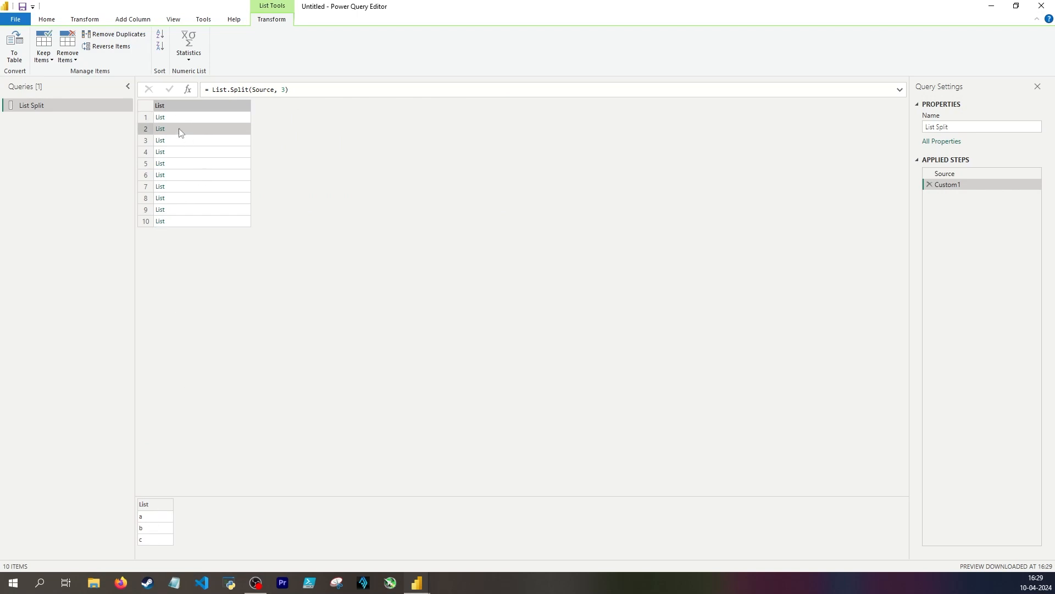
left_click(208, 137)
left_click(198, 222)
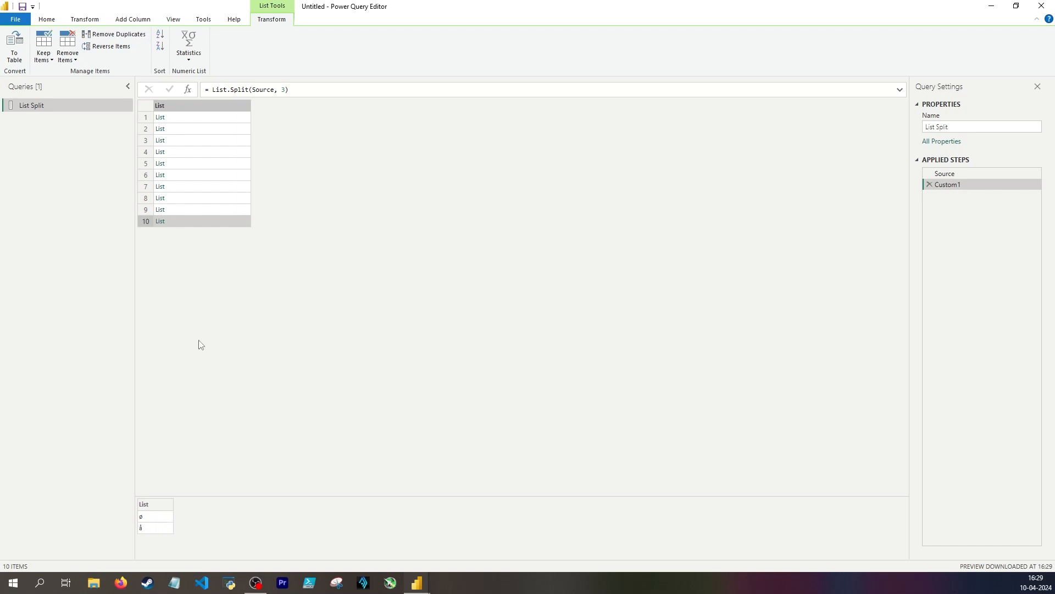
left_click(213, 119)
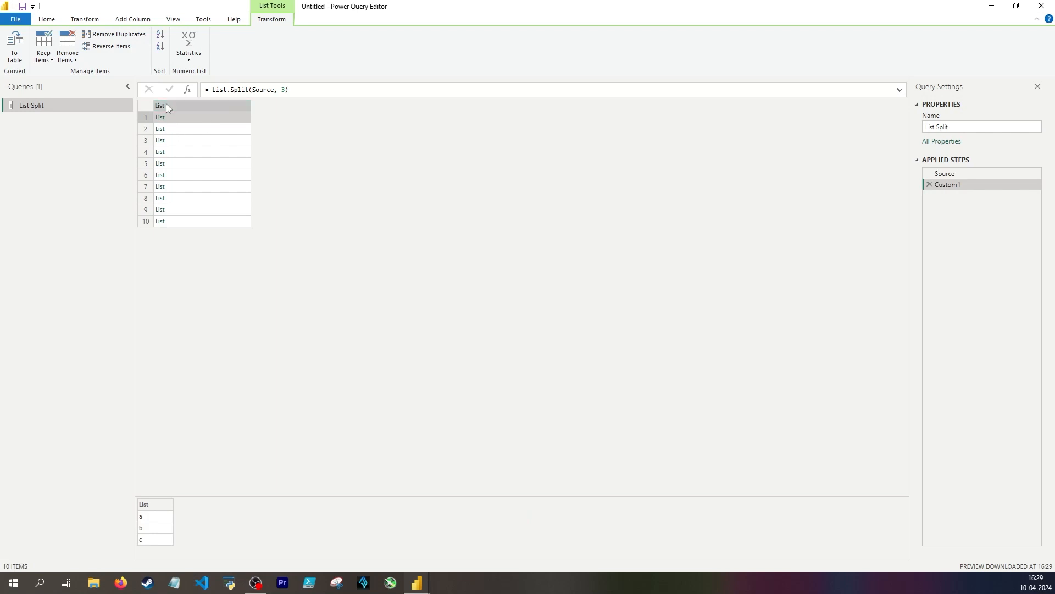
left_click(171, 130)
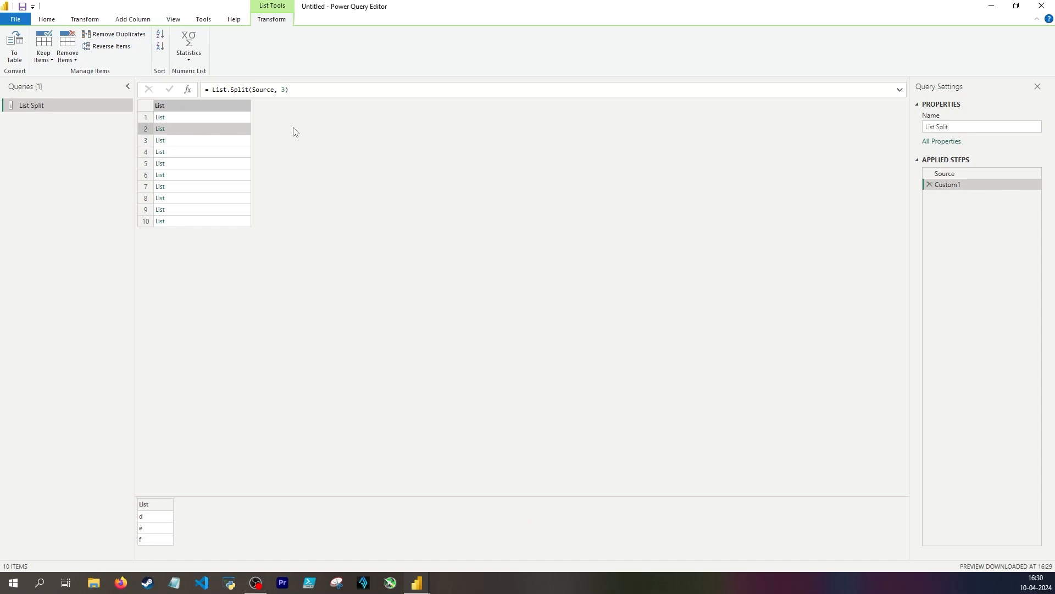
Add another custom step that retrieves the nested list at index 1 with Custom1{1}
left_click(302, 90)
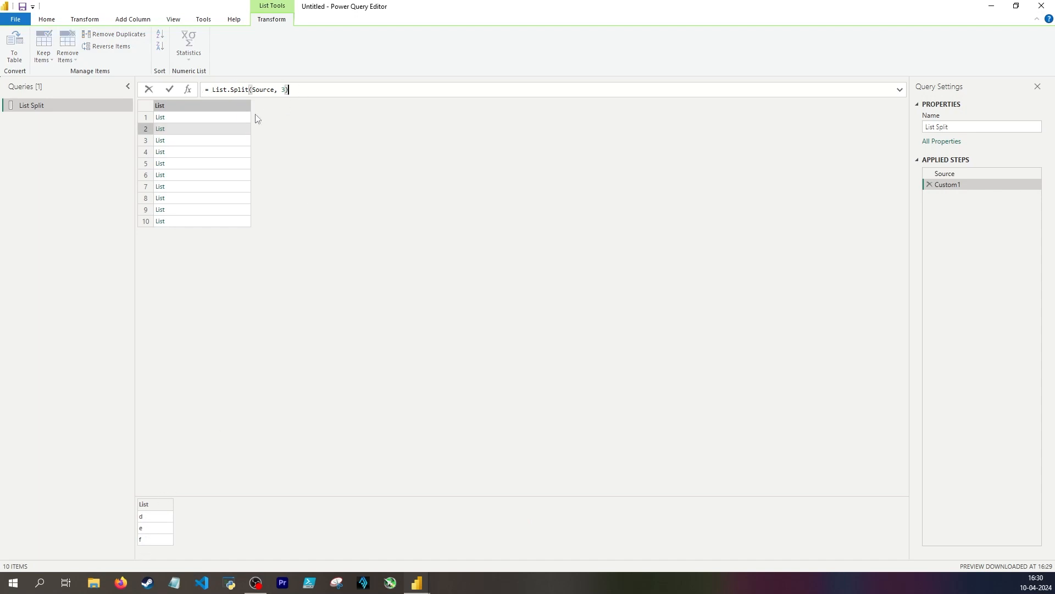
left_click(295, 201)
left_click(189, 91)
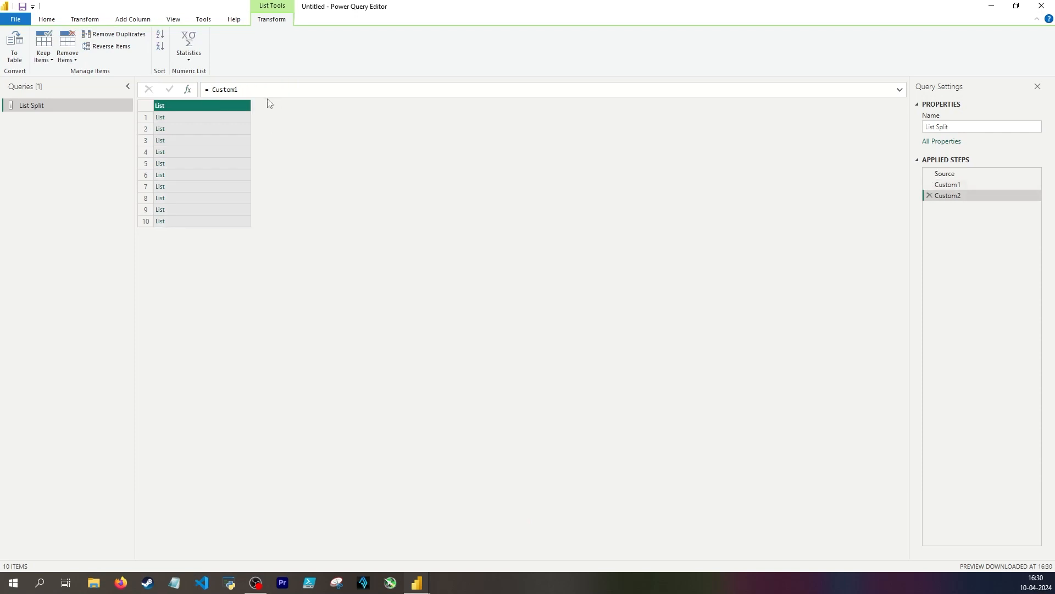
type("{")
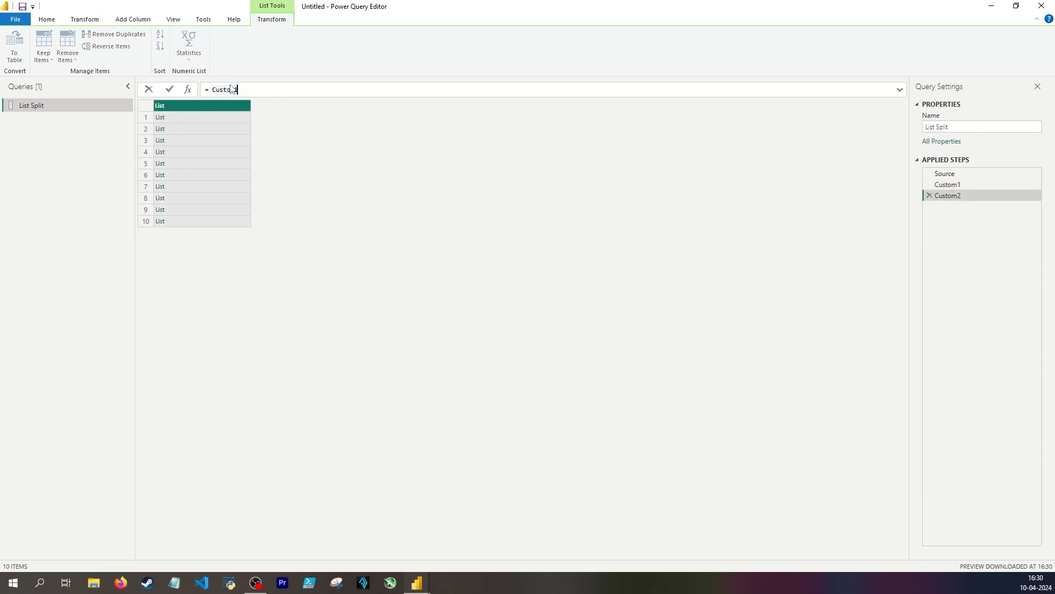
type("1")
key("Return")
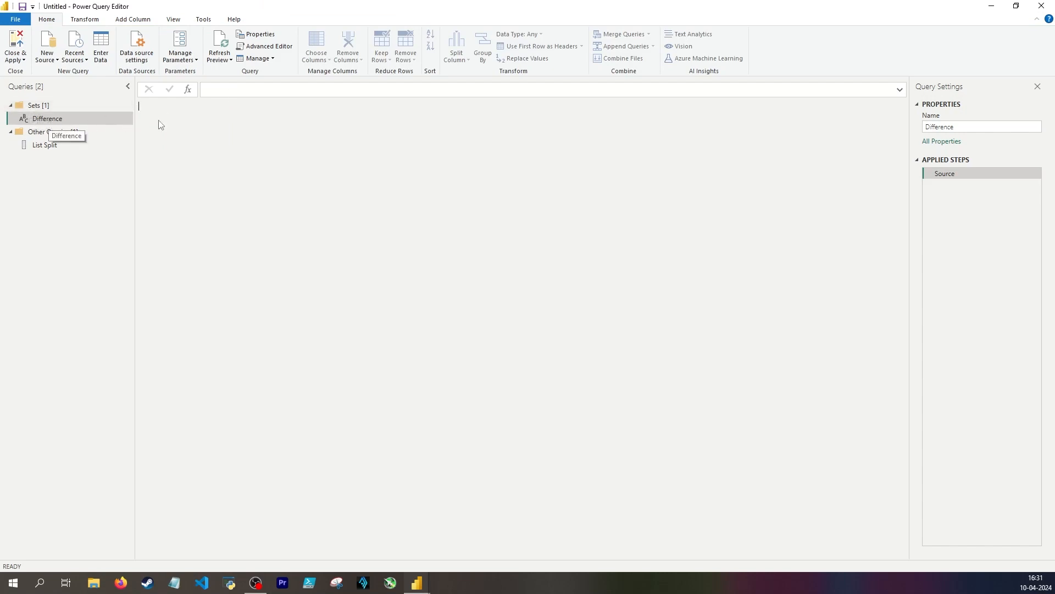
Define the Difference query's source as the number list {1..10}
left_click(215, 89)
type("{1")
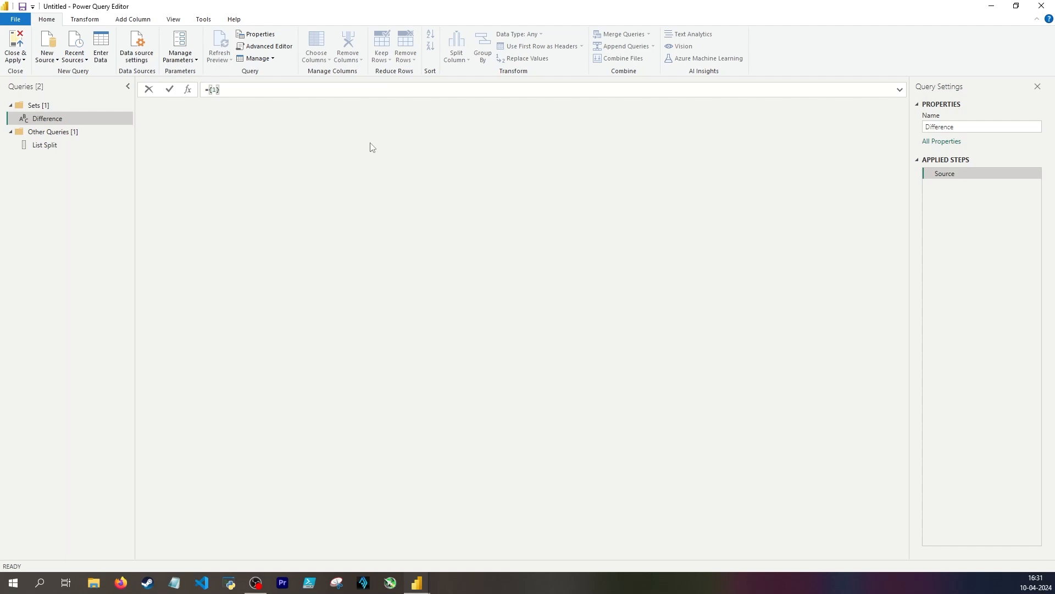
type("..10")
key("Return")
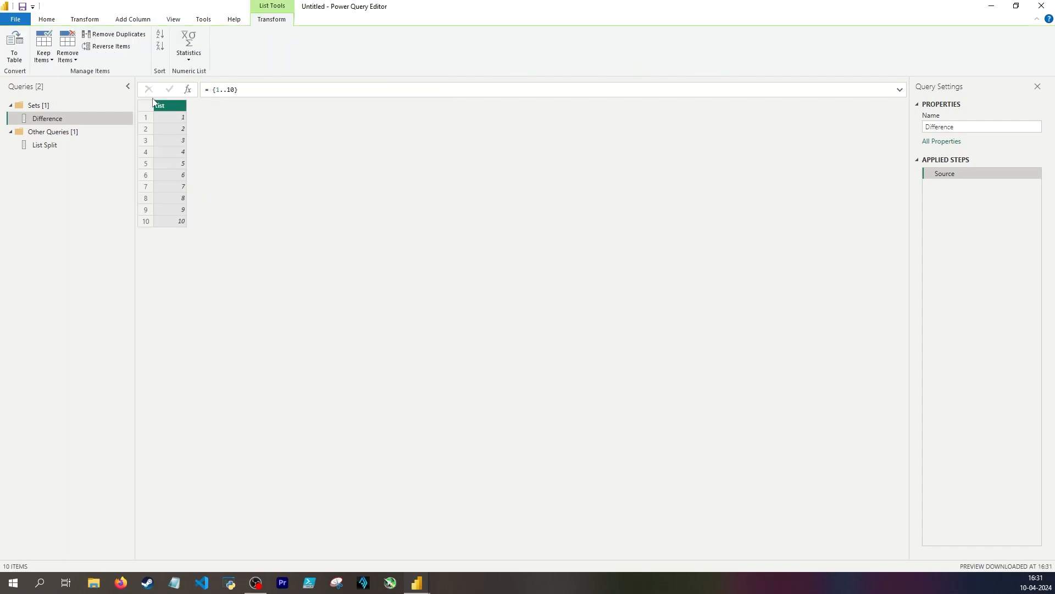
Add a custom step to the Difference query containing the list {1, 3, 5, 7, 9}
left_click(188, 89)
double_click(219, 89)
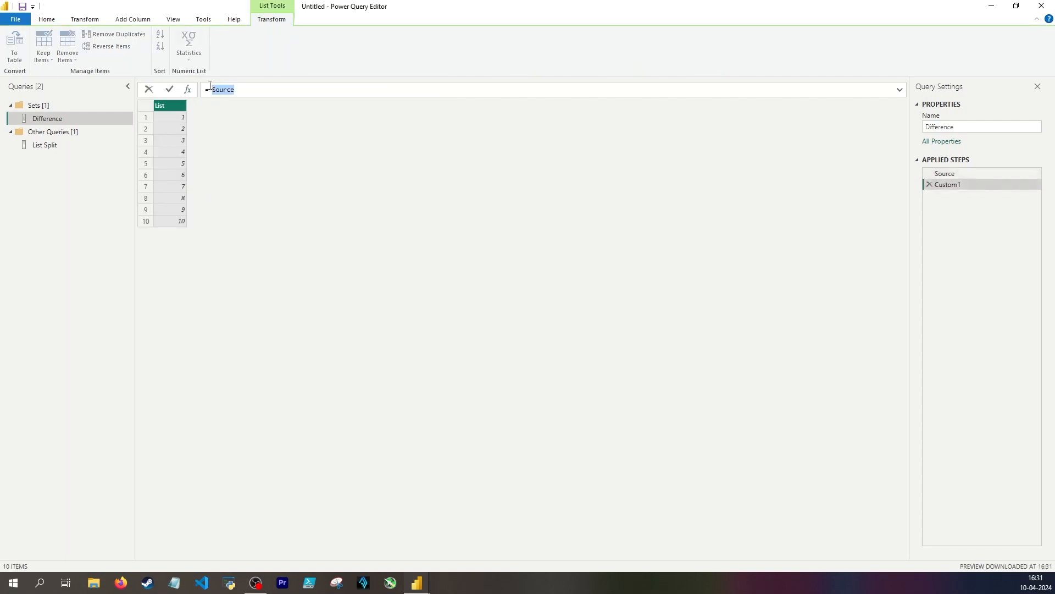
key("BackSpace")
type("{1, 3, 5, 7, 9}")
key("Return")
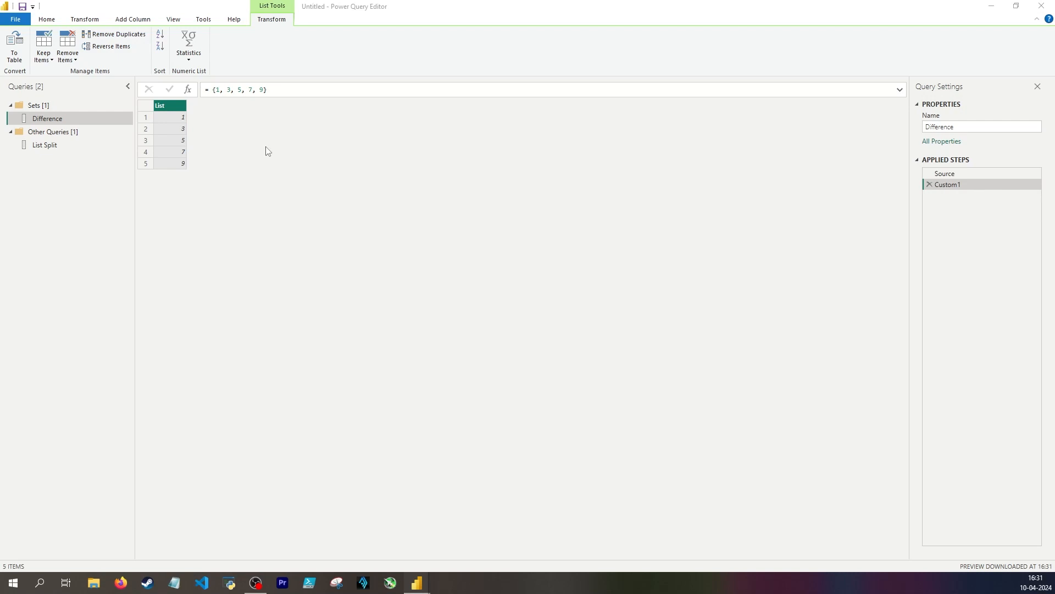
Review both lists and add a custom step that compares them with List.Difference(Source, Custom1)
left_click(964, 175)
left_click(967, 186)
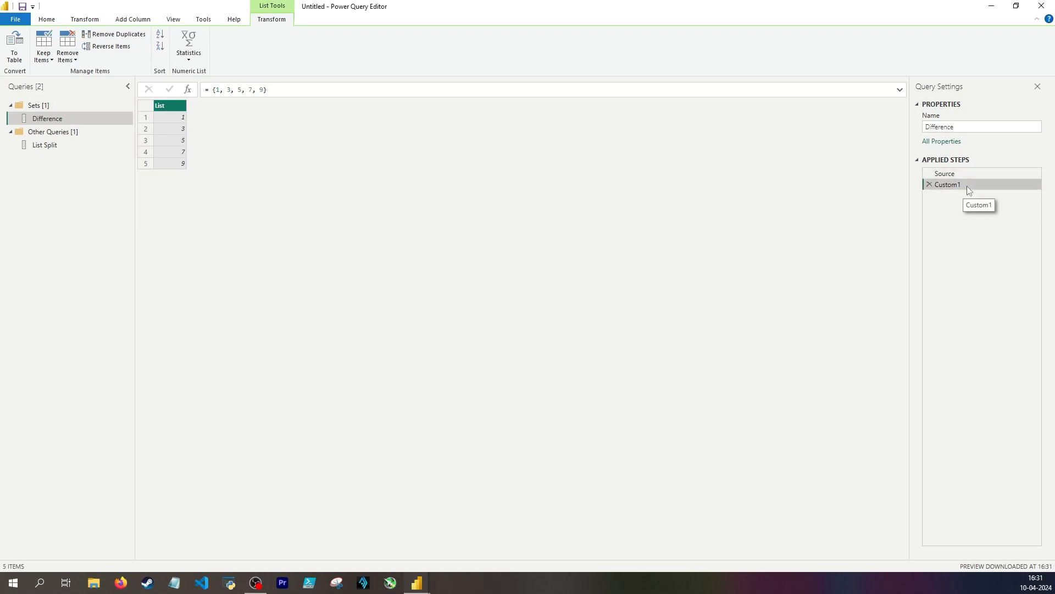
left_click(188, 90)
type("List.Difference(")
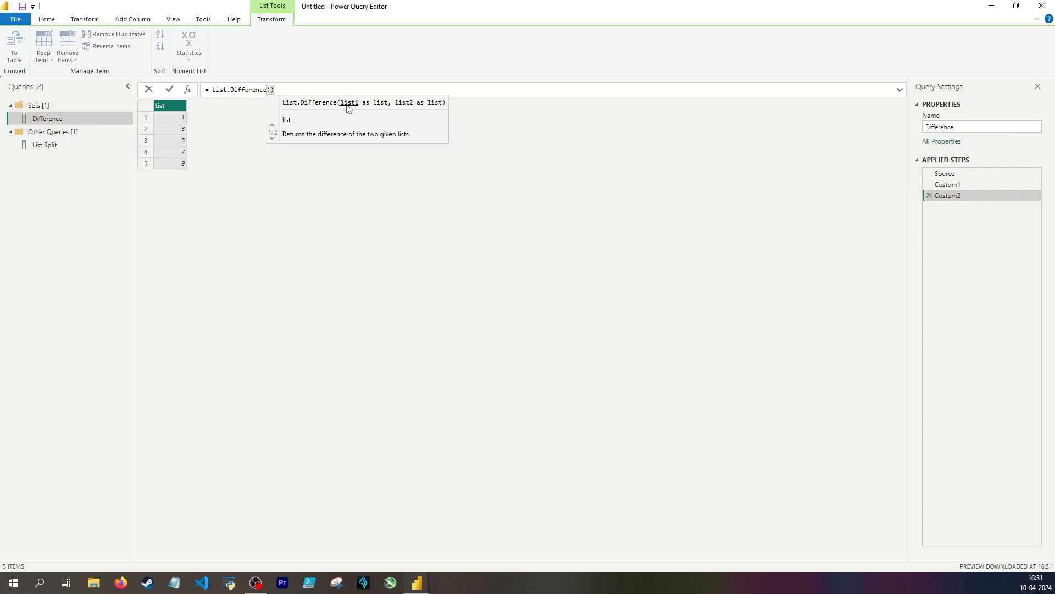
type("Source, ")
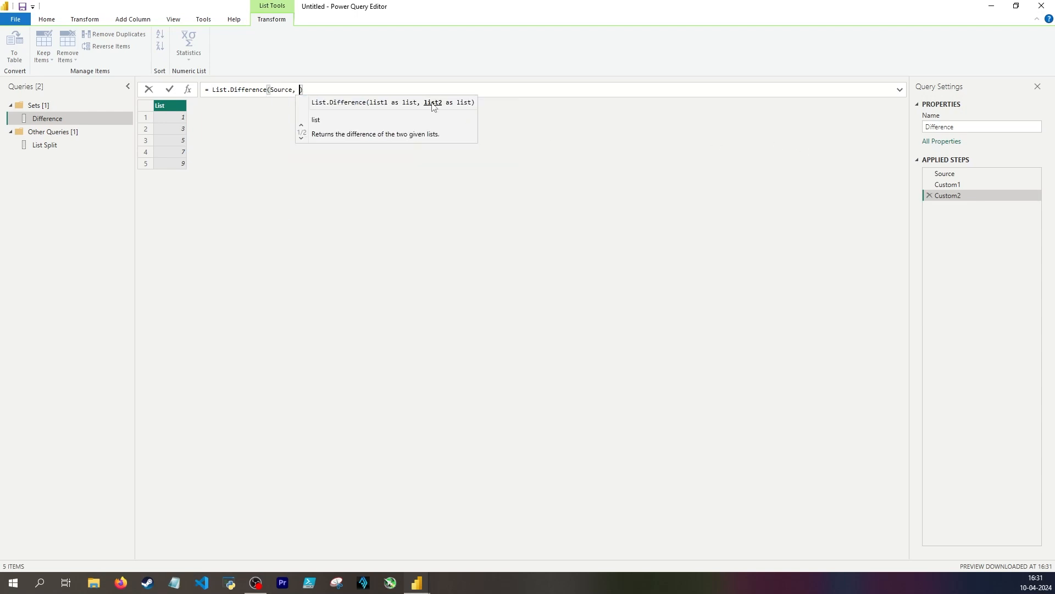
type("Custom1")
key("Return")
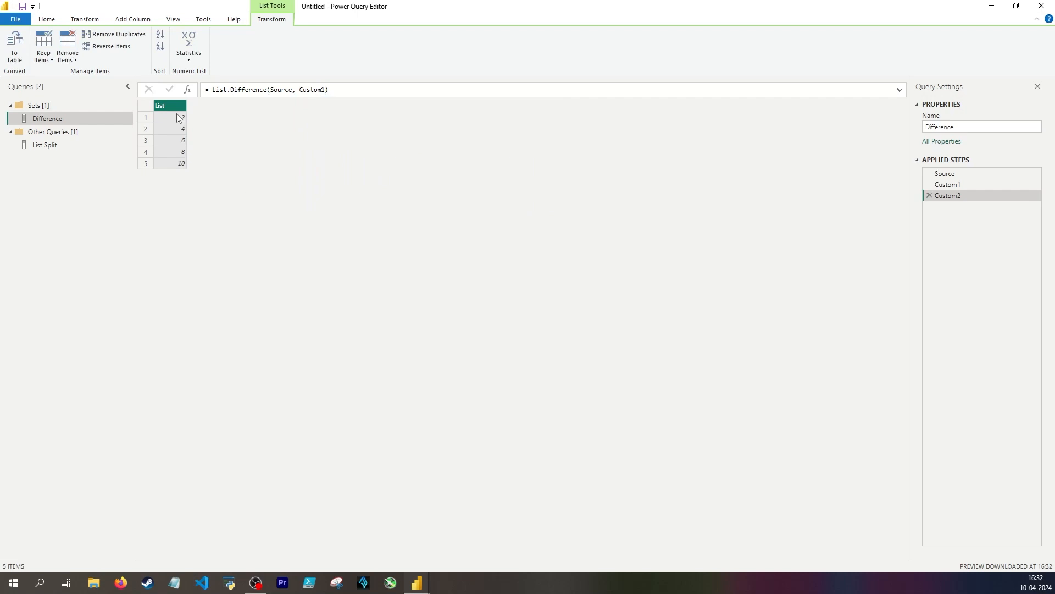
Replace the contents of the Difference query's Custom1 list with the range 3..5
left_click(947, 185)
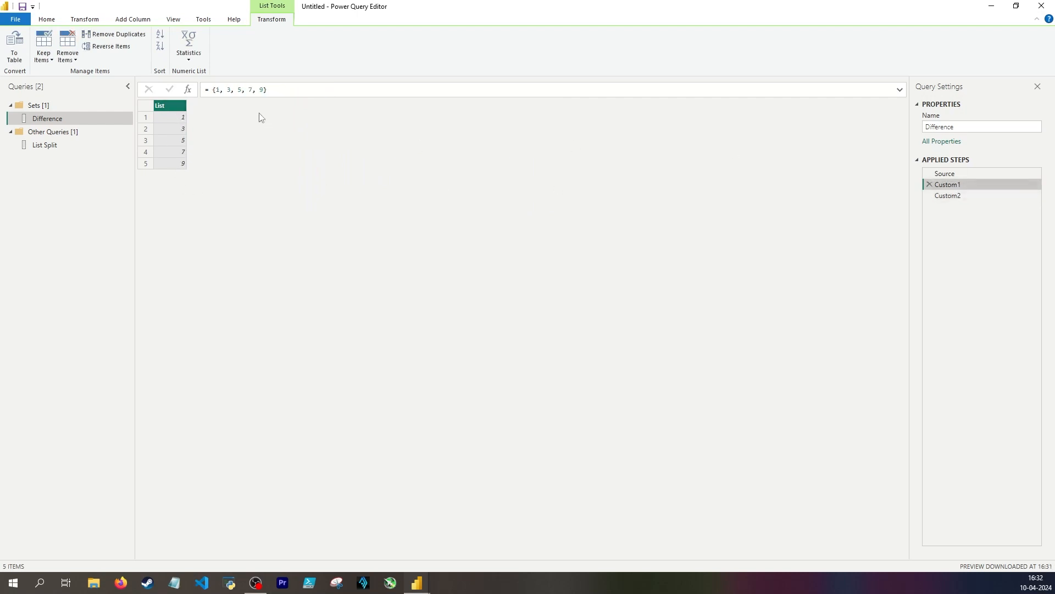
left_click_drag(263, 90, 226, 99)
key("BackSpace")
key("BackSpace")
key("BackSpace")
key("BackSpace")
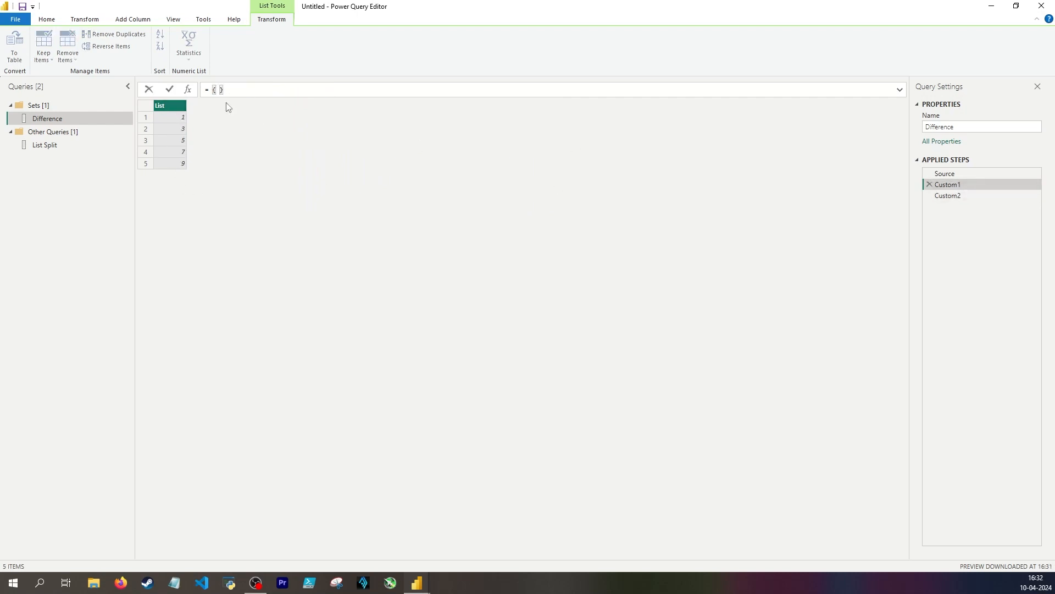
type("3..5")
key("Return")
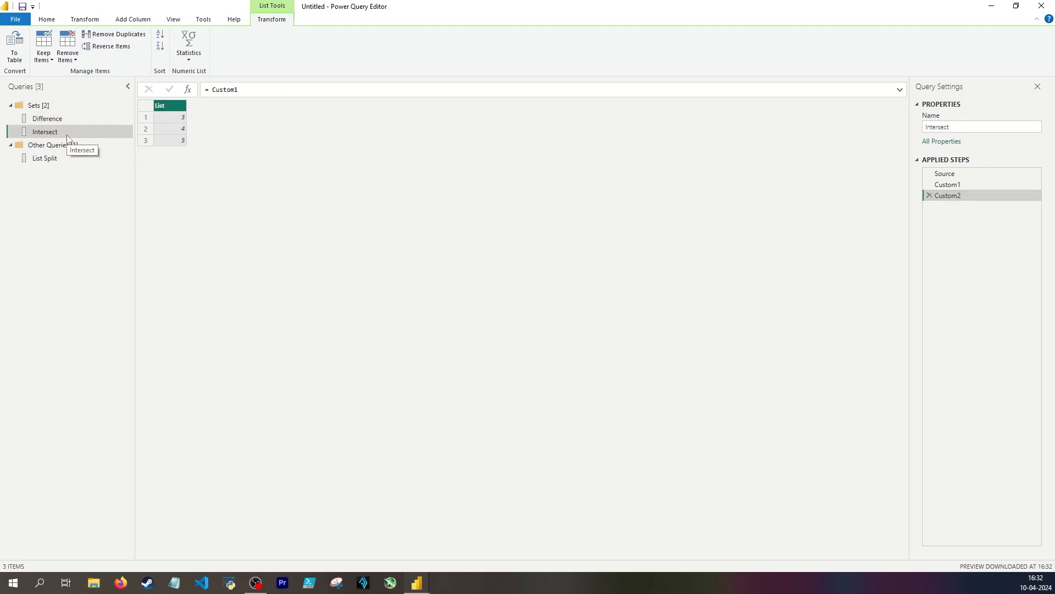
Change the Intersect query's last step to List.Intersect({Source, Custom1})
double_click(247, 94)
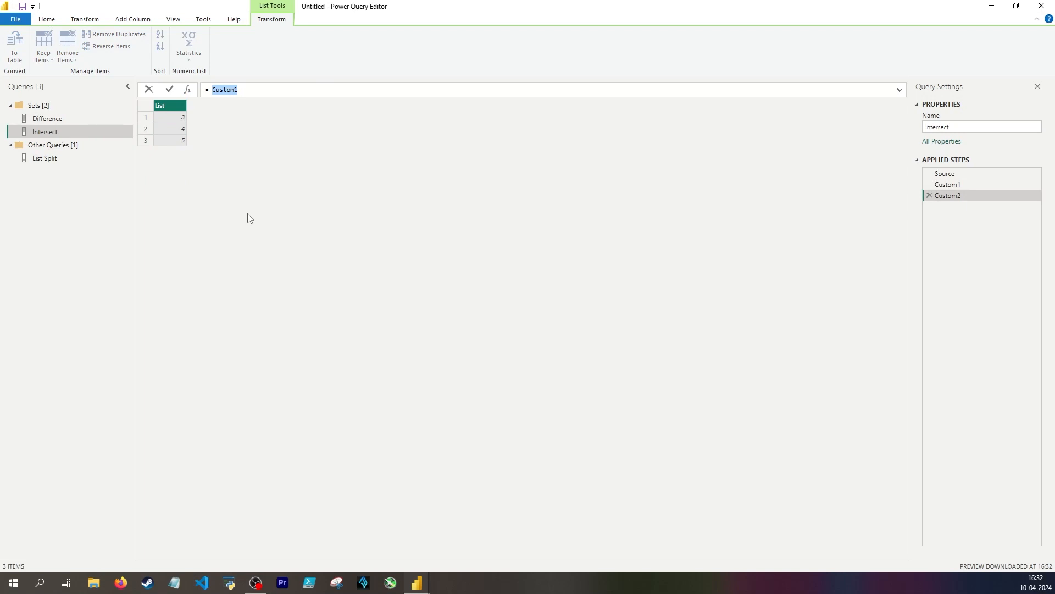
type("List.Intersect(")
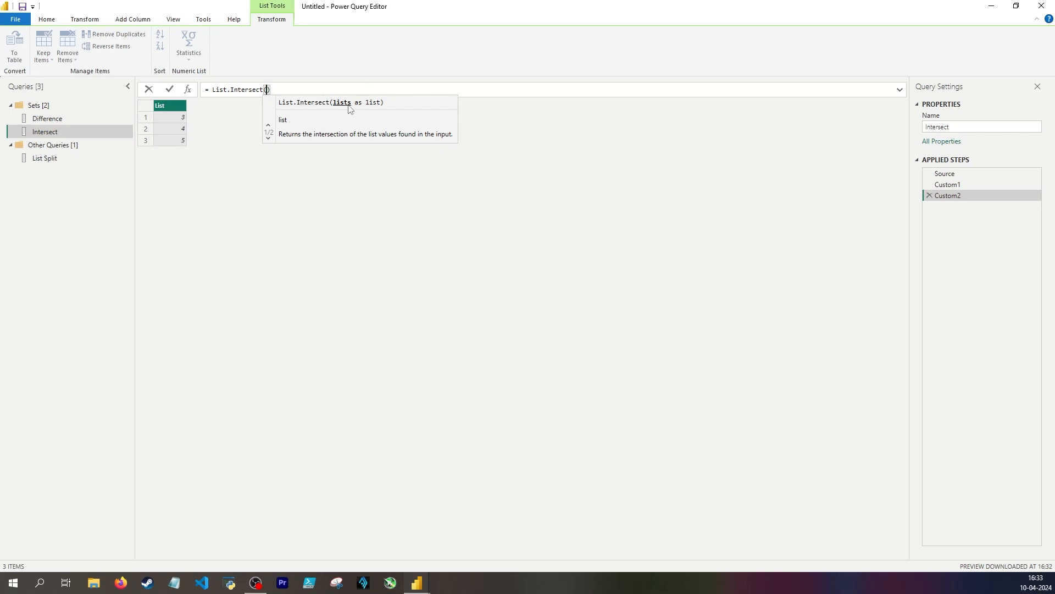
type("{")
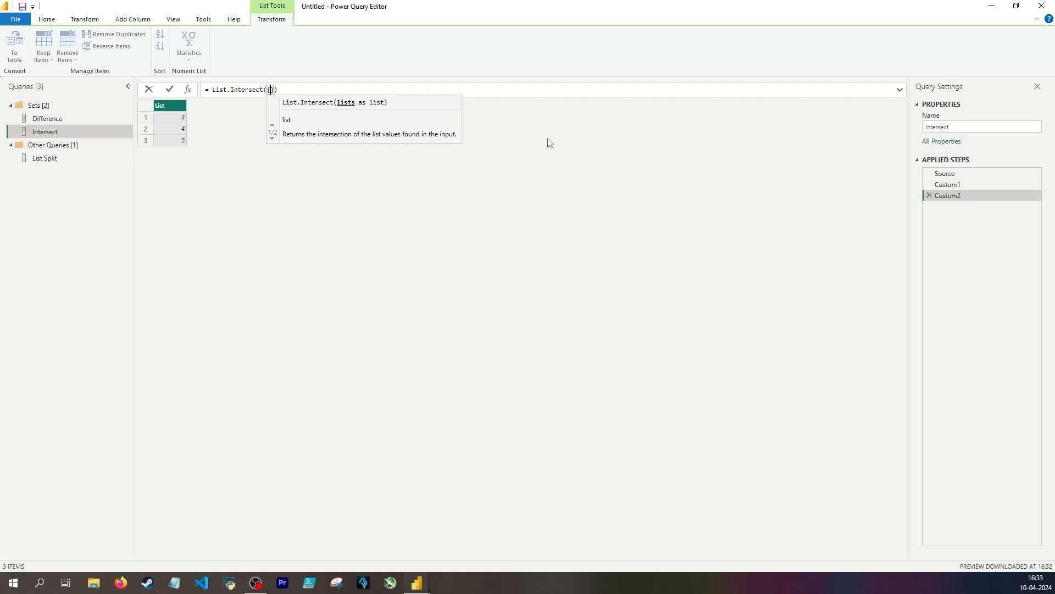
type("Source, Custom1")
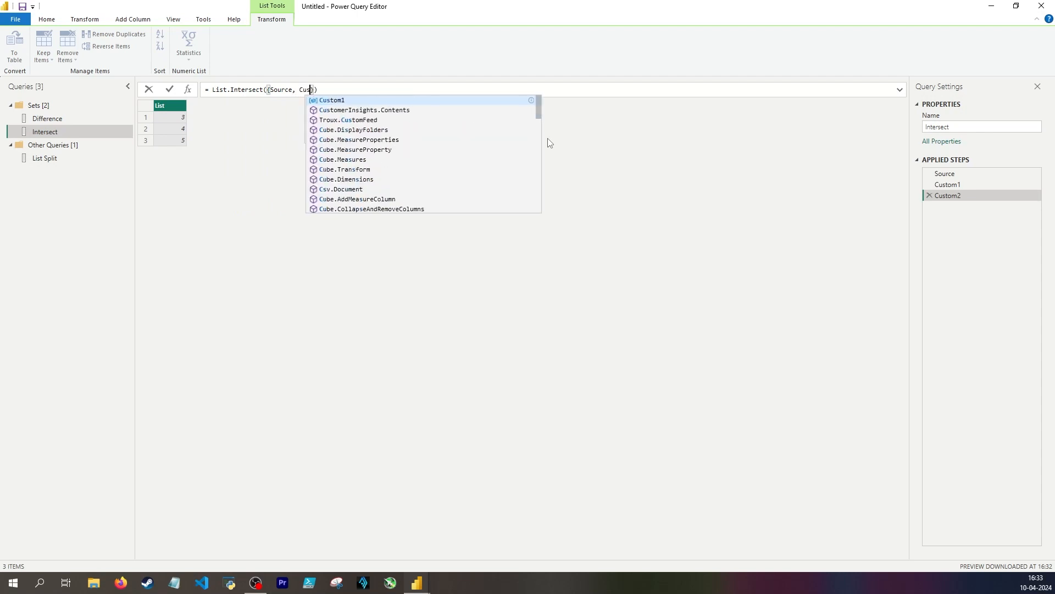
double_click(329, 90)
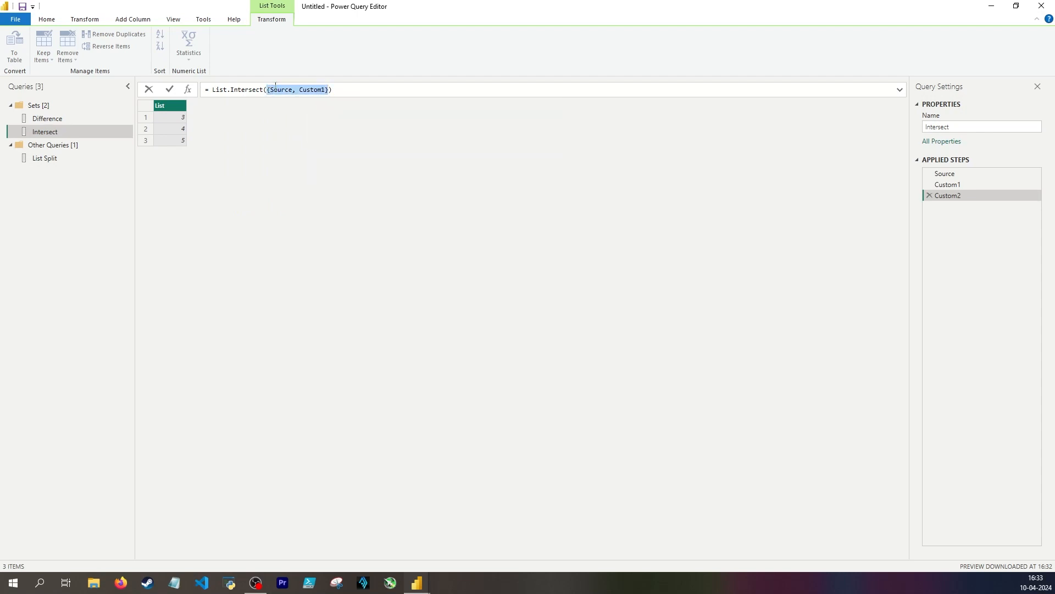
key("Return")
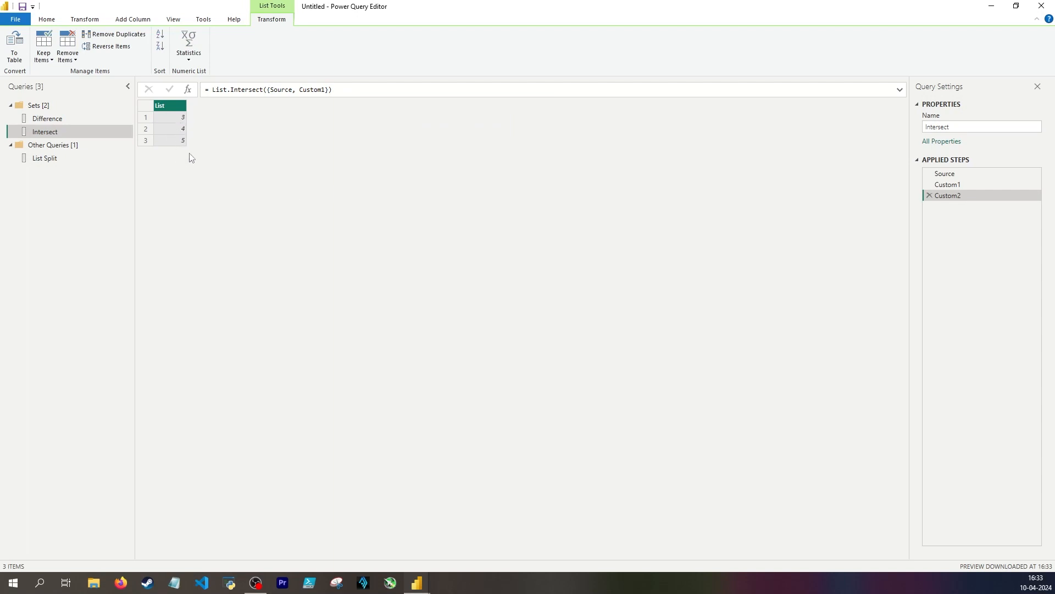
Append 11 to the Intersect query's Custom1 list and check the intersection result in Custom2
left_click(948, 184)
left_click(231, 90)
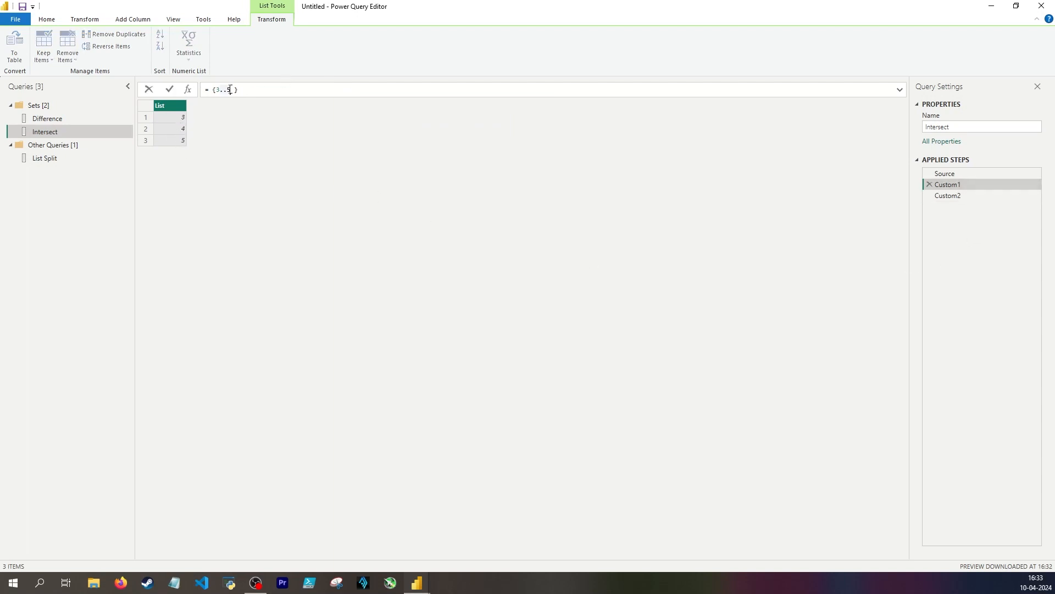
type(", 11")
key("Return")
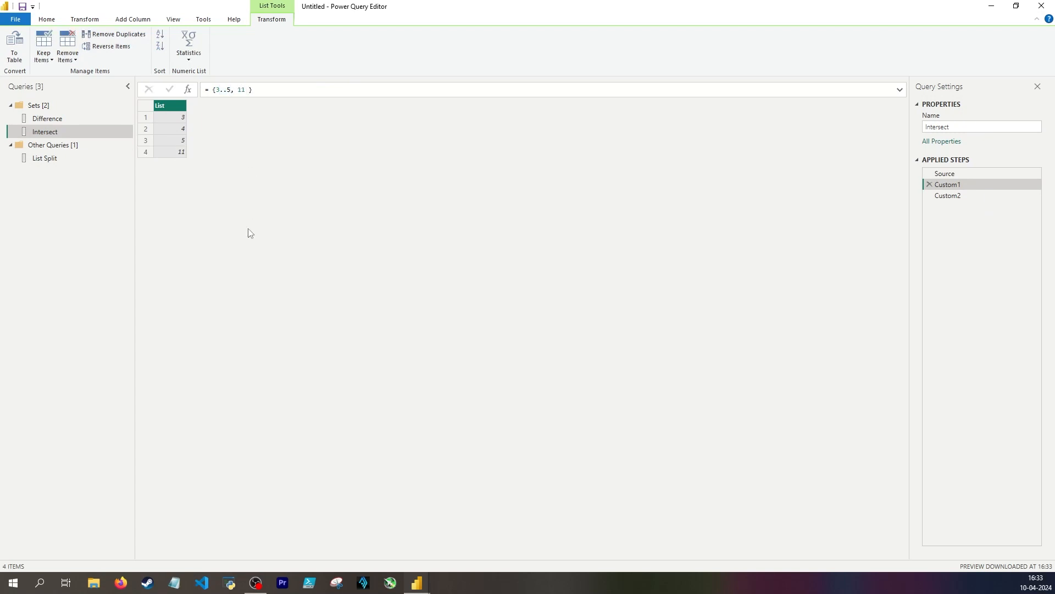
left_click(967, 195)
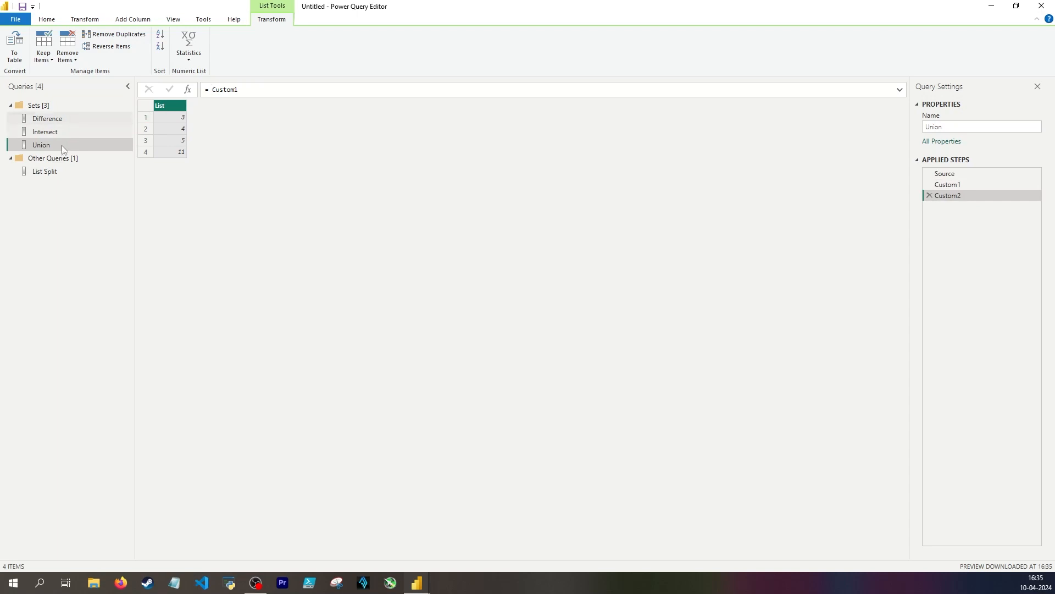
Review the Union query's two lists and change its last step to List.Union({Source, Custom1})
left_click(991, 173)
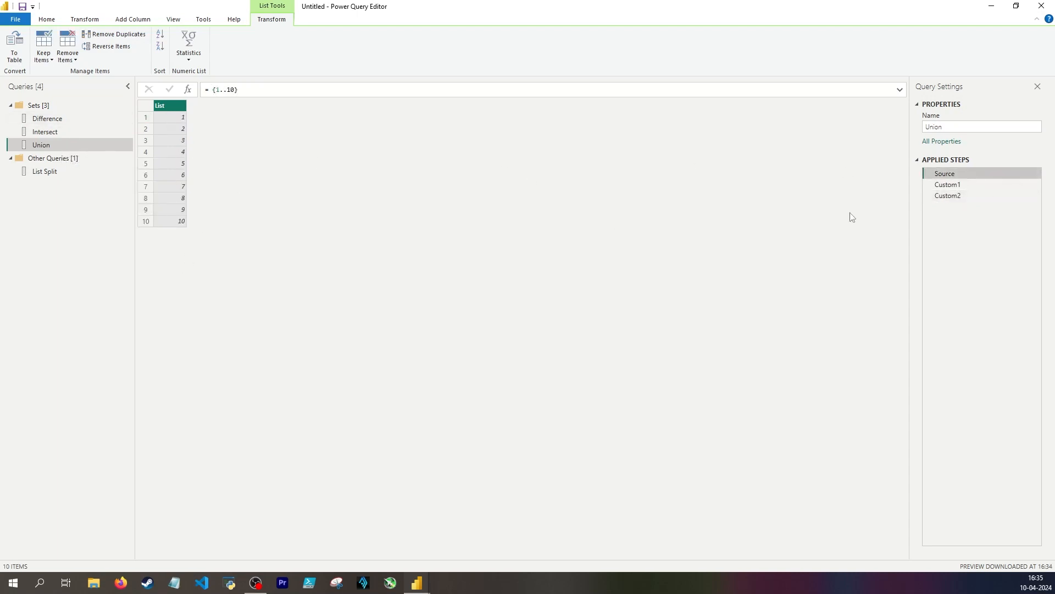
left_click(956, 186)
key("Up")
key("Down")
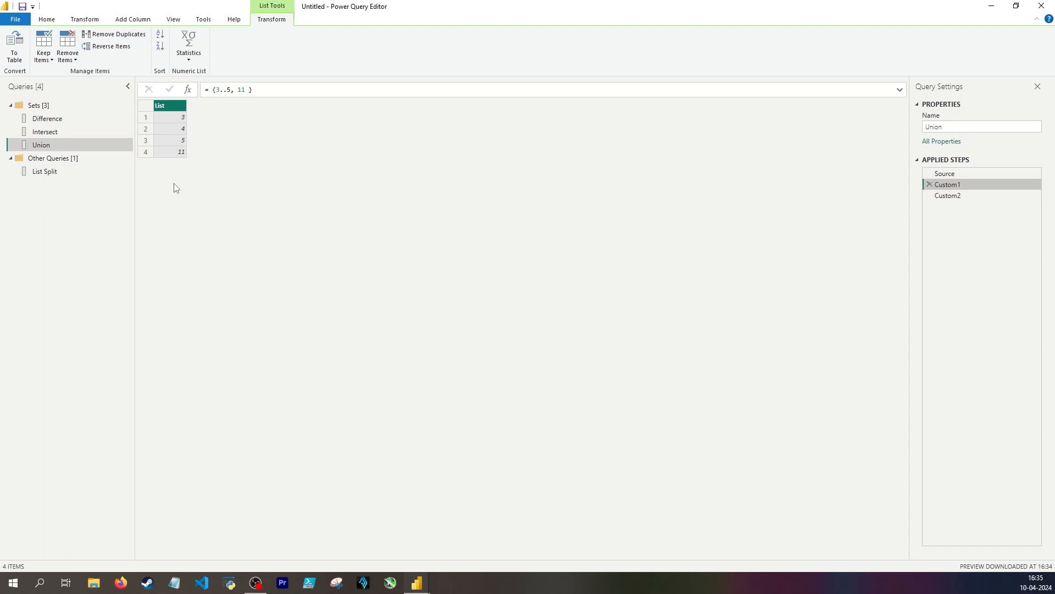
left_click(977, 196)
left_click(257, 92)
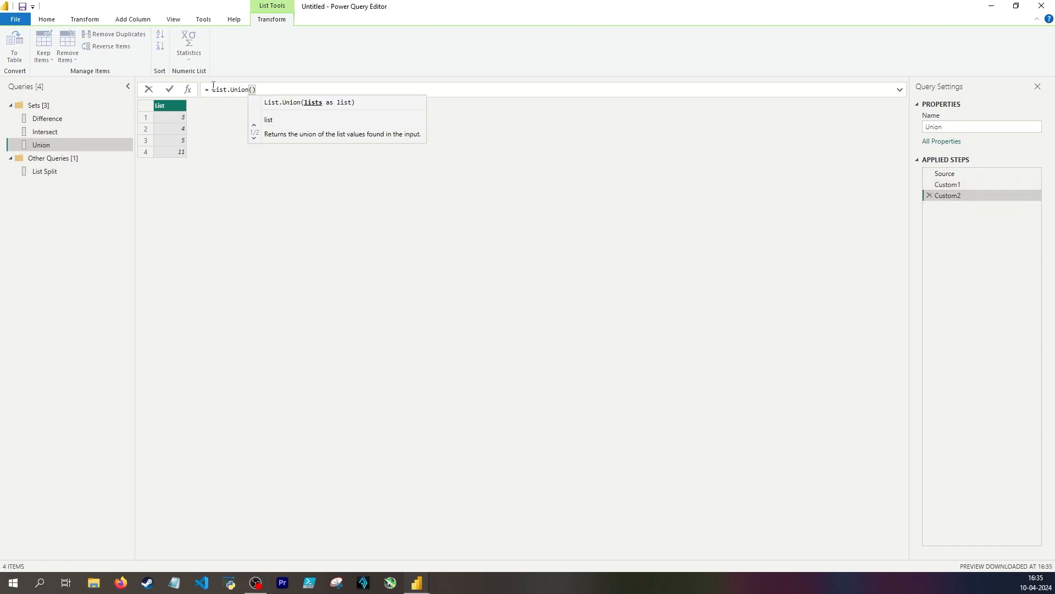
type("{")
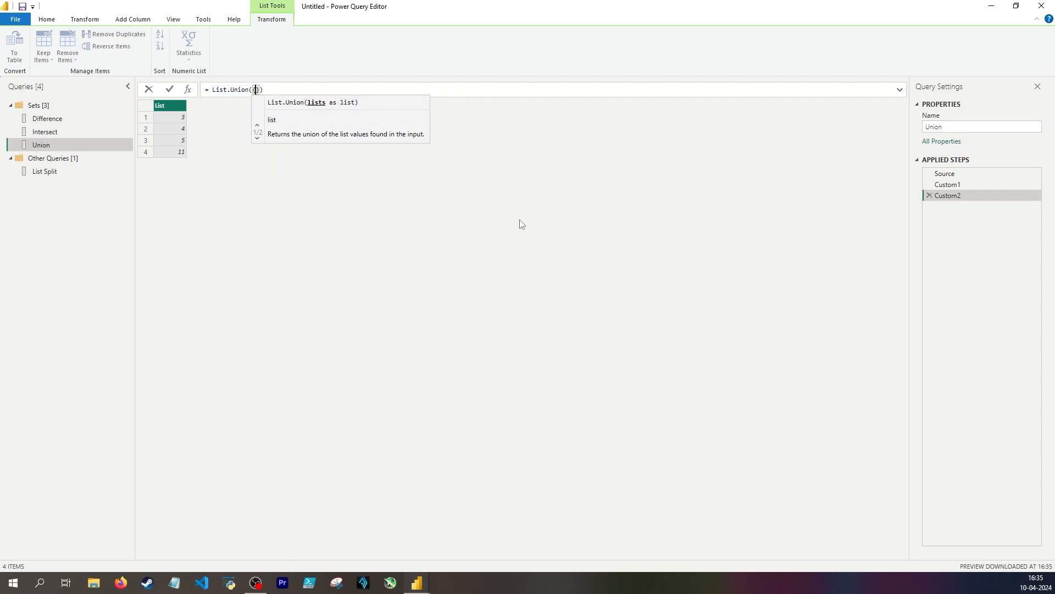
type("Source, Custom1")
key("Return")
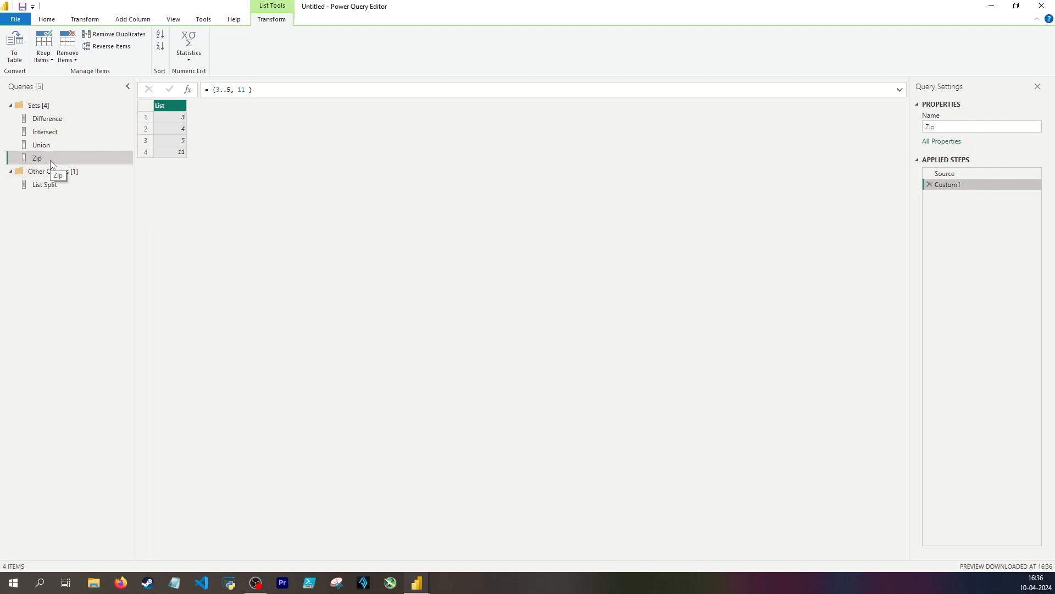
Add a step to the Zip query with List.Zip({Source, Custom1}) and compare its nested pairs against the Custom1 list
left_click(188, 89)
type("List.Zip(")
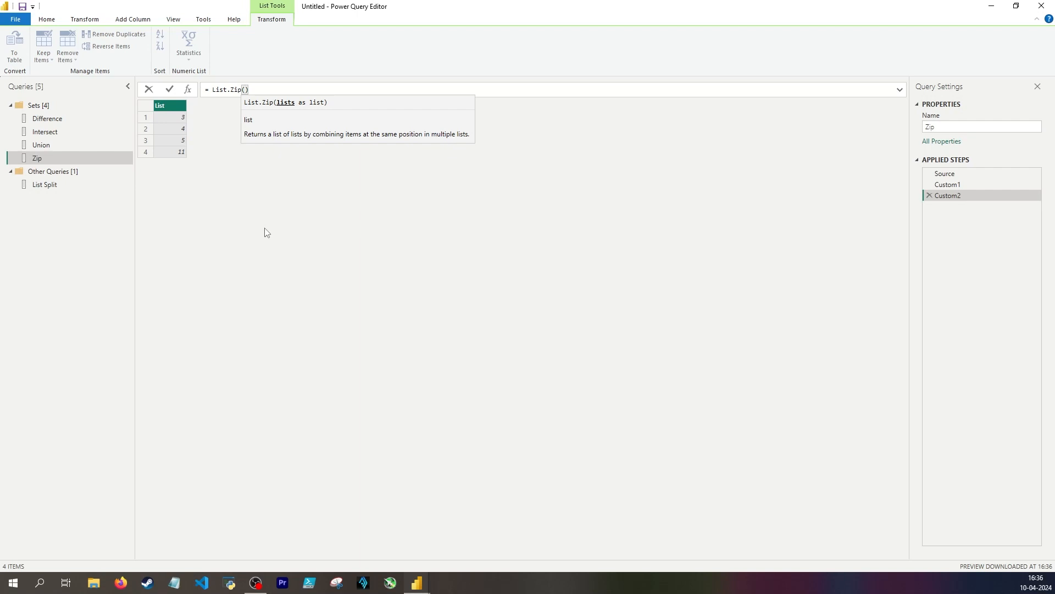
type("{")
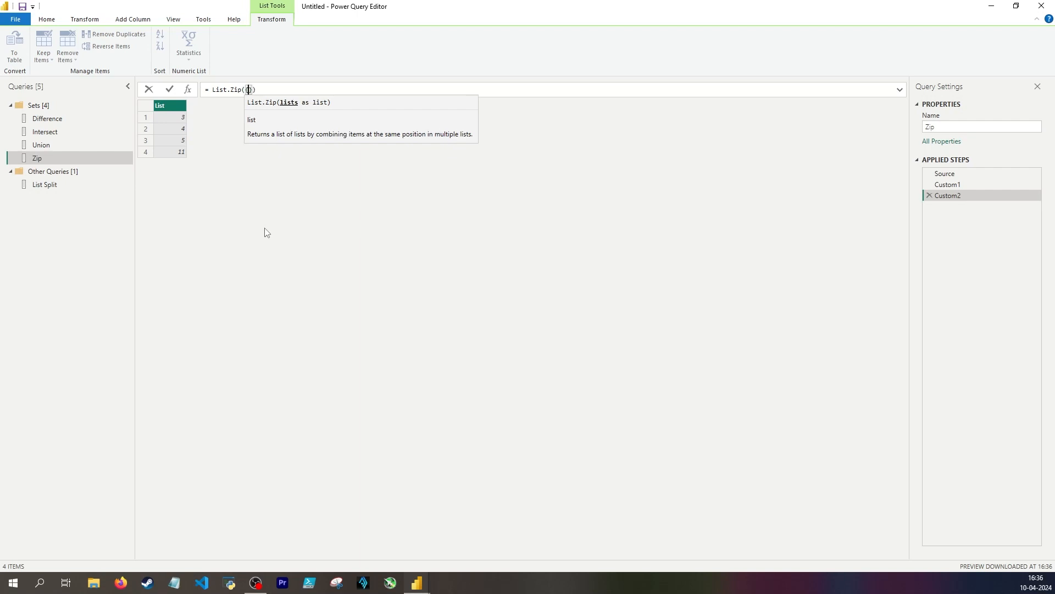
type("Source, ")
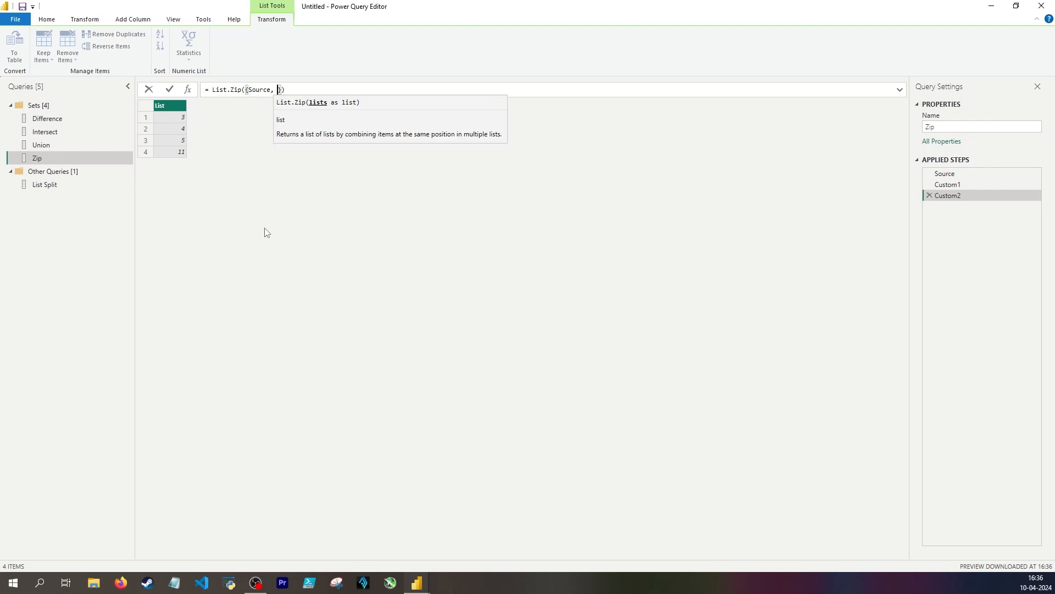
type("Custom1")
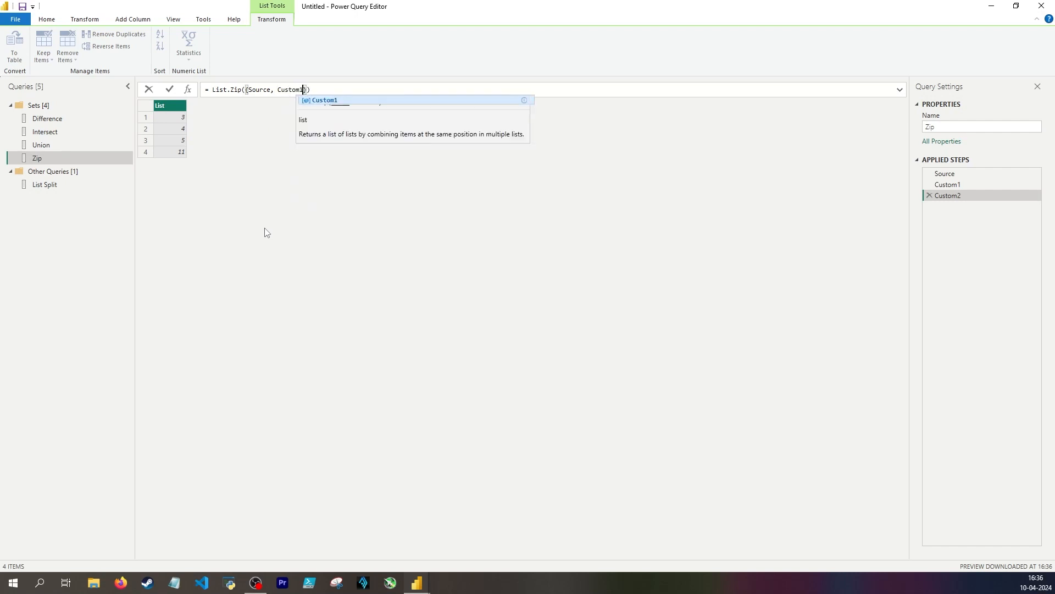
key("Return")
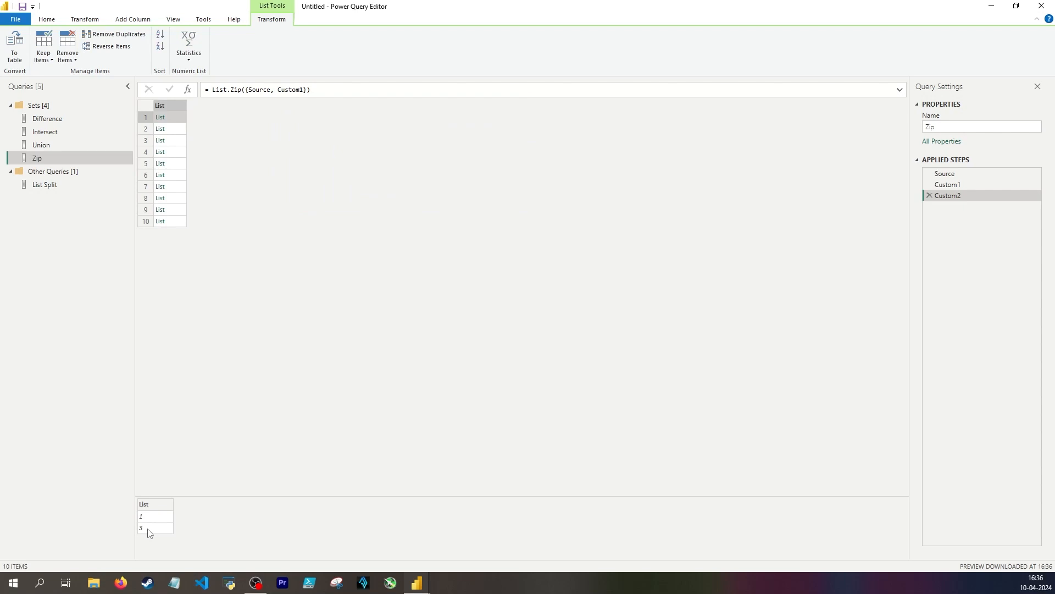
left_click(948, 184)
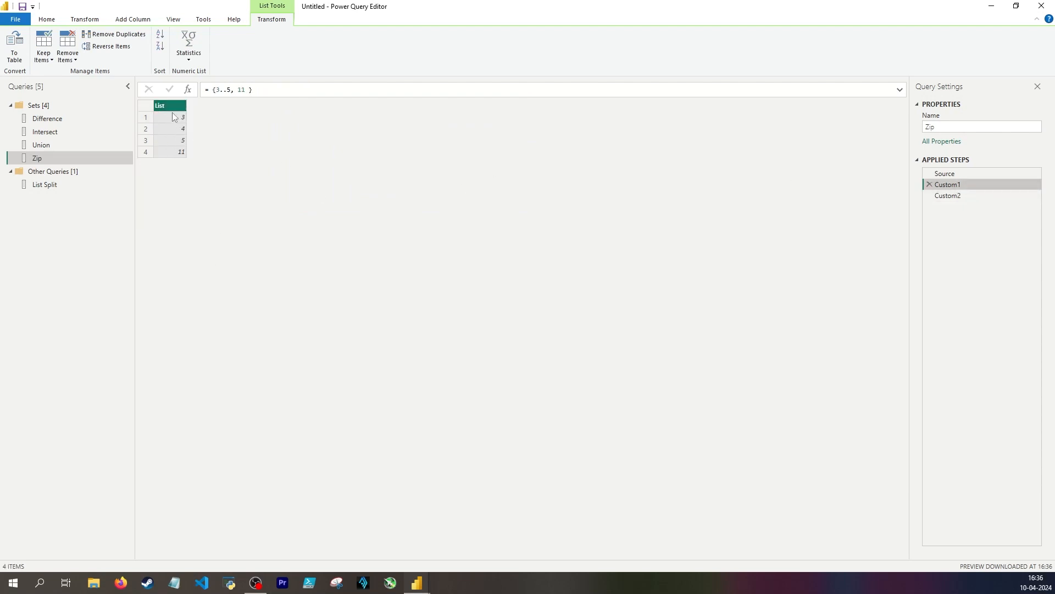
left_click(970, 196)
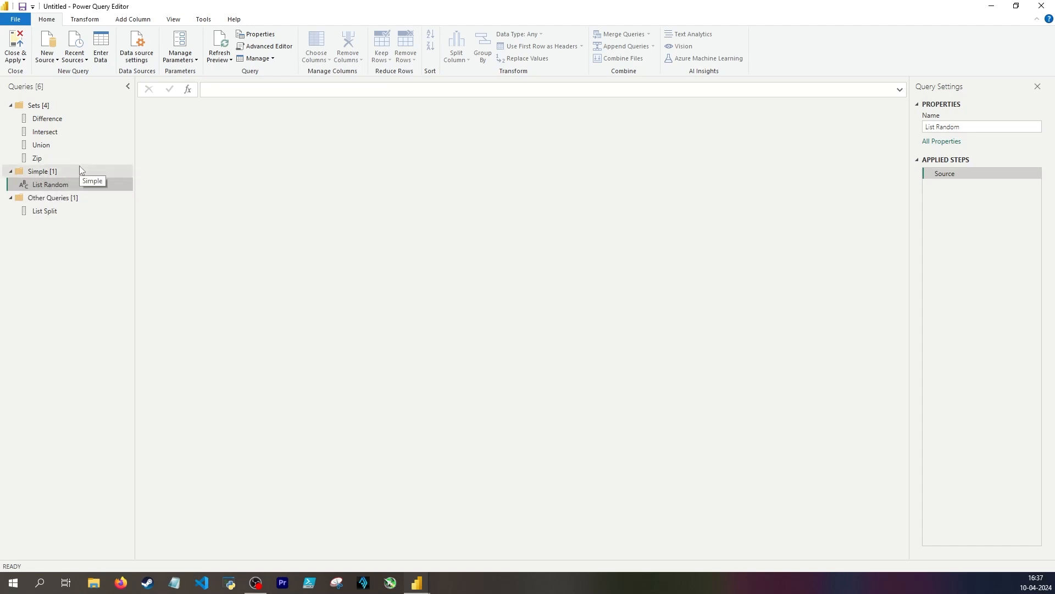
Set the List Random query's source formula to List.Random(12) to generate twelve random numbers
left_click(228, 90)
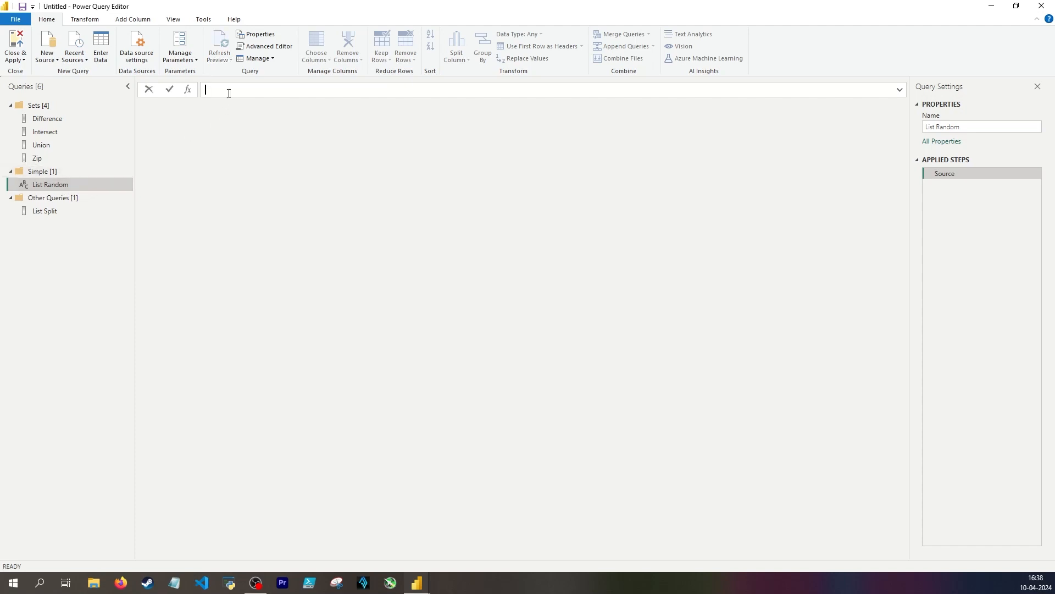
type("List.Ra")
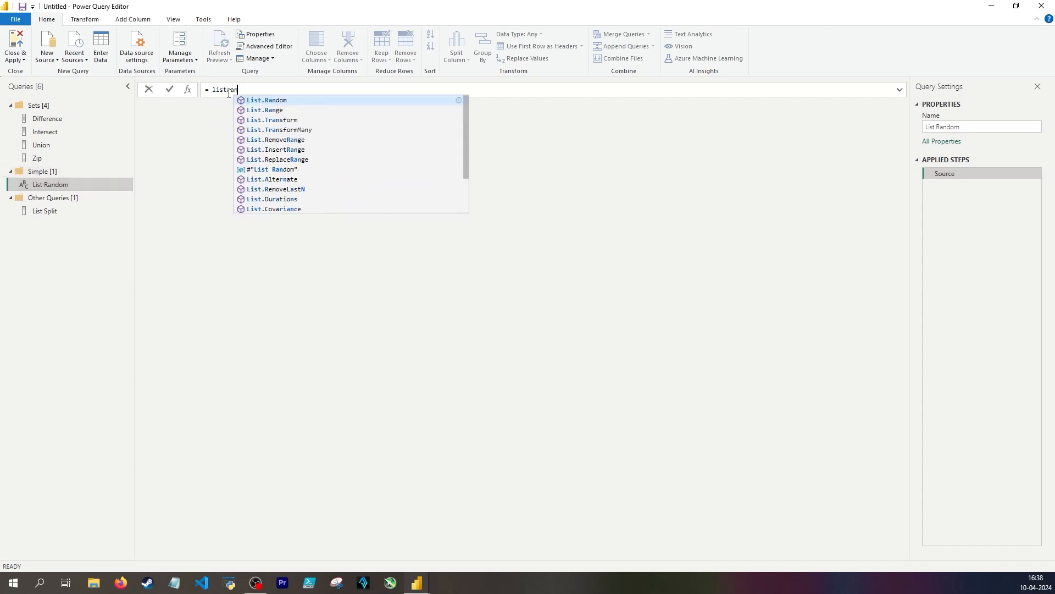
key("Tab")
type("(")
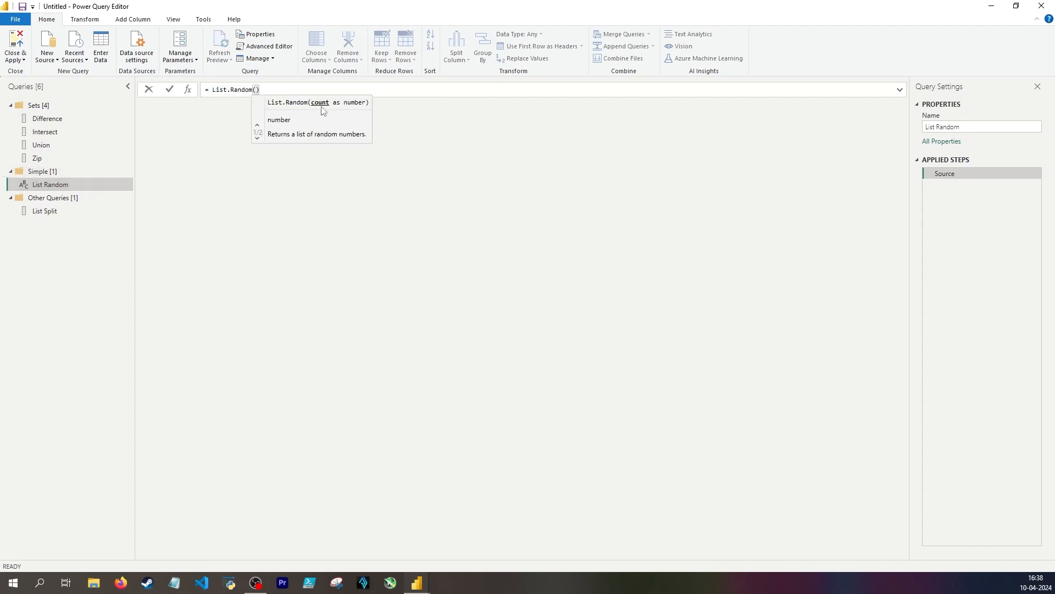
type("12")
key("Return")
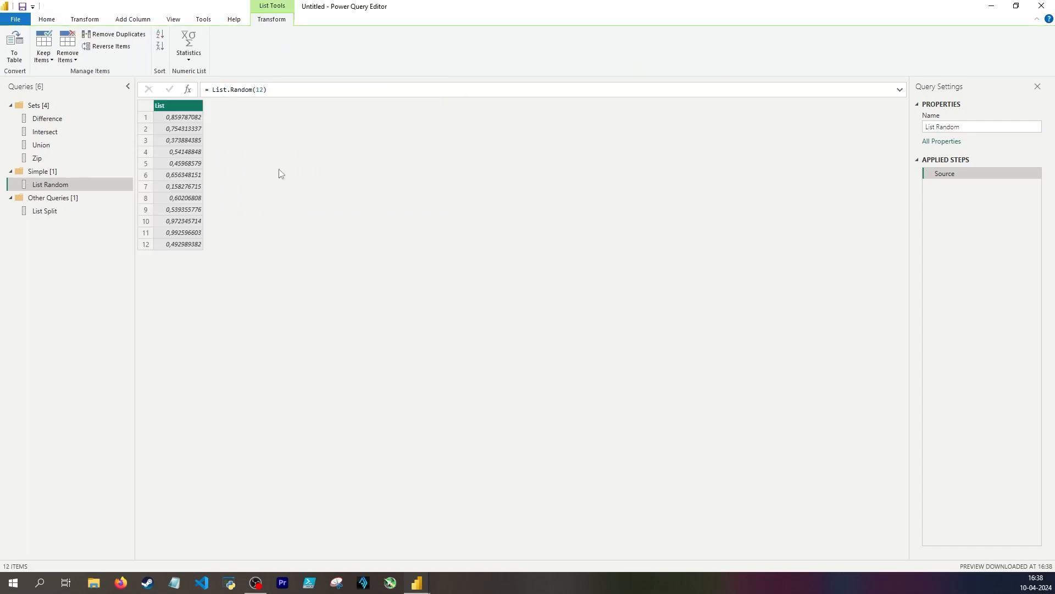
Add a seed of 2 to the List Random query's formula, making it List.Random(12, 2)
left_click(263, 89)
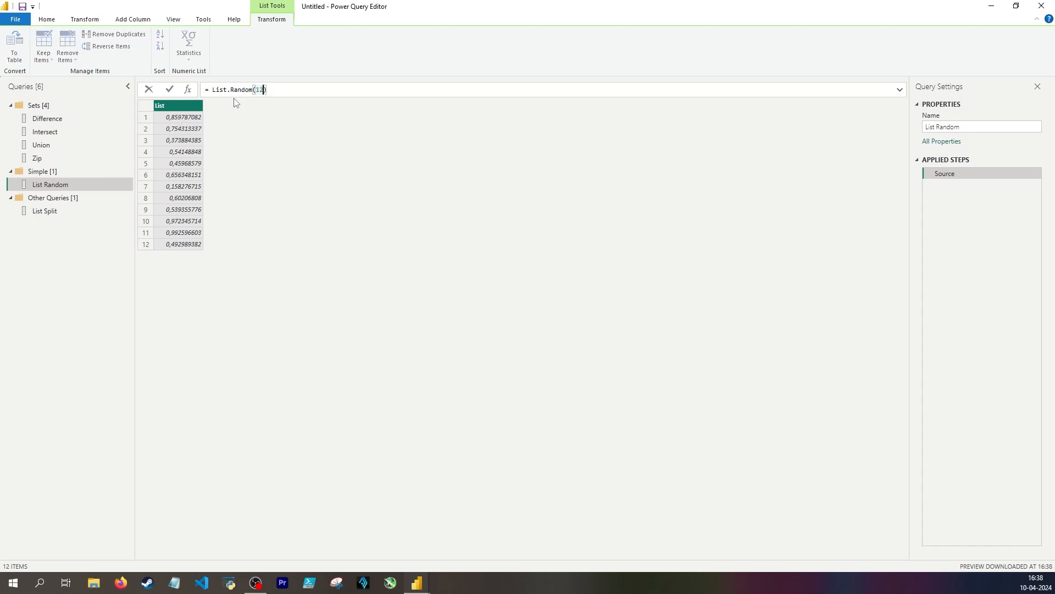
type(", ")
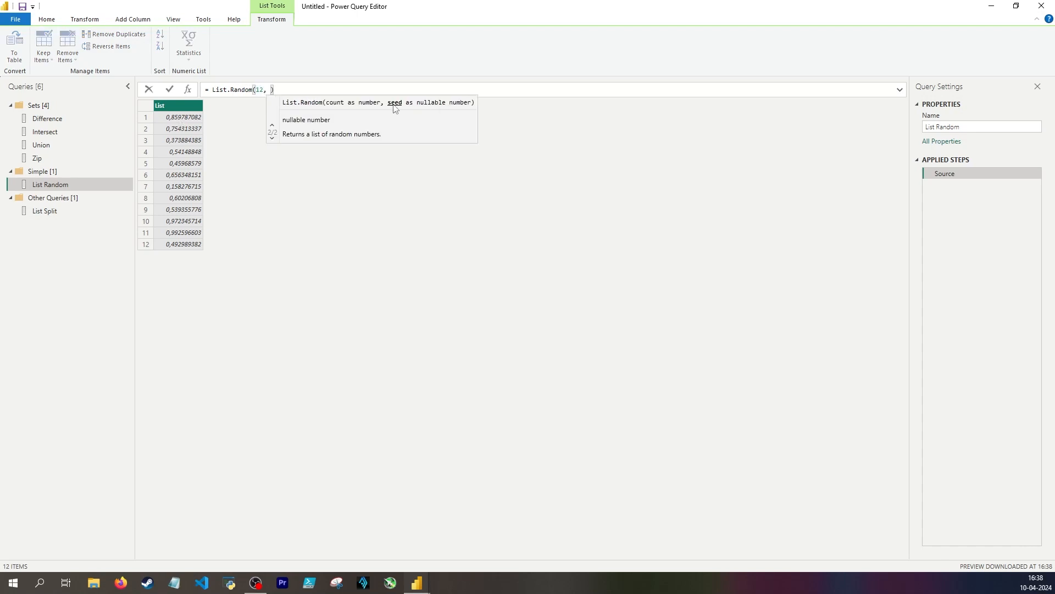
type("2")
key("Return")
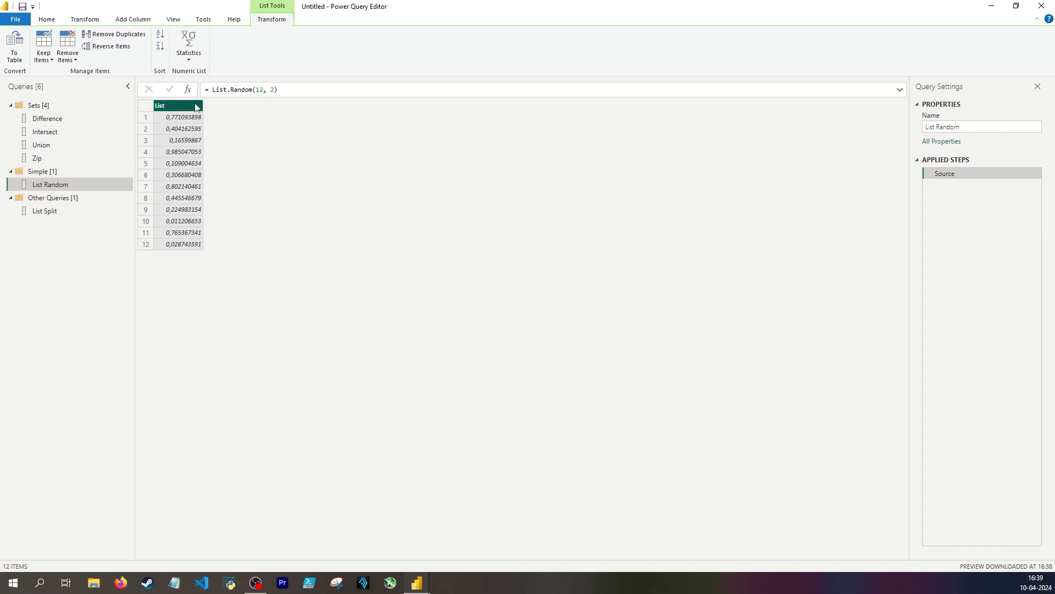
Remove the seed argument from the List Random query's formula, restoring List.Random(12)
left_click(273, 90)
key("BackSpace")
key("BackSpace")
key("BackSpace")
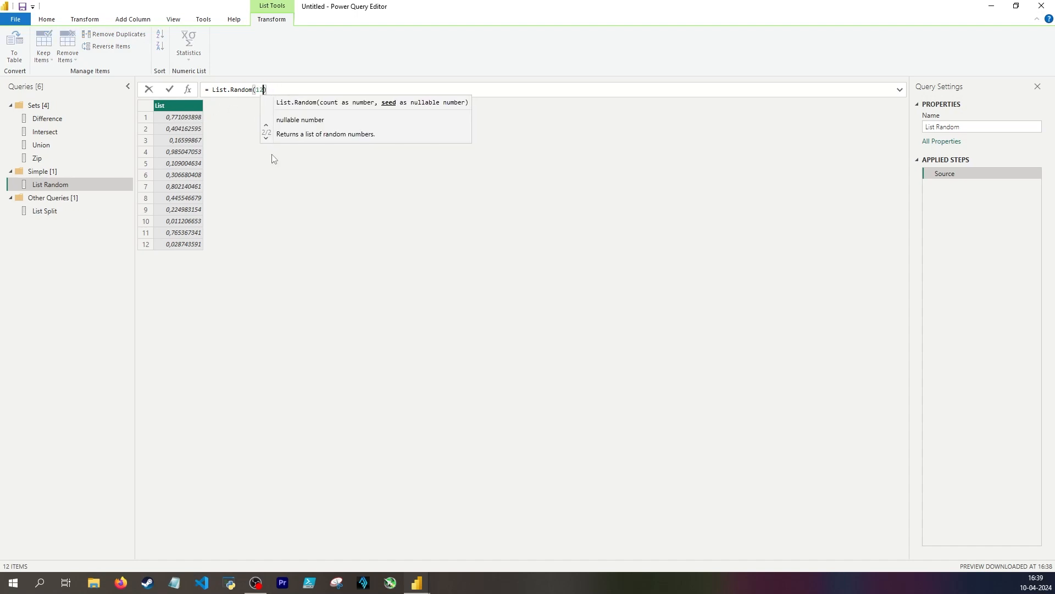
key("Return")
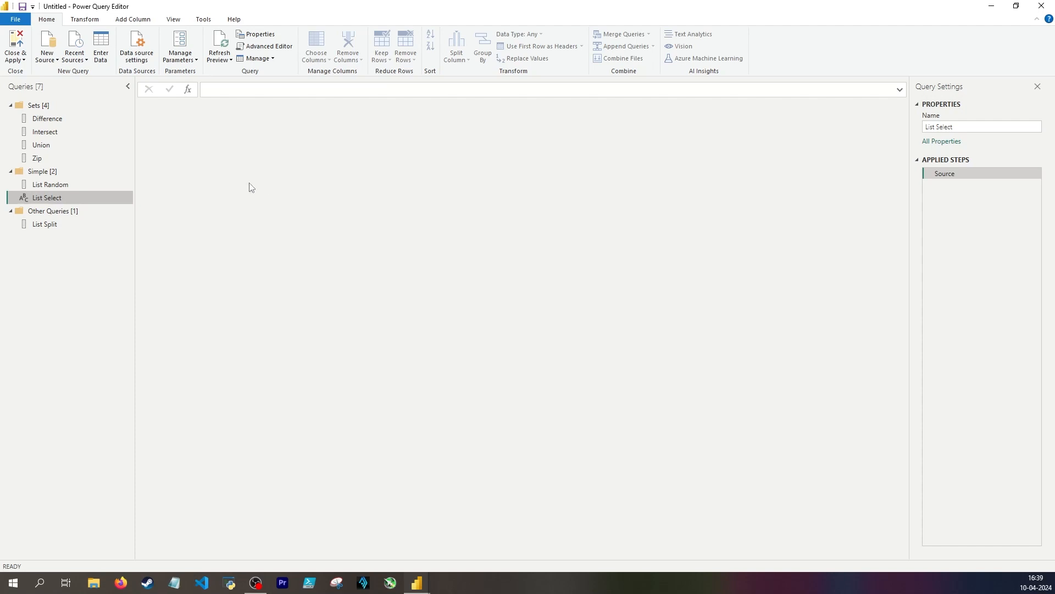
Set the List Select query's source to reference the List Random query with = #"List Random"
left_click(275, 89)
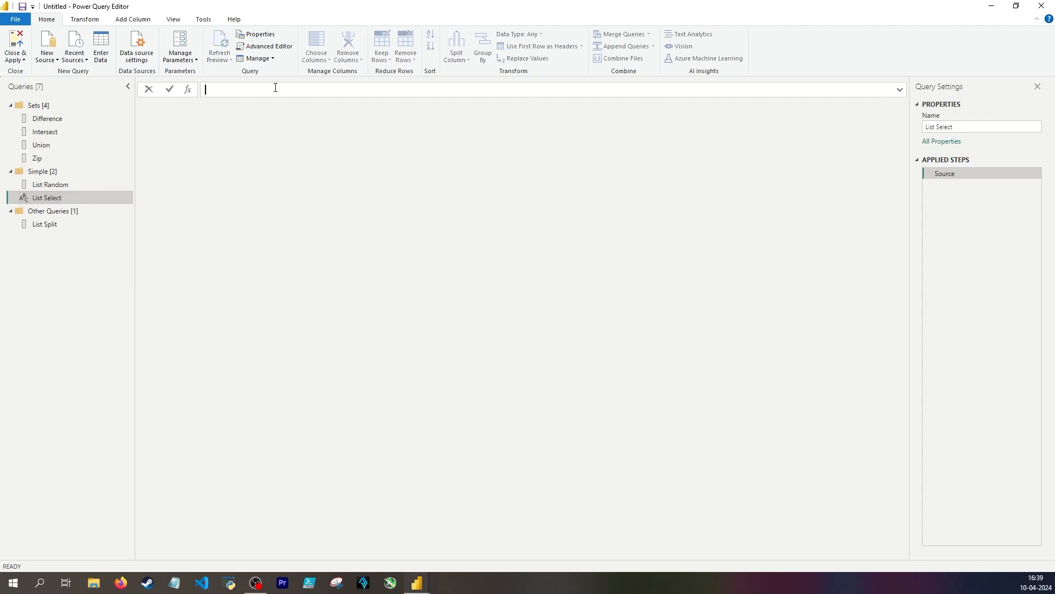
type("=listr")
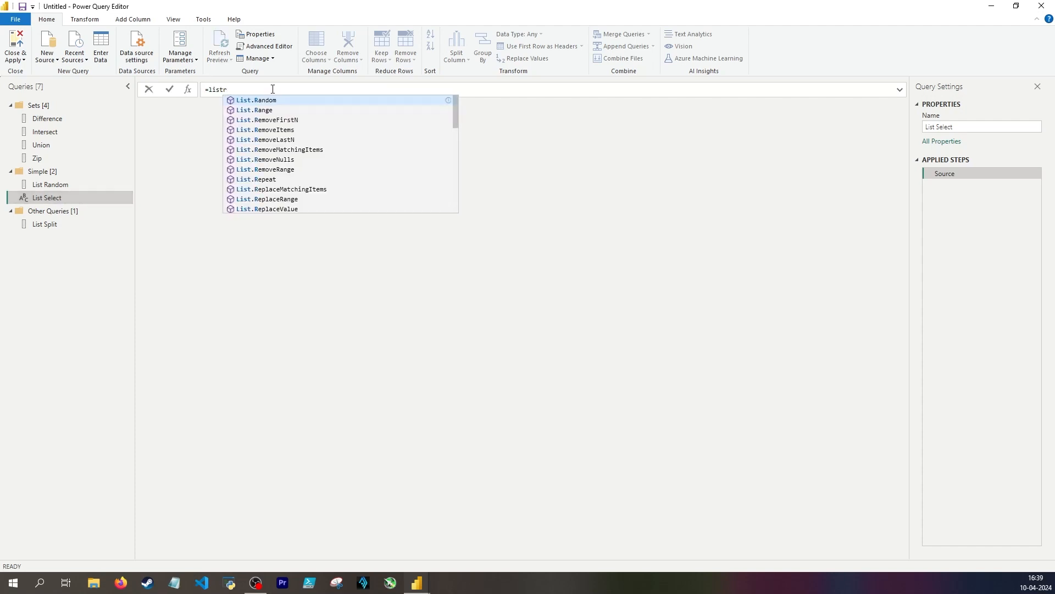
type("a")
key("Tab")
key("Return")
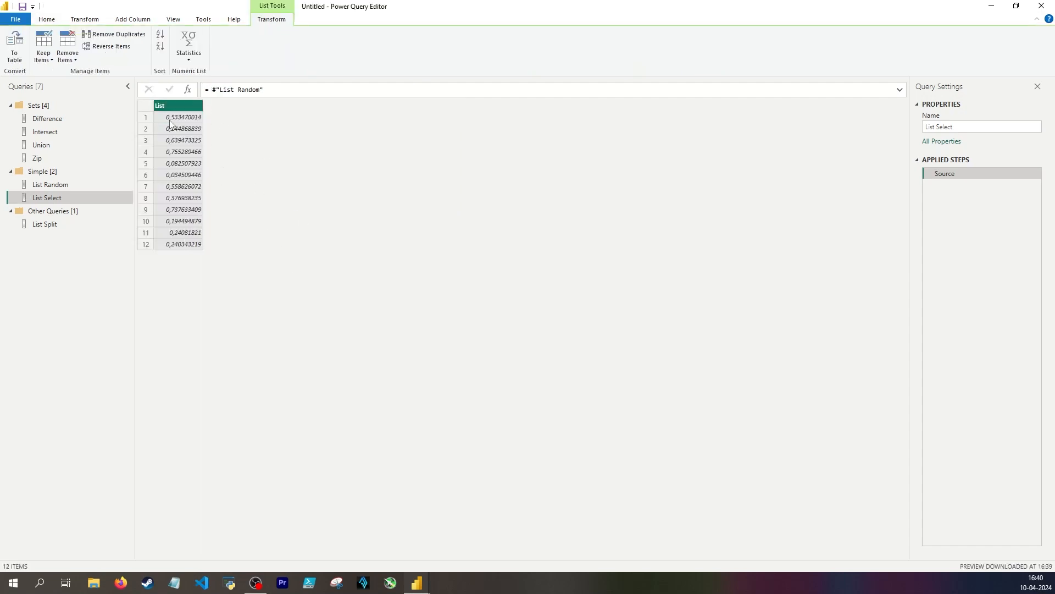
Add a step to the List Select query with List.Select(Source, each _ > 0.5)
left_click(188, 89)
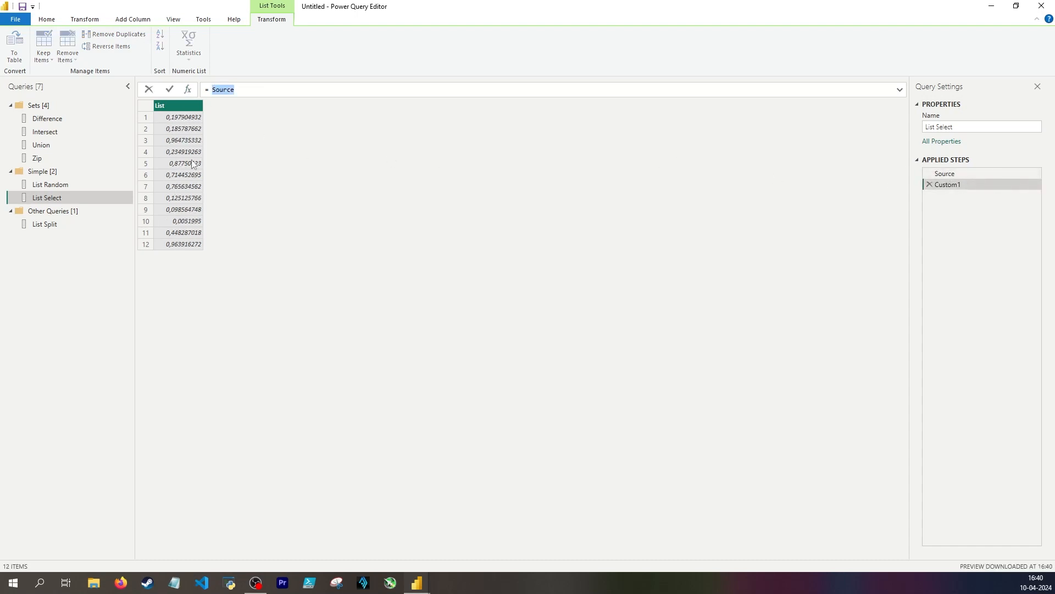
type("List.Select(Source,")
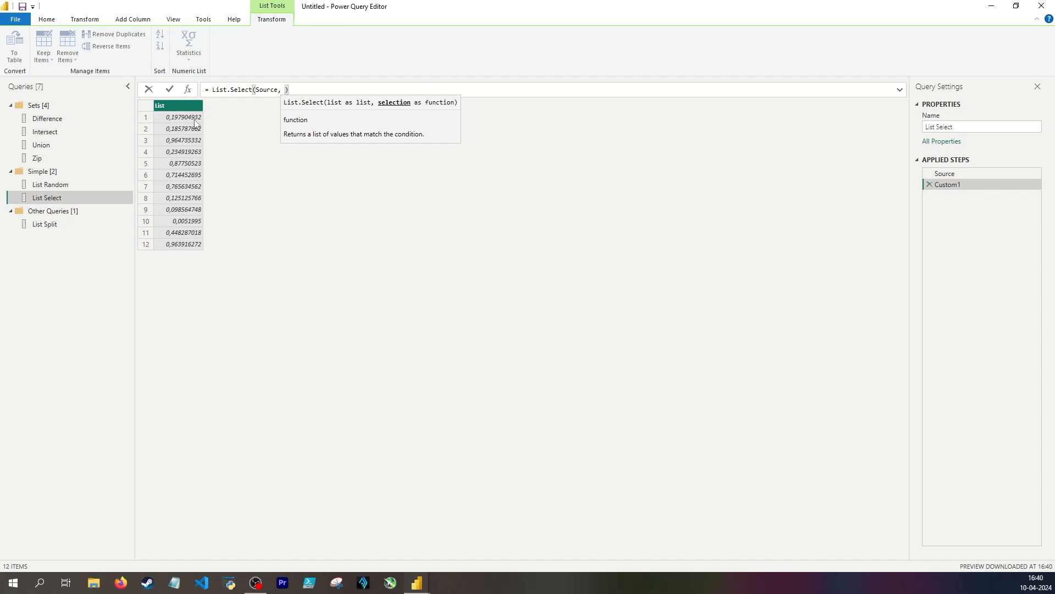
type("each ")
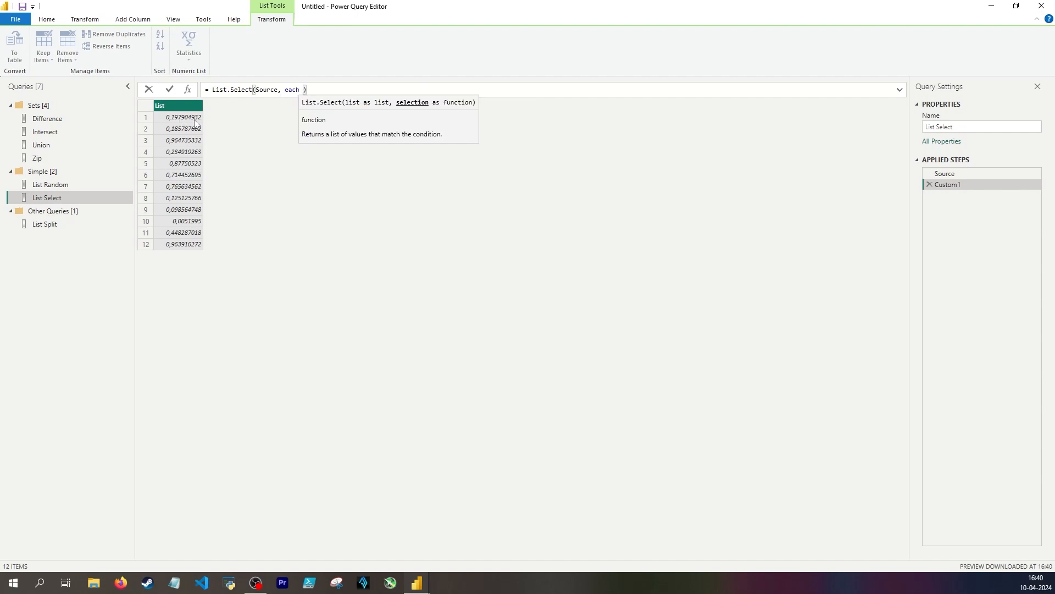
type("_ <")
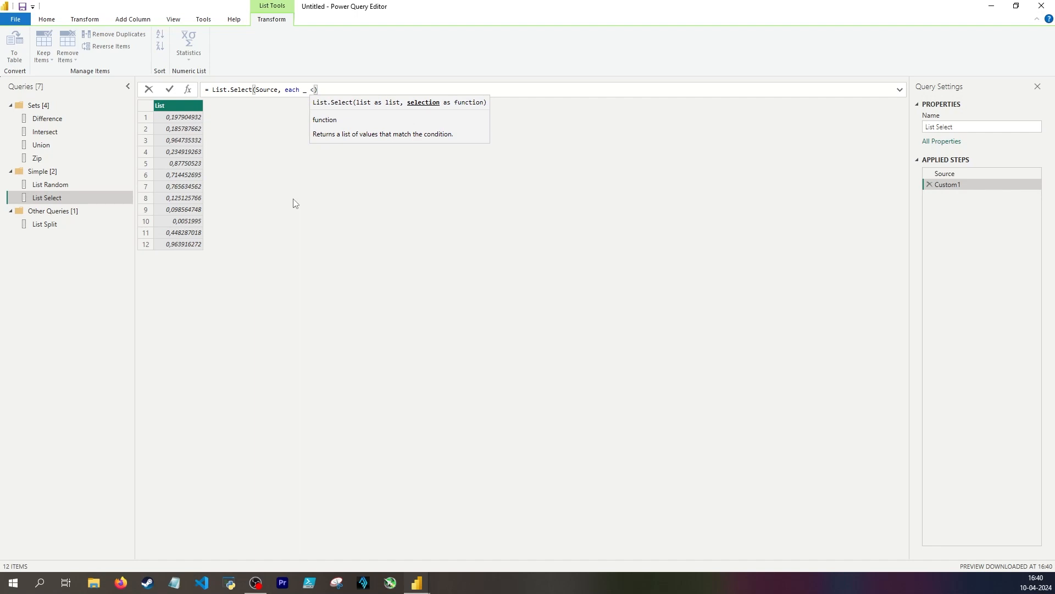
key("BackSpace")
type("> 0")
type(".5")
key("Return")
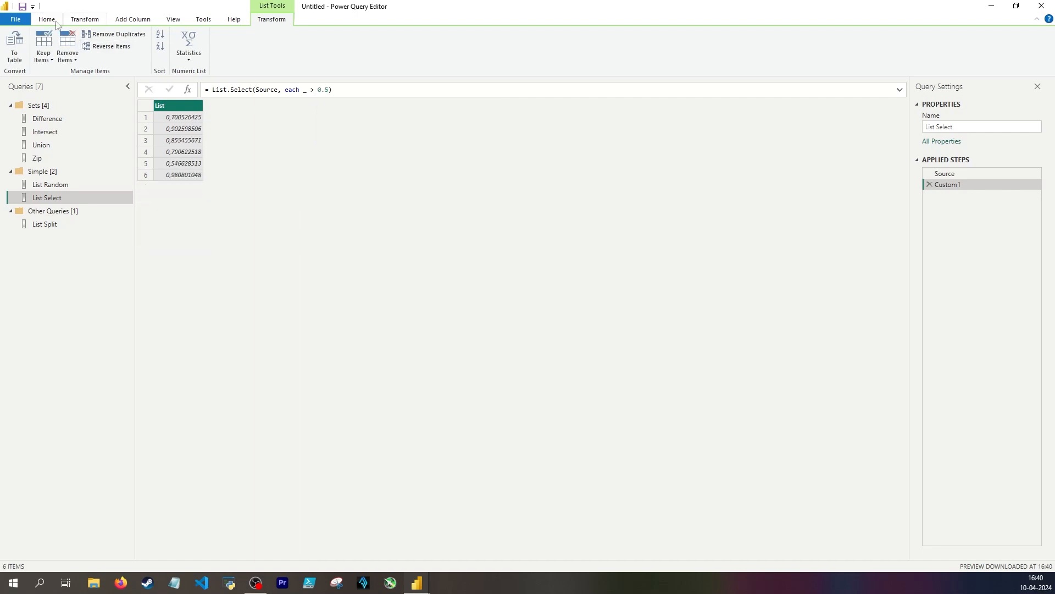
Refresh the List Select preview repeatedly and compare the filtered Custom1 values with the Source list
left_click(47, 19)
left_click(219, 56)
left_click(241, 73)
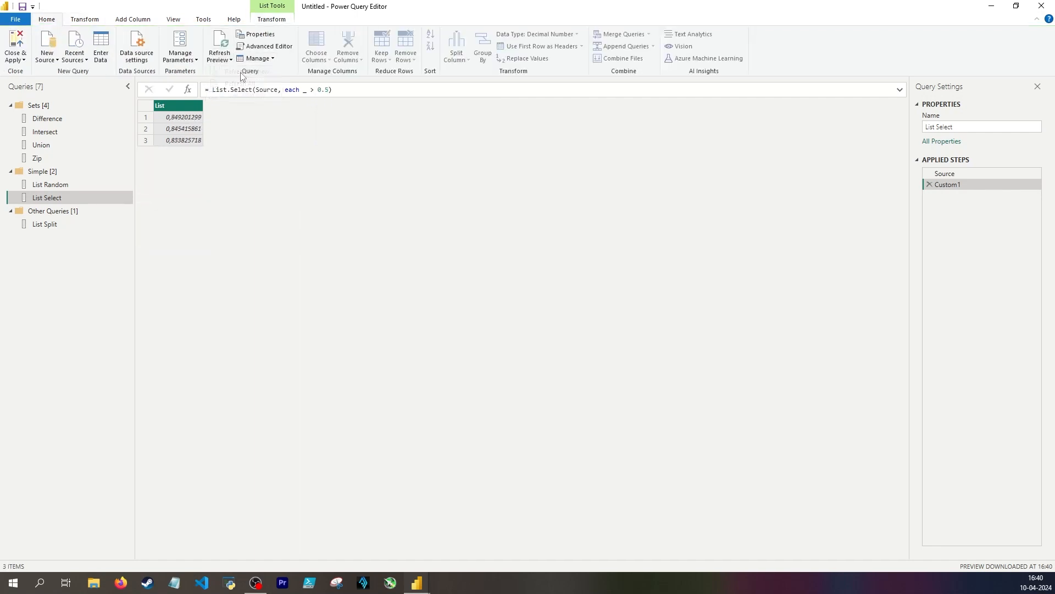
left_click(219, 56)
left_click(237, 75)
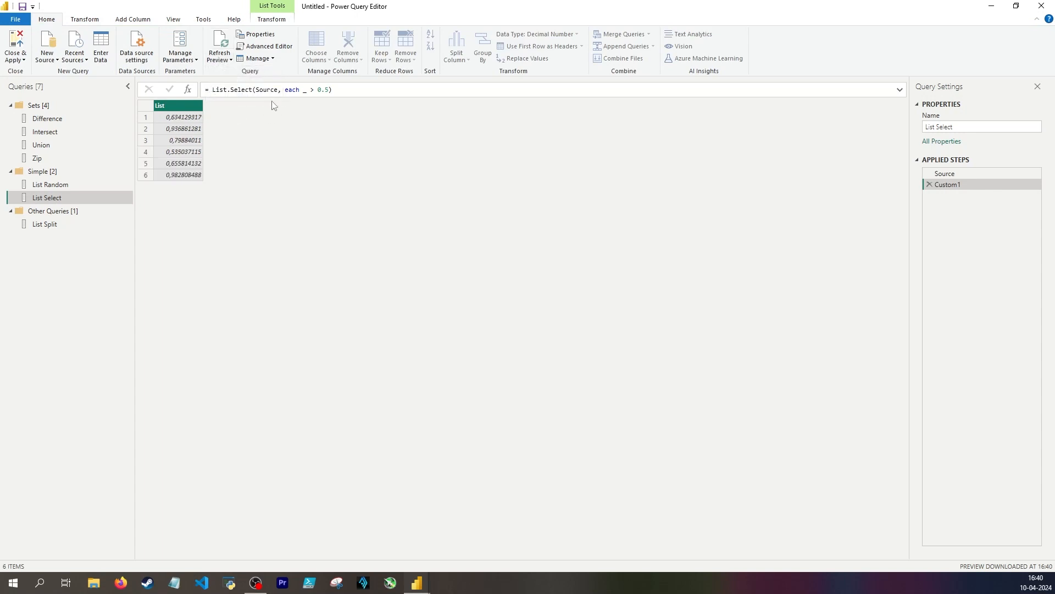
left_click(984, 174)
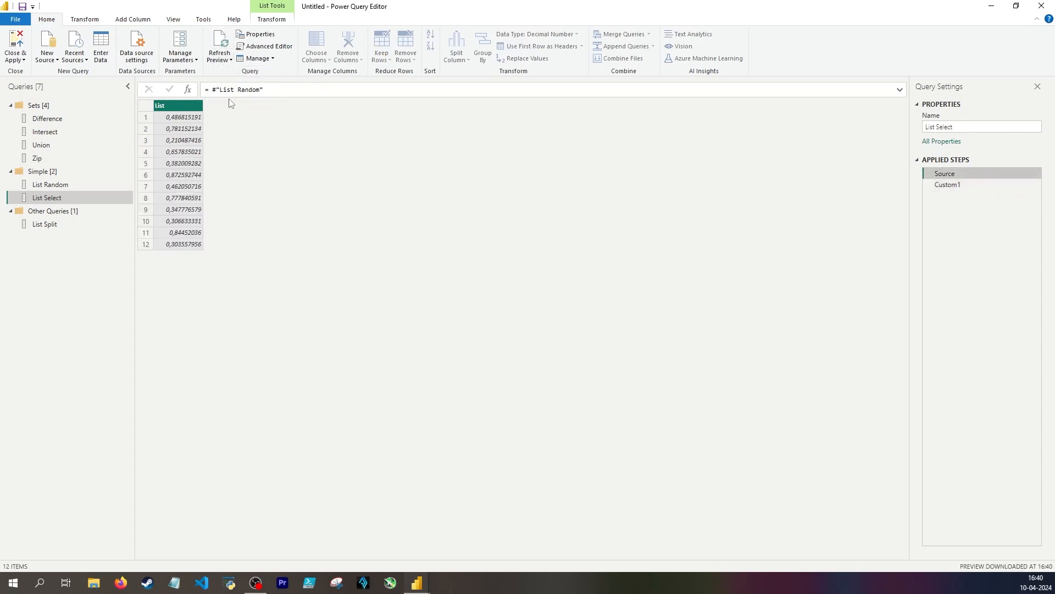
left_click(979, 188)
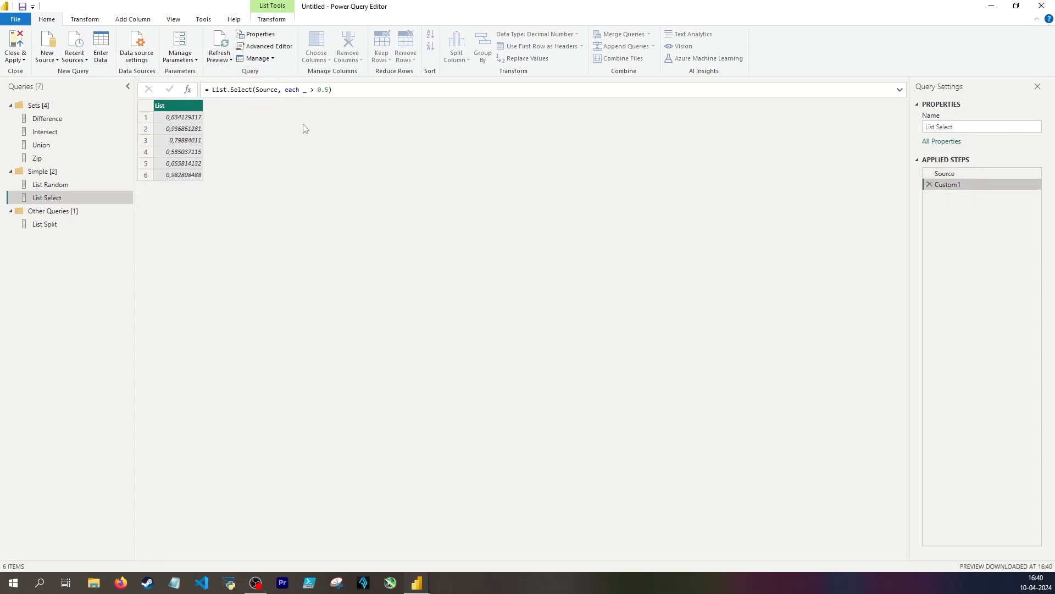
left_click(219, 57)
left_click(237, 75)
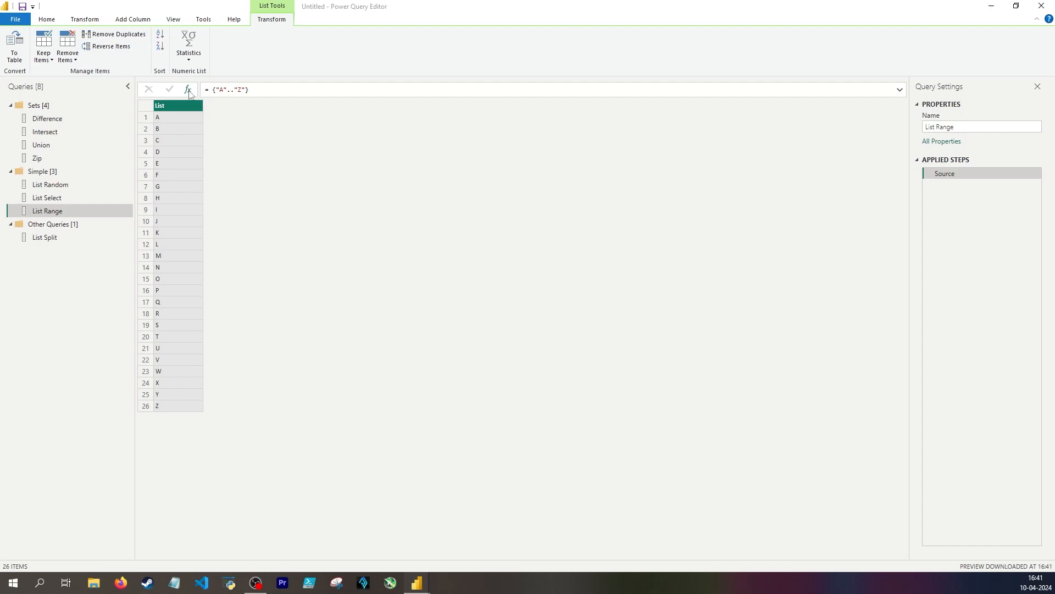
Add a step to the List Range query with List.Range(Source, 4)
left_click(188, 95)
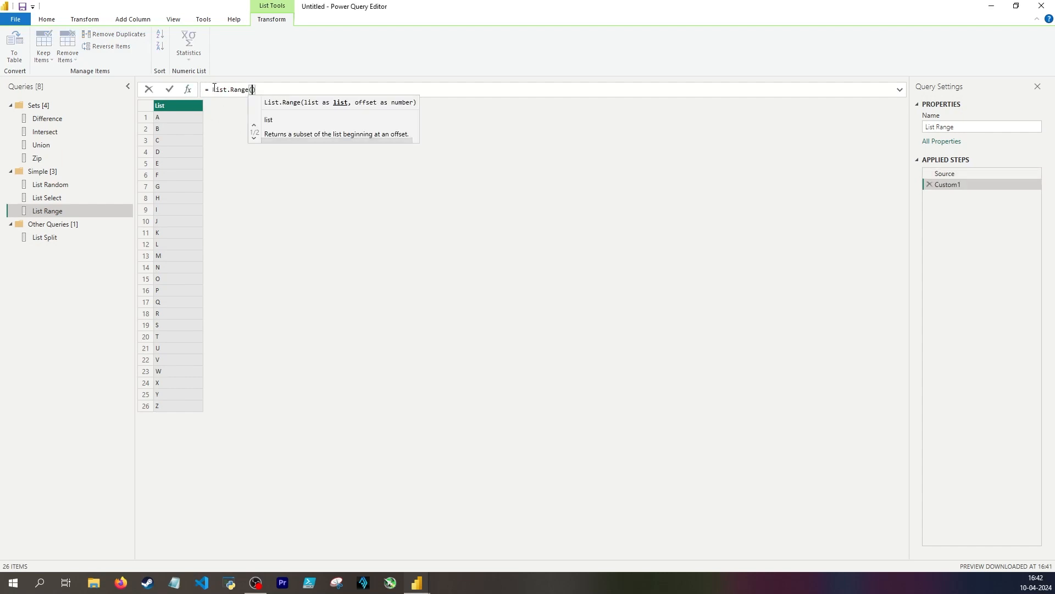
type("Source,")
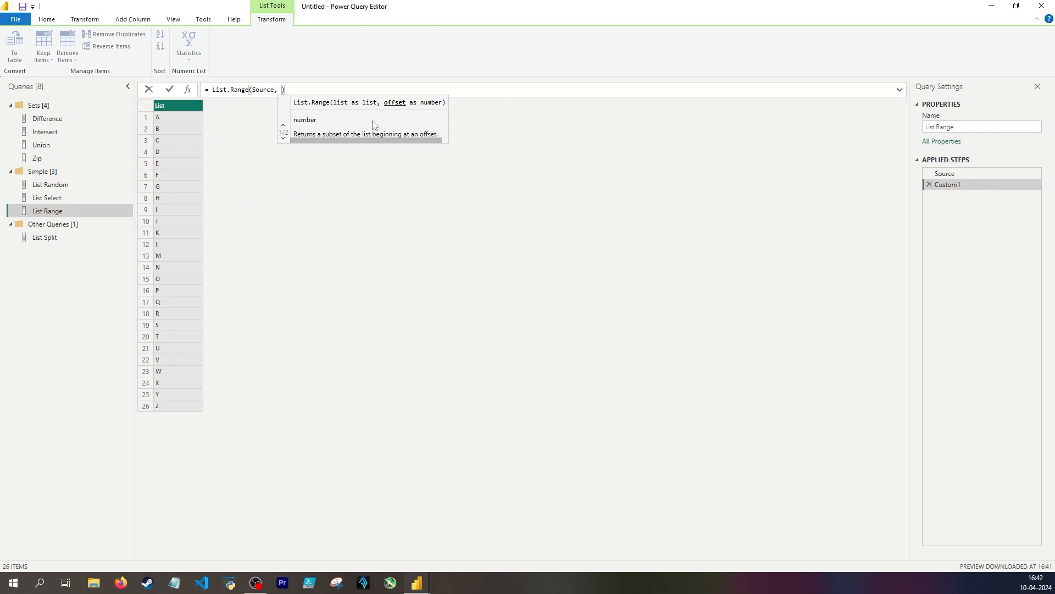
type(" 4")
key("Return")
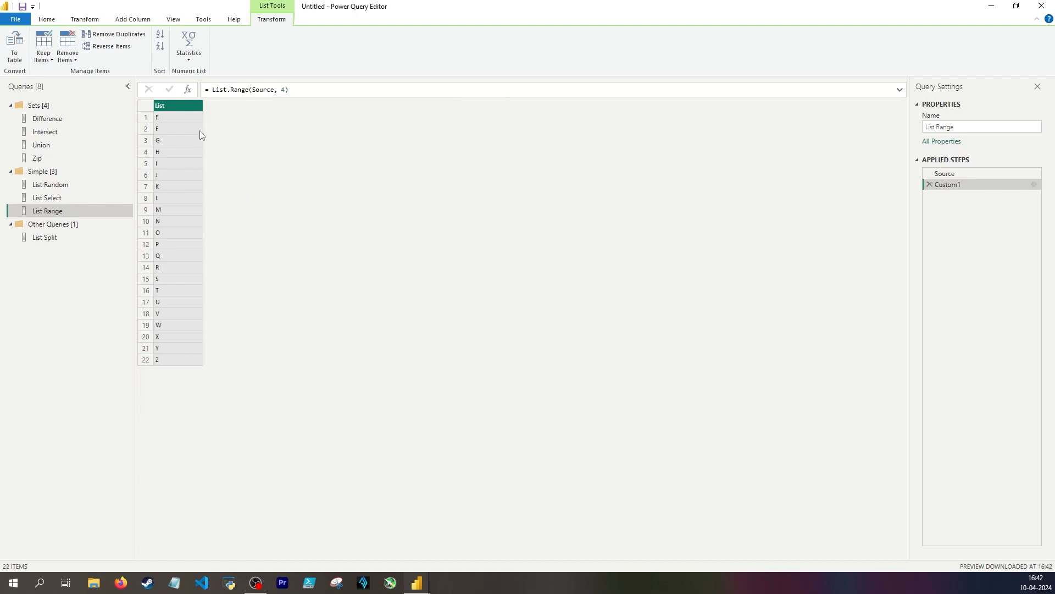
Add a second step to the List Range query with List.Range(Source, 4, 4) to return only four items
left_click(187, 89)
type("List.Range")
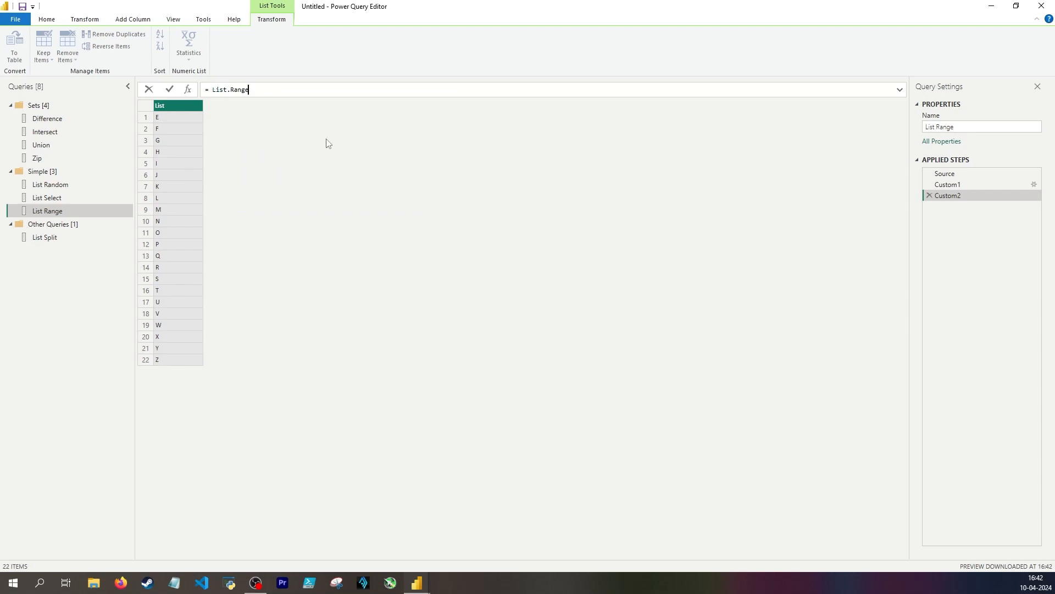
type("(")
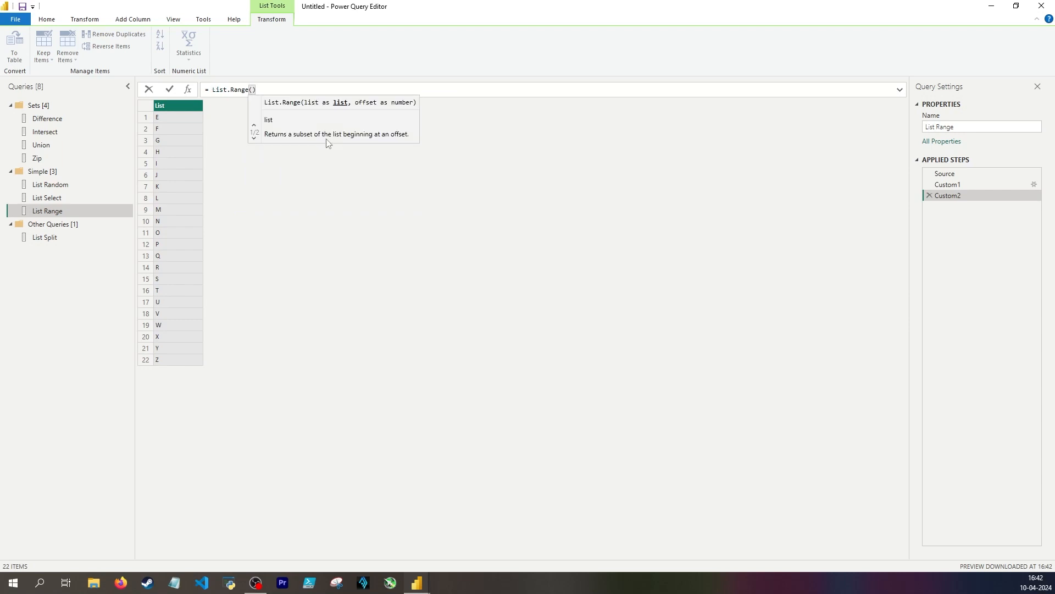
type("Source, ")
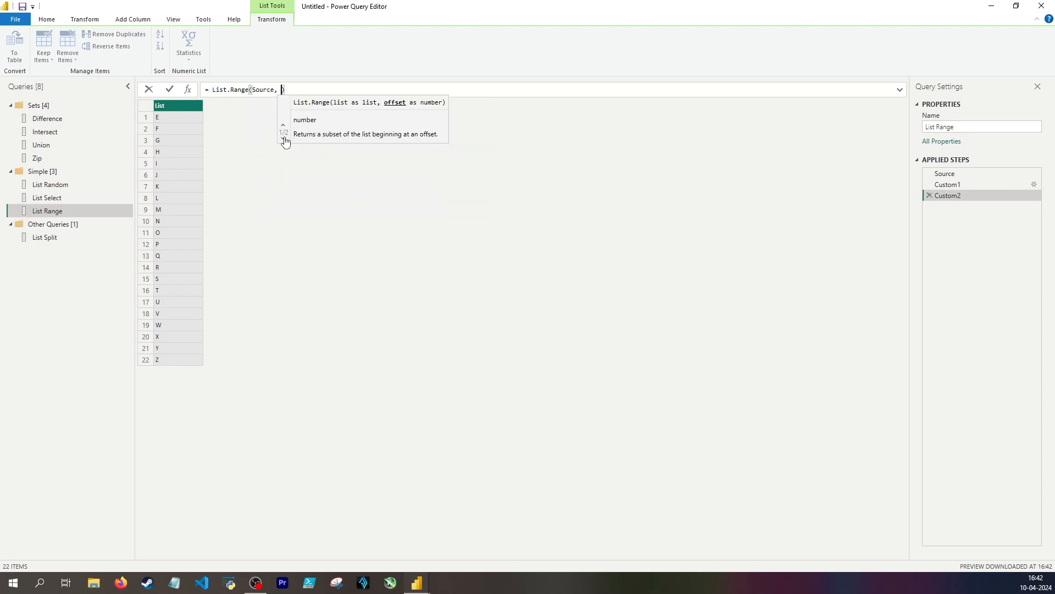
type("4")
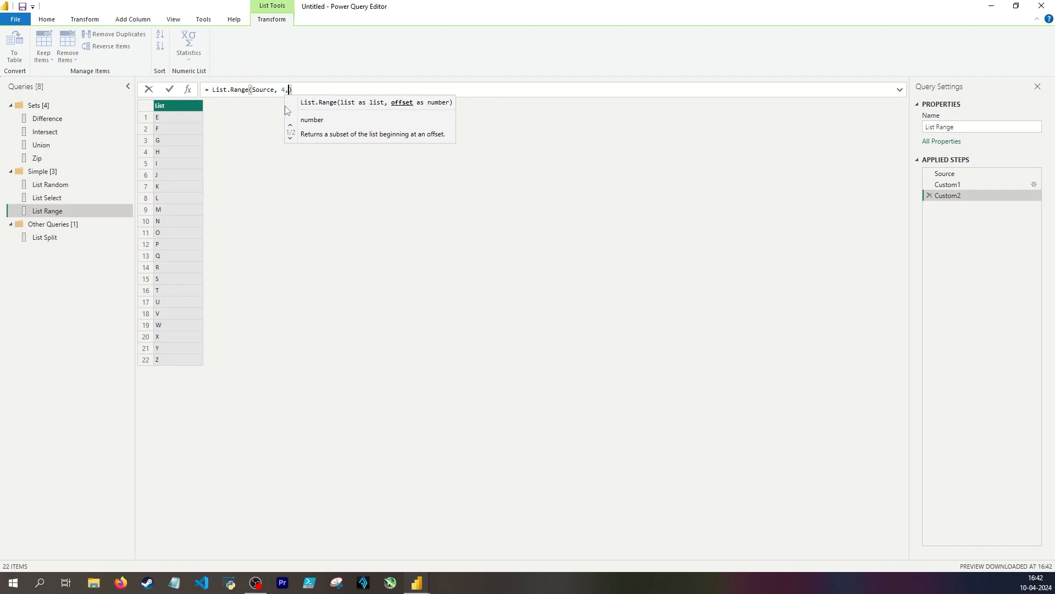
type(", 4")
key("Return")
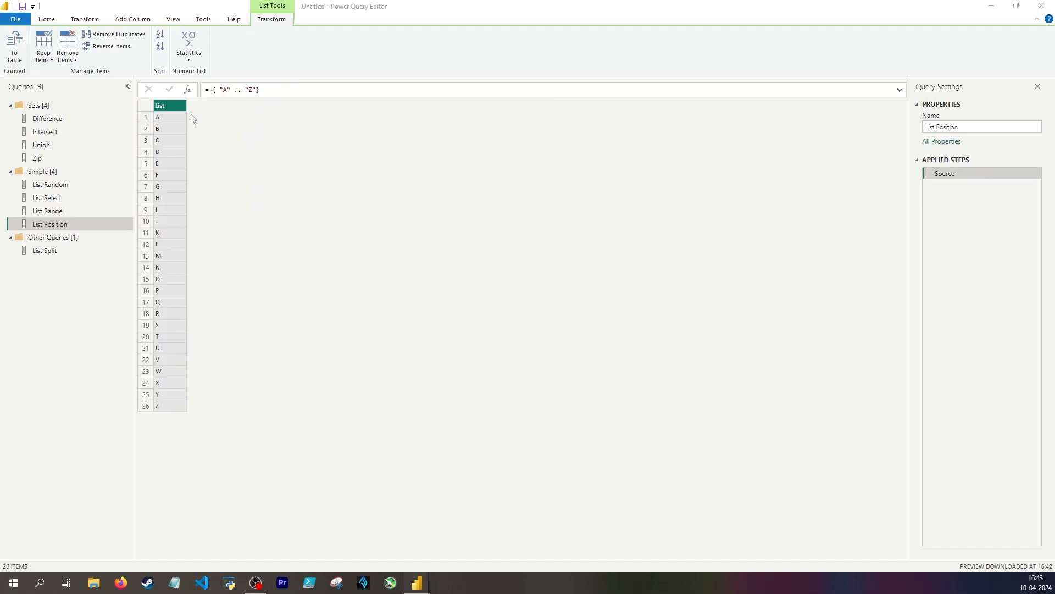
Add a step to the List Position query with List.Positions(Source)
left_click(188, 90)
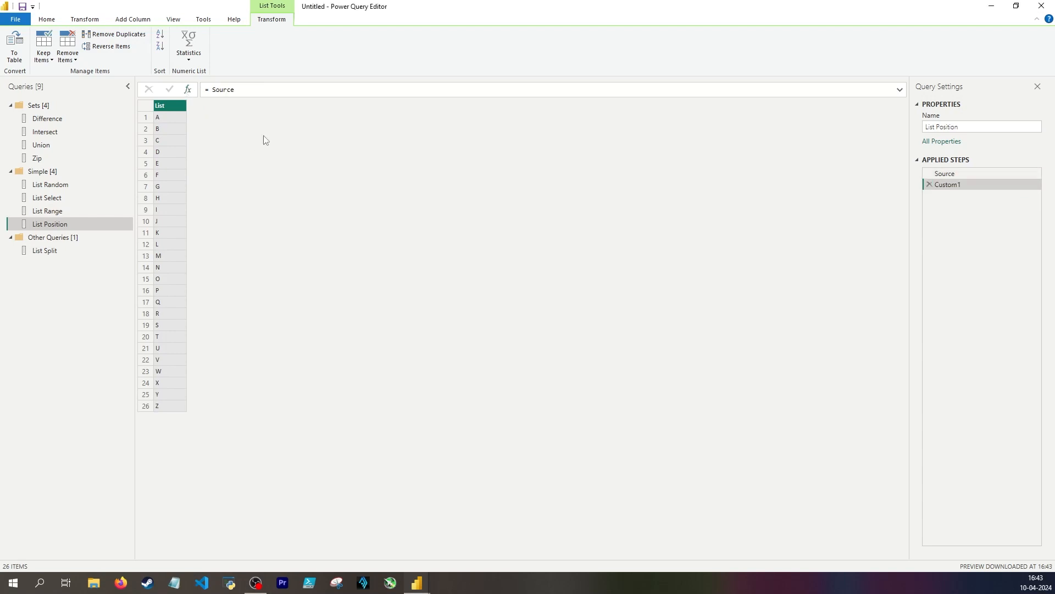
double_click(228, 90)
type("Listpo")
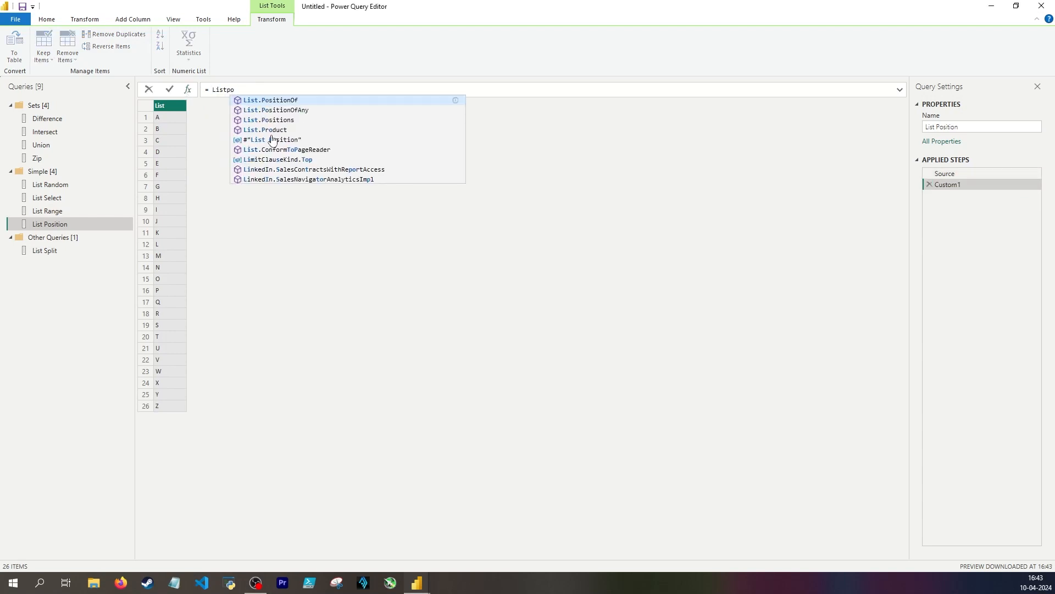
key("Down")
key("Down")
key("Tab")
type("(")
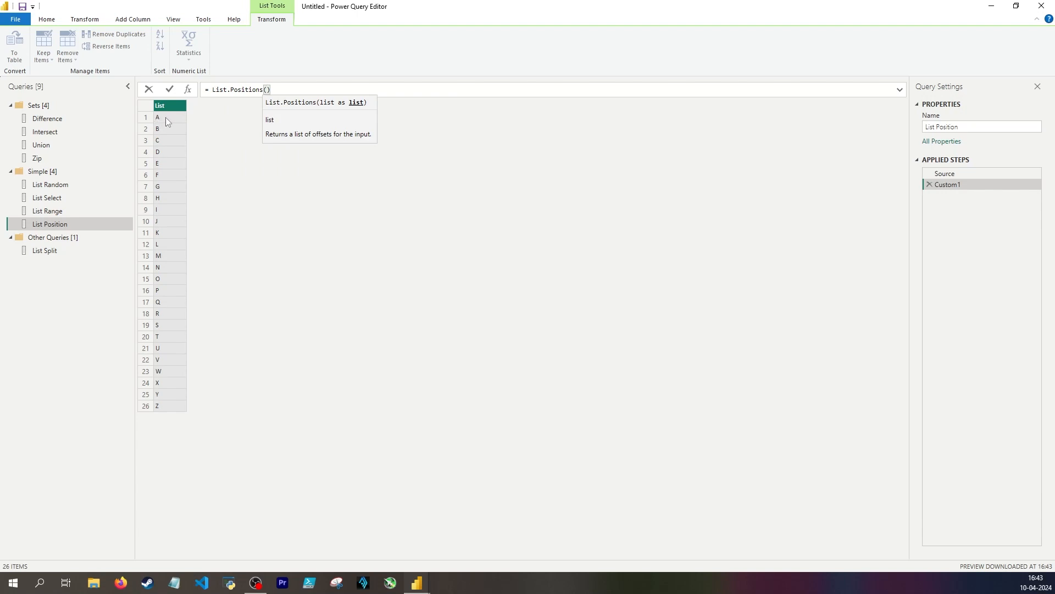
type("Source")
key("Return")
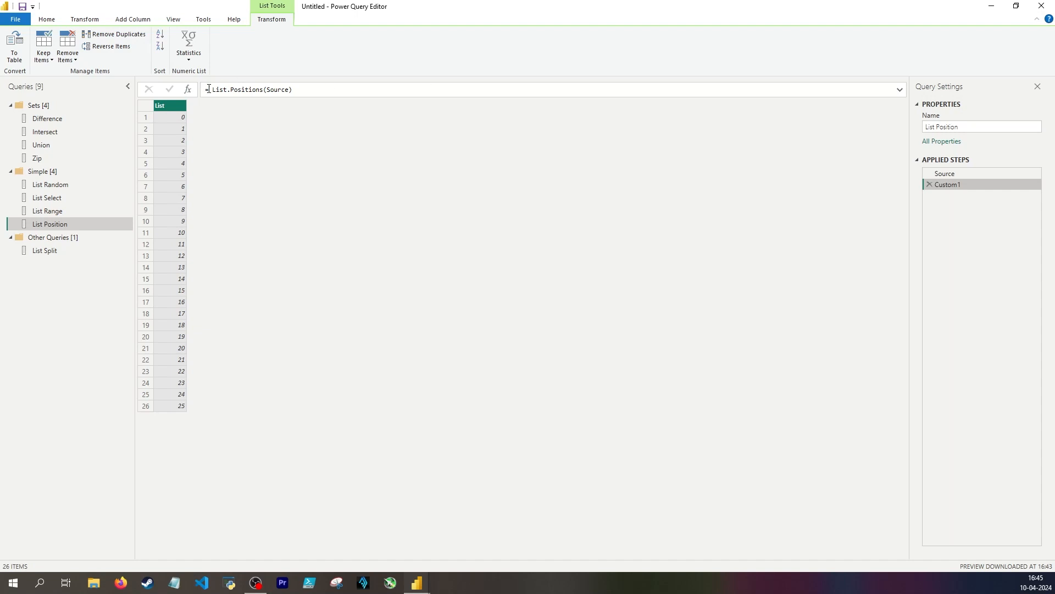
Add another step to the List Position query that refers back to Source
left_click(188, 89)
double_click(260, 86)
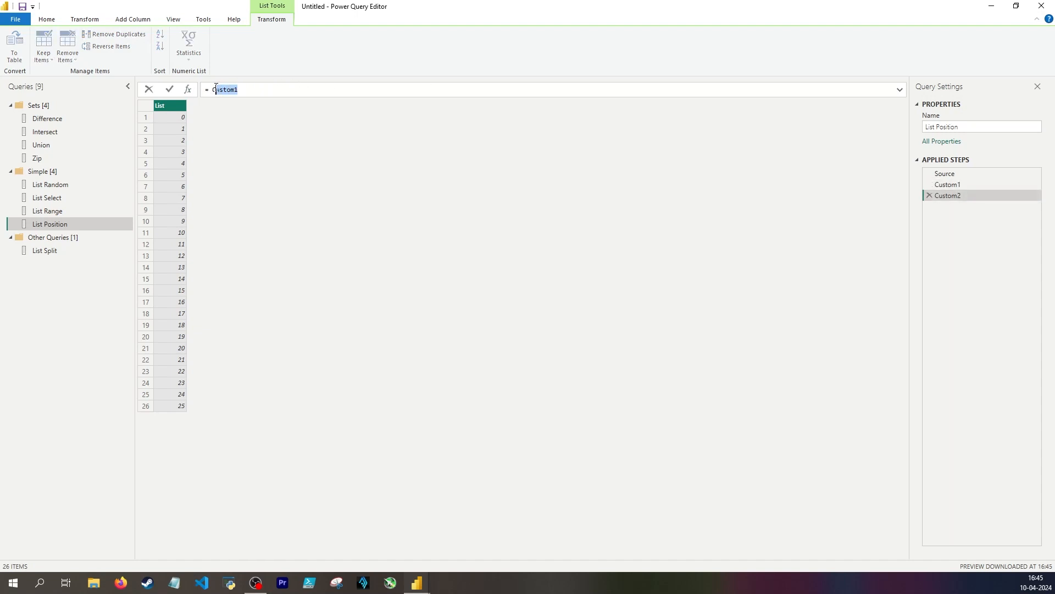
type("Source")
key("Return")
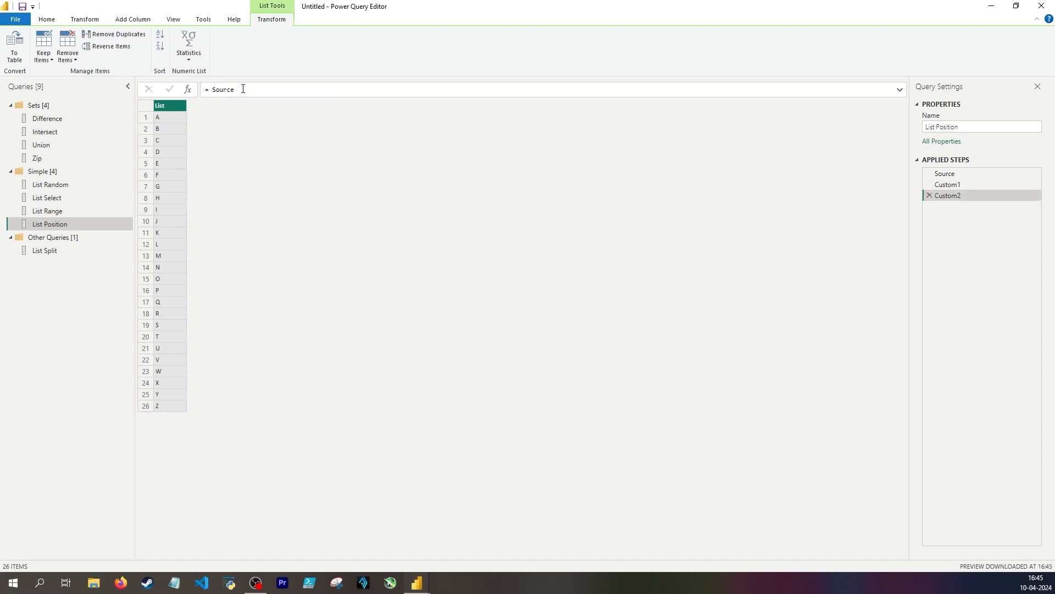
Change the newest List Position step to Source{3} to return the item at index 3, and compare it with the positions list
left_click(243, 89)
type("{")
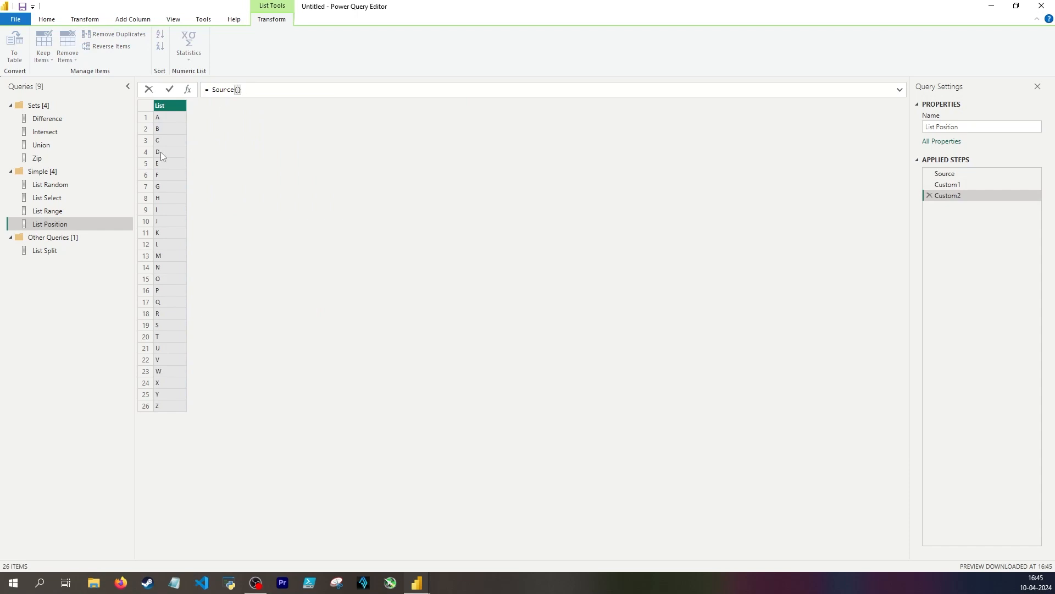
type("3")
key("Return")
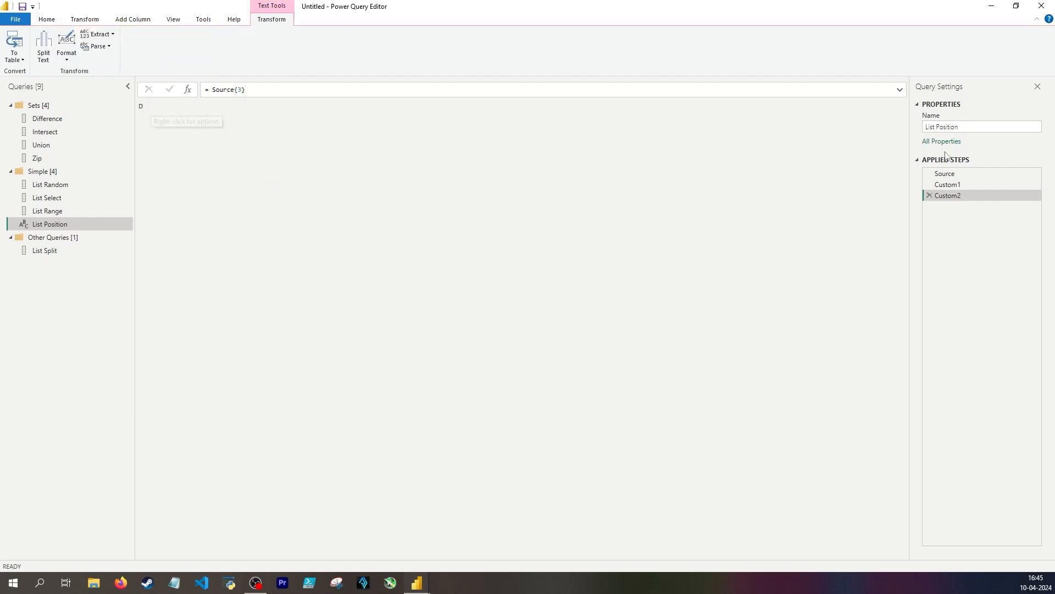
left_click(947, 184)
left_click(147, 152)
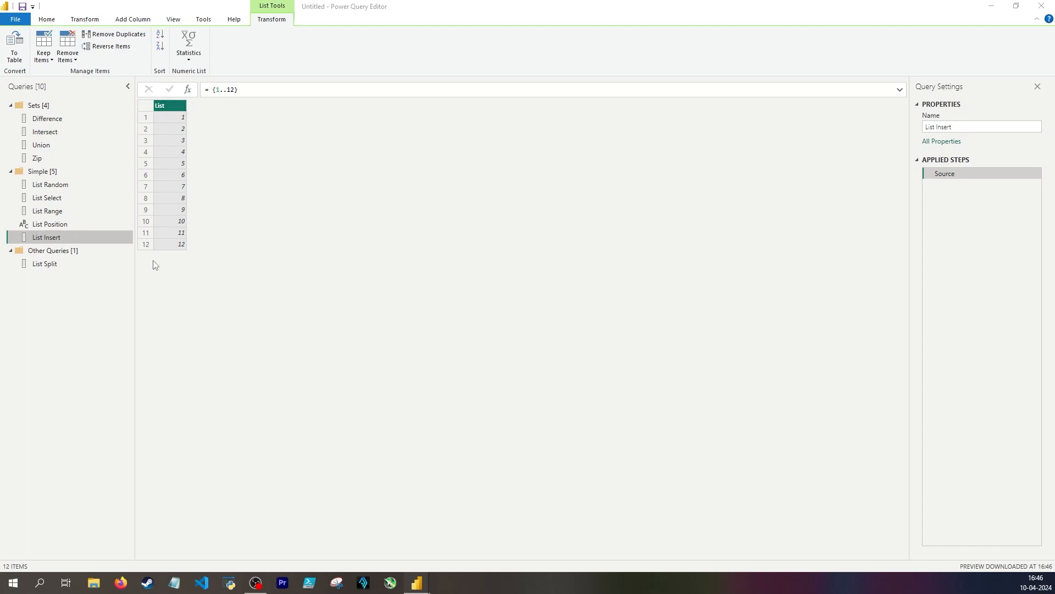
Add a step to the List Insert query with List.InsertRange(Source, 0, {13}) to put 13 at the start
left_click(187, 90)
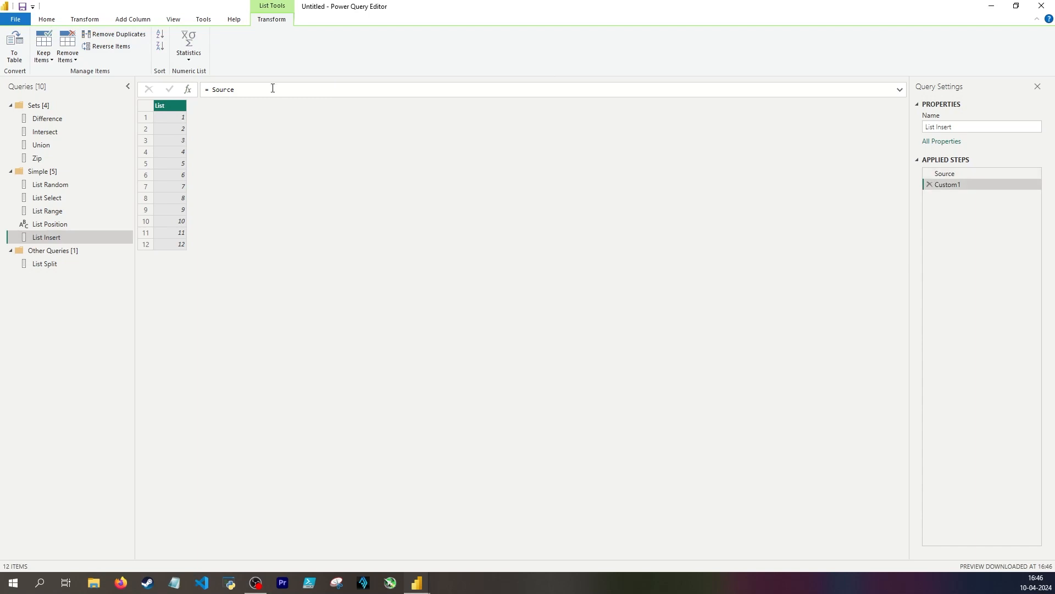
left_click(233, 89)
left_click_drag(233, 89, 213, 89)
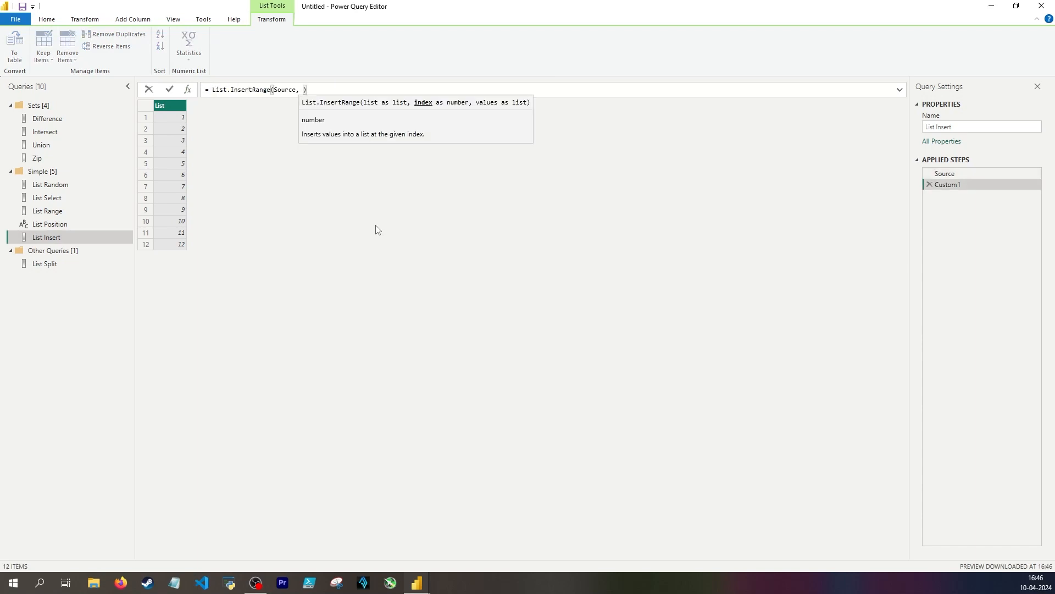
type("0, ")
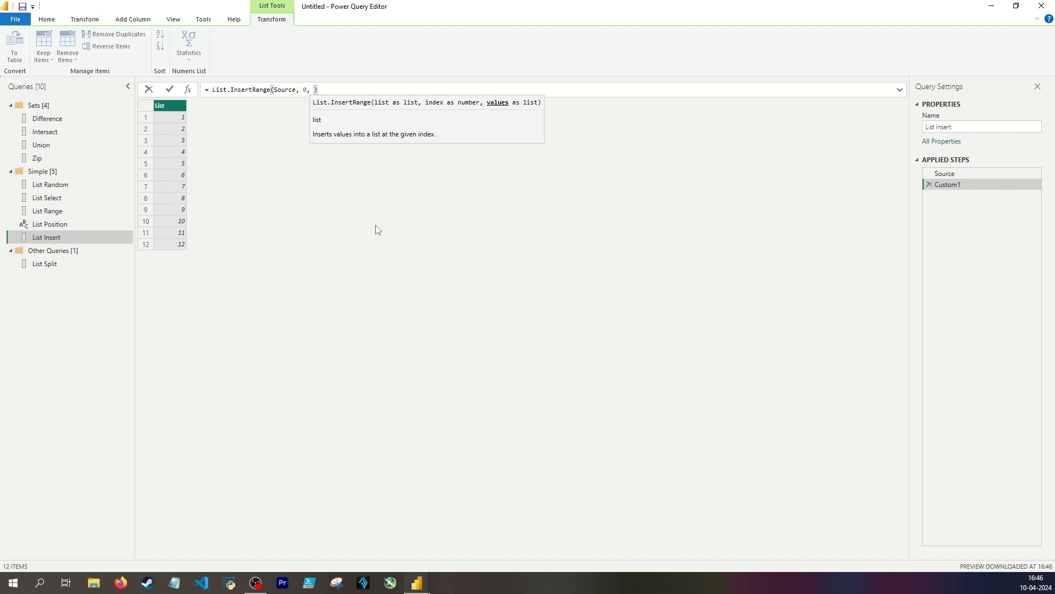
type("{13}")
key("Return")
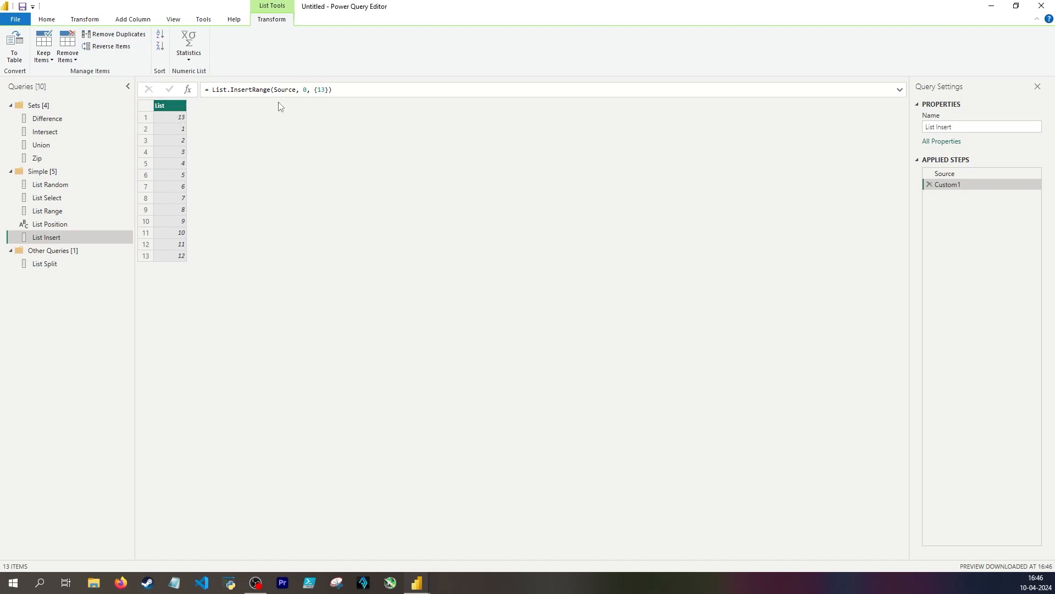
Replace the index 0 in the List.InsertRange formula with List.Count(Source) to append 13 at the end
left_click(304, 89)
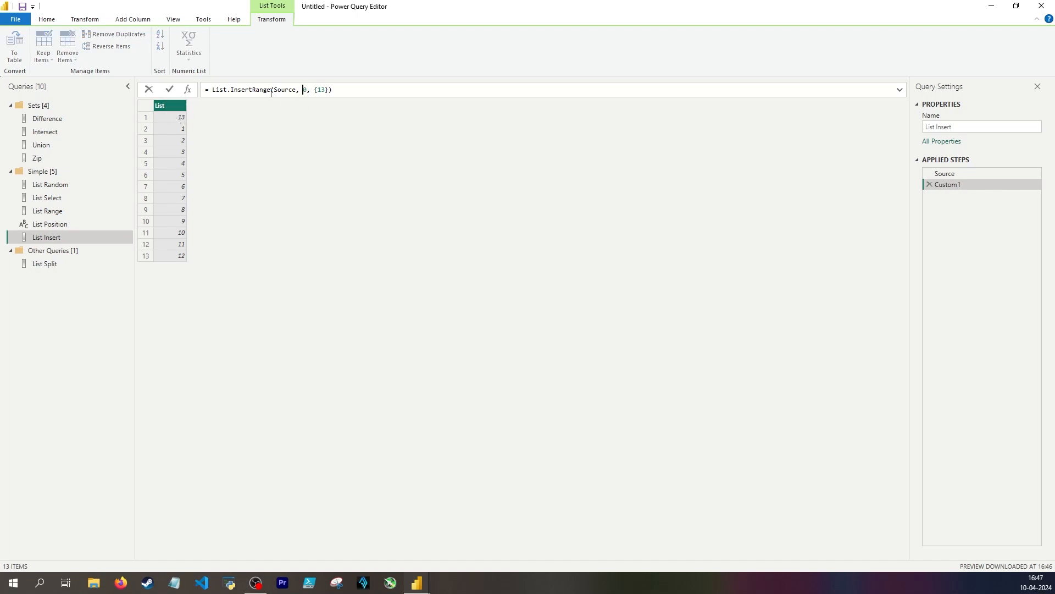
key("BackSpace")
type("listcoun")
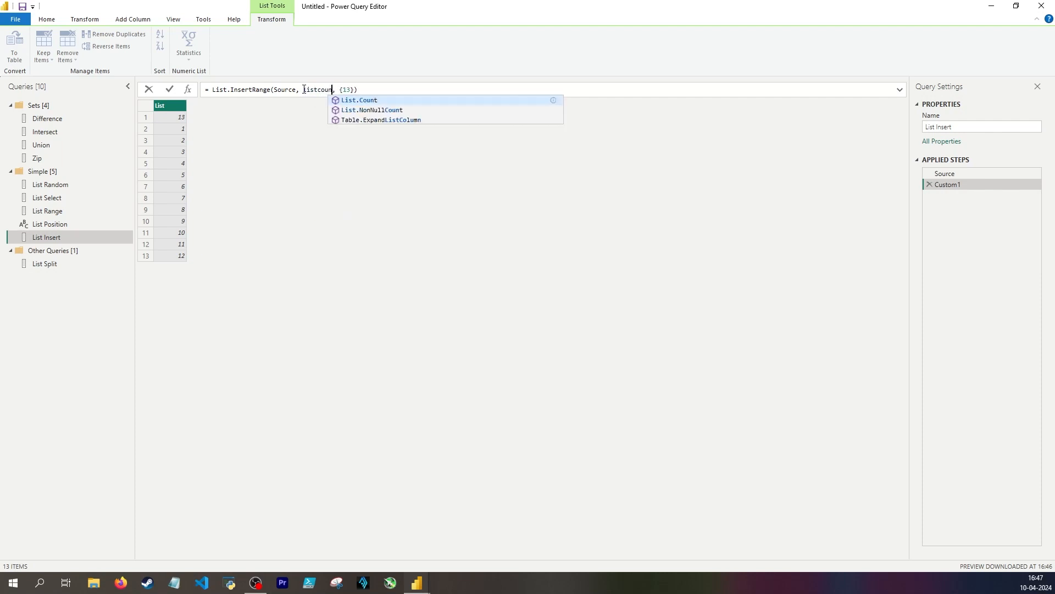
key("Tab")
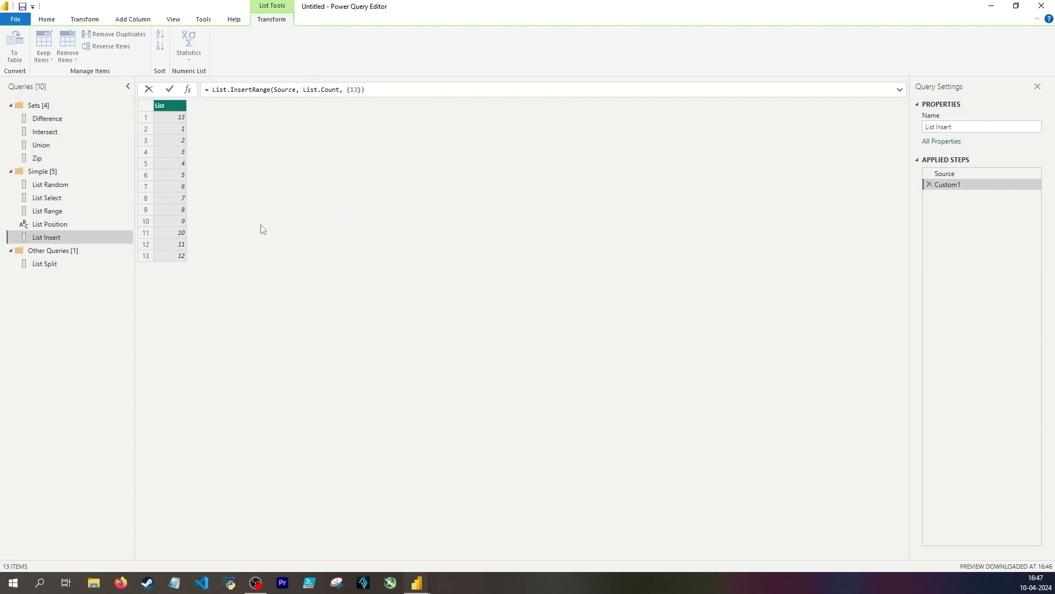
type("(Source")
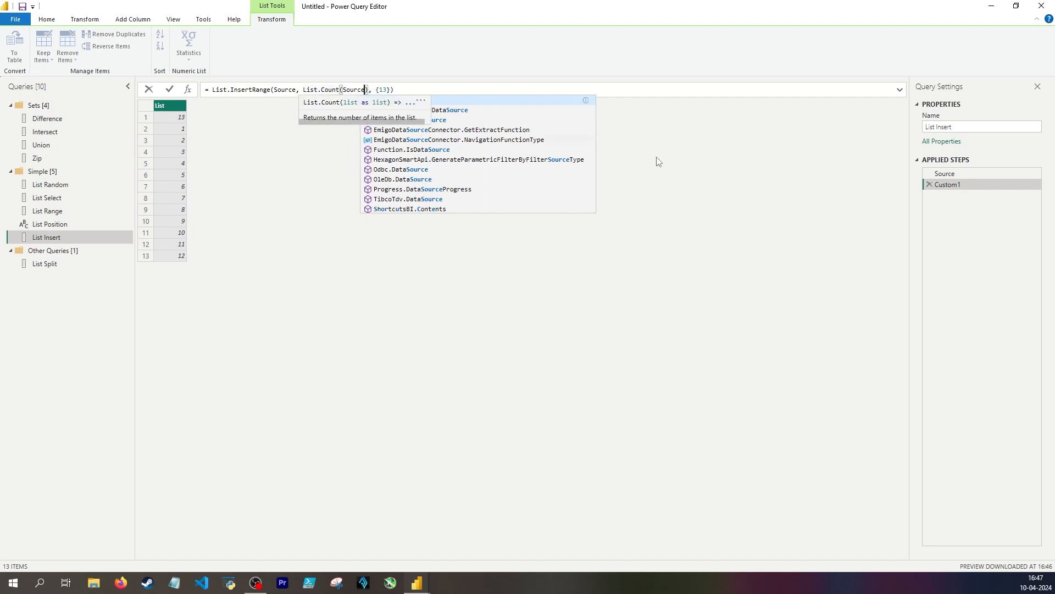
key("Return")
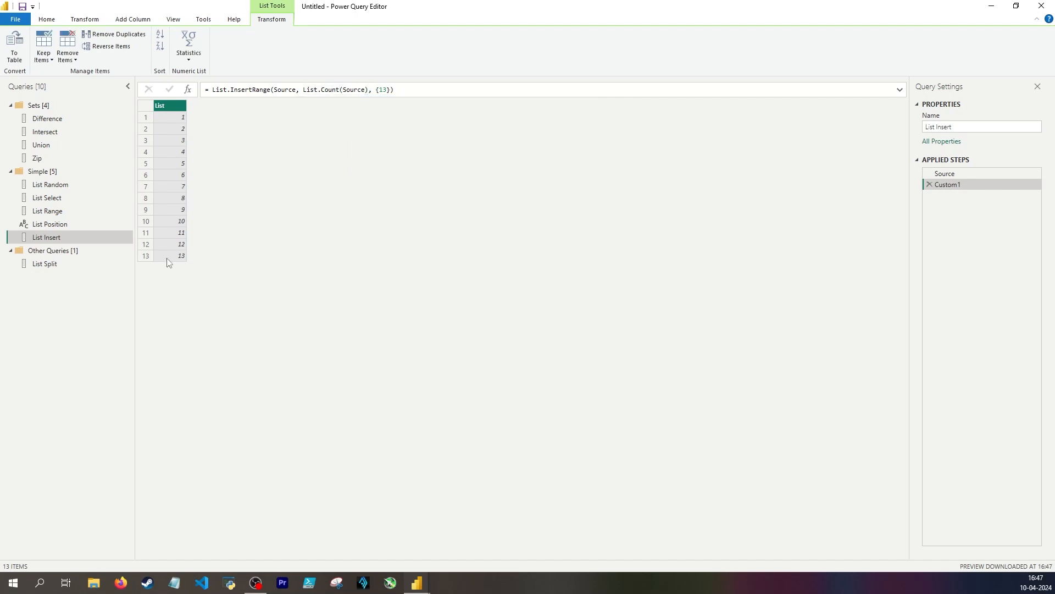
Reuse the List.Count(Source) expression in a temporary List Insert step to check the item count, and return to the Source step
left_click_drag(302, 90, 365, 90)
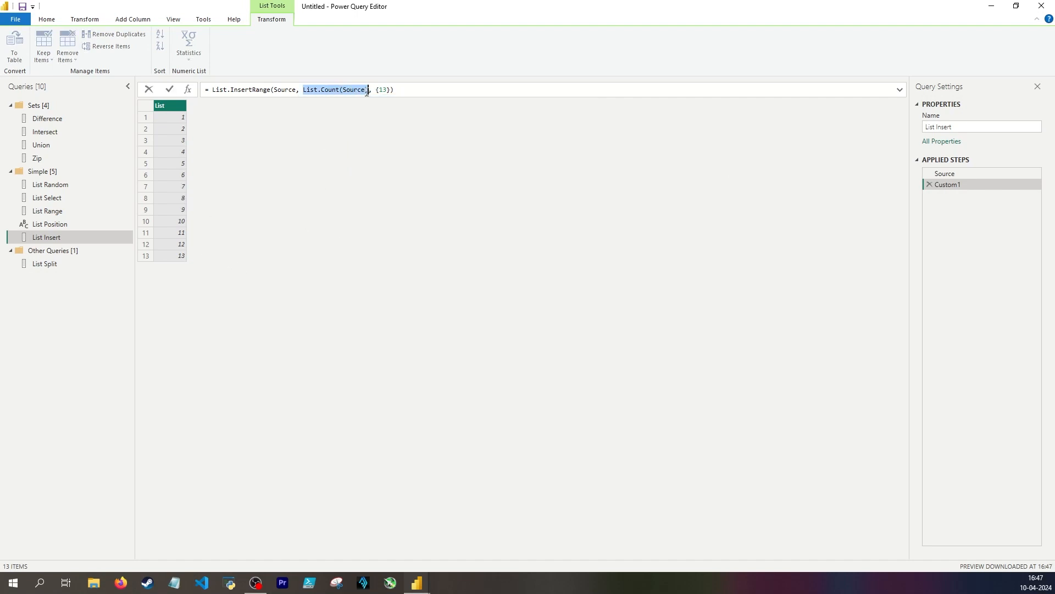
left_click(341, 149)
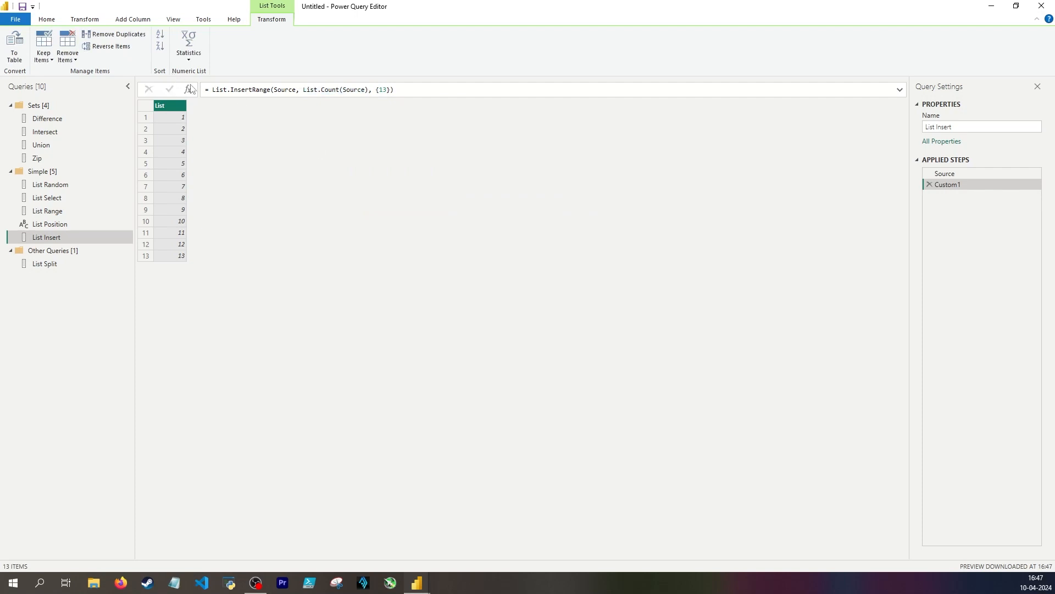
left_click(189, 91)
left_click_drag(259, 91, 213, 92)
type("List.Count(Source)")
key("Return")
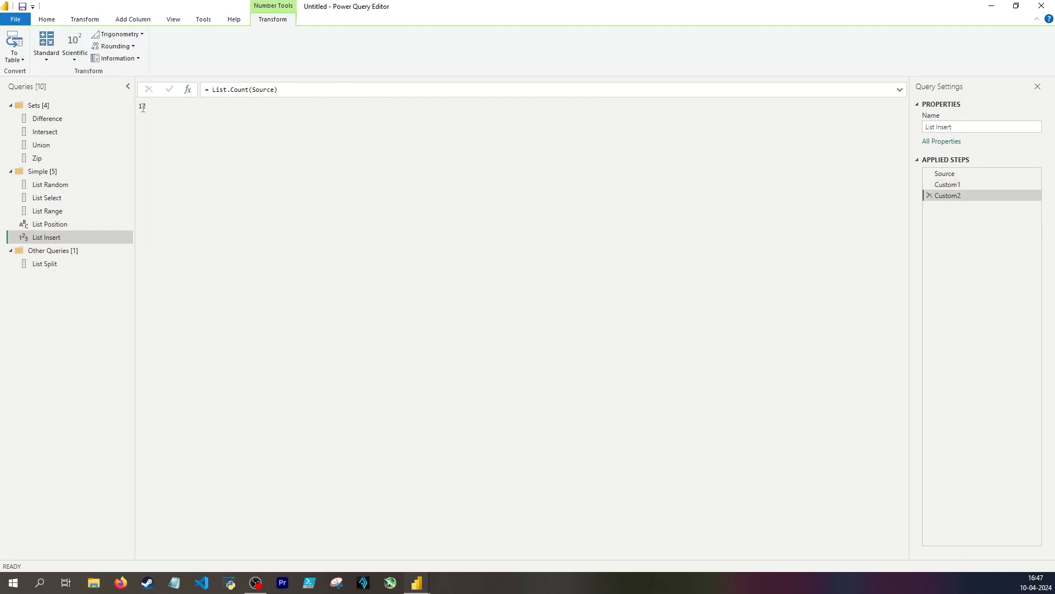
left_click(945, 174)
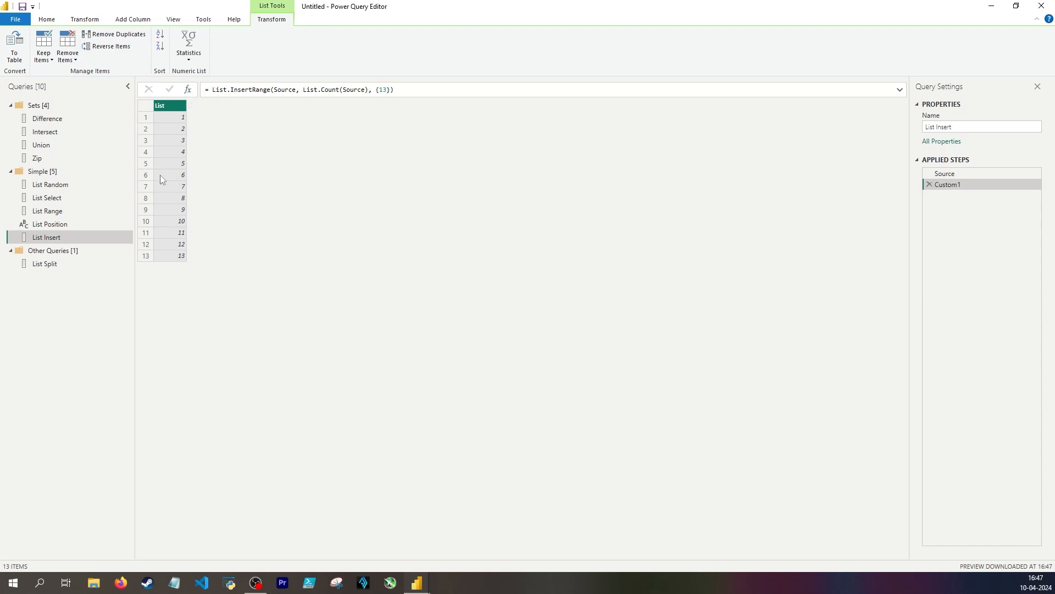
Add a step after the InsertRange step that calculates half the source list's length with List.Count(Source)/2
left_click(187, 89)
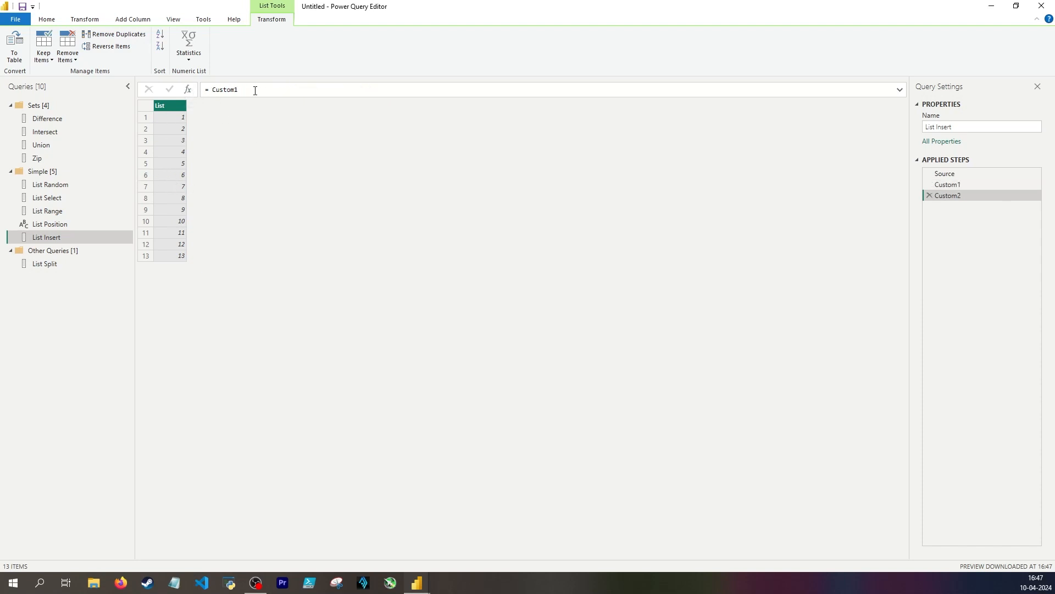
left_click_drag(238, 90, 213, 89)
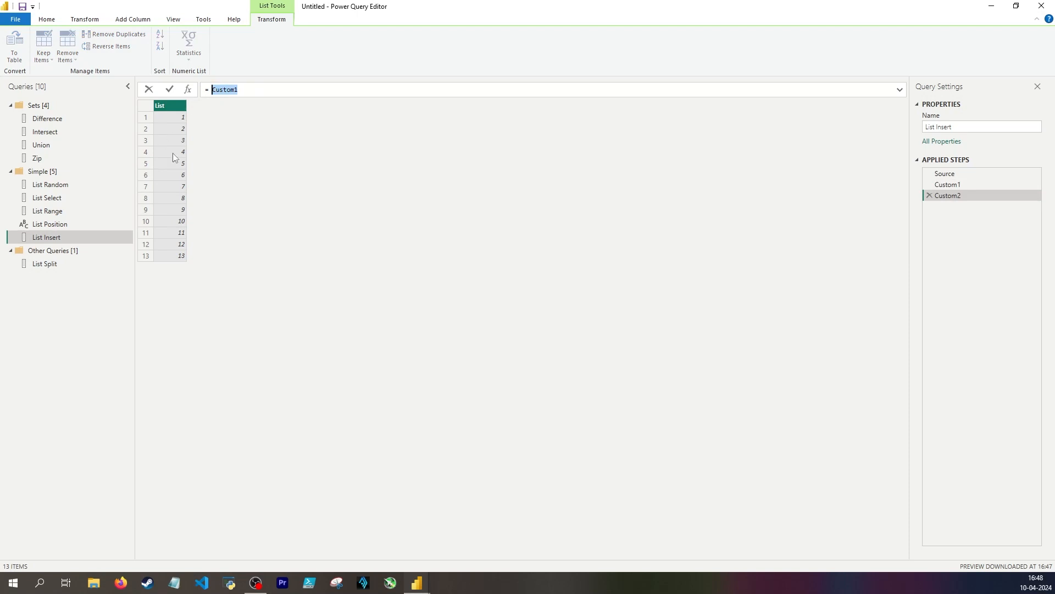
key("BackSpace")
type("List.Count(Source)")
key("Return")
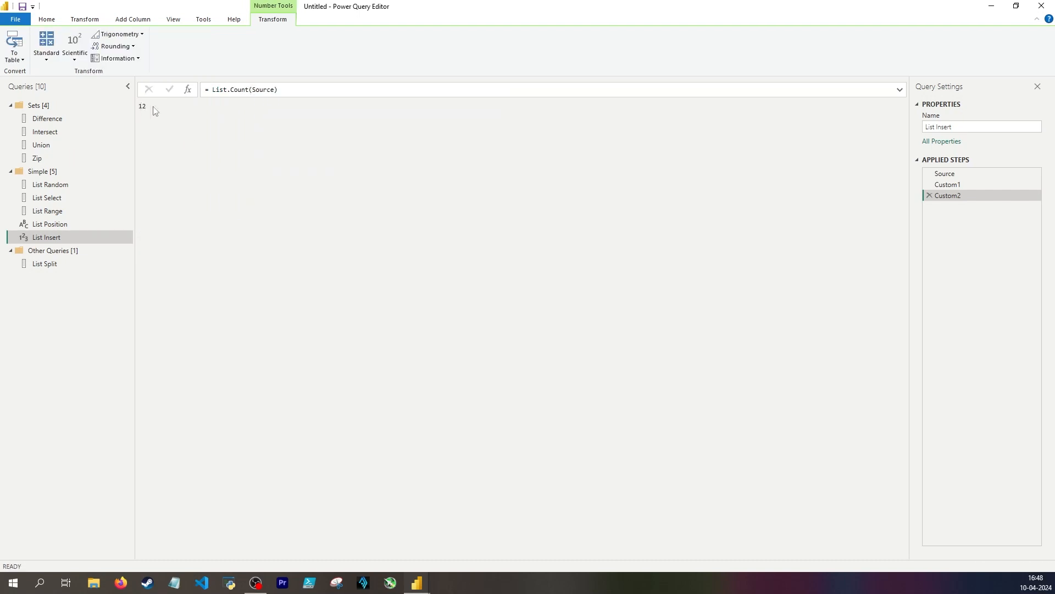
left_click(288, 89)
type("/2")
key("Return")
Extend the half-length formula to (List.Count(Source)/2 +0.5), using a point as the decimal separator
left_click(213, 88)
type("(")
left_click(309, 90)
type("+0,5)")
key("Return")
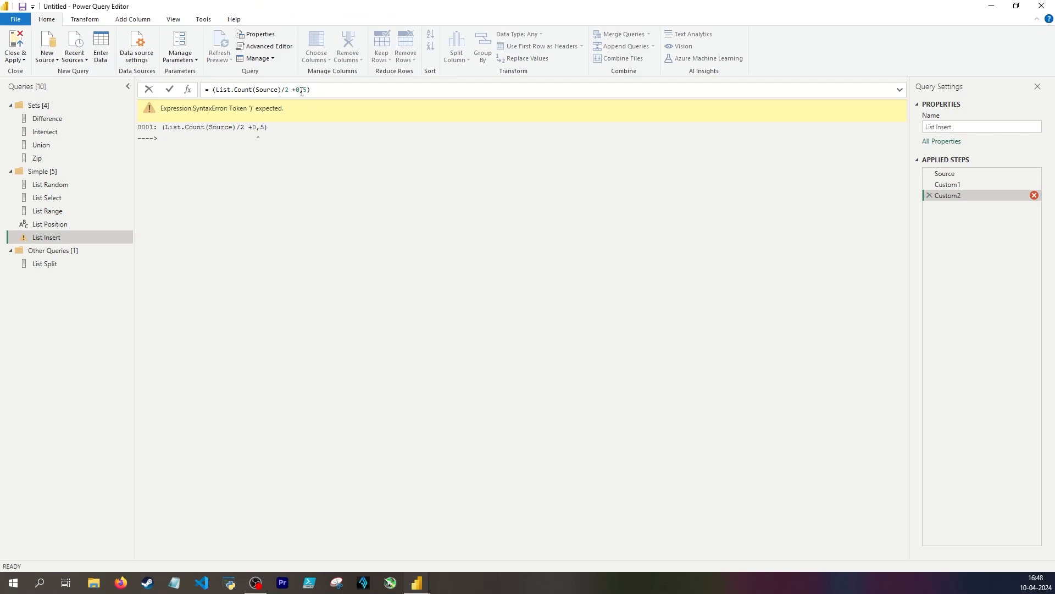
left_click(302, 89)
key("BackSpace")
type(".")
key("Return")
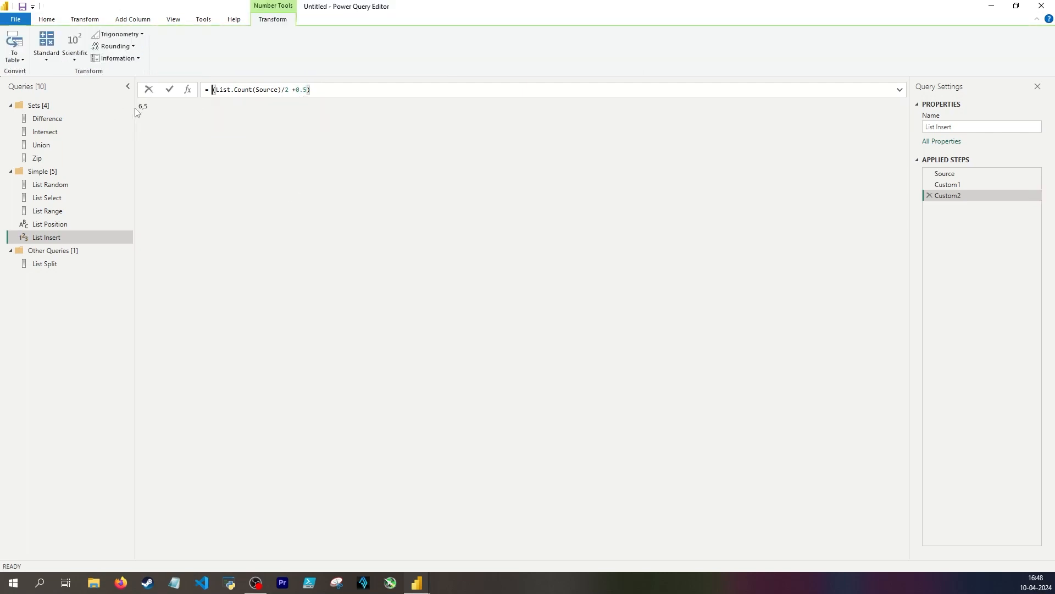
Convert the half-length expression to a whole number with Int64.From and remove the added 0.5
type("Int")
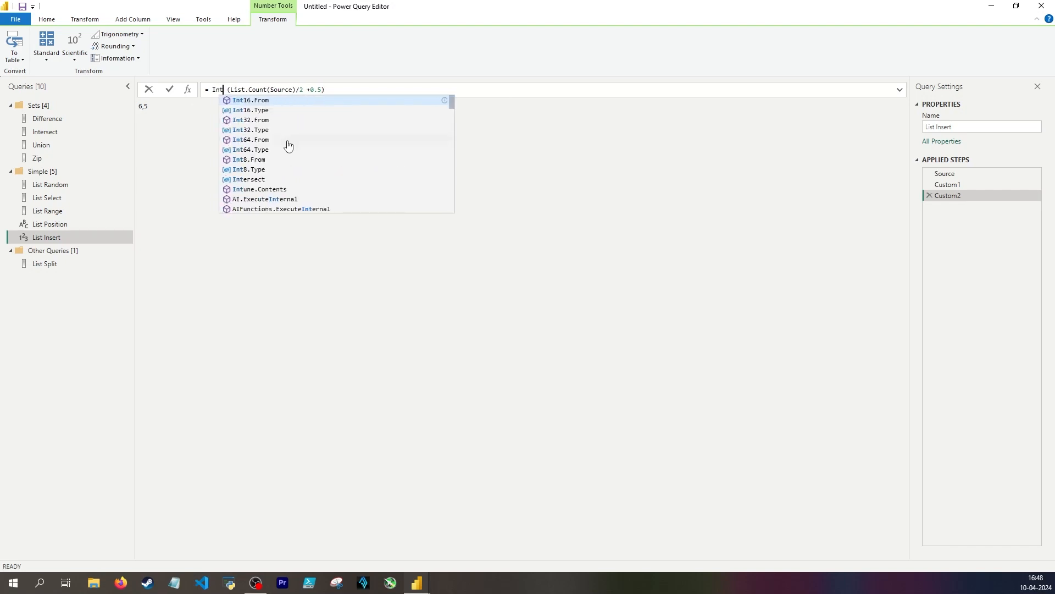
left_click(288, 140)
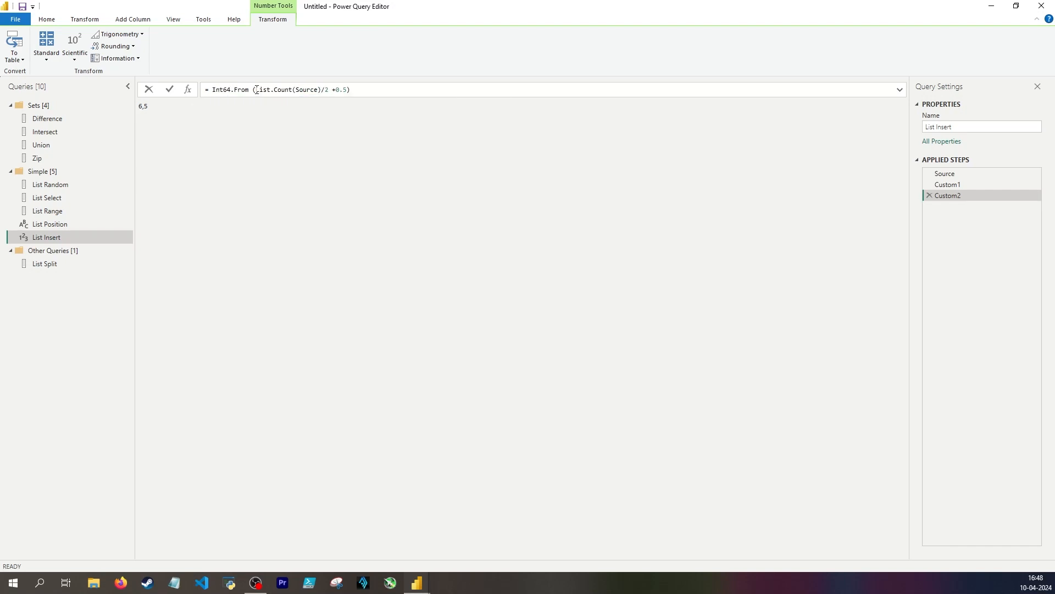
key("Delete")
key("Return")
left_click(344, 90)
key("BackSpace")
key("BackSpace")
key("BackSpace")
key("Return")
key("ctrl+c")
Delete the trial calculation step and replace List.Count(Source) in the List.InsertRange formula with the copied midpoint expression
left_click(929, 195)
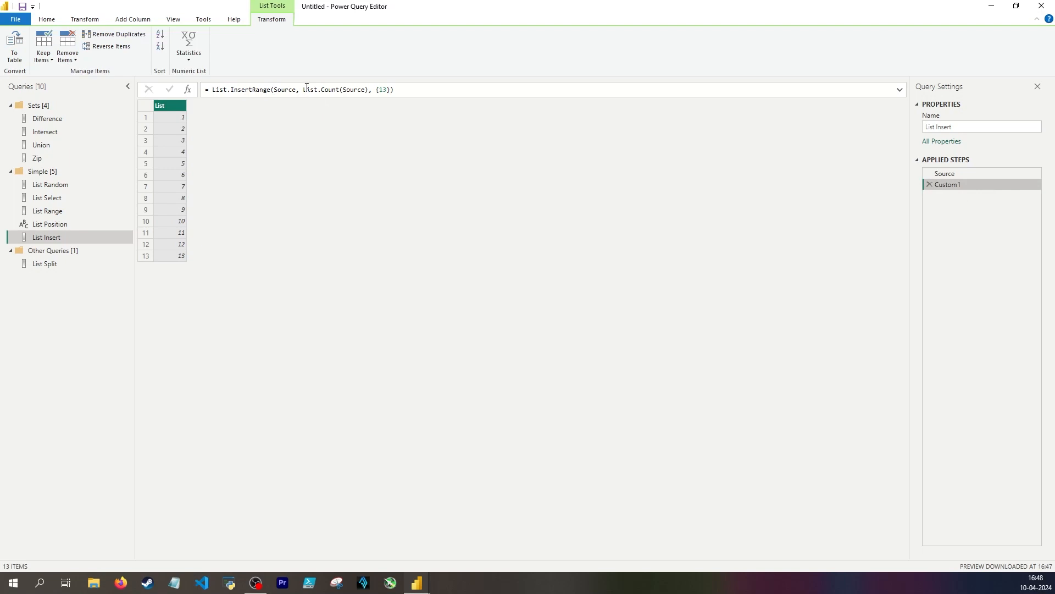
left_click_drag(302, 90, 367, 90)
key("ctrl+v")
key("Return")
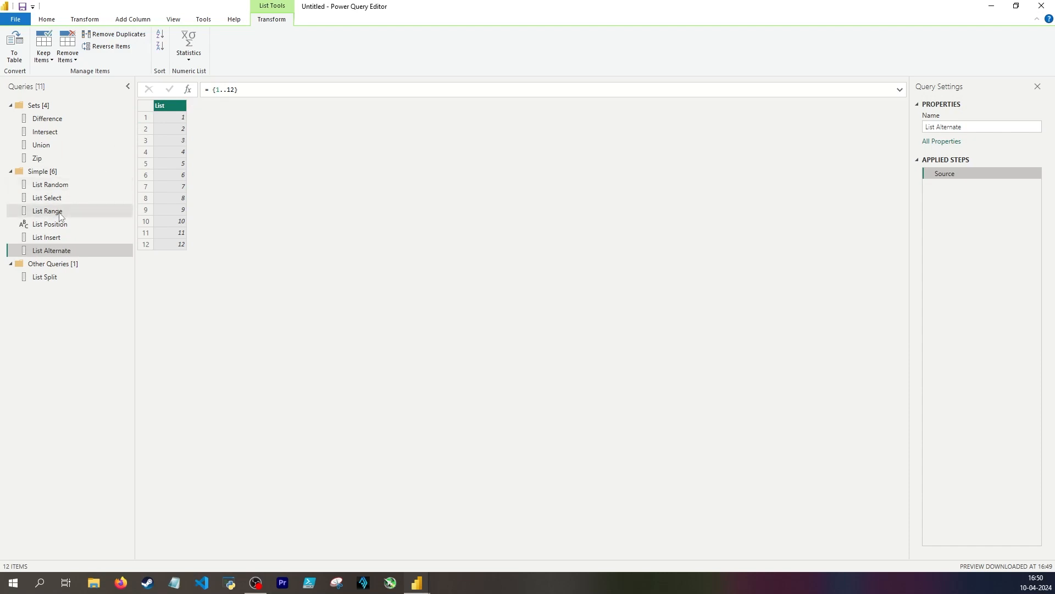
Add a step to the List Alternate query that applies List.Alternate to Source
left_click(188, 89)
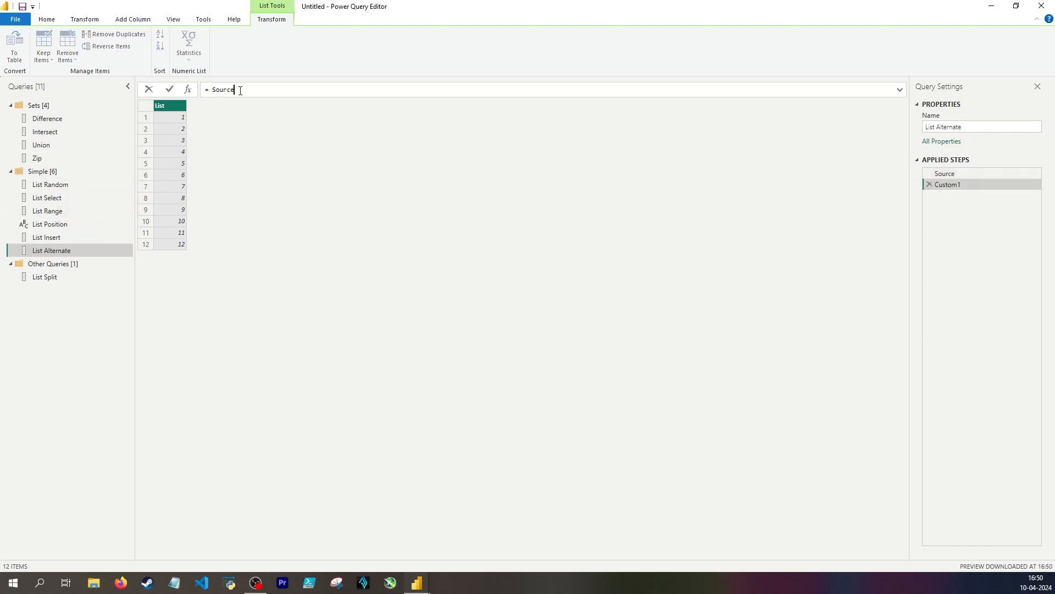
left_click_drag(236, 90, 214, 89)
type("List.Alternate(Source,")
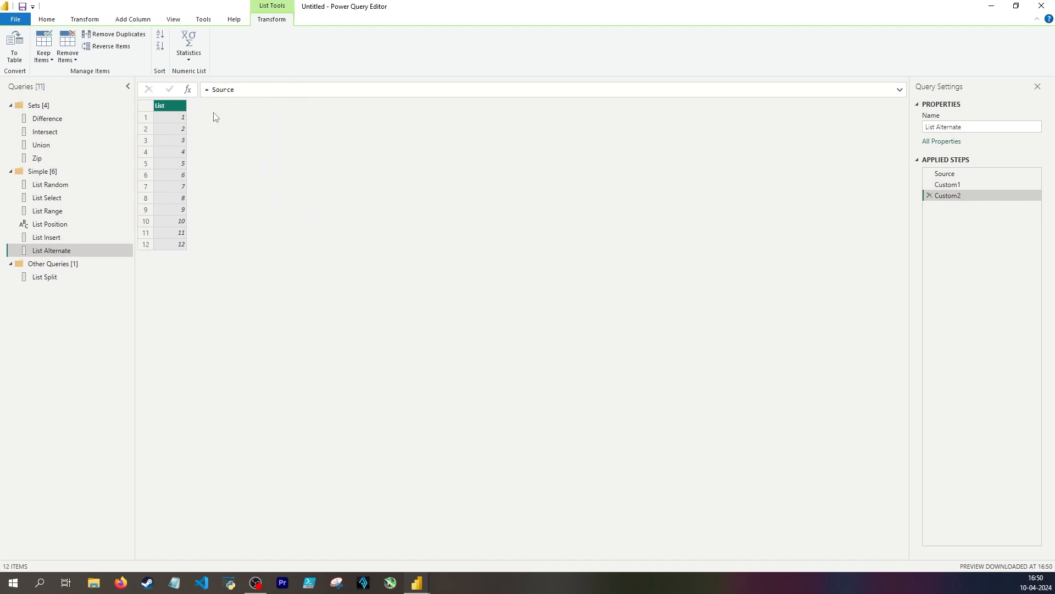
Set the second custom List Alternate step to List.Alternate(Source, 1, 1), with the arguments on separate lines
double_click(233, 89)
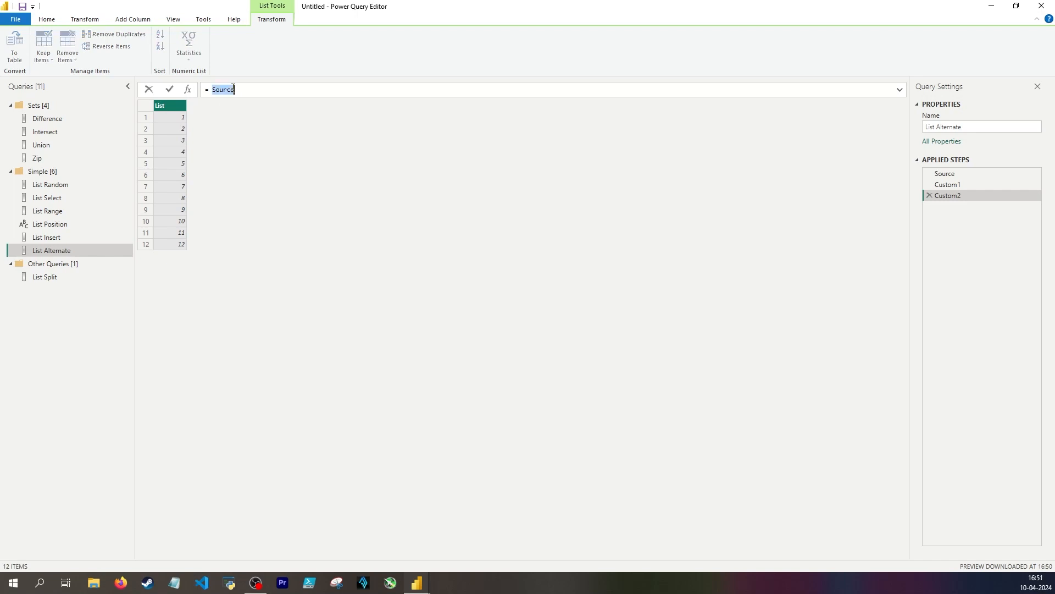
type("List.Alternate(")
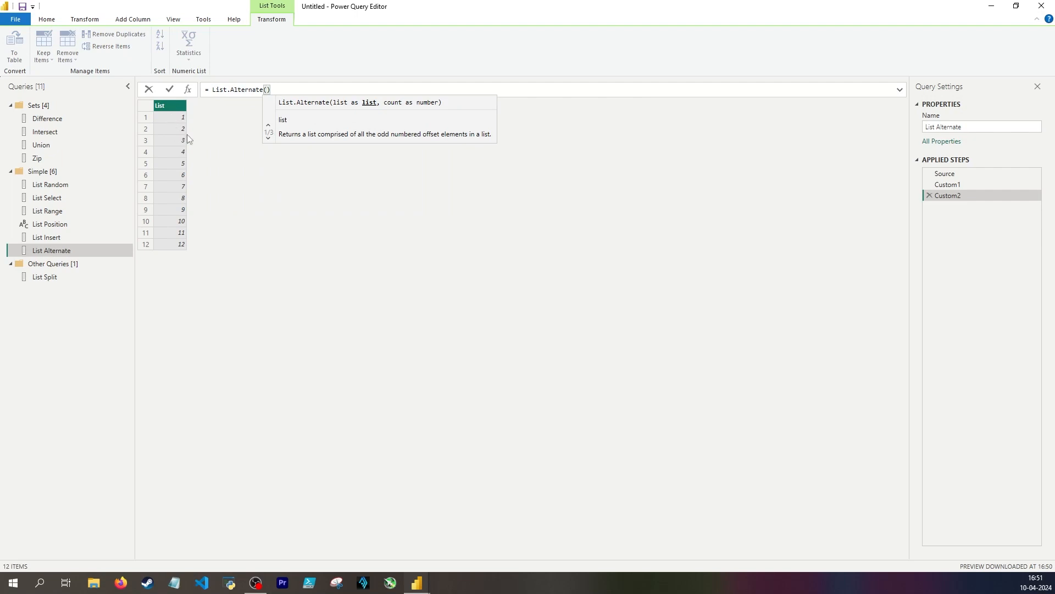
type("Source, ")
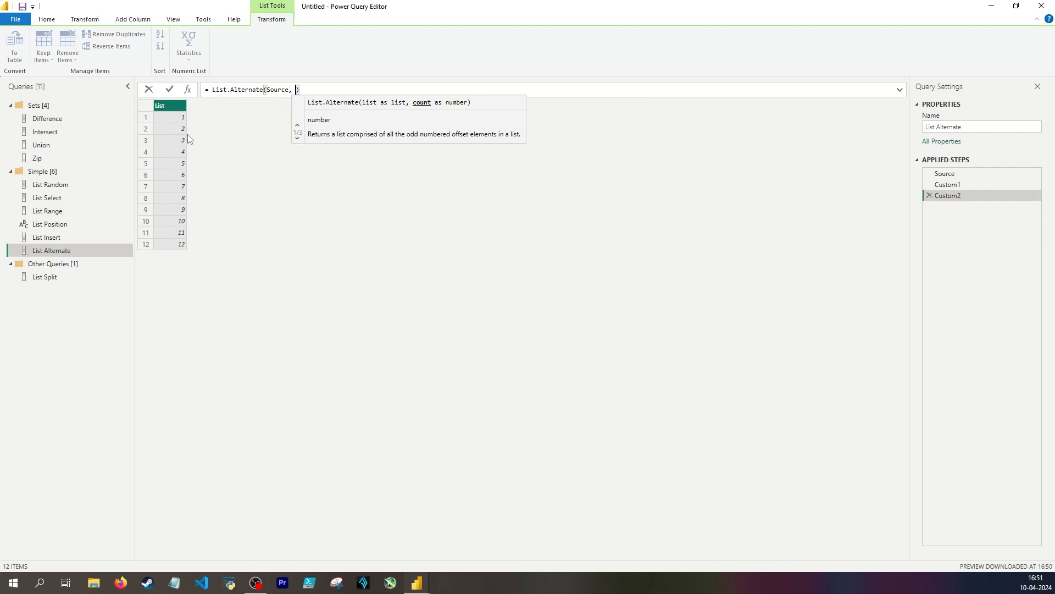
type("1,")
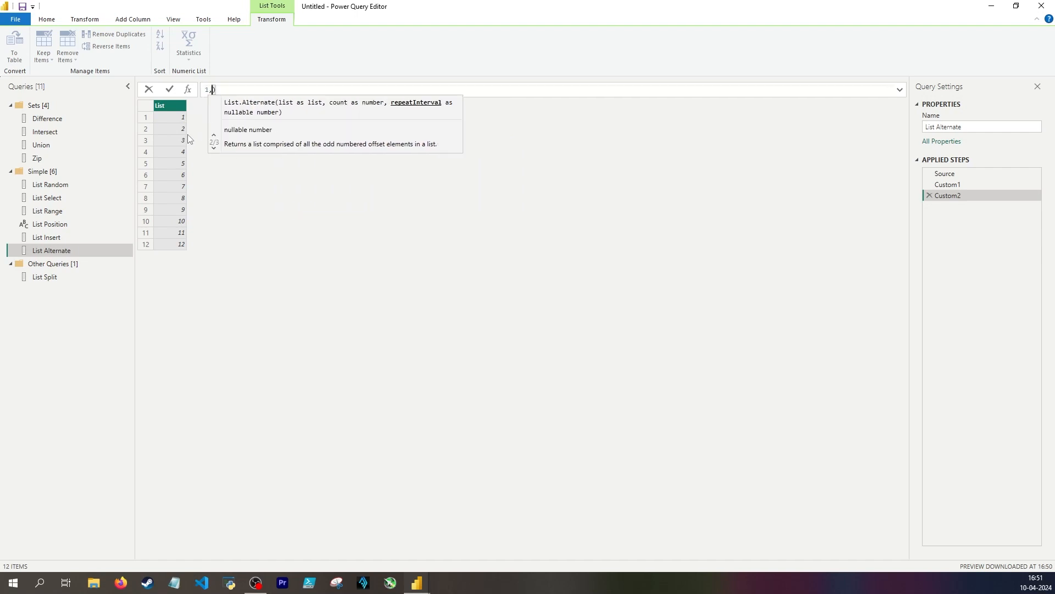
type("1")
key("Return")
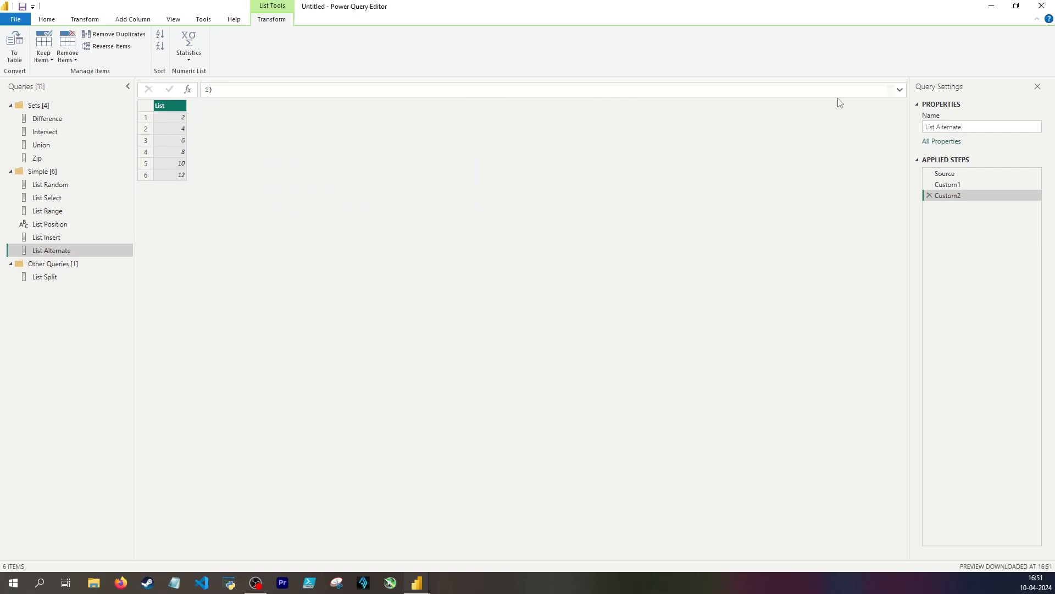
Comment the two numeric arguments with "// skip first" and "// skip every other", placing the closing parenthesis on its own line
left_click(902, 93)
left_click(241, 100)
type("// skip first")
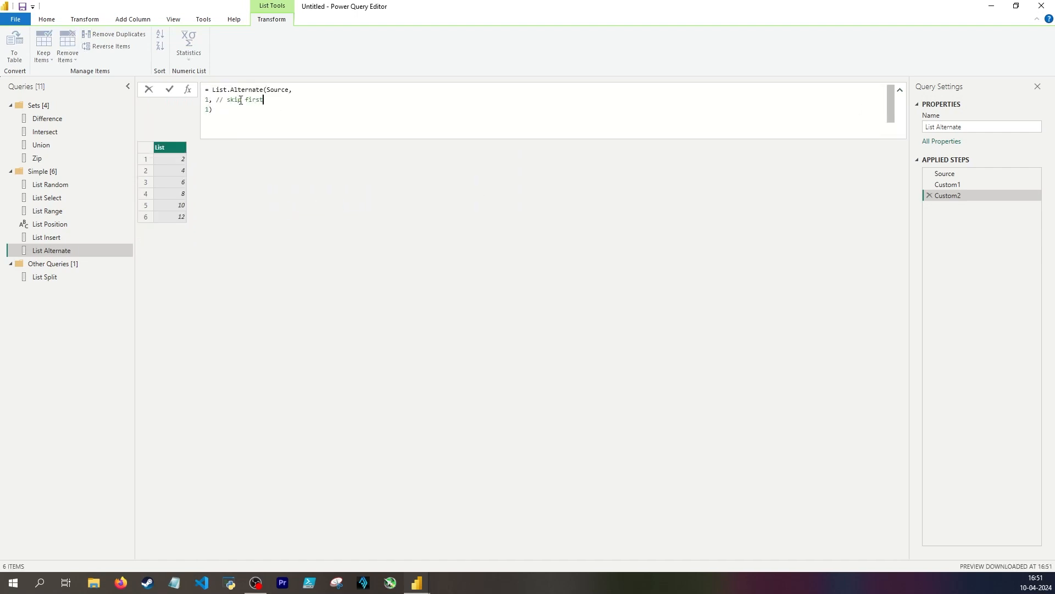
left_click(230, 109)
type("// skip every other")
key("Return")
left_click(212, 109)
key("BackSpace")
key("Return")
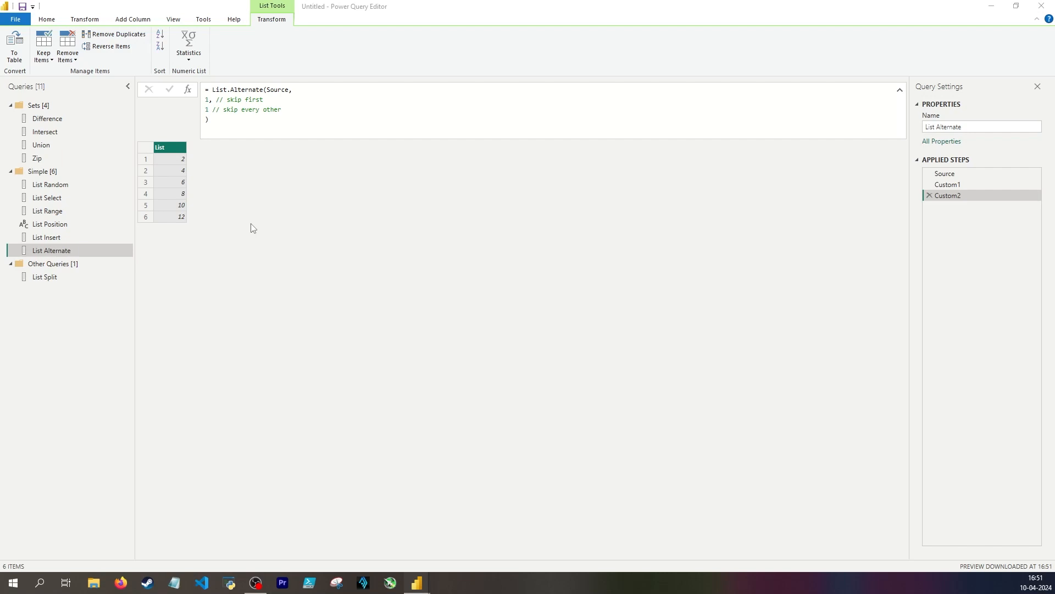
Add another step to the List Alternate query with List.Alternate(Source, 1, 2), placing the numeric arguments on separate lines
left_click(189, 90)
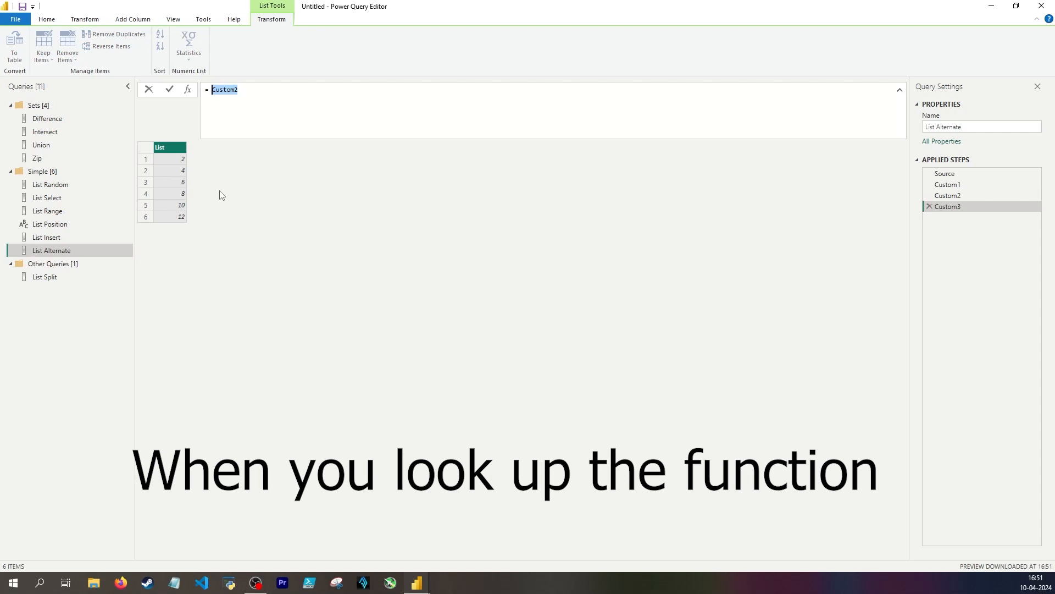
type("List.Alternate(Source,")
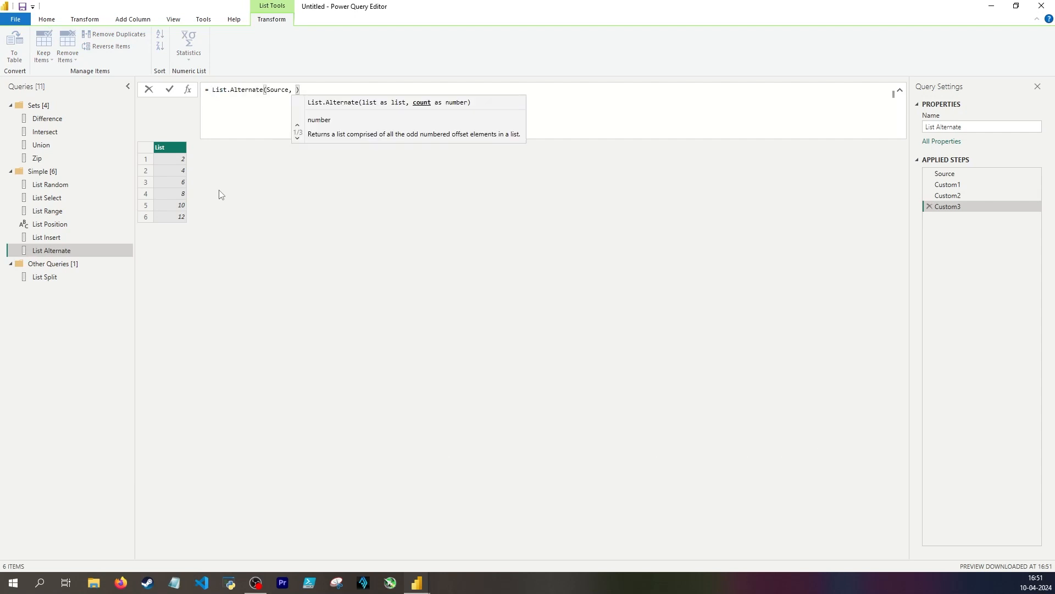
key("shift+Return")
type("1,")
key("shift+Return")
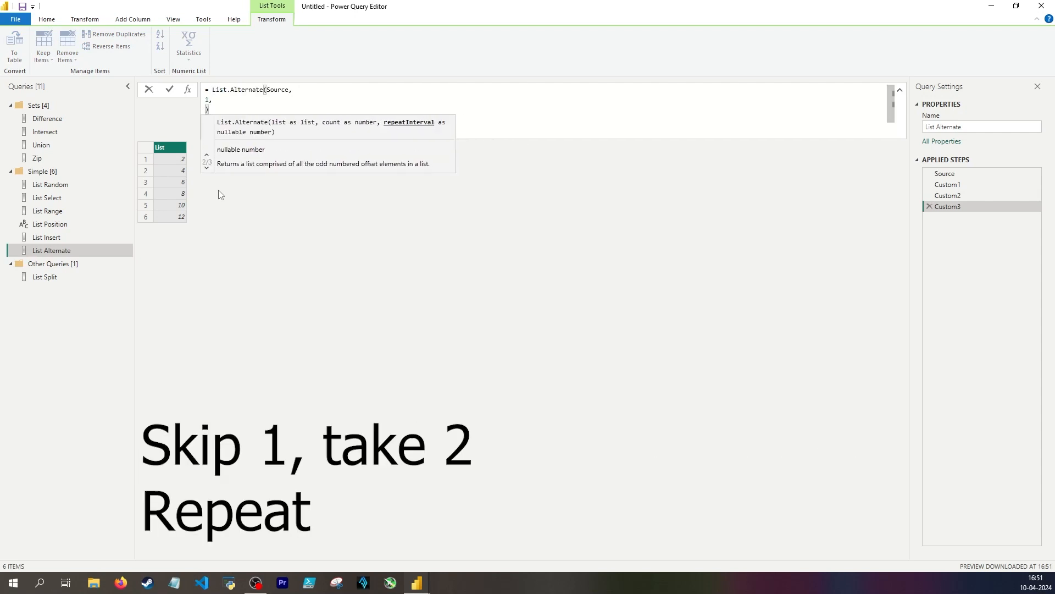
type("2")
key("Return")
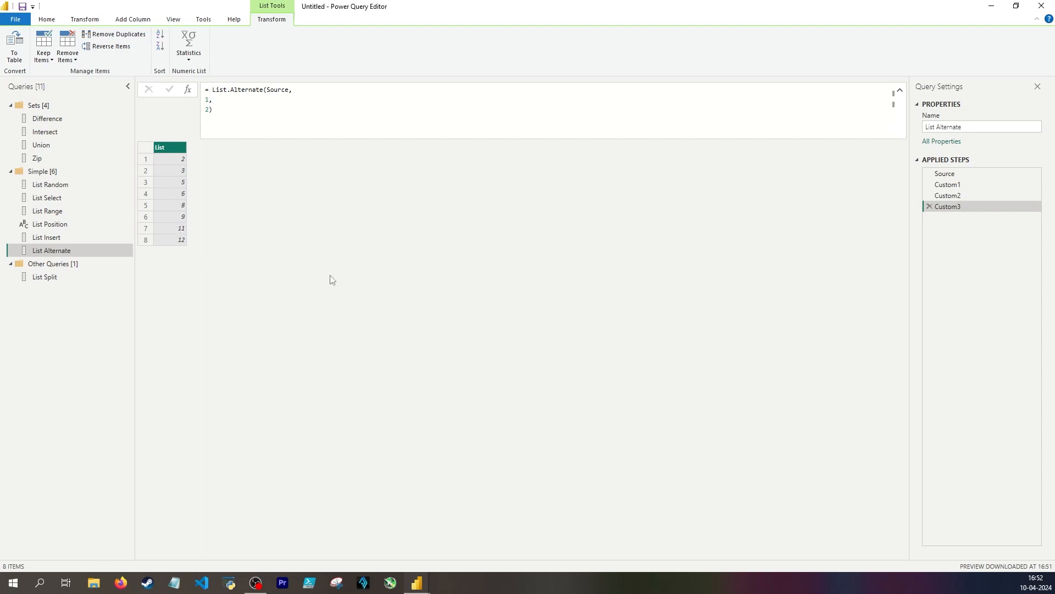
Add an offset argument of 1 on its own line at the end of the third custom step's List.Alternate formula
left_click(209, 110)
type(",")
key("Return")
type("1")
key("Return")
Change the offset argument of the third custom List.Alternate step to 2
double_click(207, 119)
key("BackSpace")
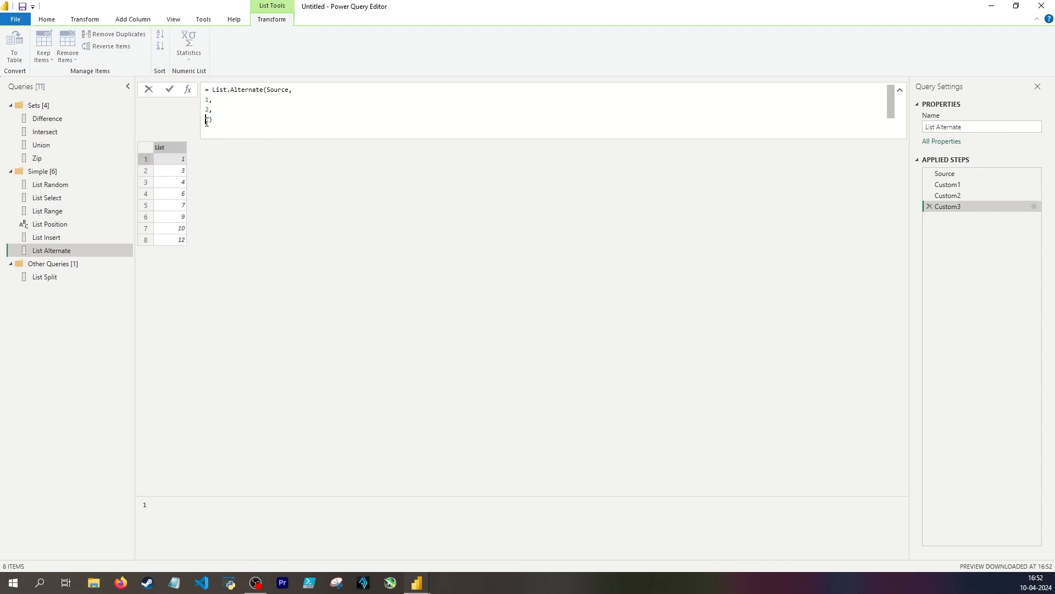
type("2")
key("Return")
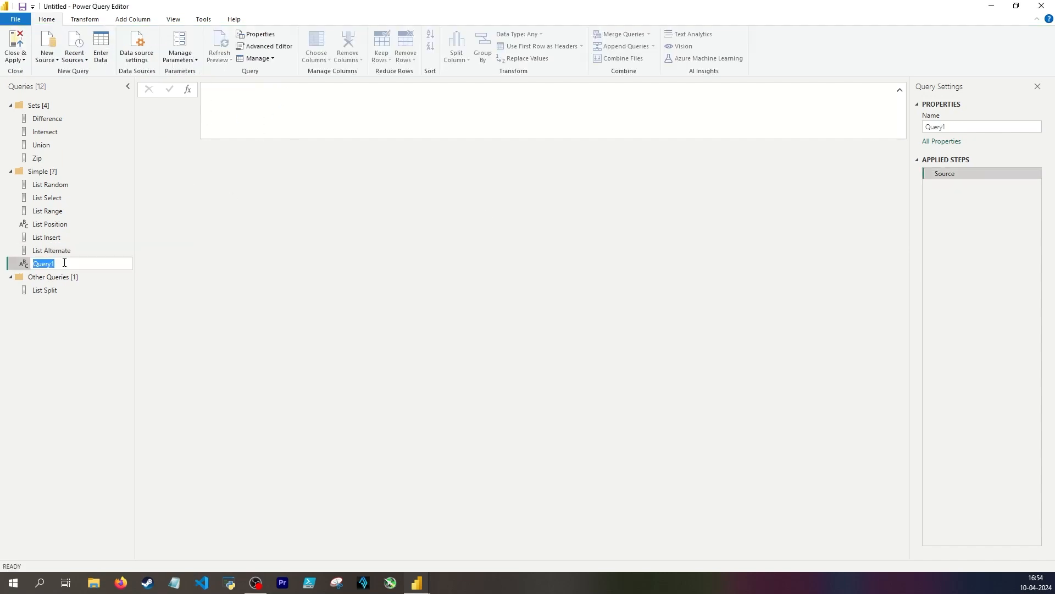
Name the new blank query List Generate and begin its Source formula with = List.Generate(, opening an argument line inside the parentheses
type("List Generate")
key("Return")
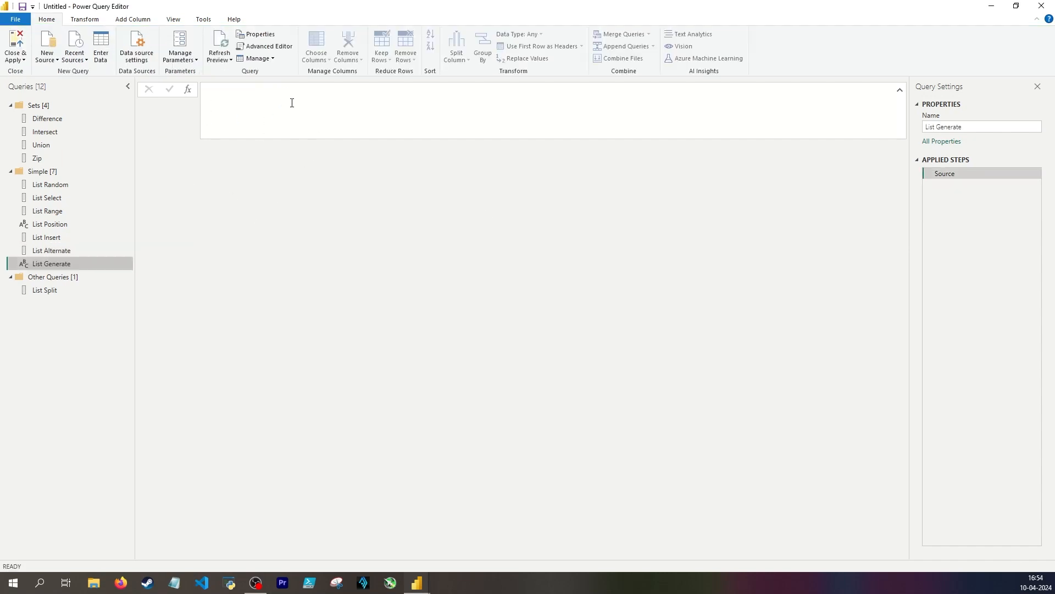
left_click(333, 130)
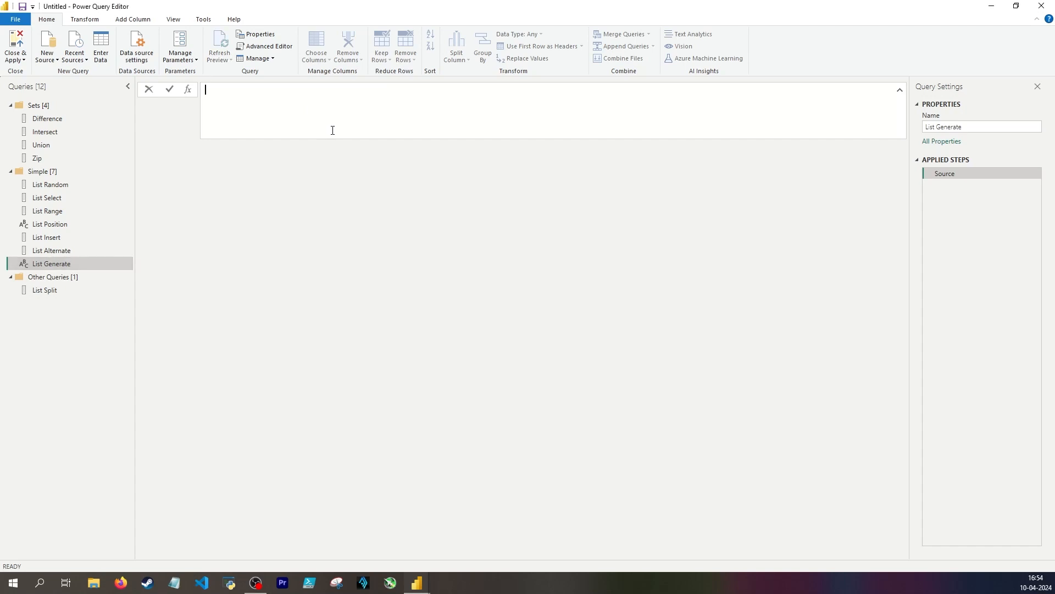
type("= Listge")
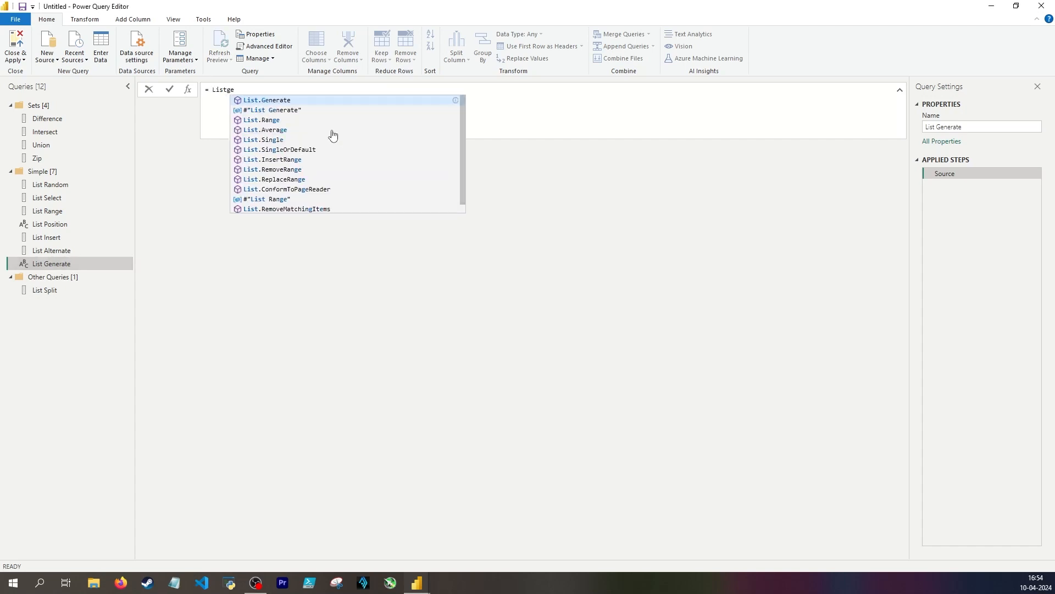
key("Tab")
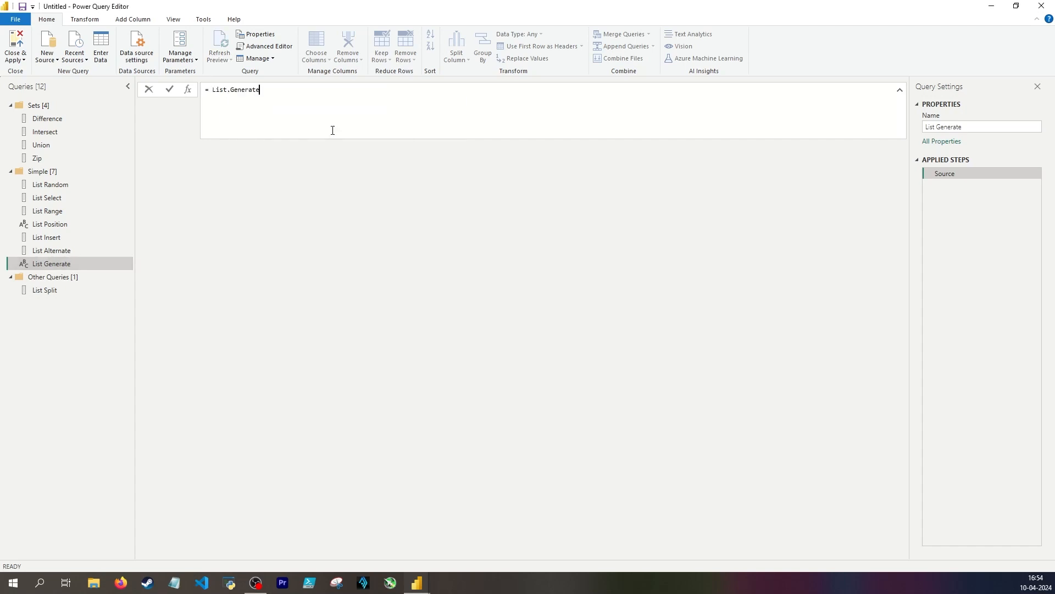
type("(")
key("Return")
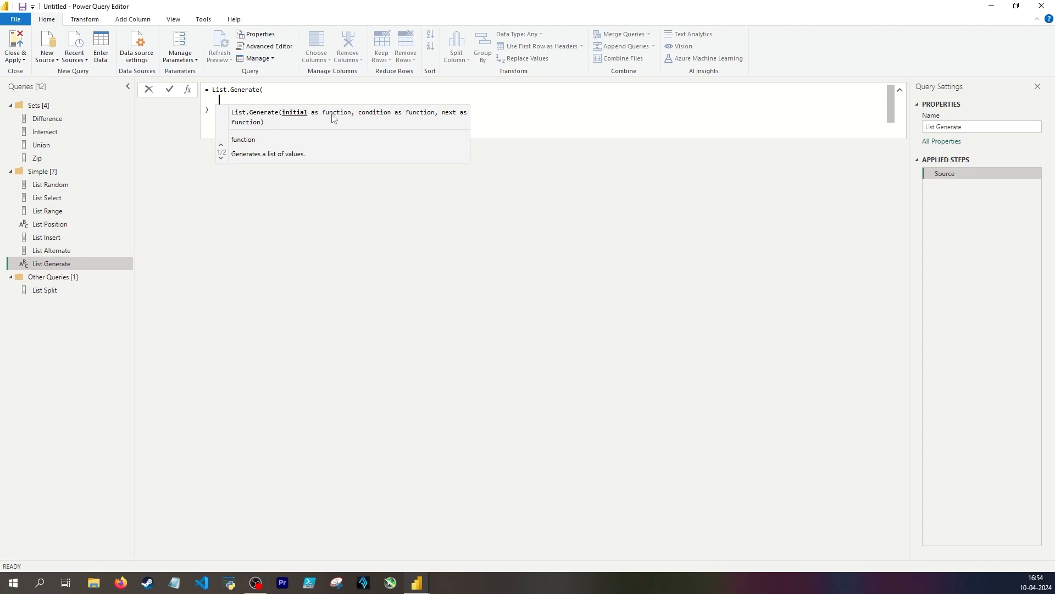
Enter () => 1 as the initial function of List.Generate, followed by the comment "// starter value,"
type("() =")
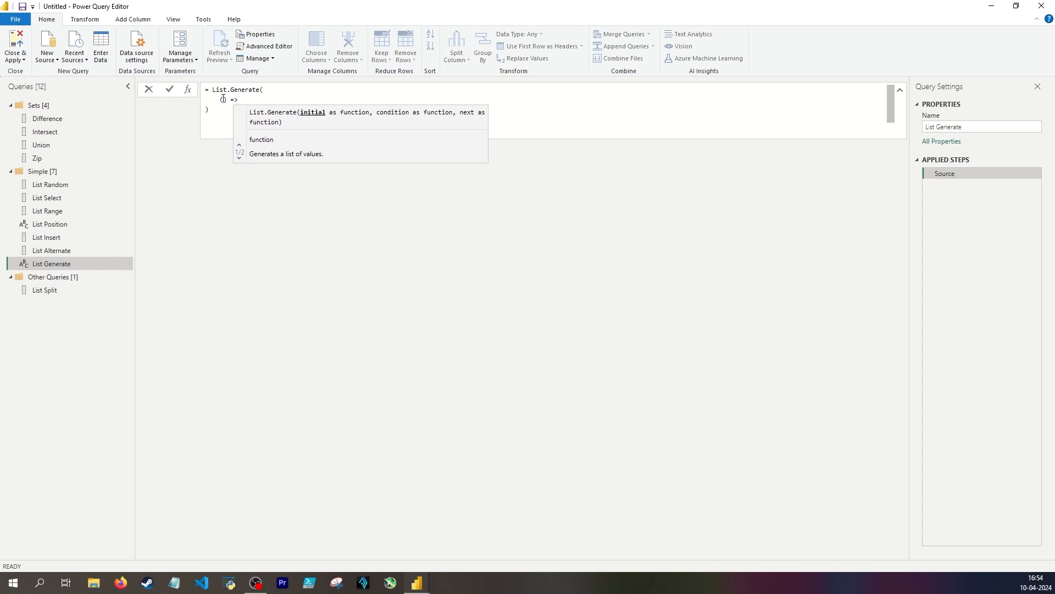
type("> 1, //")
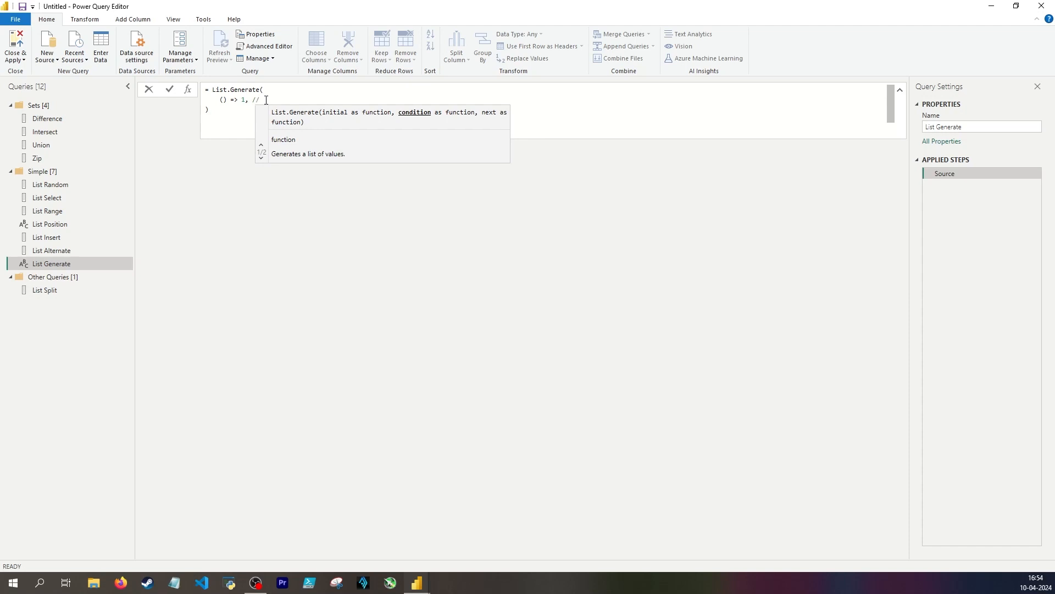
type("starter value,")
key("Return")
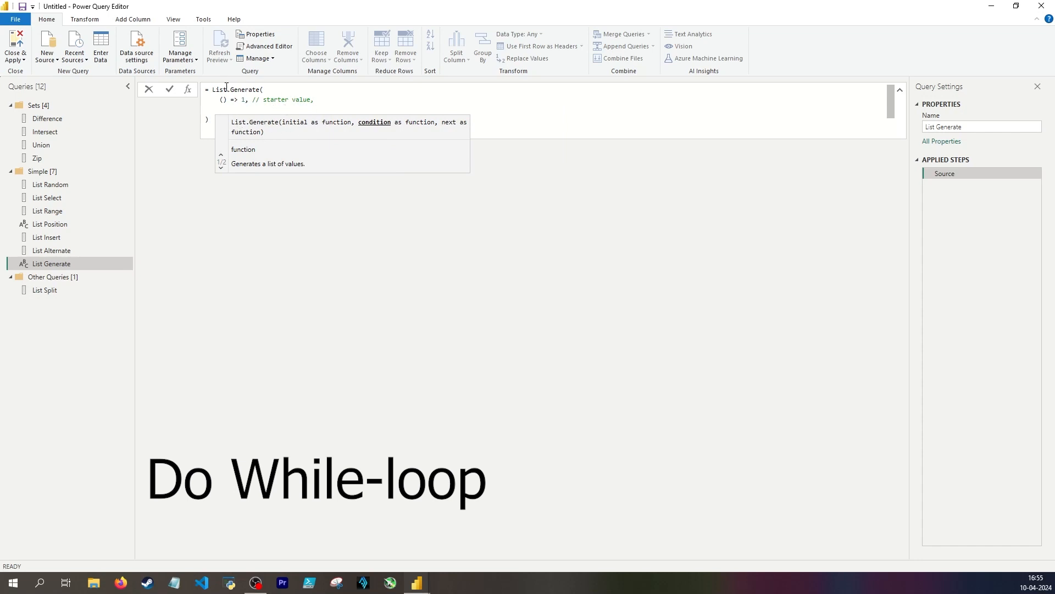
Enter each _ <= 12 as the condition function of List.Generate on its own line
type("each")
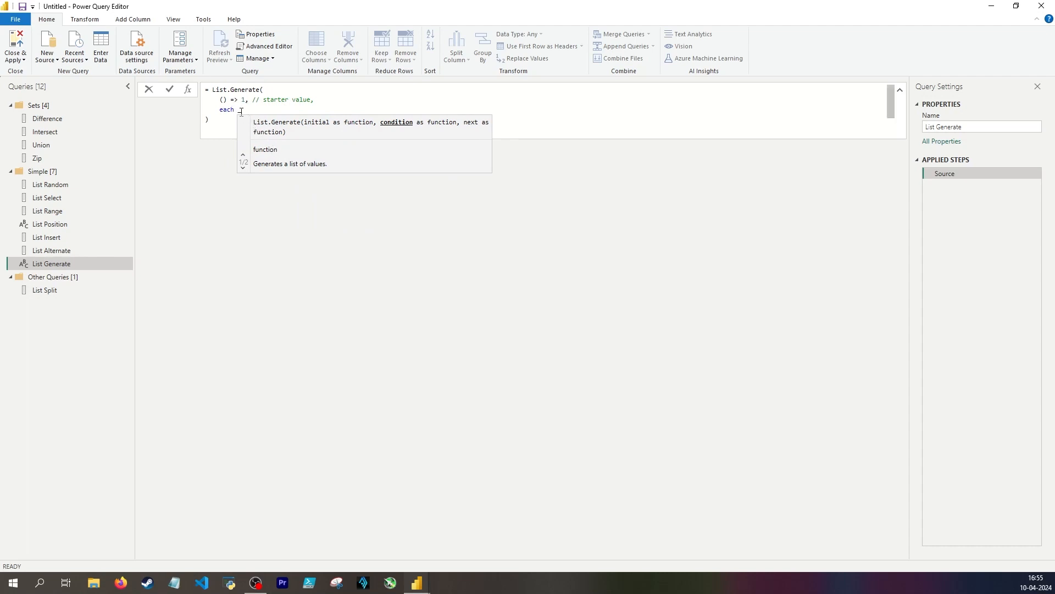
type("_ <= ")
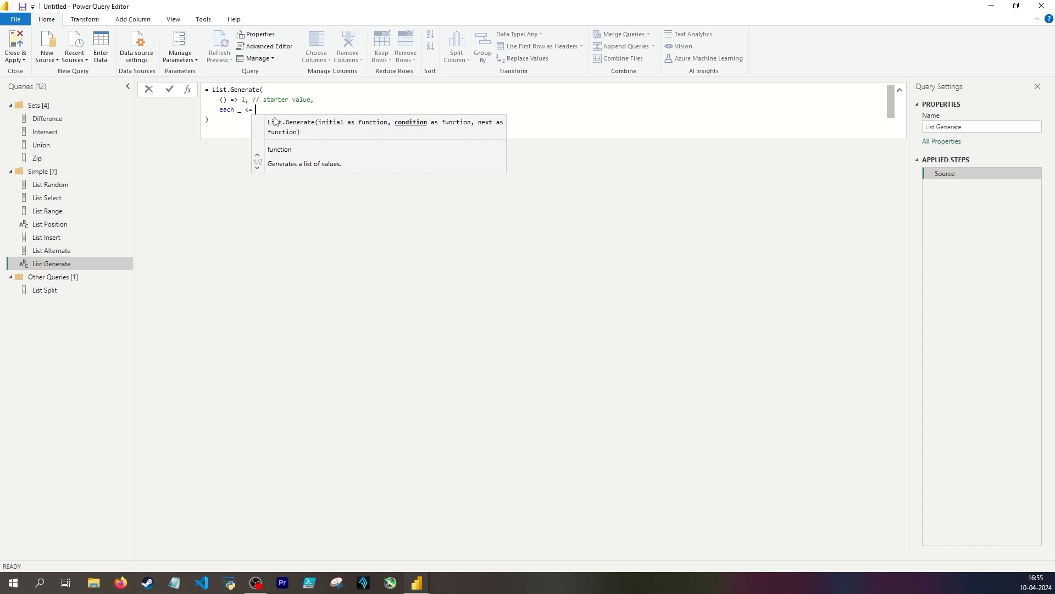
type("12")
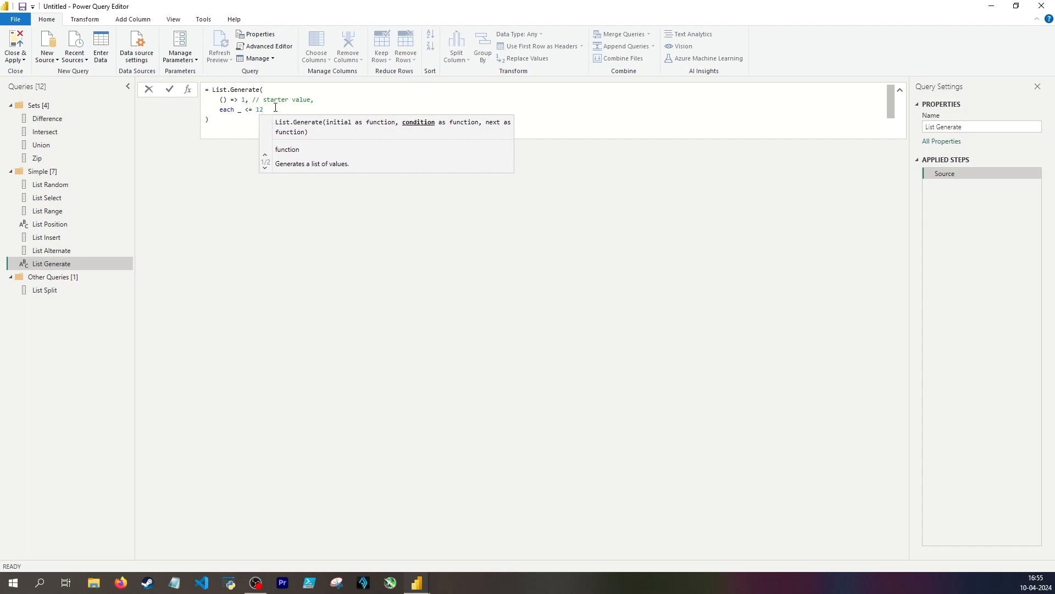
type(",")
key("Return")
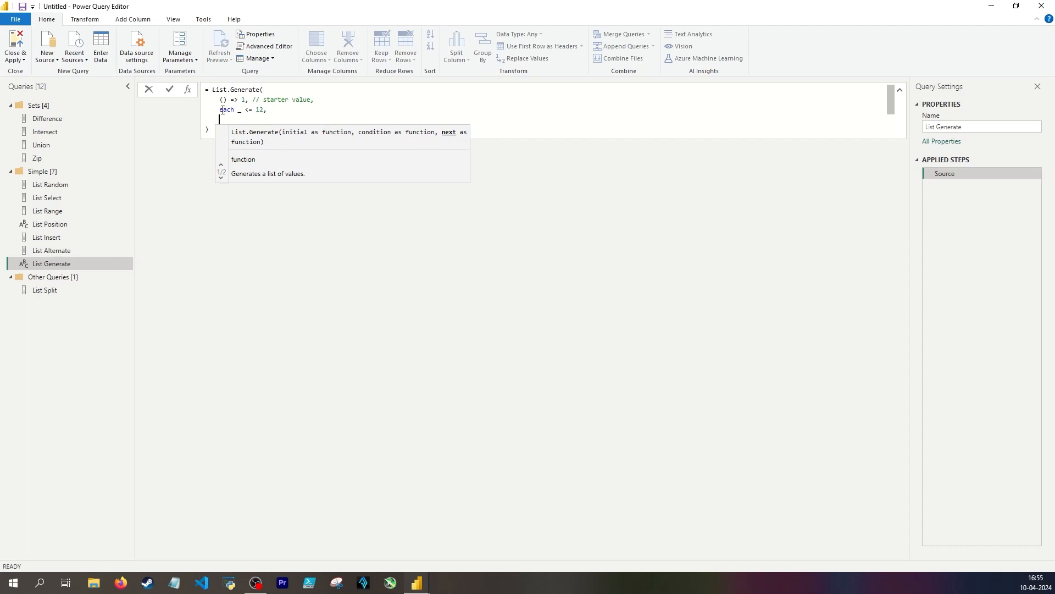
Enter each _ + 1 as the next function of List.Generate and commit the formula
left_click_drag(220, 110, 256, 109)
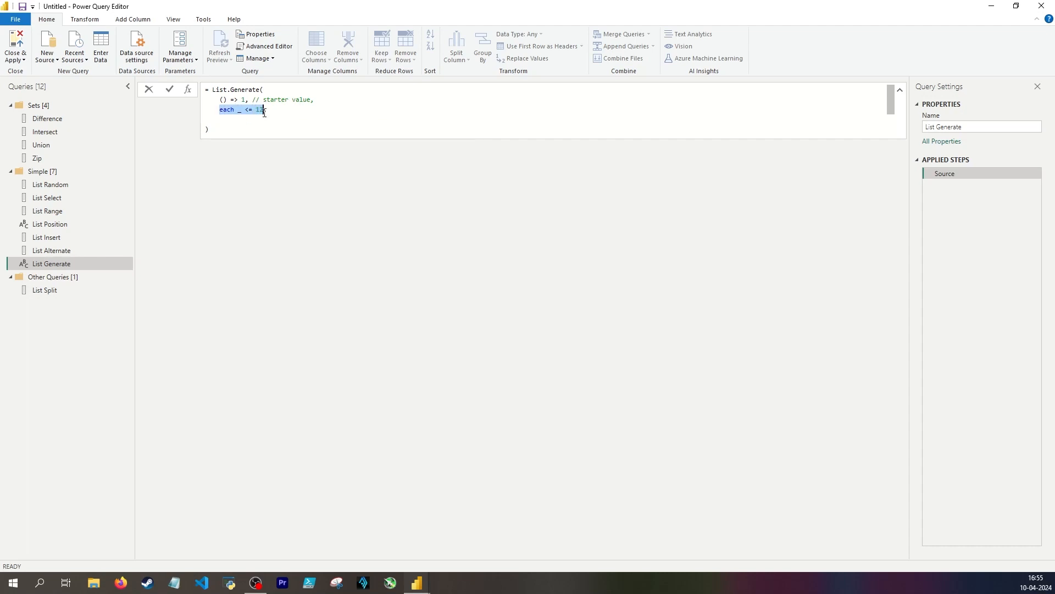
left_click(222, 116)
type("each _ ")
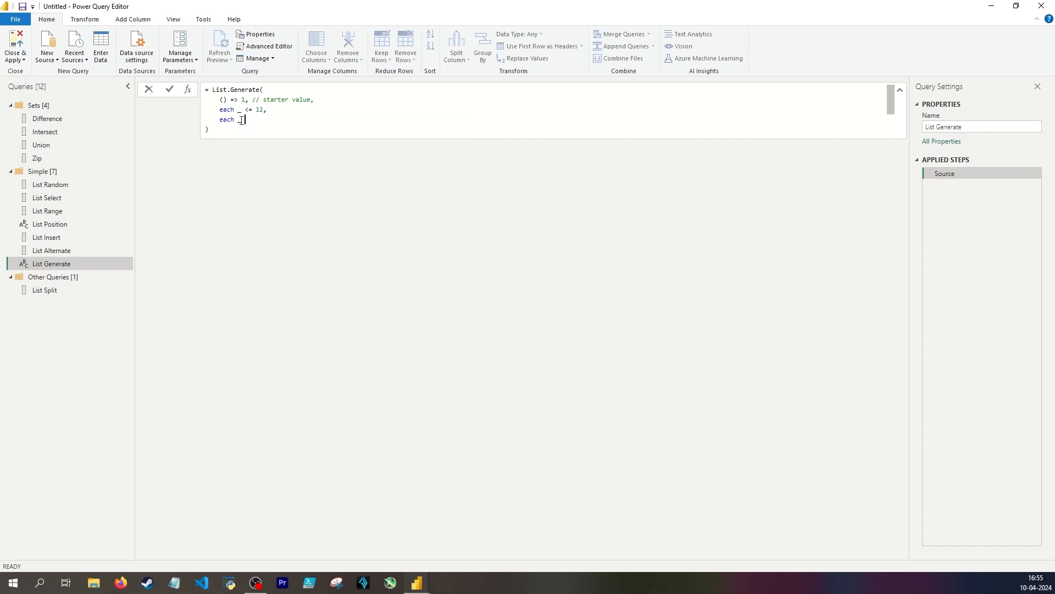
type("+ 1")
key("Return")
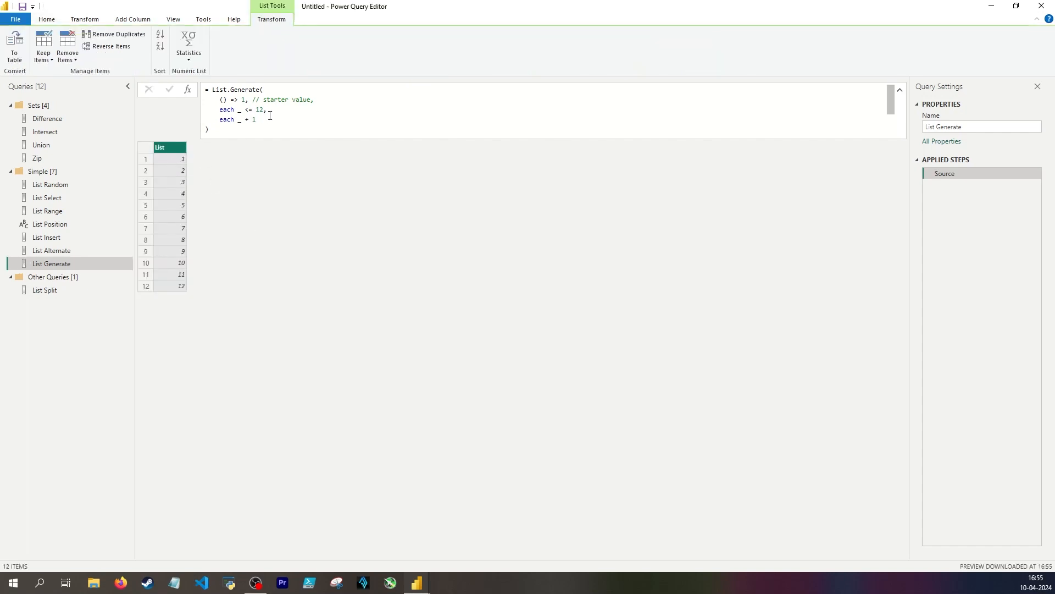
Append the comment // {1..12} after the closing parenthesis of the List.Generate formula
left_click(273, 128)
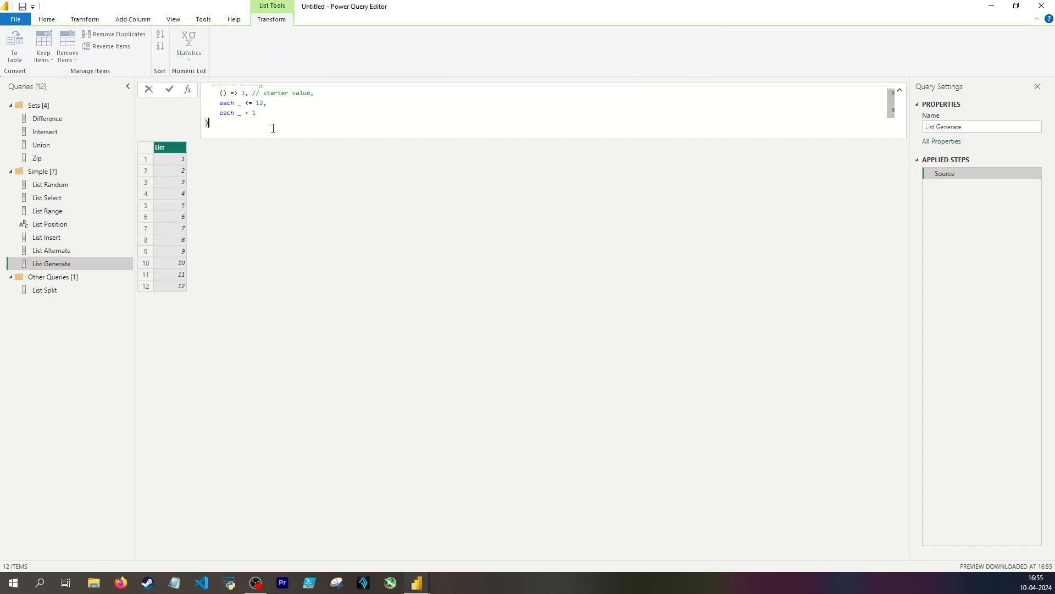
type("// {1..12}")
key("Return")
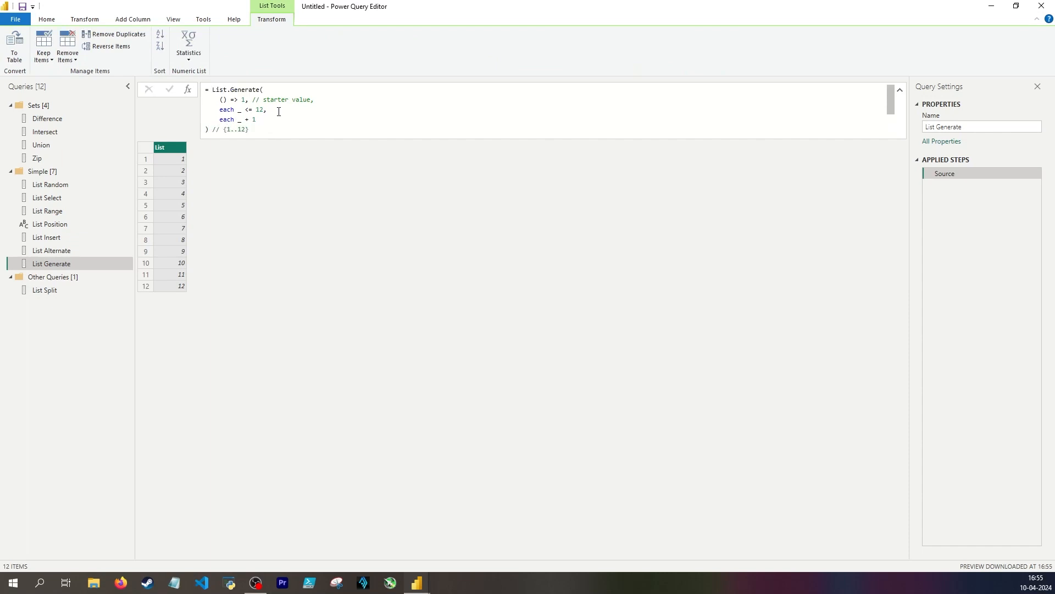
Examine how the starter value, condition and next function of List.Generate correspond to the first, second and last list items
double_click(243, 98)
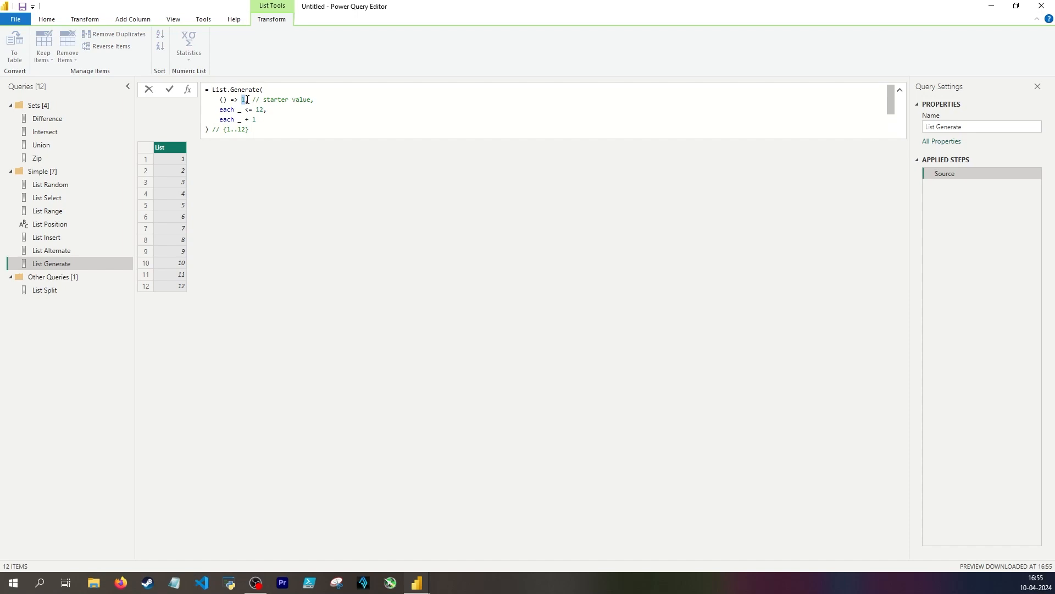
left_click_drag(217, 109, 256, 118)
left_click(228, 231)
left_click(171, 160)
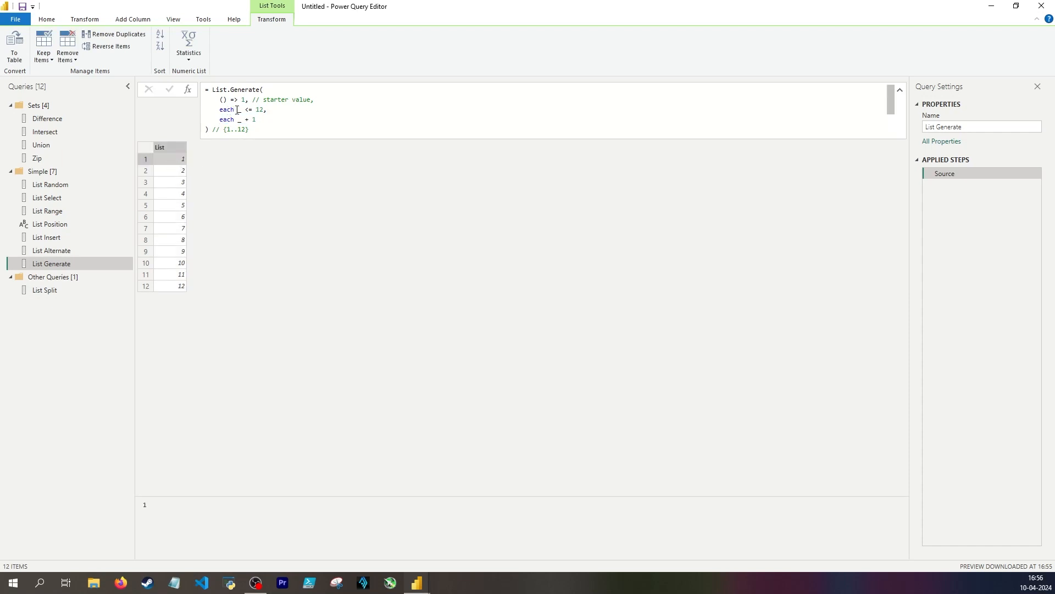
left_click_drag(241, 109, 266, 110)
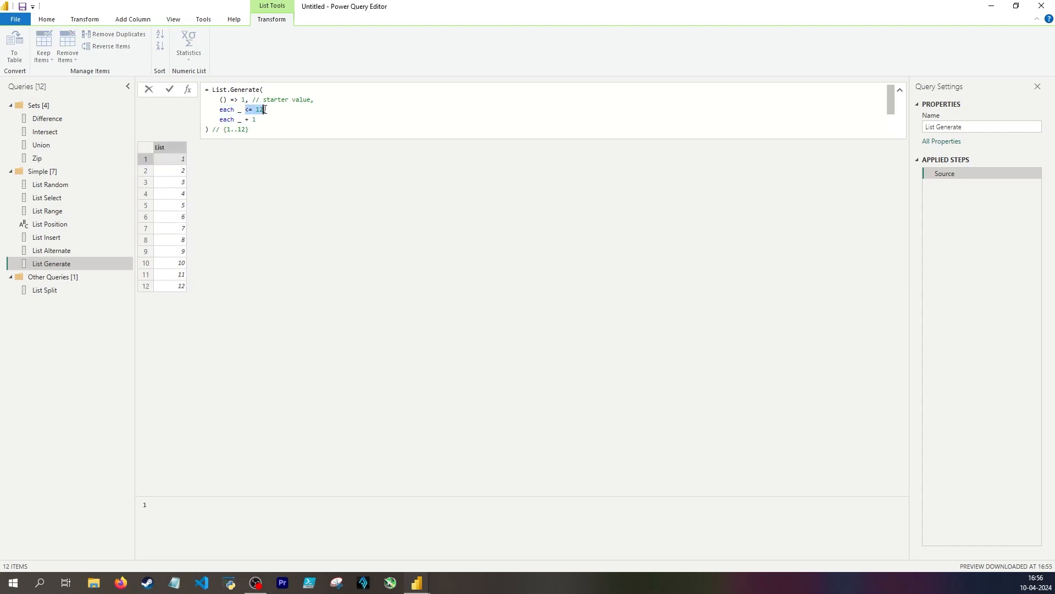
left_click(176, 163)
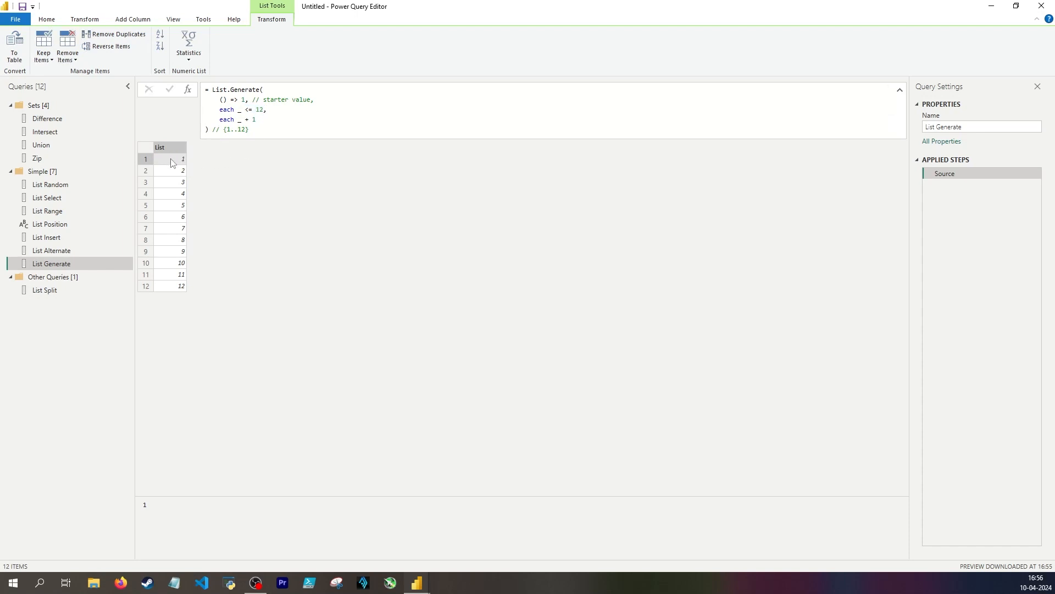
left_click_drag(218, 119, 257, 120)
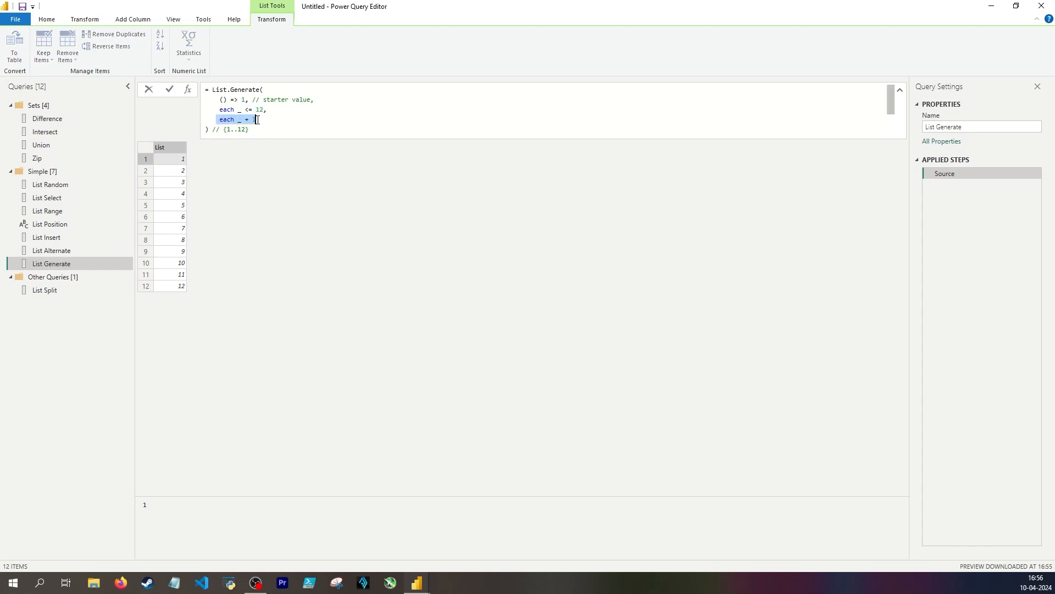
left_click(176, 172)
left_click(174, 287)
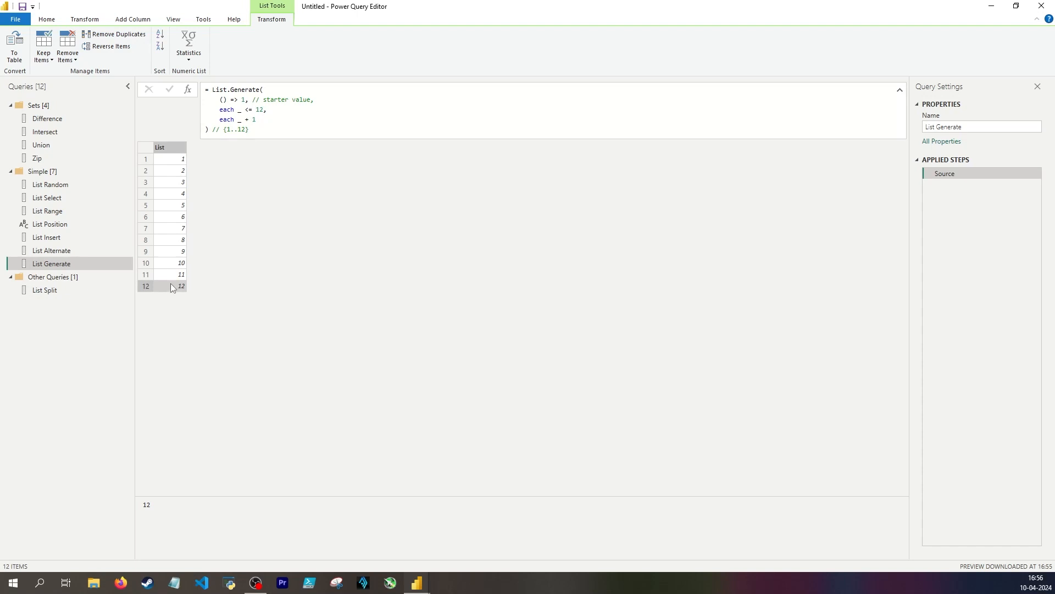
left_click_drag(222, 110, 257, 120)
left_click(177, 298)
Change the List.Generate condition to each _ < 12 and apply it
left_click_drag(222, 109, 248, 109)
left_click(267, 109)
left_click(273, 234)
key("BackSpace")
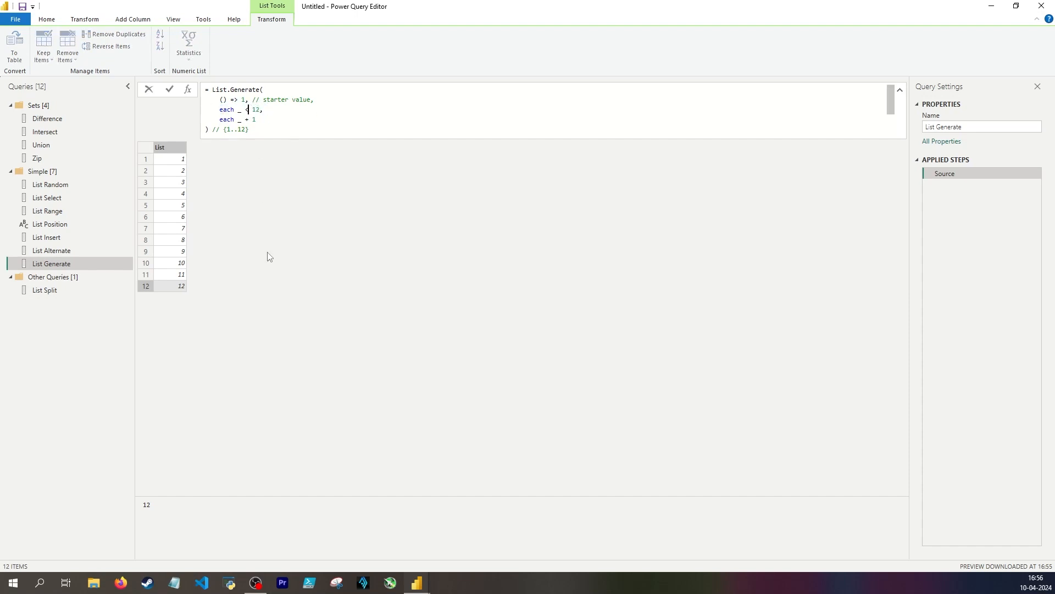
left_click(266, 255)
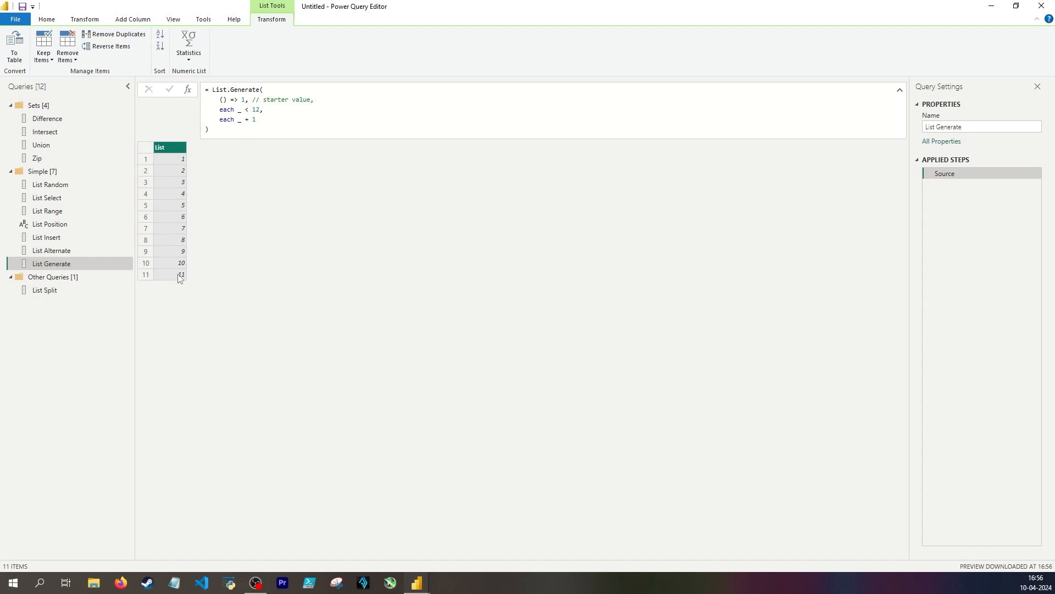
Check the last list item against the condition and set the List.Generate condition back to each _ <= 12
left_click(173, 275)
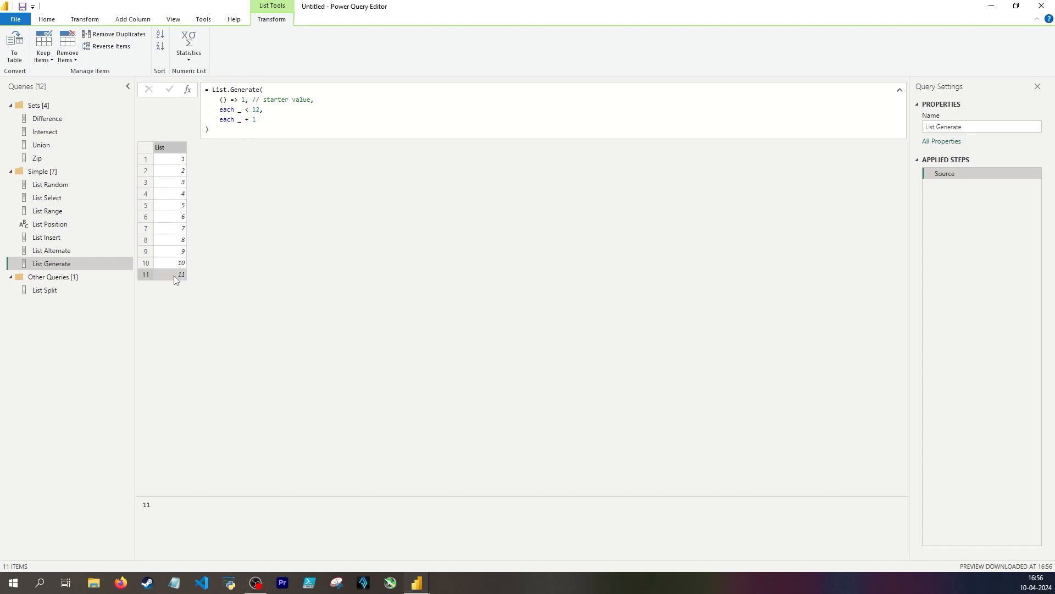
left_click(219, 119)
left_click_drag(220, 120, 260, 110)
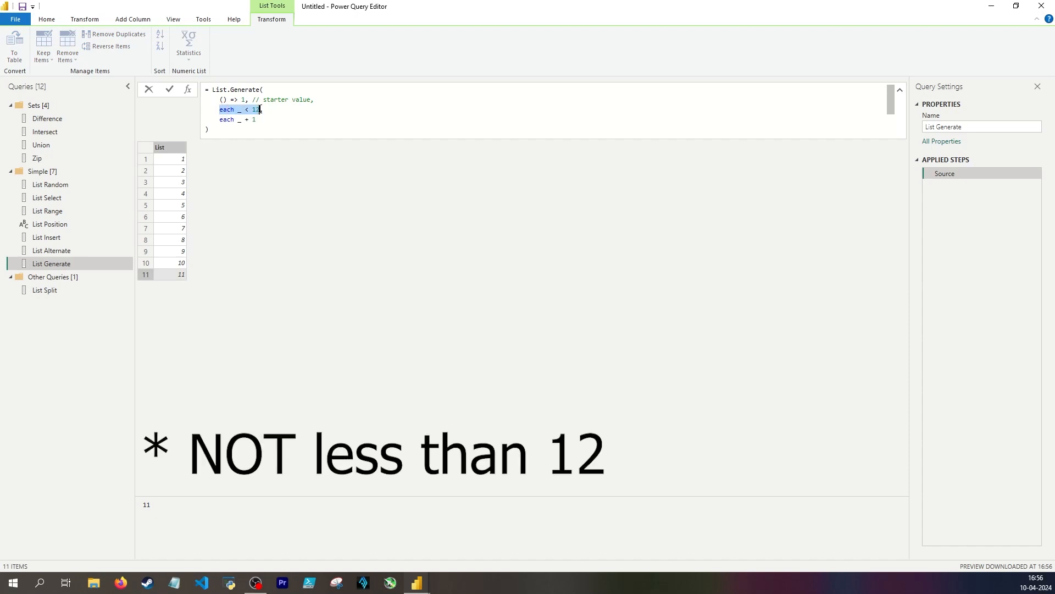
left_click(249, 109)
type("=")
key("Return")
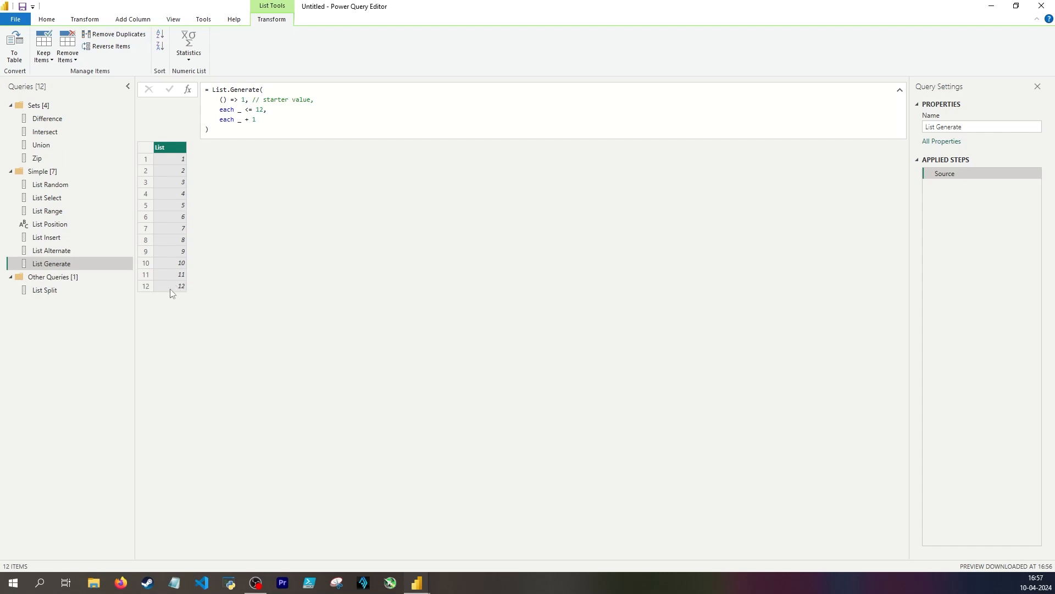
left_click_drag(219, 109, 263, 111)
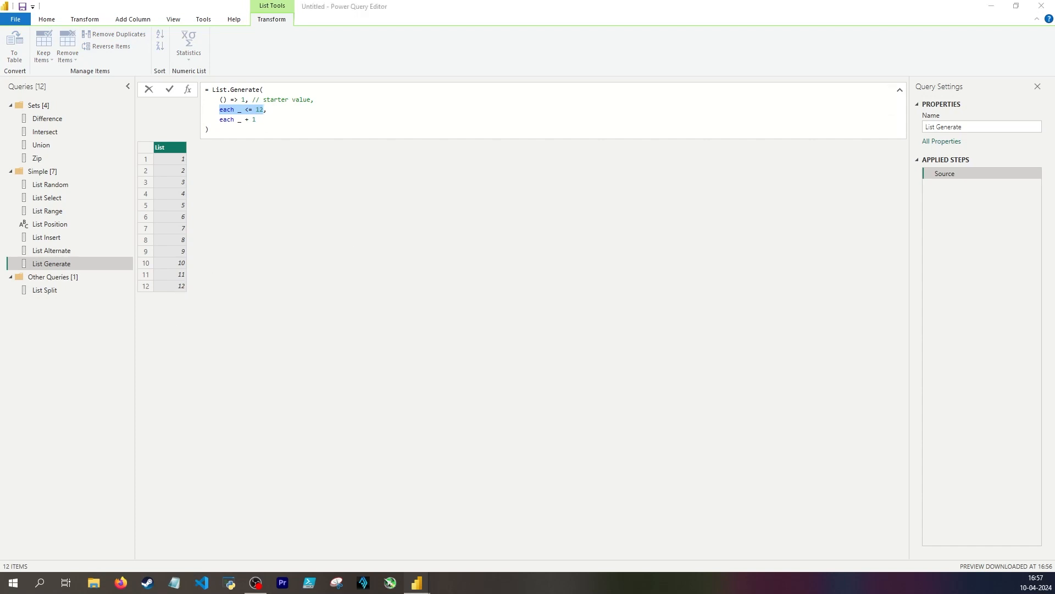
Add a custom step after Source and start a List.Generate formula with () => 12 as the initial function
left_click(188, 89)
double_click(222, 89)
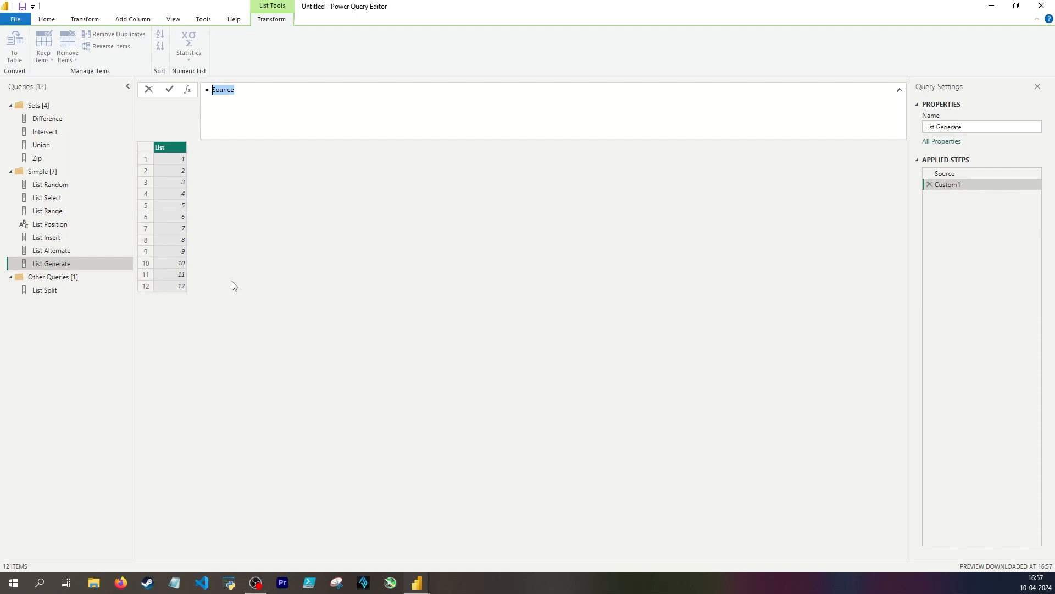
type("List.Generate")
type("() =>")
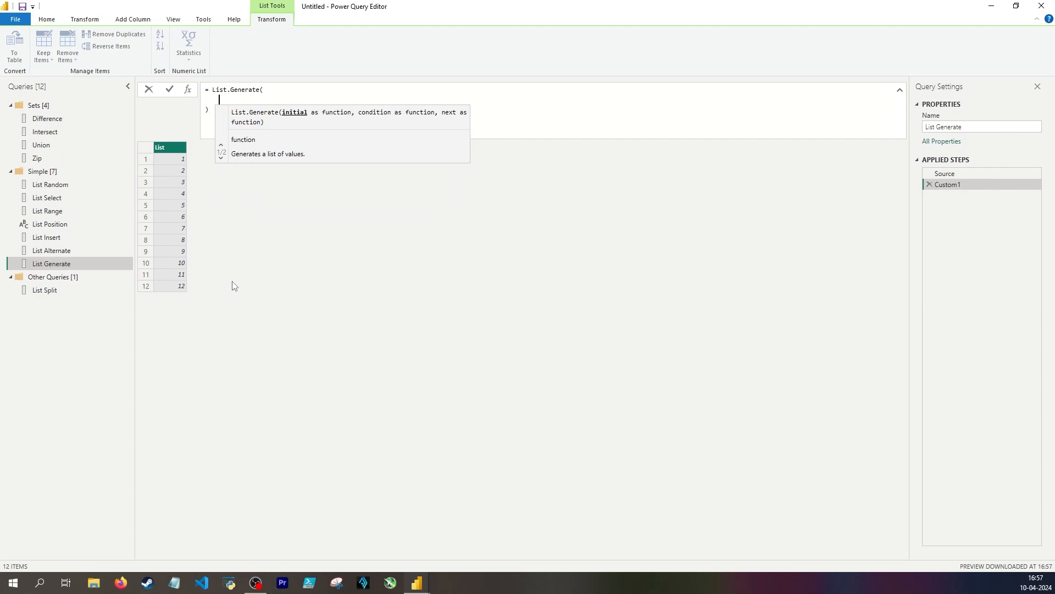
type(" 12,")
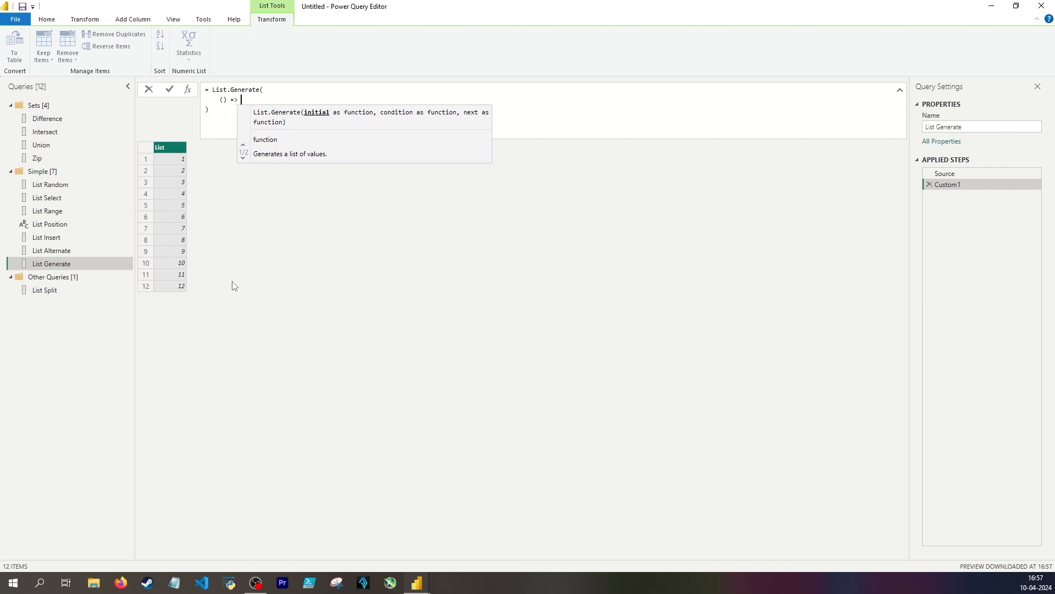
key("Return")
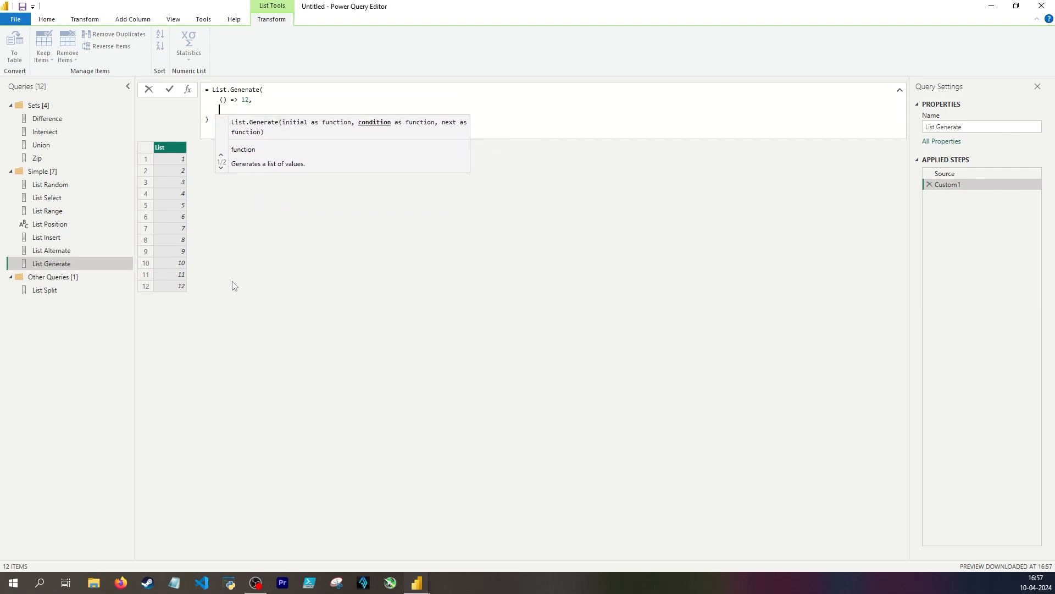
Complete the List.Generate formula with the condition each _ > 0 and the next function each _ - 1, and apply it
type("each _")
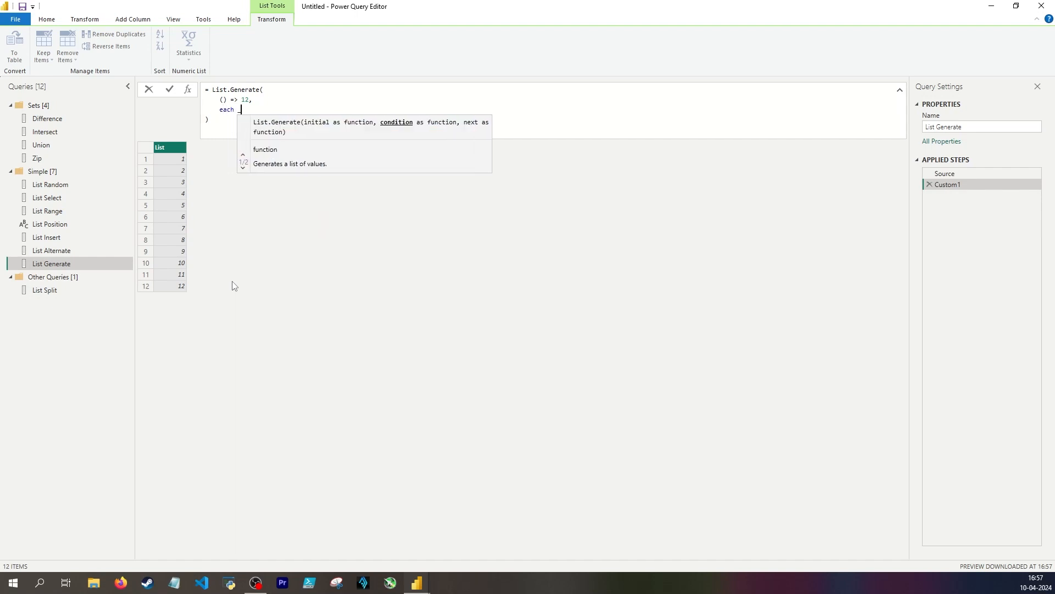
type(" < 0,")
key("Return")
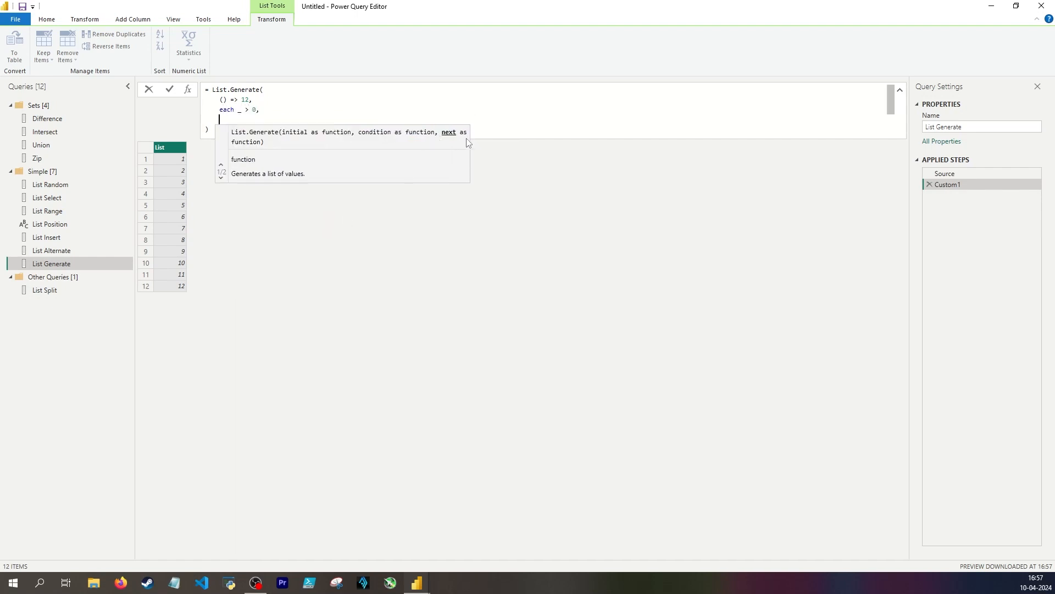
type("each _")
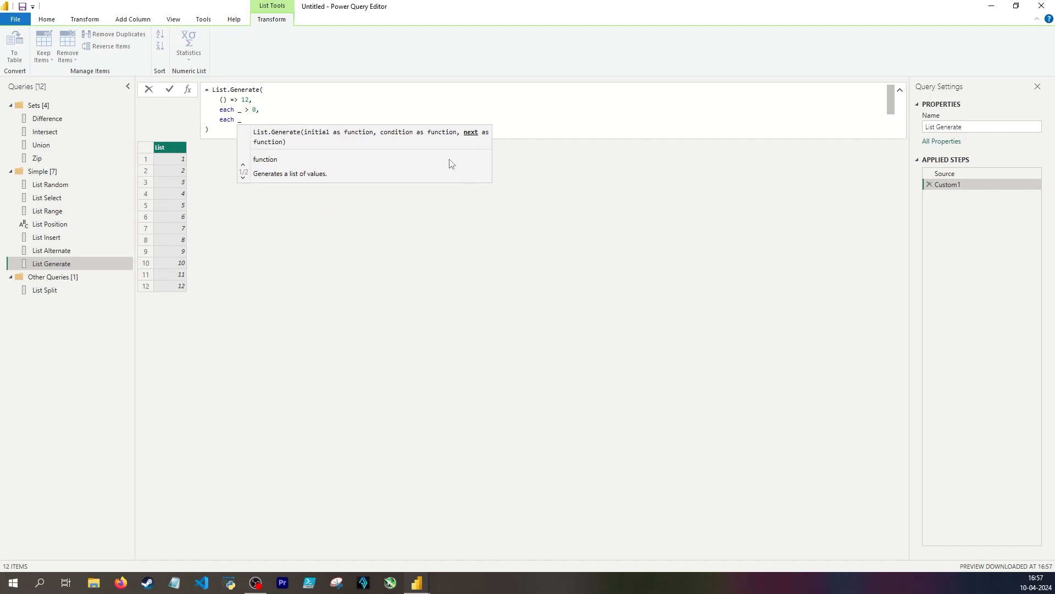
type(" - 1")
left_click(163, 156)
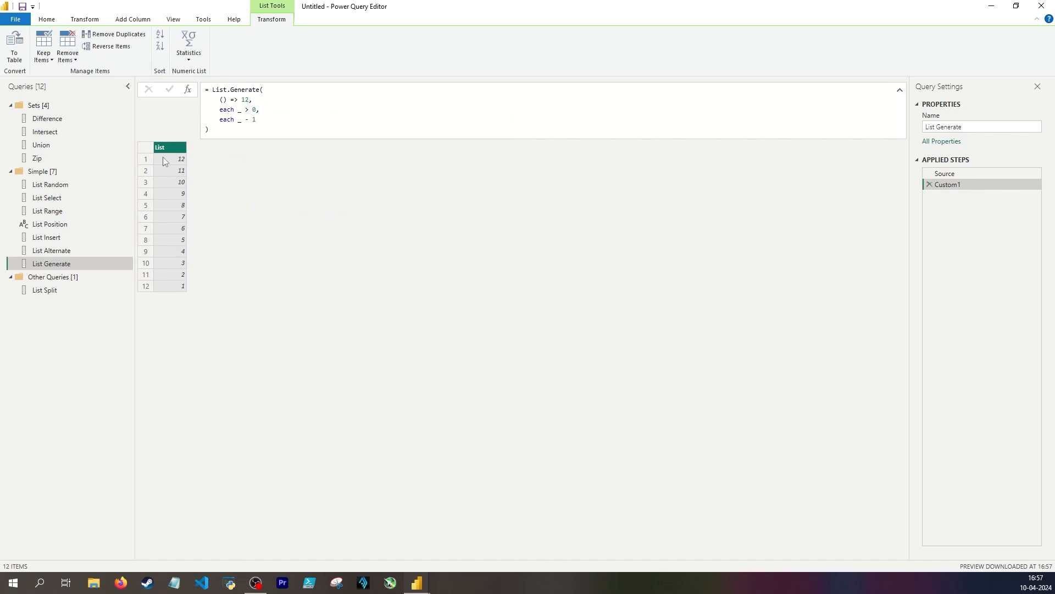
Compare the last list item with the condition and the next function in the List.Generate formula
left_click(163, 286)
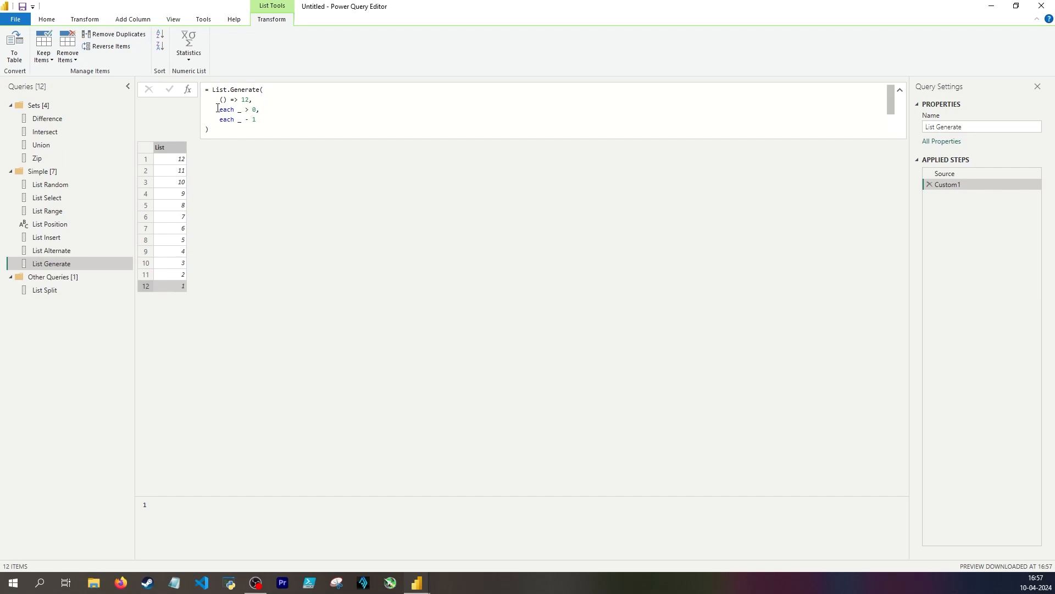
left_click_drag(218, 109, 257, 109)
left_click(251, 279)
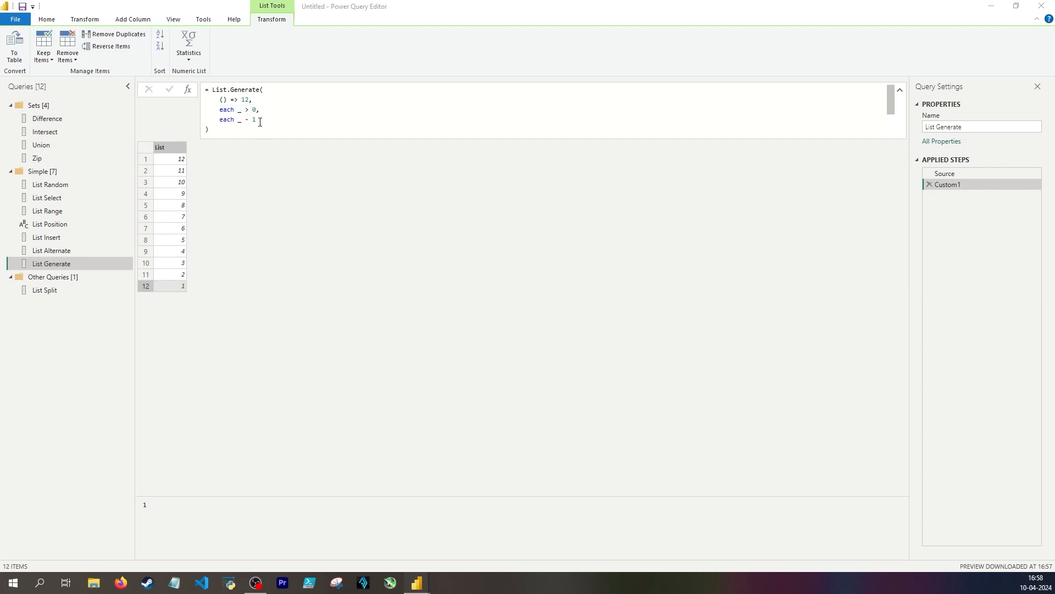
left_click_drag(257, 120, 218, 120)
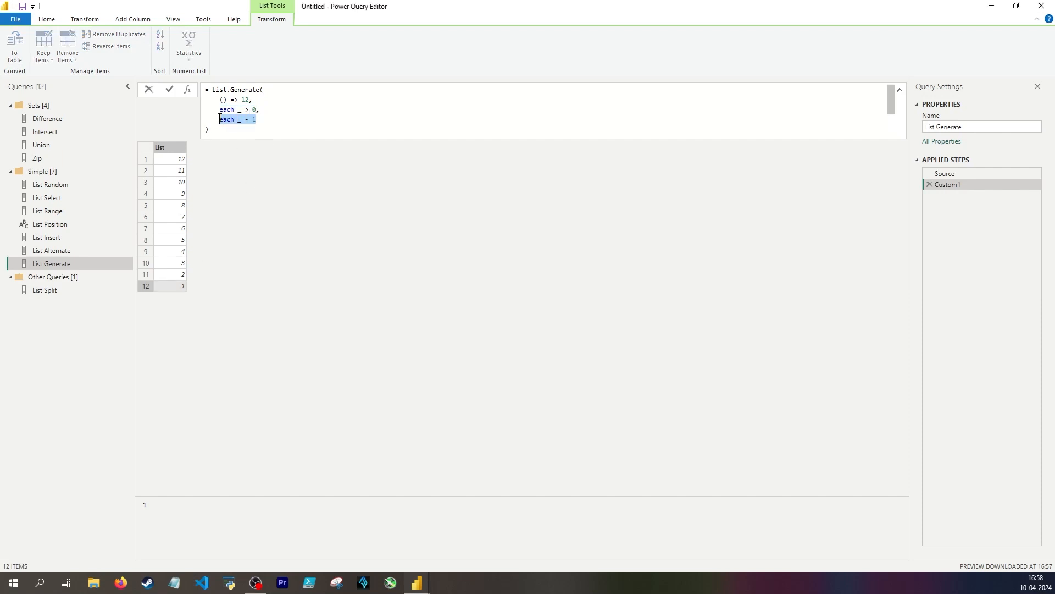
left_click(220, 161)
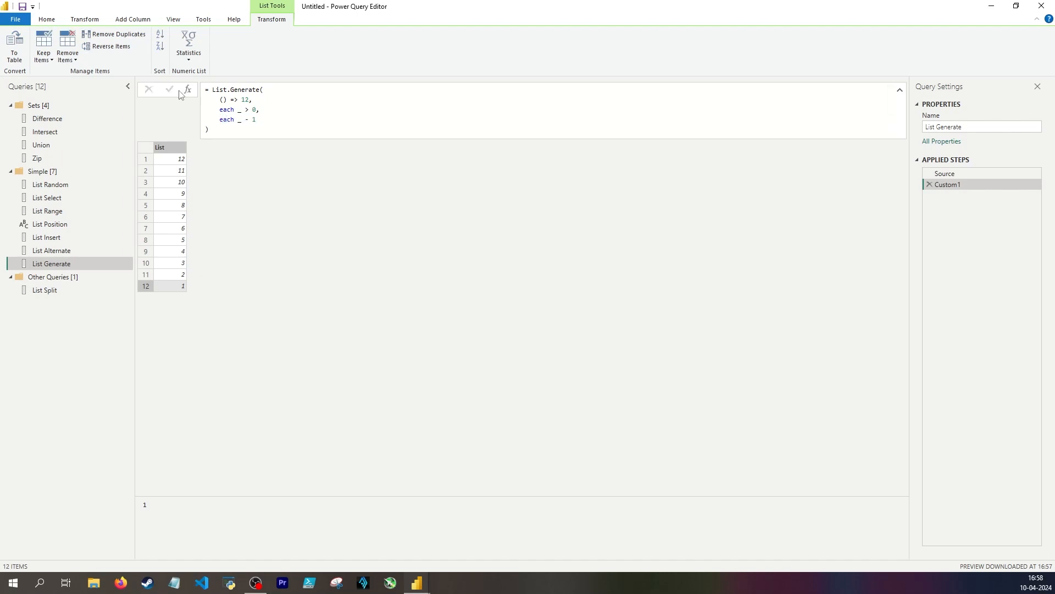
Add another custom step and start a new List.Generate formula with () => 12 as the initial function
left_click(188, 89)
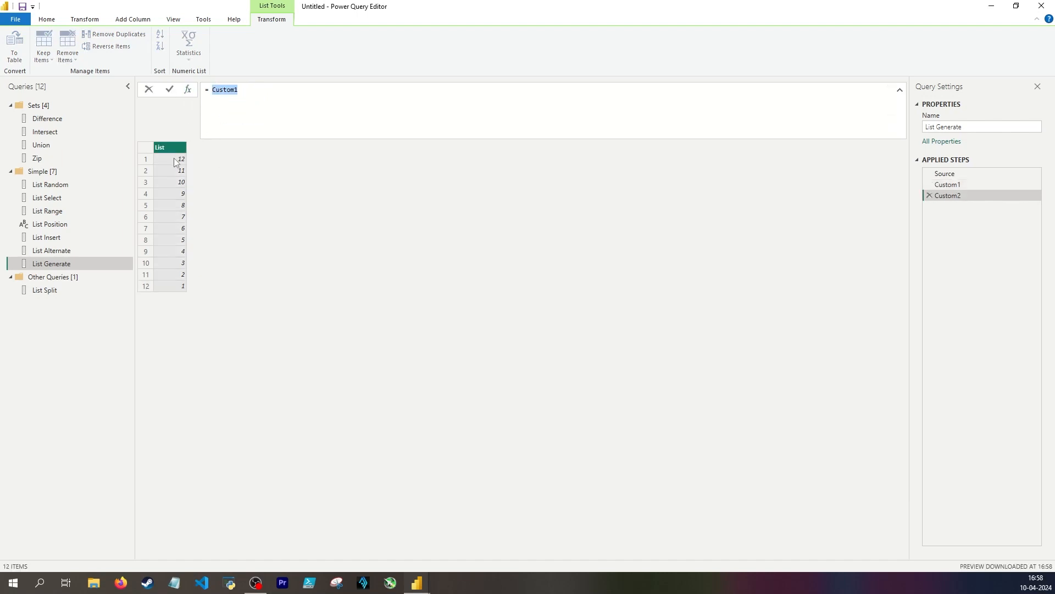
type("List.Generate(")
key("Return")
type("()")
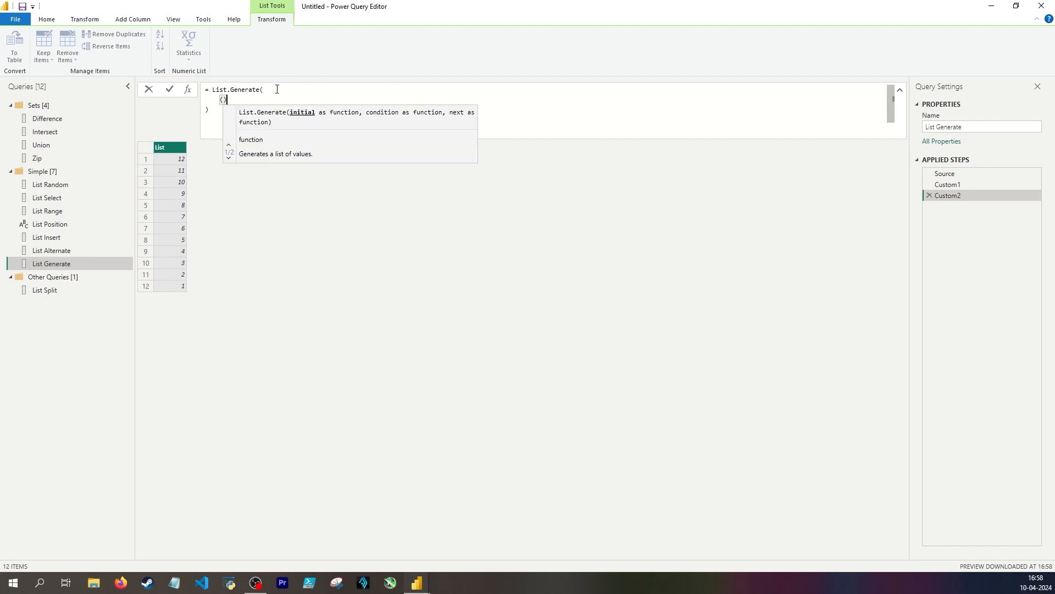
type(" => 12,")
key("Return")
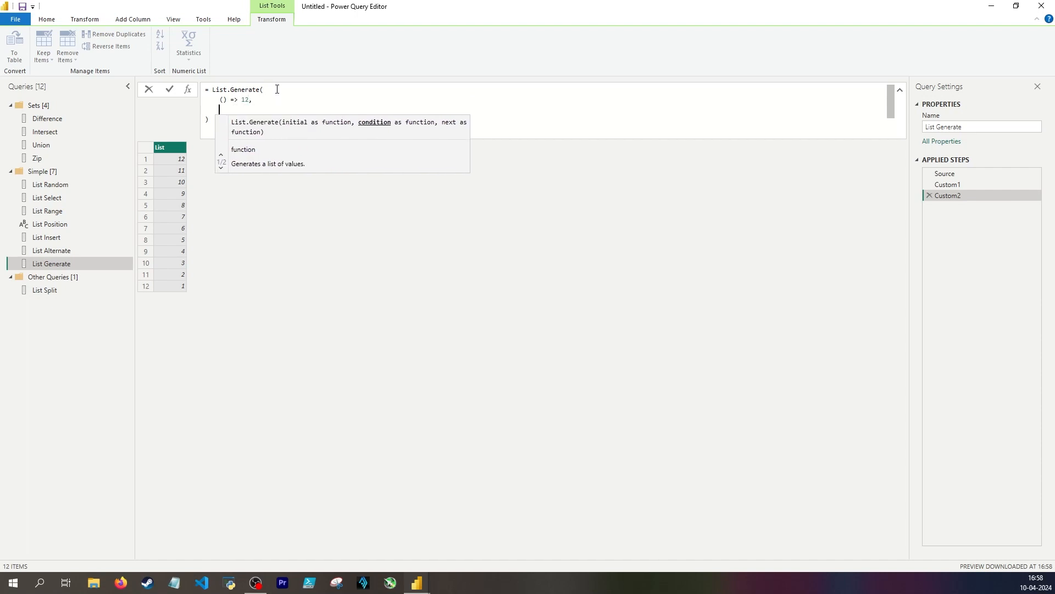
Complete the formula with the condition each _ > 0 and the next function each _ - 3, apply it and check the last item
type("each _ ")
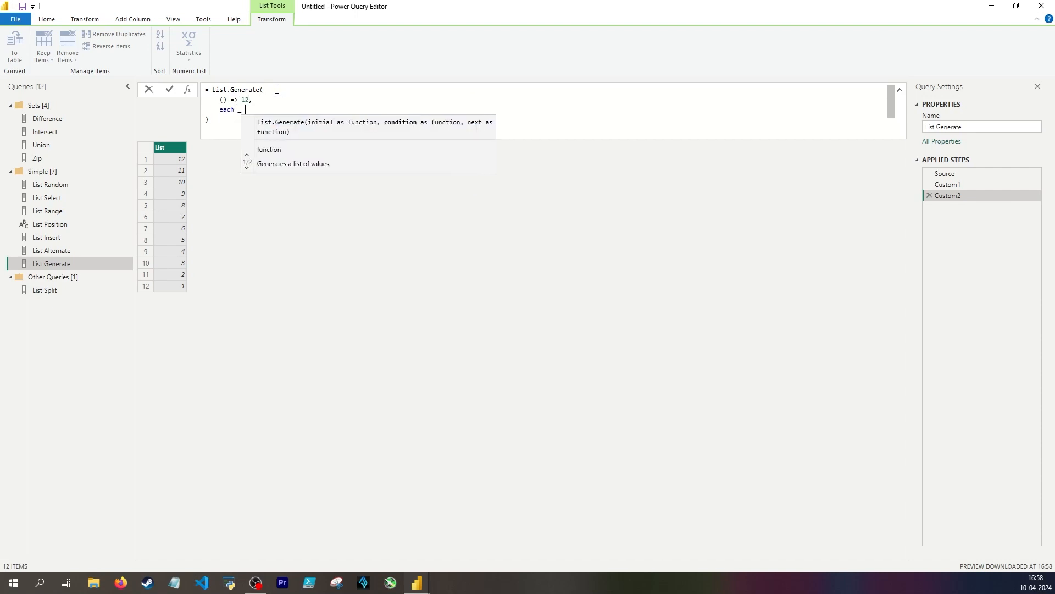
type("< 0,")
key("Return")
type("e")
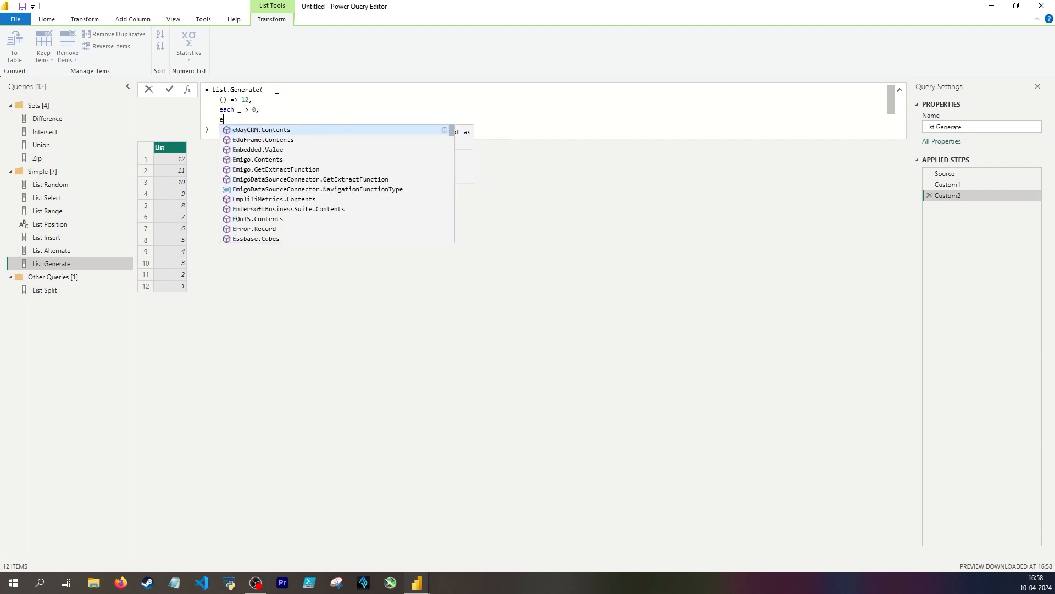
type("ach _ - 1")
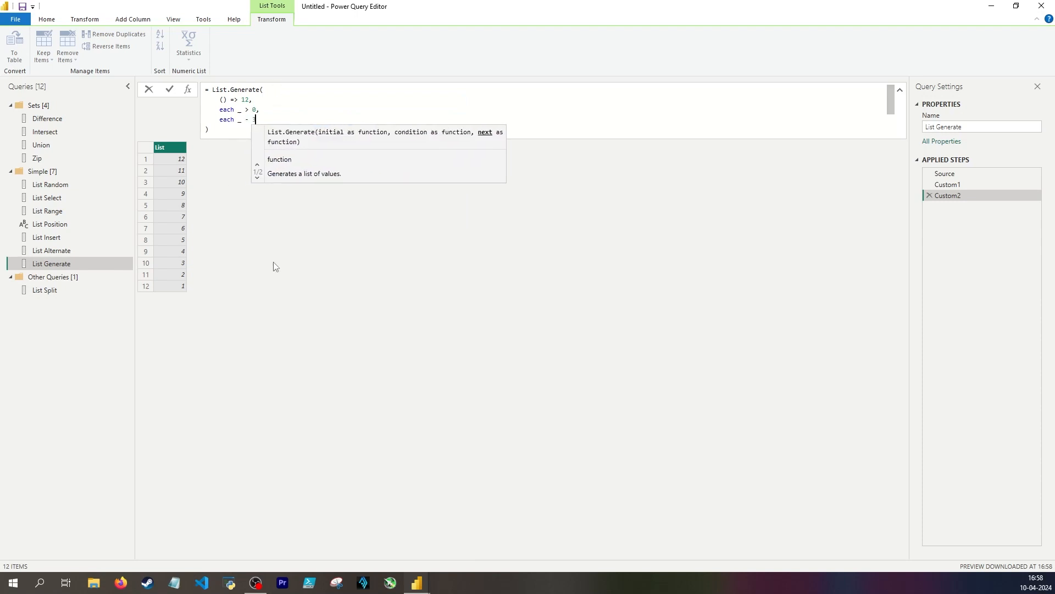
key("Return")
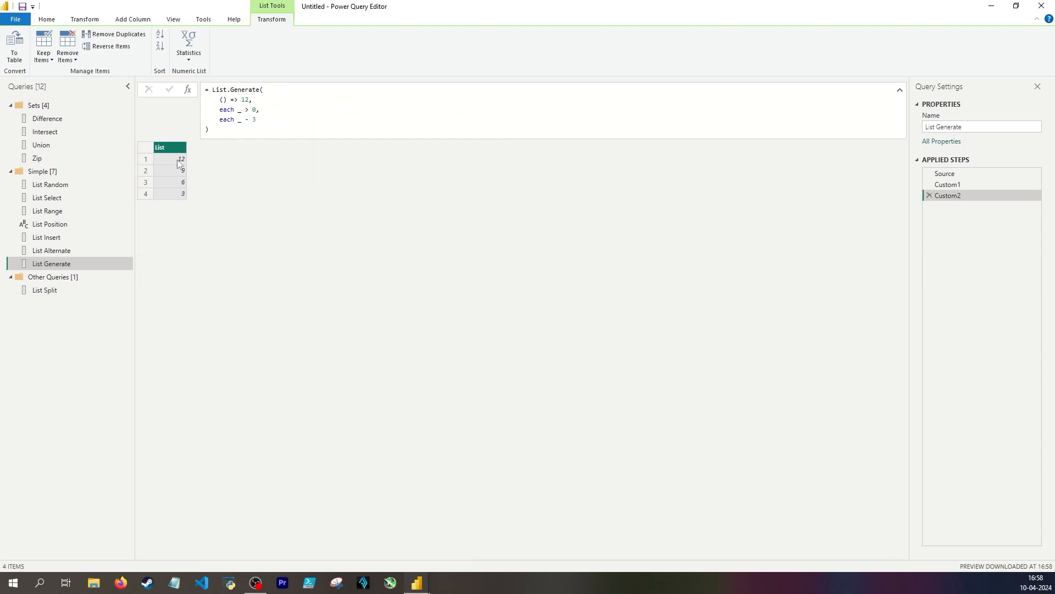
left_click(167, 193)
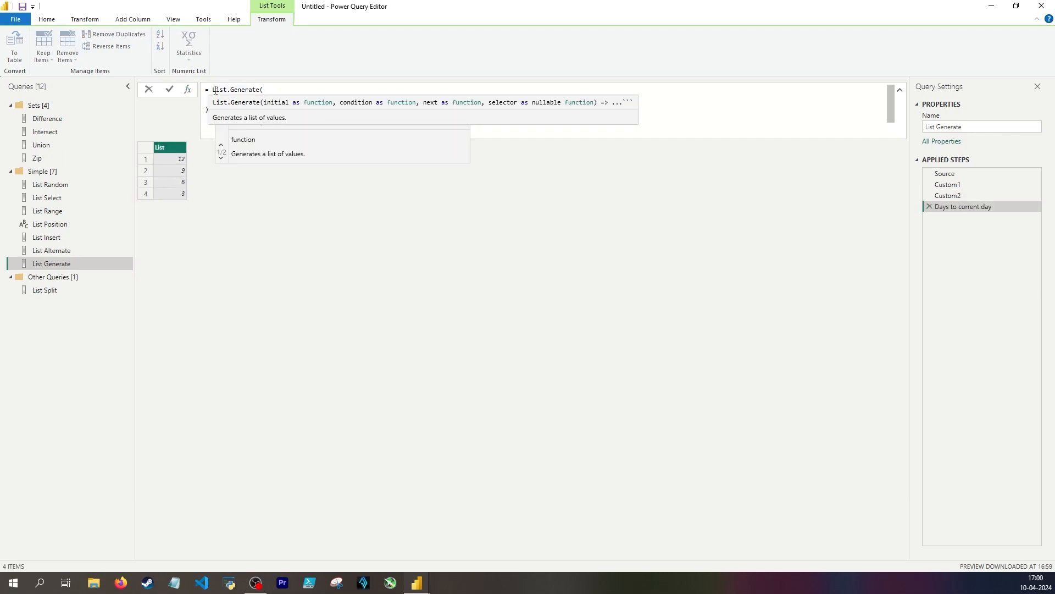
In the Days to current day step, enter the initial function () => 1 and begin the condition with each _ <= Date.From(DateTime.LocalNow())
type("() => 1")
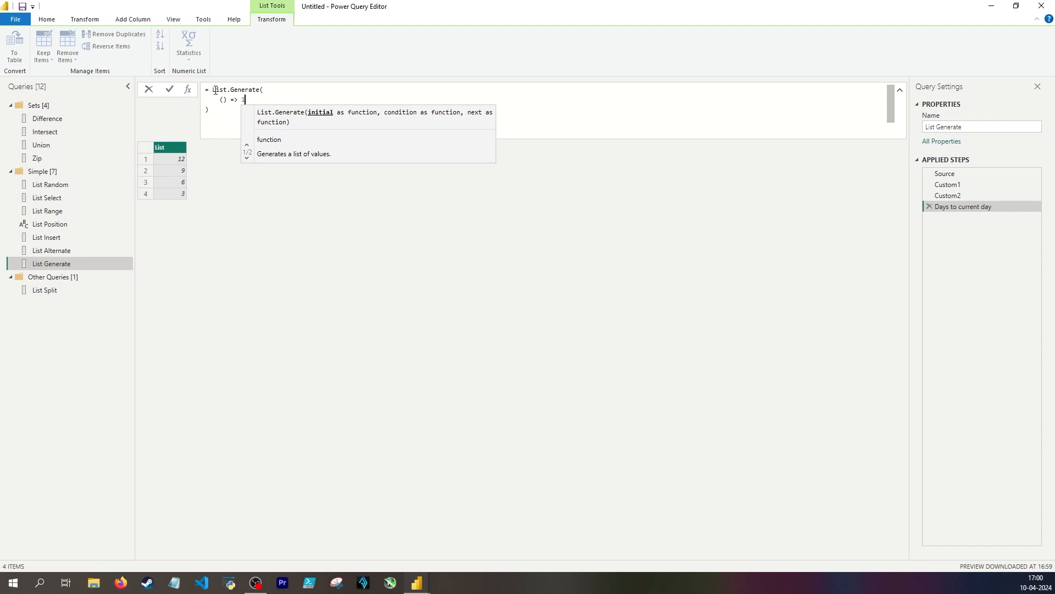
type(",")
key("Return")
type("each _ <= ")
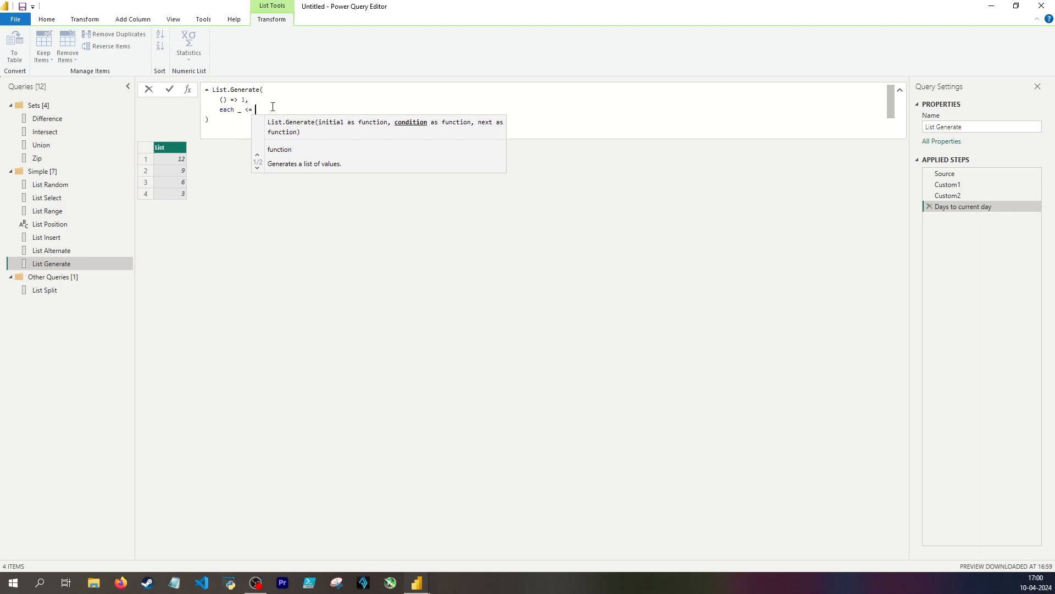
type("DateTime.LocalNow(")
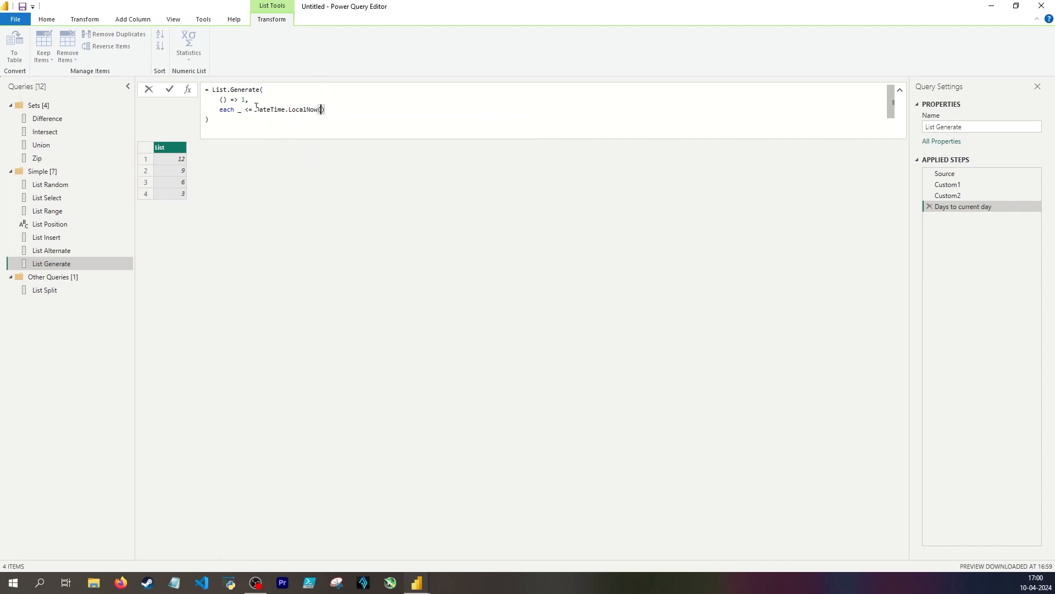
left_click(256, 110)
type("Date.From(")
mouse_move(329, 111)
Subtract Date.StartOfYear(Date.From(DateTime.LocalNow())) from the current date in the condition, reusing the existing current-date expression
type("Date.StartOfYear(")
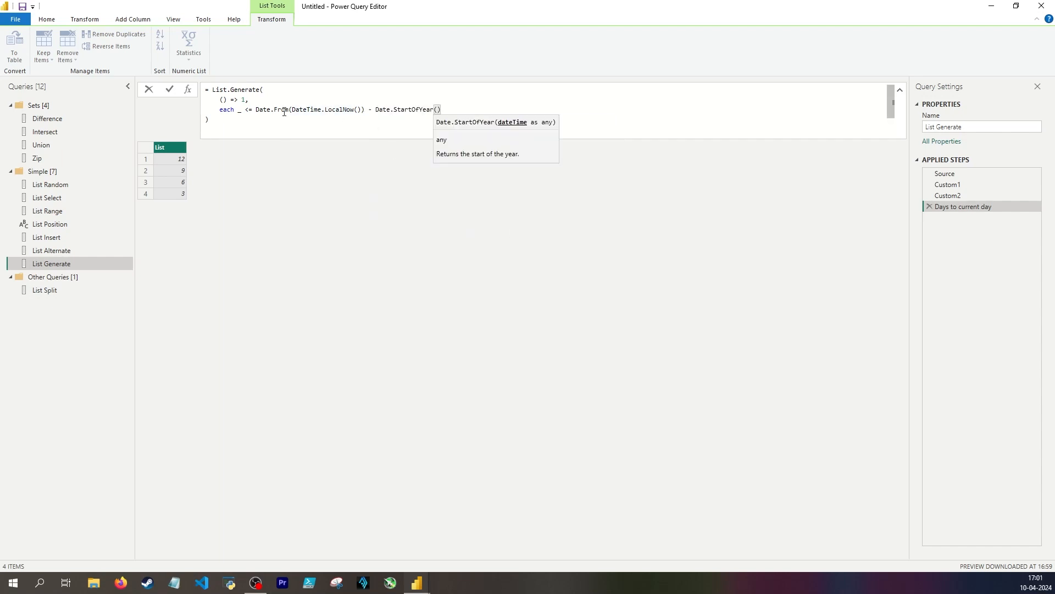
left_click(255, 110)
key("ctrl+shift+Right")
key("ctrl+shift+Right")
key("ctrl+shift+Right")
key("ctrl+shift+Right")
key("ctrl+shift+Right")
key("ctrl+shift+Right")
key("shift+Left")
key("shift+Left")
key("ctrl+c")
key("End")
key("Left")
key("ctrl+v")
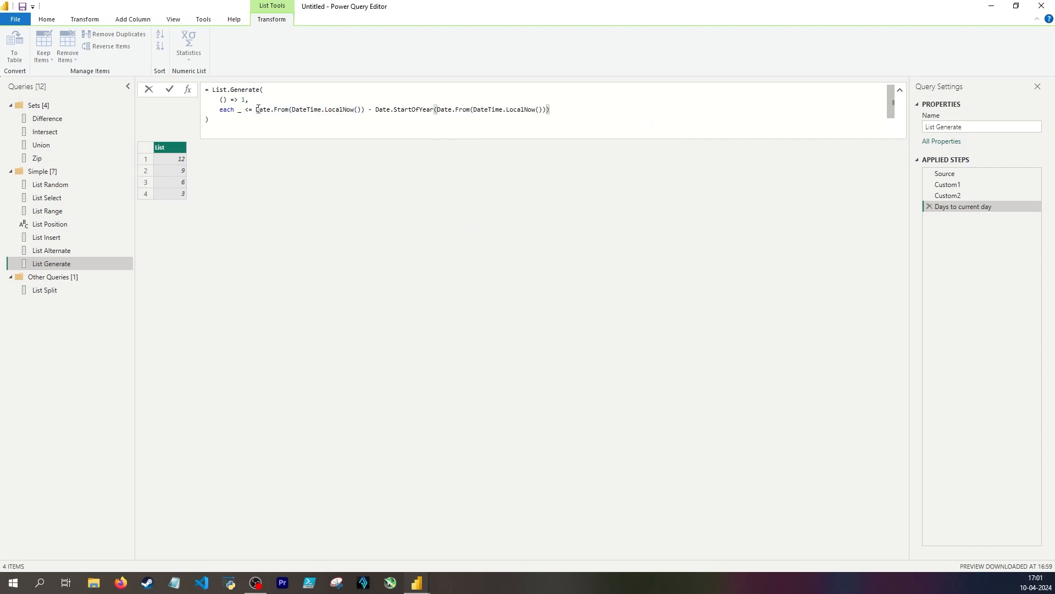
Add each _ + 1 as the next function of the Days to current day formula and apply it
left_click_drag(258, 109, 555, 110)
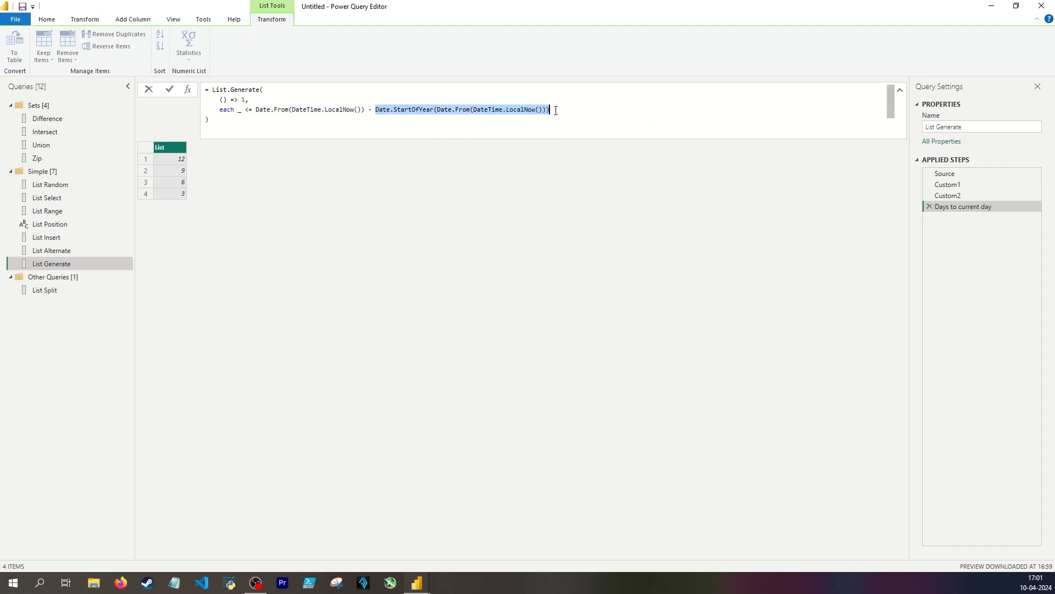
left_click(556, 111)
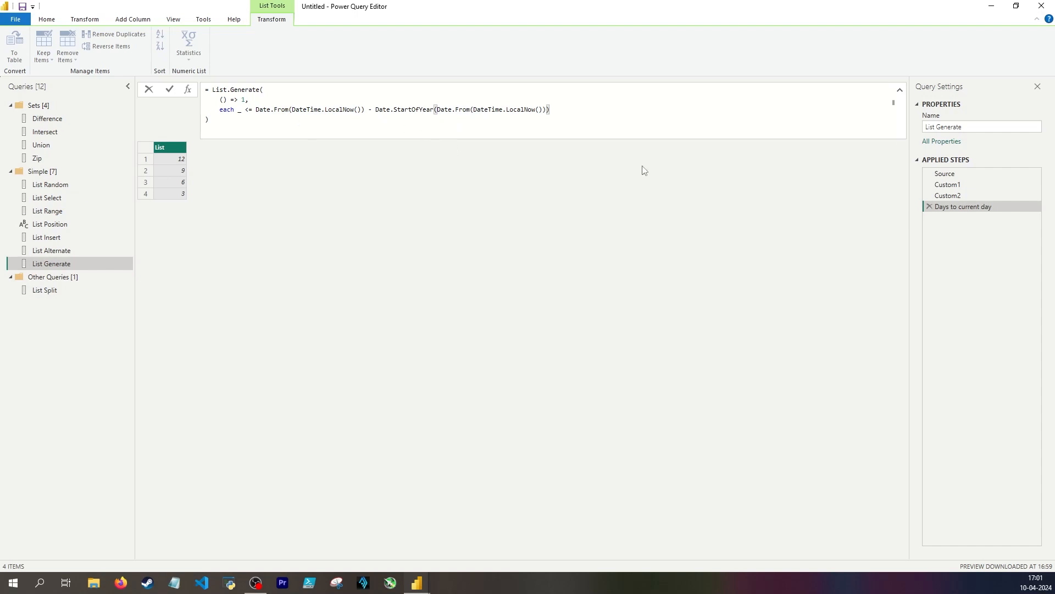
type(",")
key("Return")
type("each _ ")
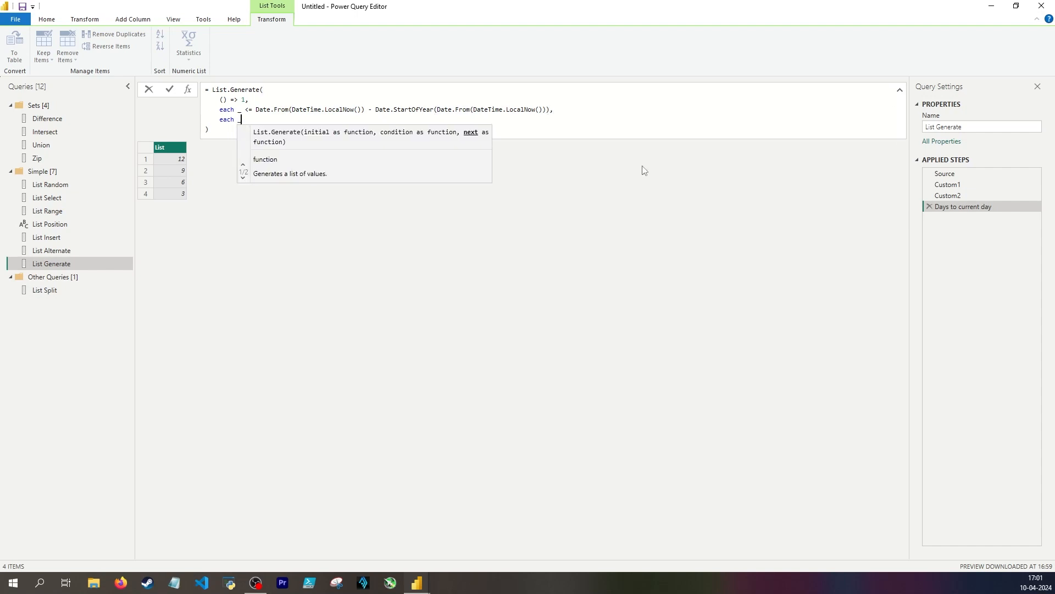
type("+ 1")
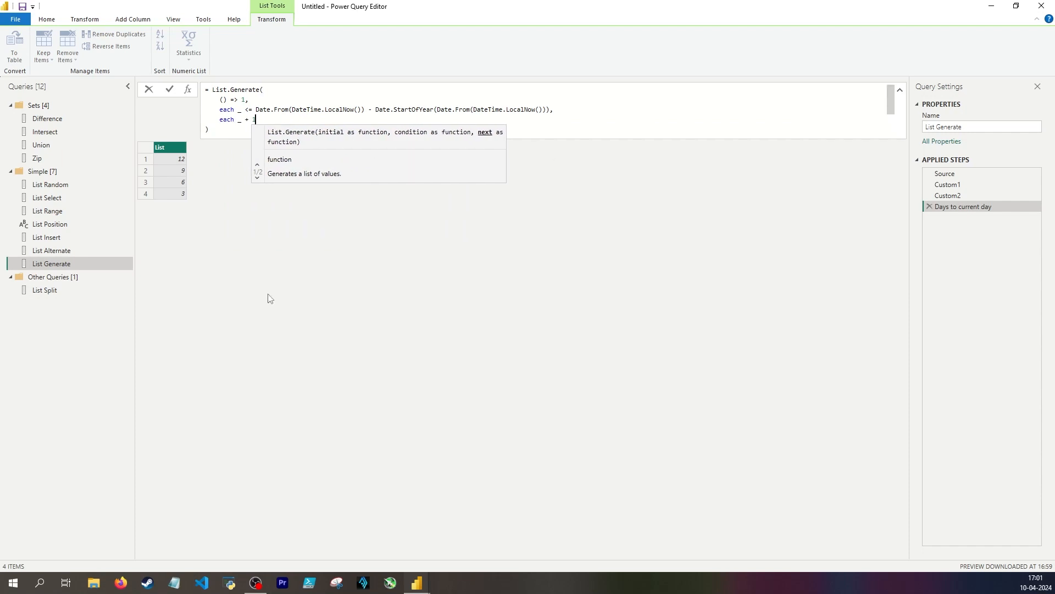
key("Return")
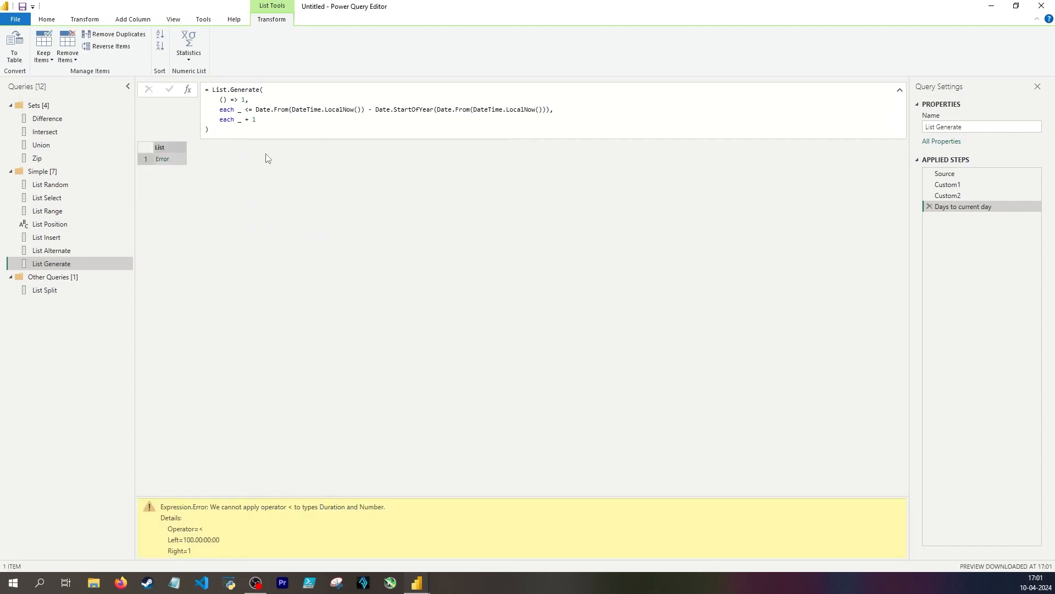
Wrap the condition's date difference in Int64.From(), apply the formula and check the end of the generated list
left_click(255, 110)
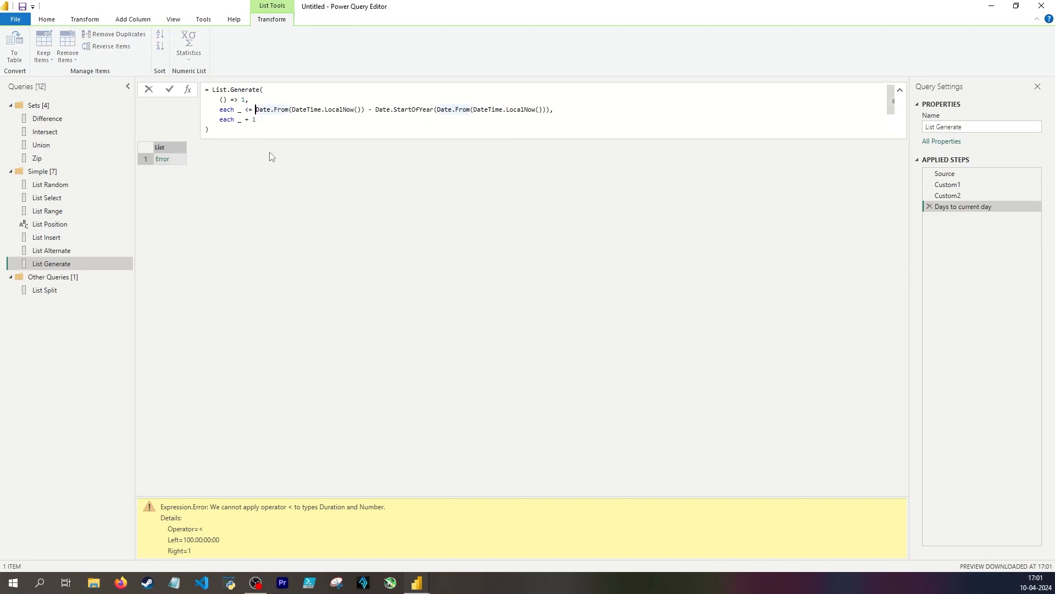
type("Int64.From")
key("Delete")
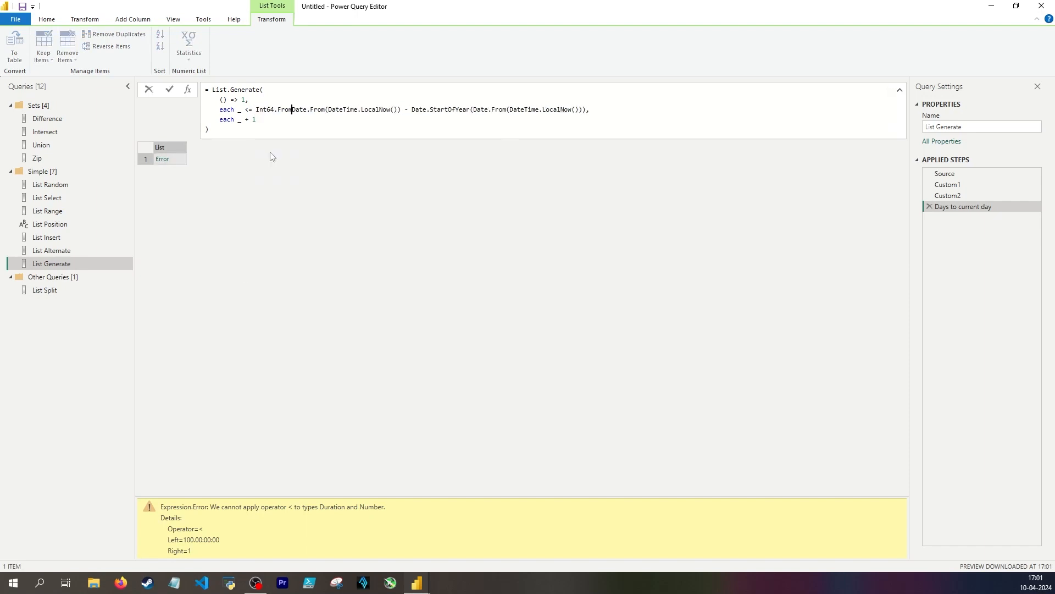
scroll(239, 293, "up", 4)
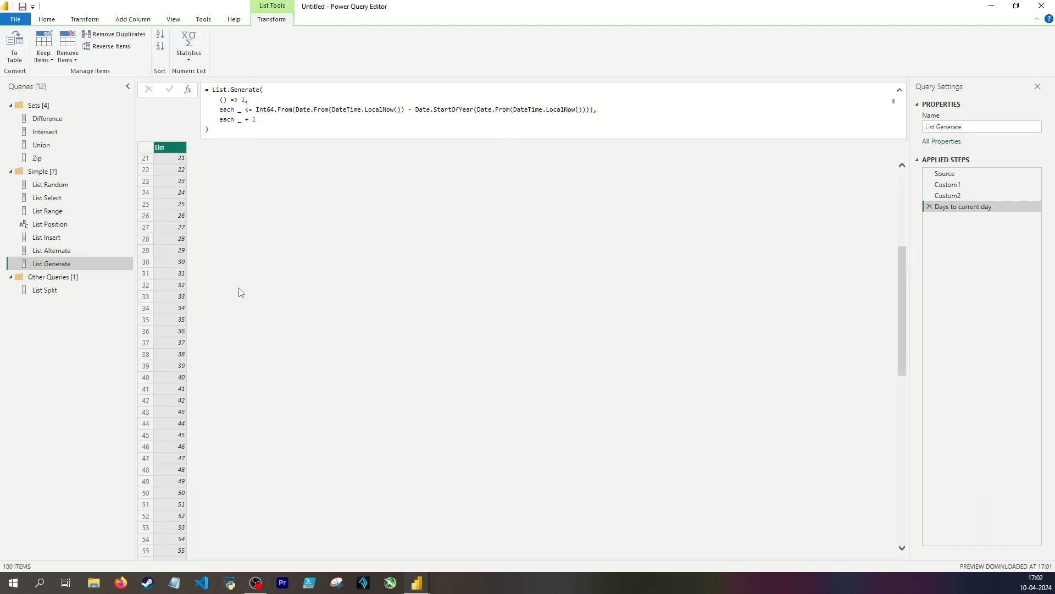
scroll(236, 285, "down", 5)
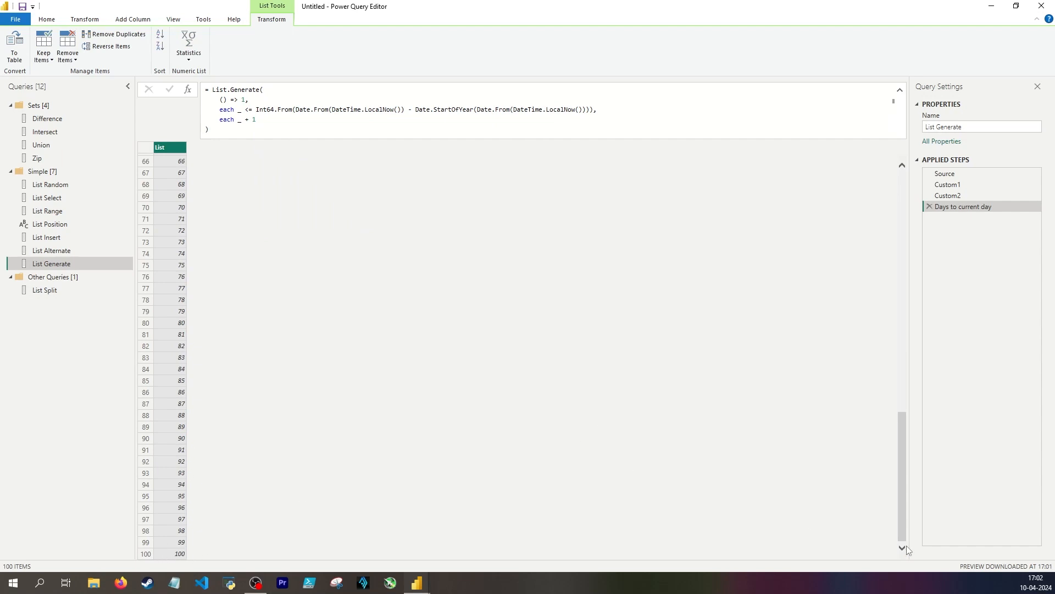
Define DaysFromFirstJan with a let … in expression before List.Generate, assigning it the Int64.From() date difference copied from the condition
scroll(387, 269, "up", 7)
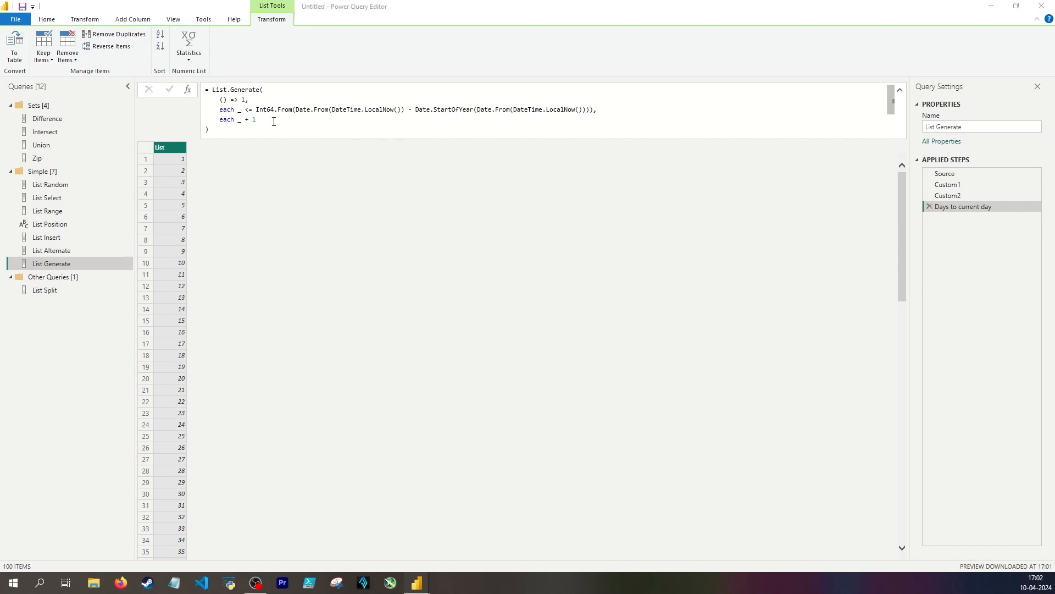
left_click_drag(256, 110, 594, 110)
key("ctrl+c")
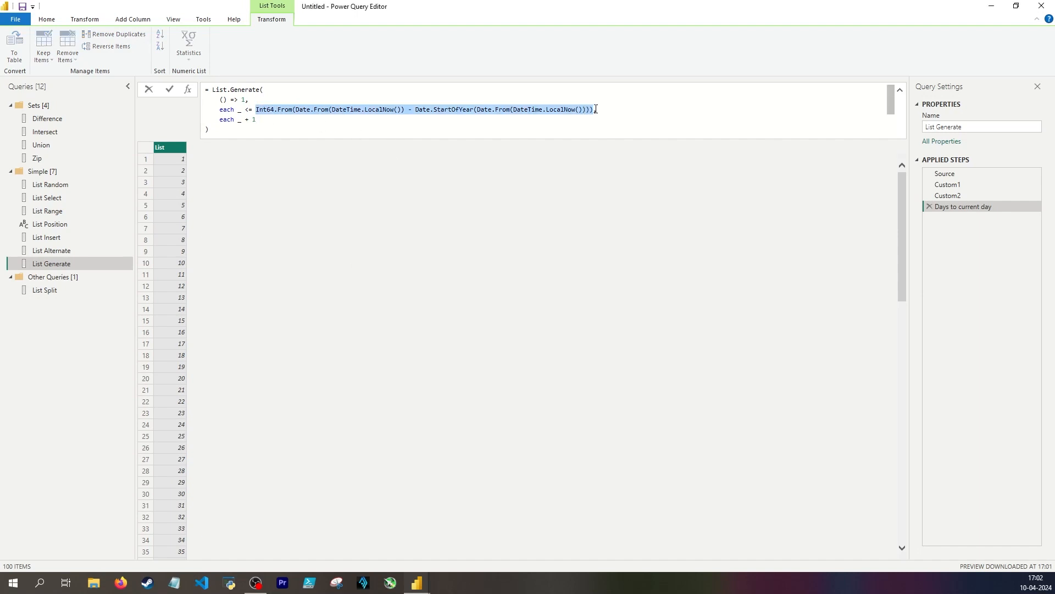
left_click(214, 88)
key("shift+Return")
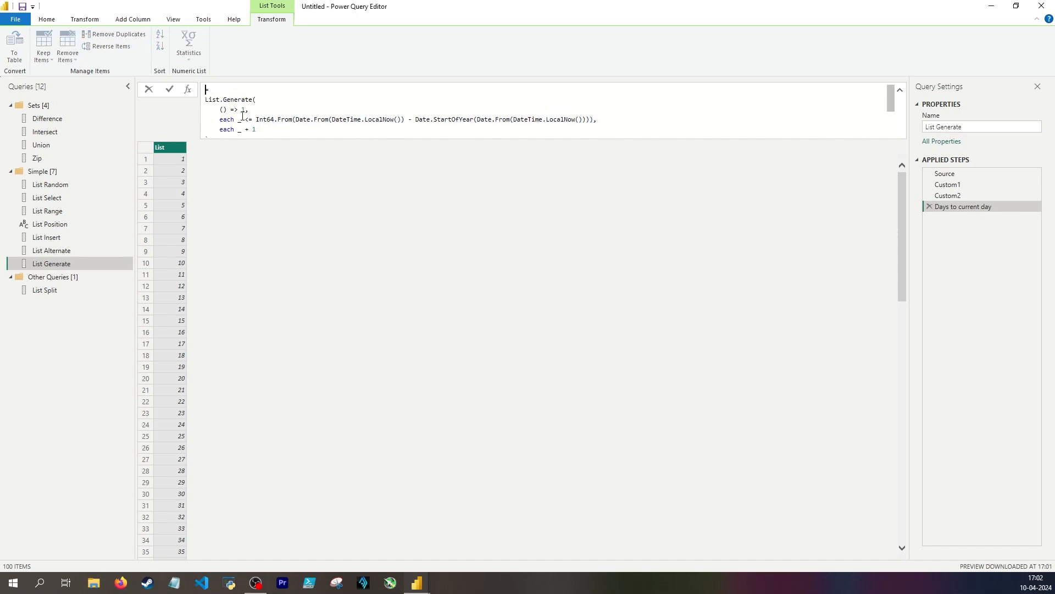
type("let DaysFromFirstJan =")
key("ctrl+v")
type("in")
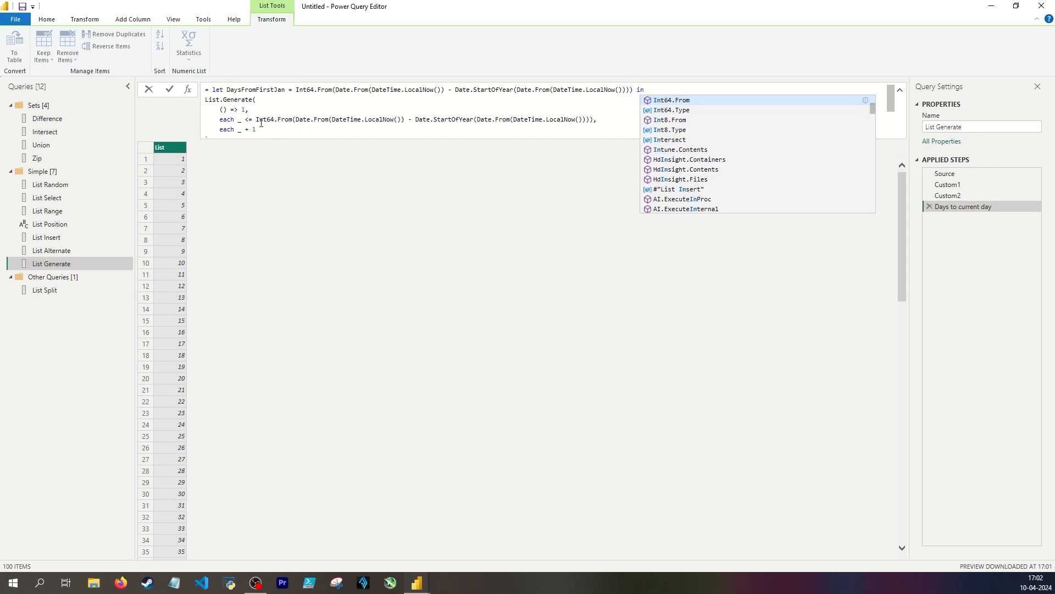
Replace the date difference in the List.Generate condition with DaysFromFirstJan and apply the formula
left_click_drag(256, 120, 593, 121)
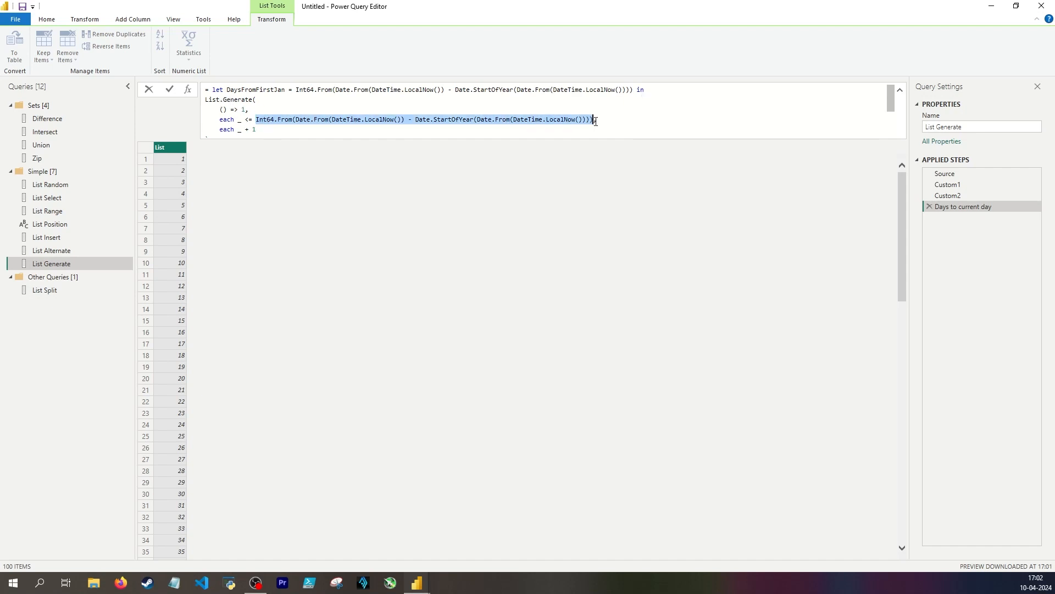
type("DaysFromFirstJan,")
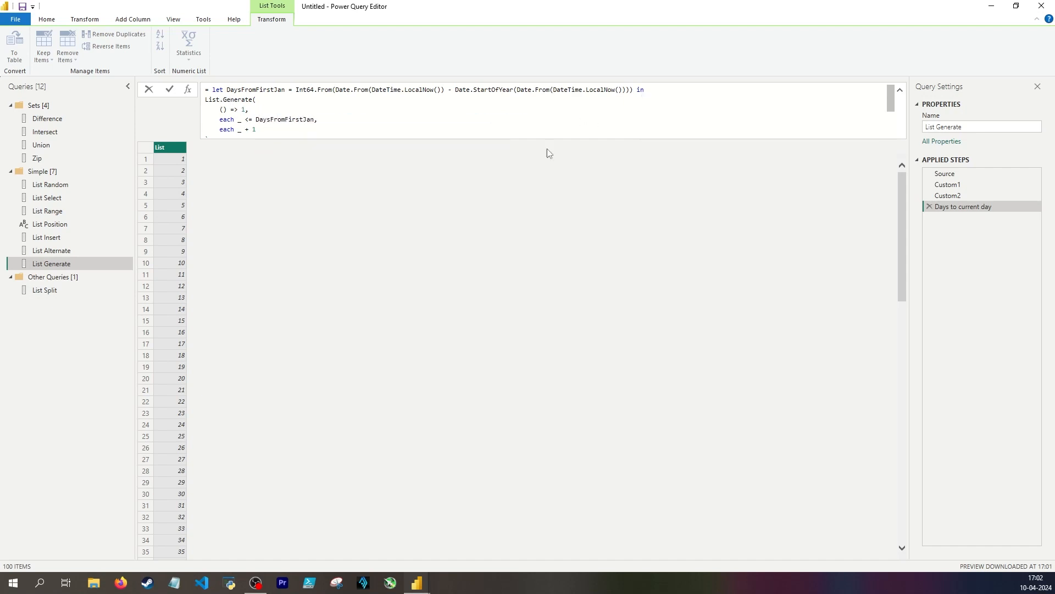
key("Return")
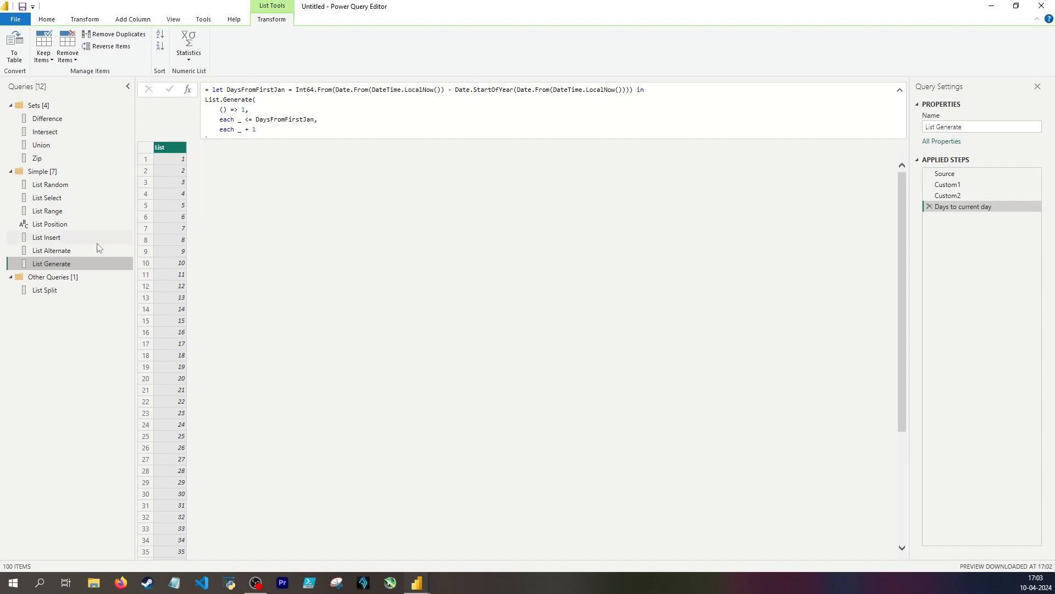
Reference the List Generate query as a new query named Calendar table and convert its list to a table with no delimiter
right_click(86, 263)
left_click(131, 362)
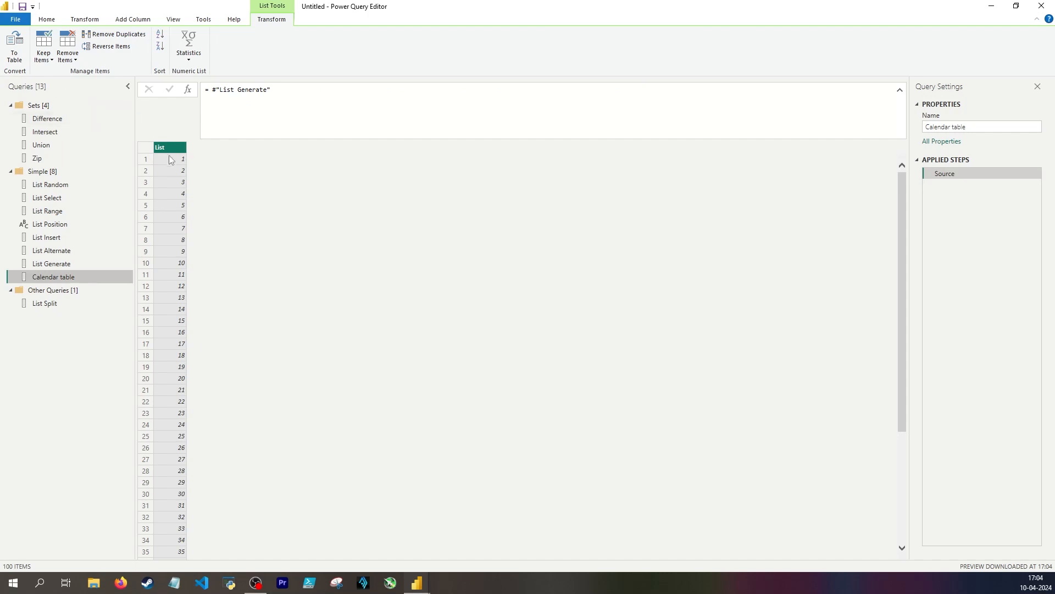
left_click(15, 55)
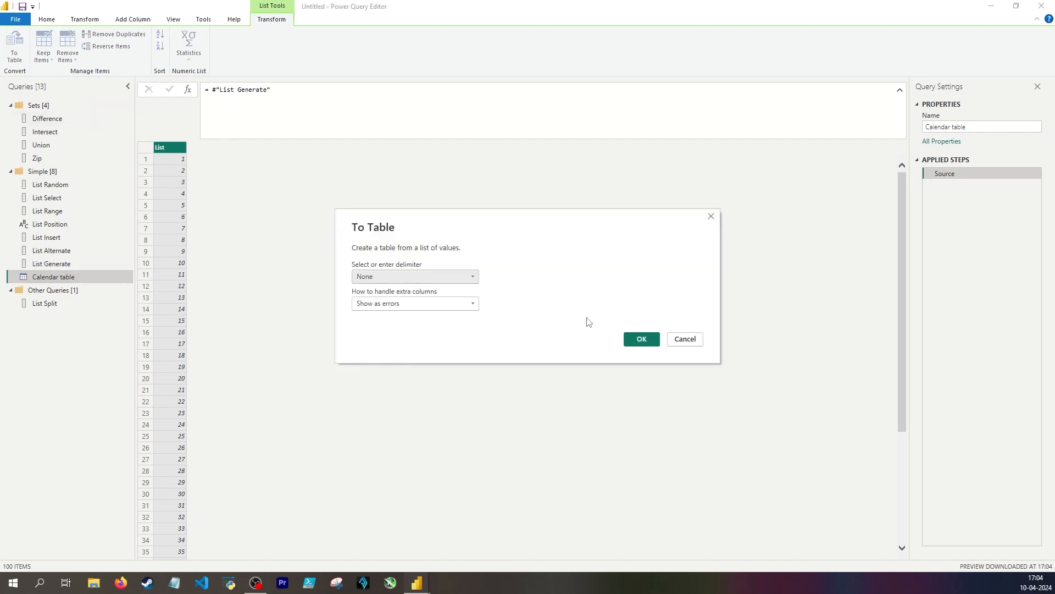
left_click(638, 336)
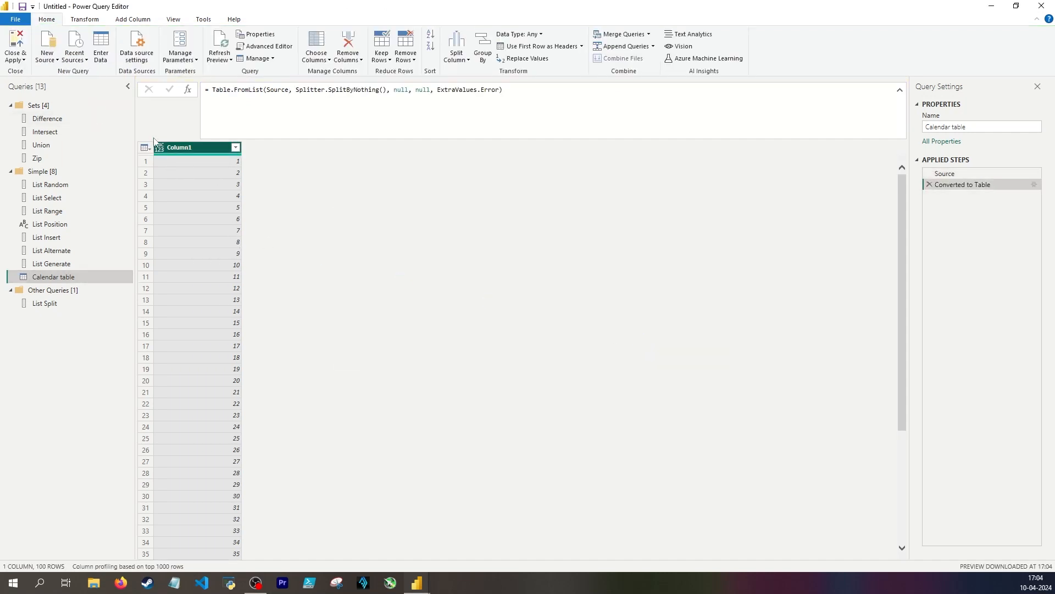
Add a custom column to Calendar table with the formula Date.AddDays(#date(Date.Year(DateTime.LocalNow) - 1, 12, 31), [Column1])
left_click(132, 19)
left_click(56, 49)
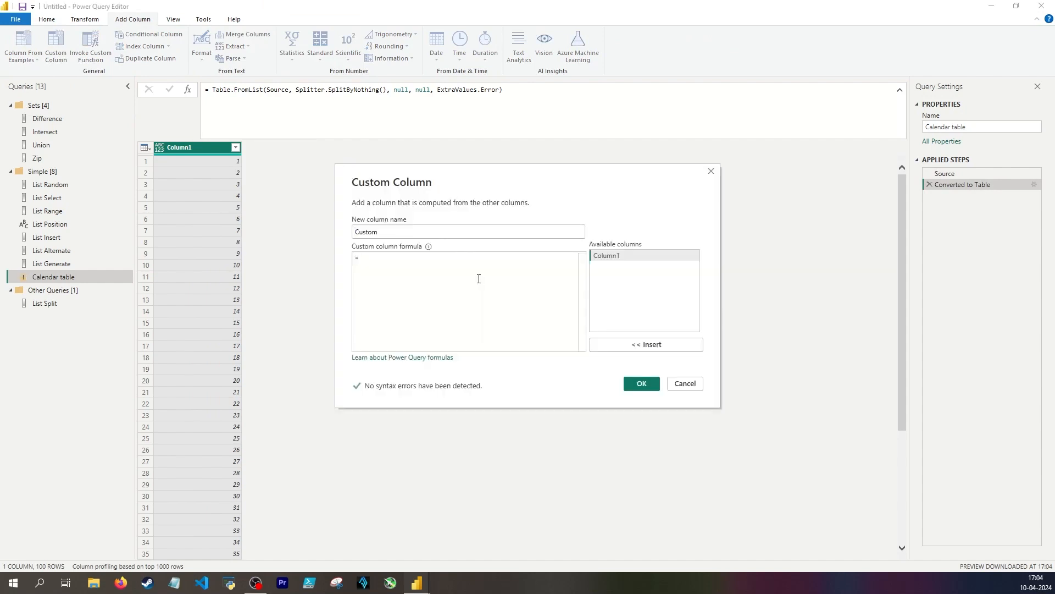
type("Date.AddDays(")
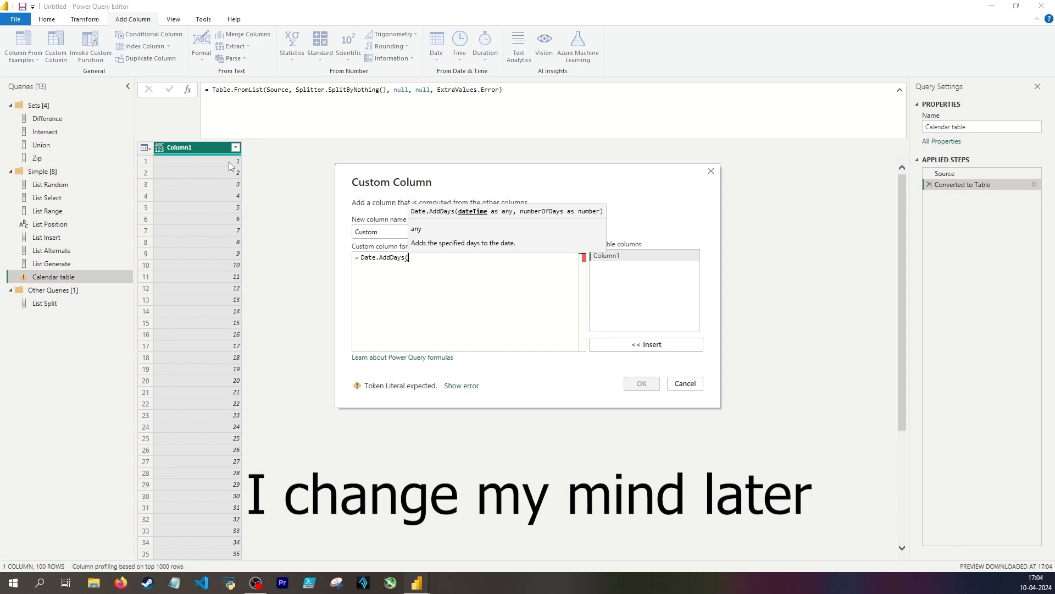
type("#")
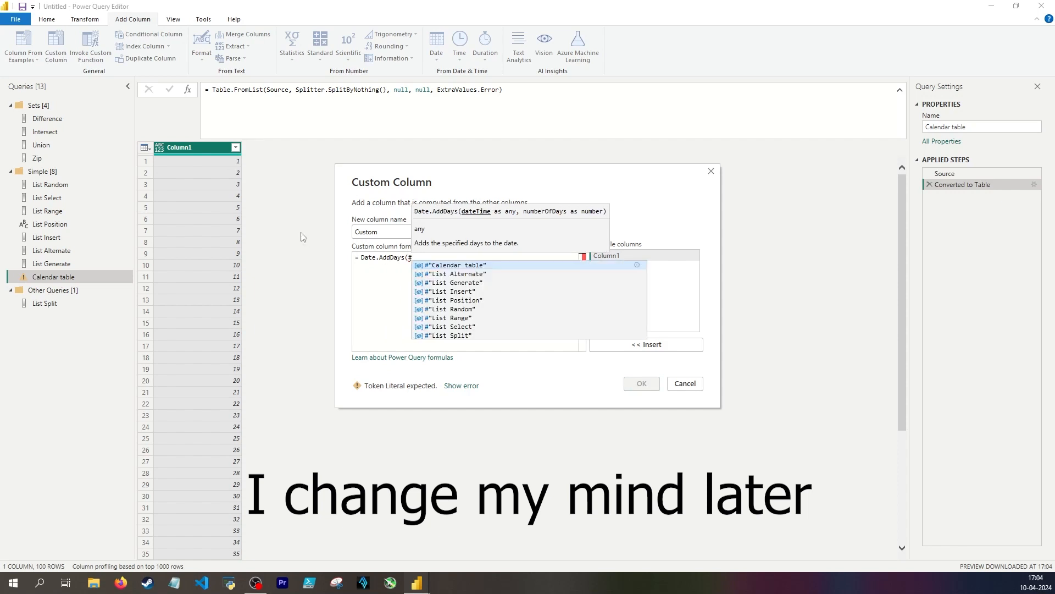
type("date(")
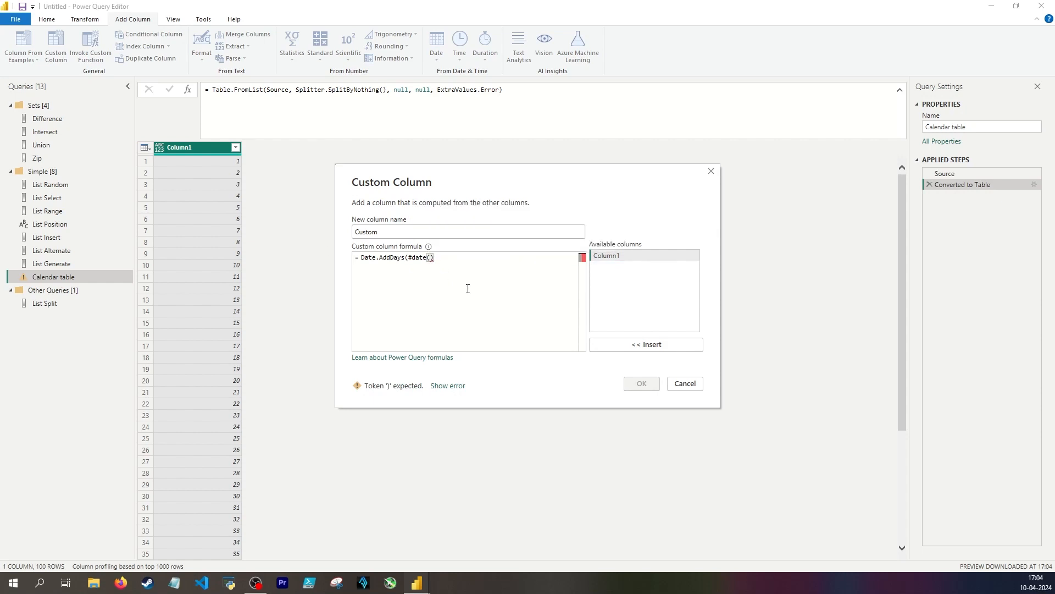
type("Date.Year(DateTime.LocalNow")
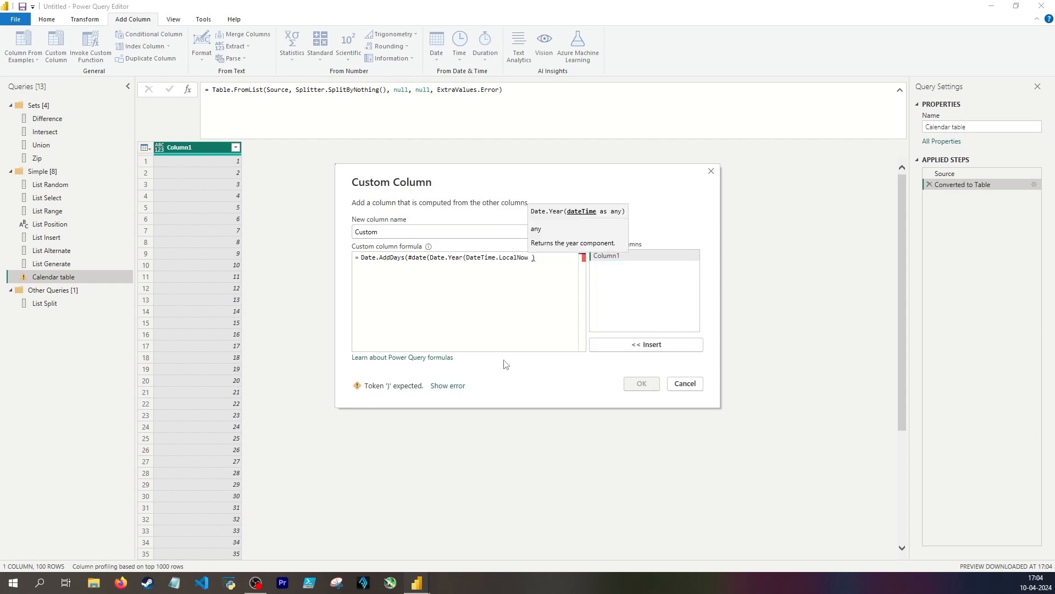
type(") - 1, ")
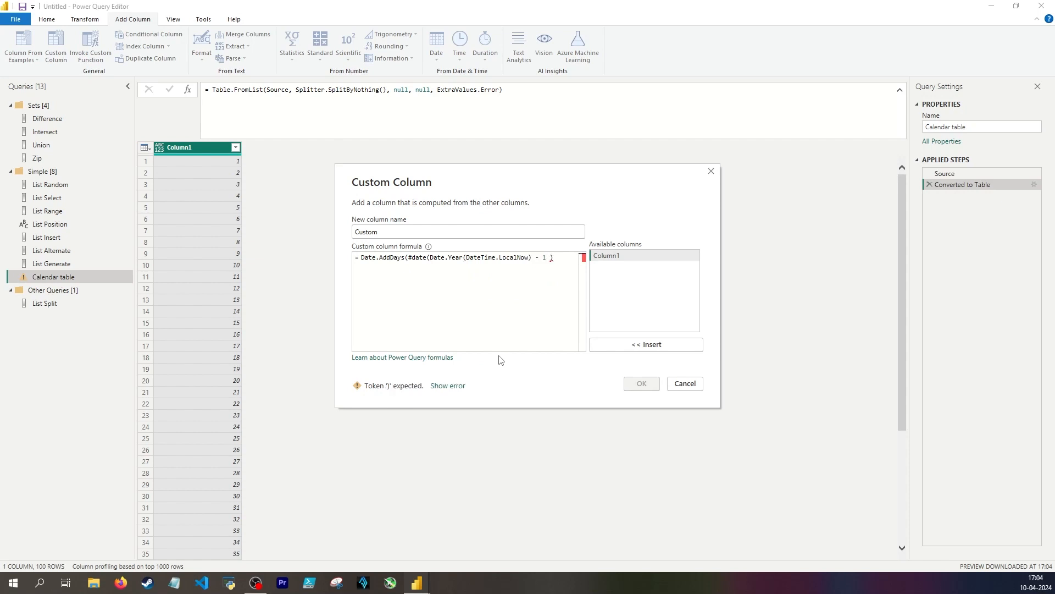
type("12, 31),")
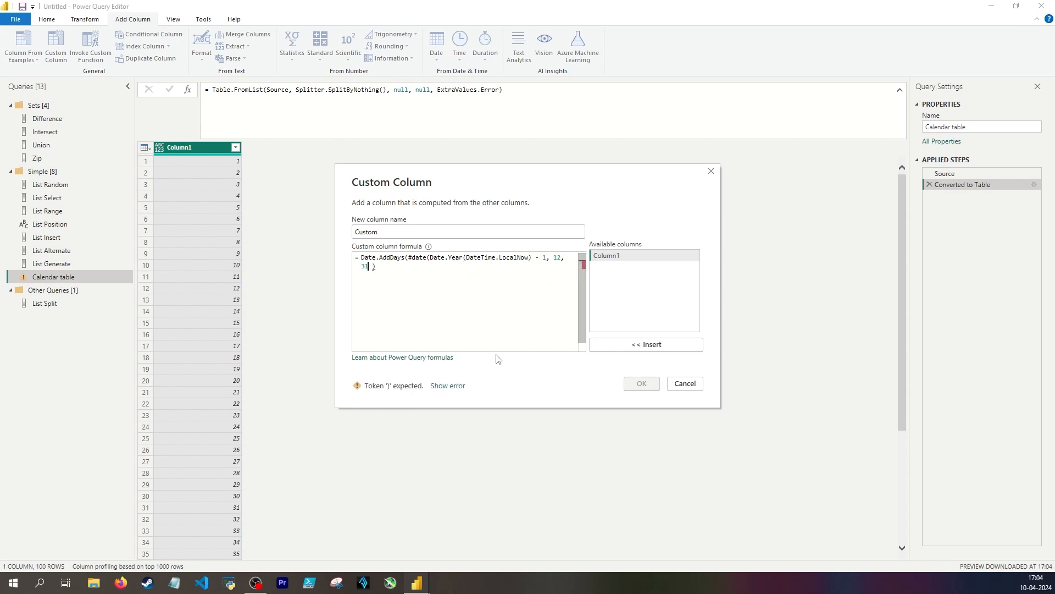
double_click(652, 256)
type(")")
left_click(641, 383)
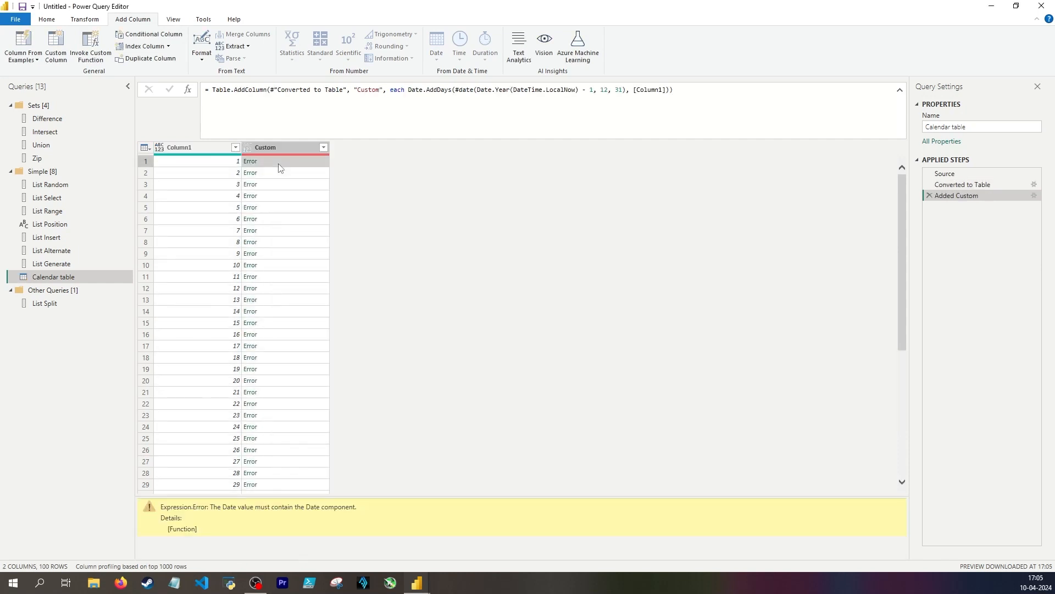
Correct the Custom column formula by adding () after DateTime.LocalNow, and apply it
left_click(569, 125)
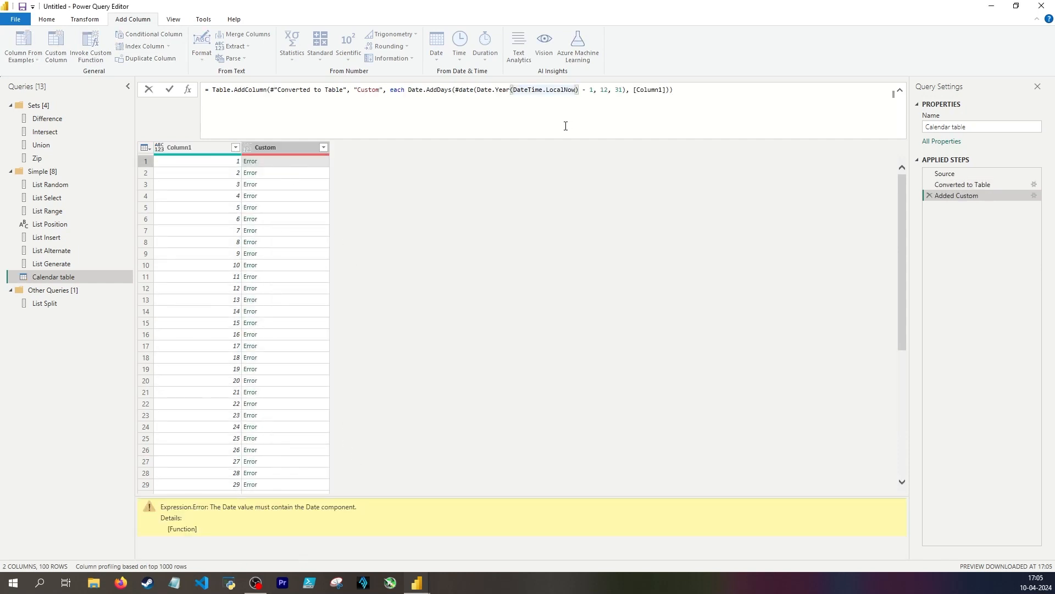
type("()")
key("Return")
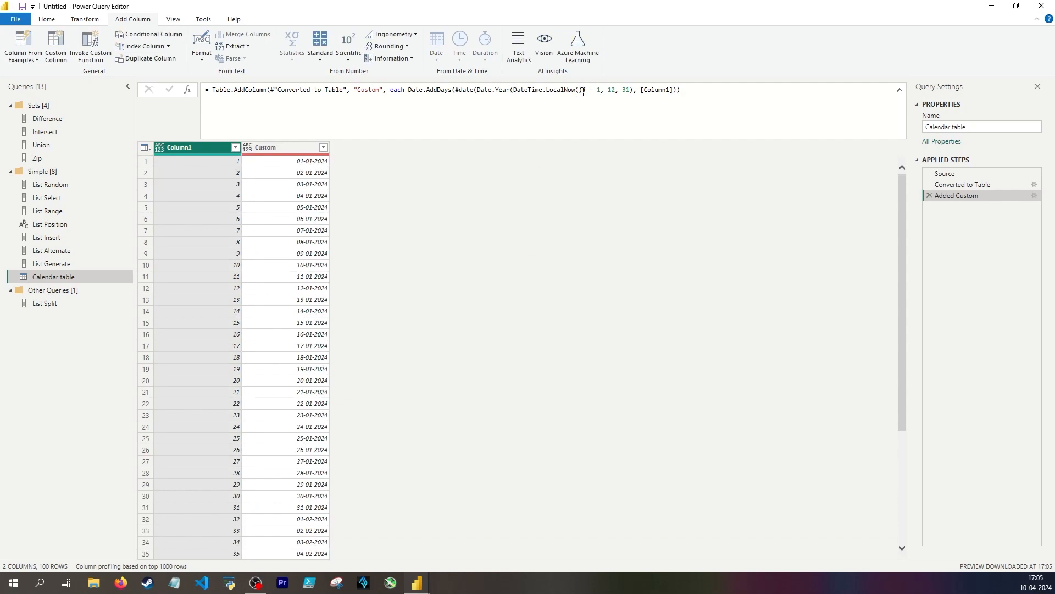
left_click(708, 128)
key("shift+Return")
type("DateTime.LocalNow")
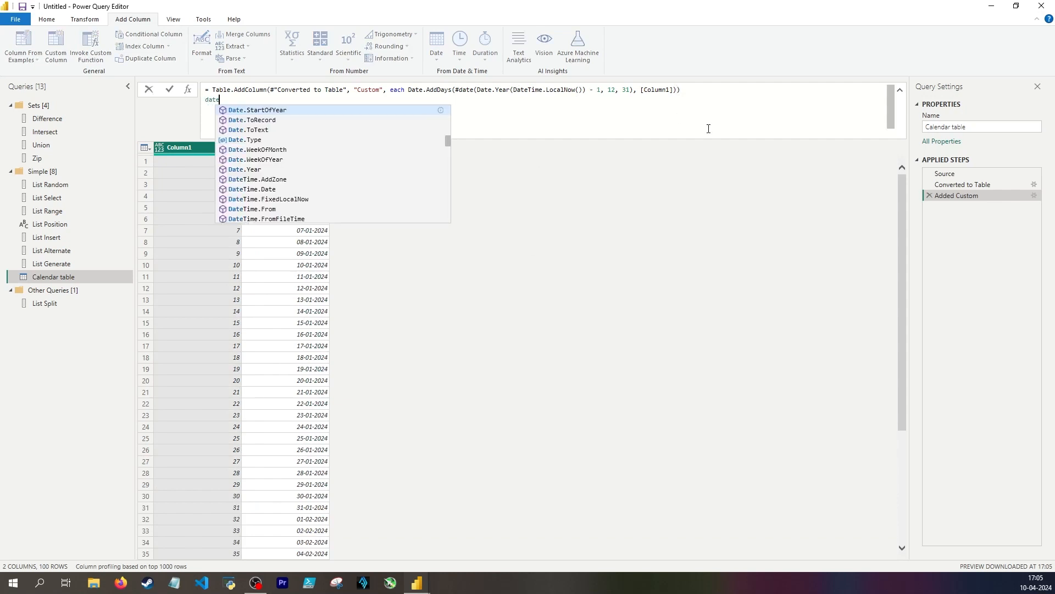
type("(")
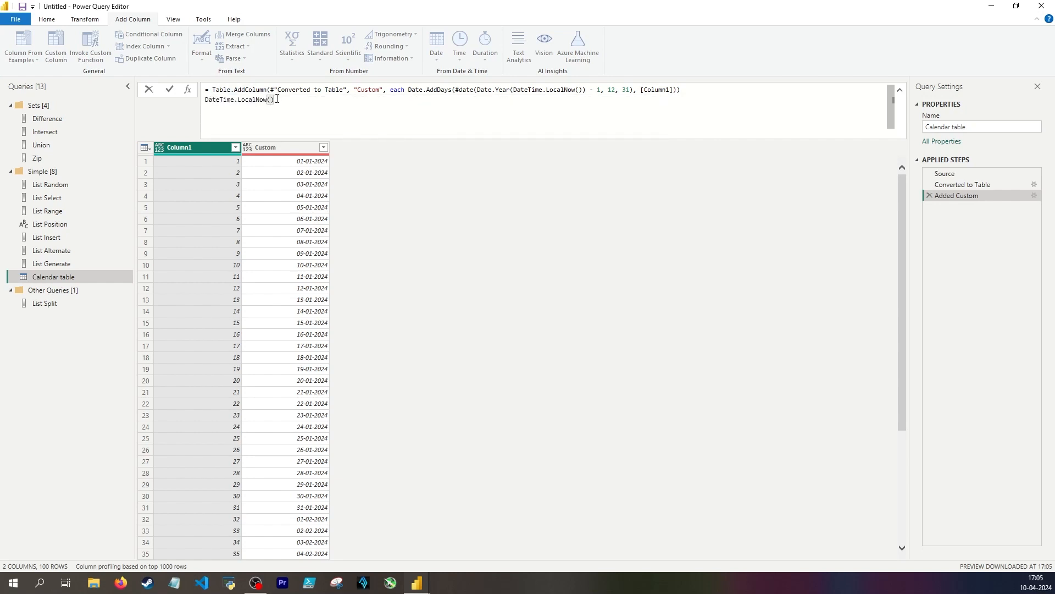
key("ctrl+z")
key("ctrl+z")
key("ctrl+z")
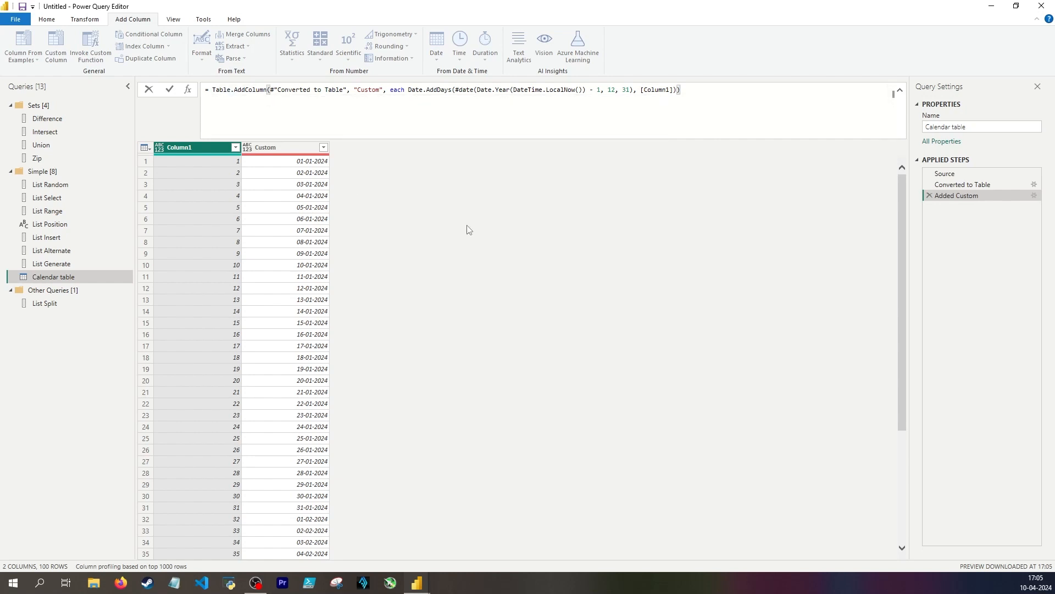
Change the List Generate condition to each _ <= DaysFromFirstJan + 1 and check the last dates in Calendar table
left_click(274, 162)
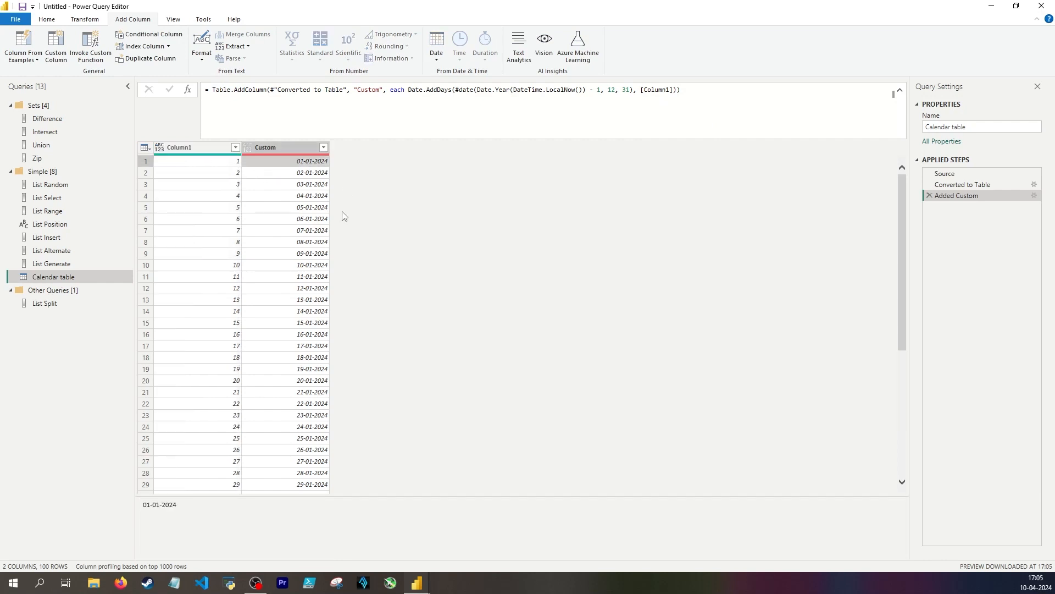
scroll(299, 247, "down", 15)
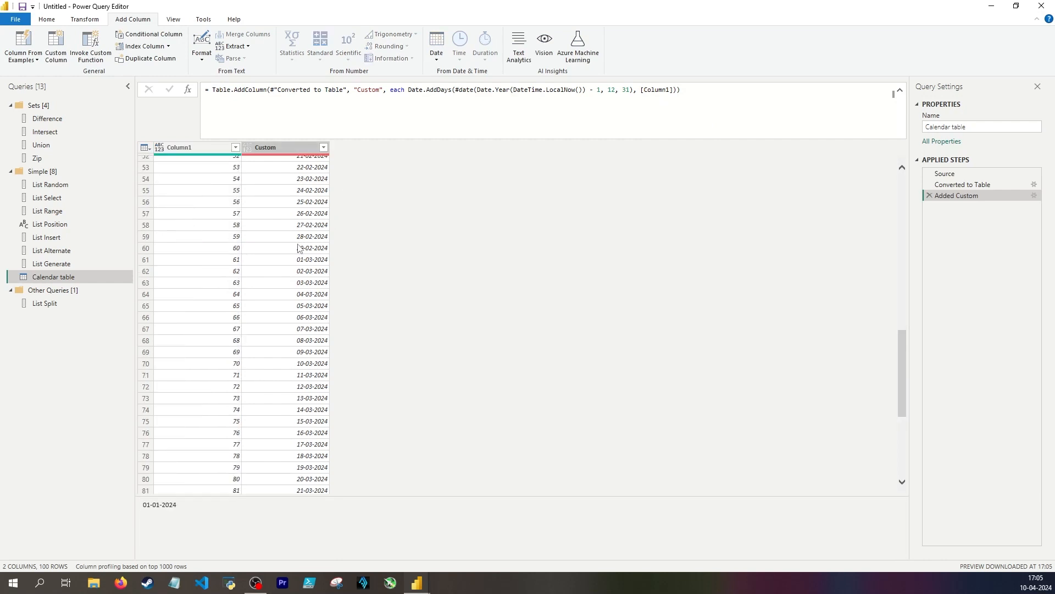
scroll(299, 247, "down", 5)
left_click(282, 488)
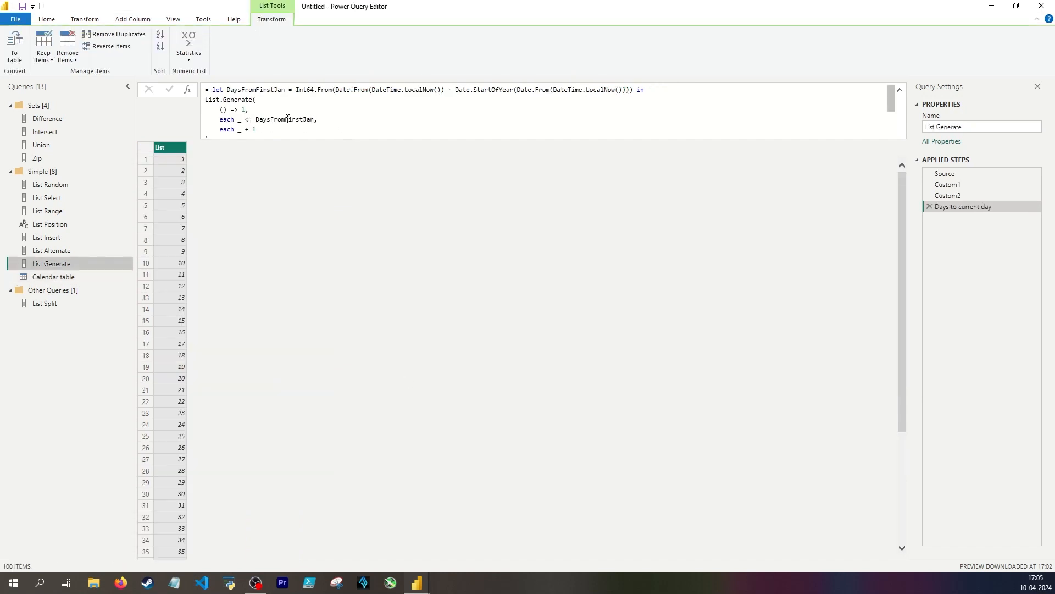
type("+ 1")
key("Return")
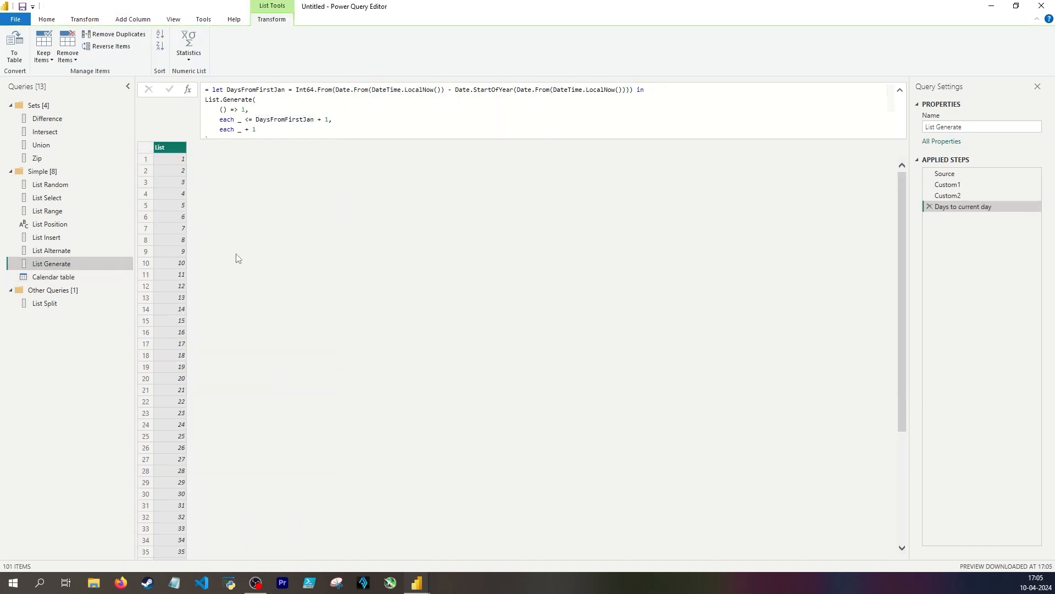
left_click(103, 276)
scroll(283, 278, "down", 20)
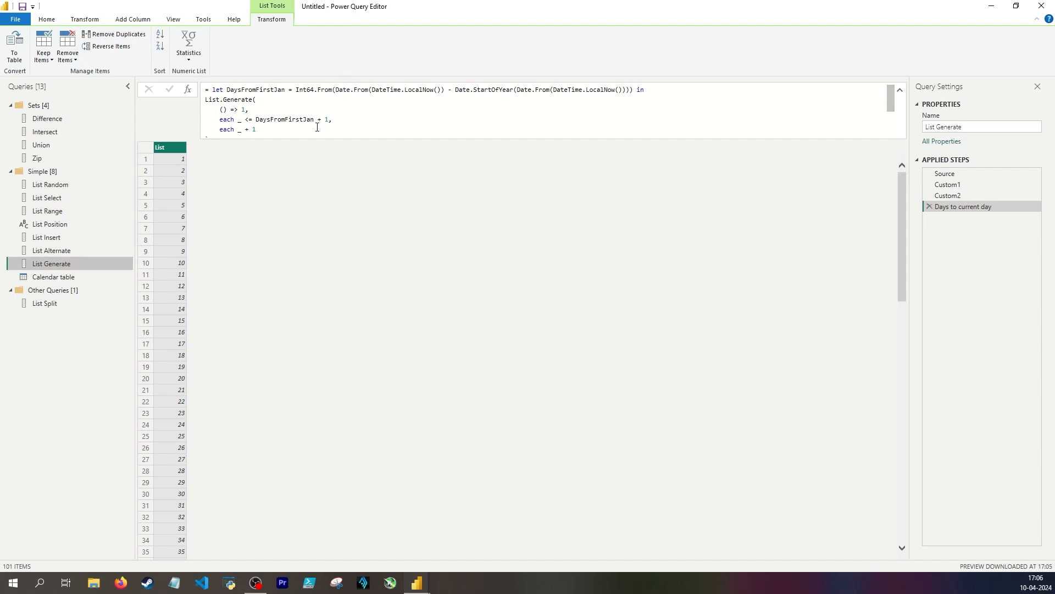
Remove the - 1 year offset from the #date expression in the Calendar table's Custom column formula, apply it and check the first date
left_click_drag(295, 89, 440, 90)
left_click(70, 276)
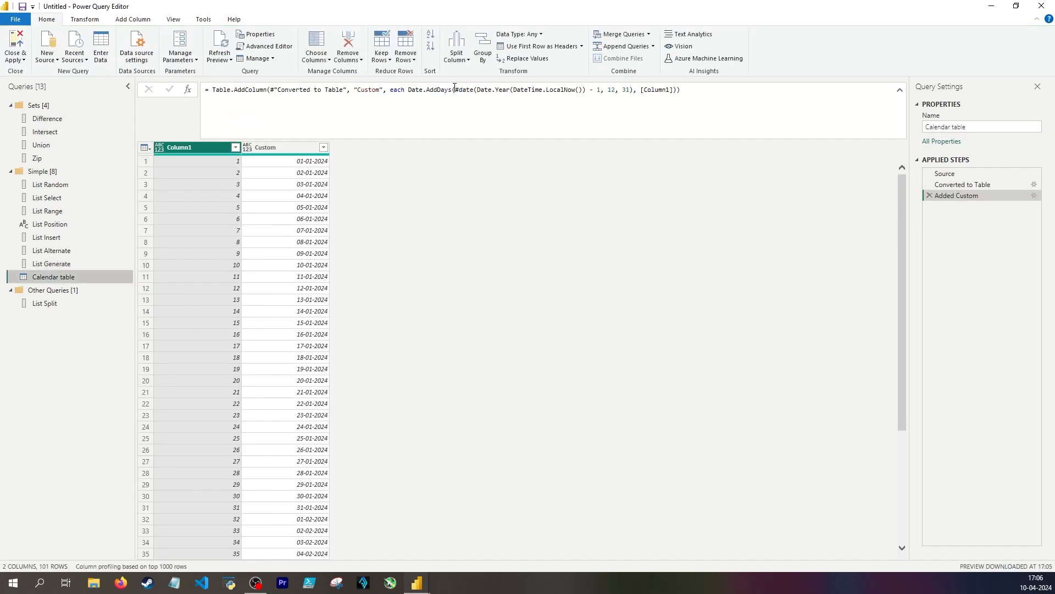
left_click_drag(455, 90, 583, 90)
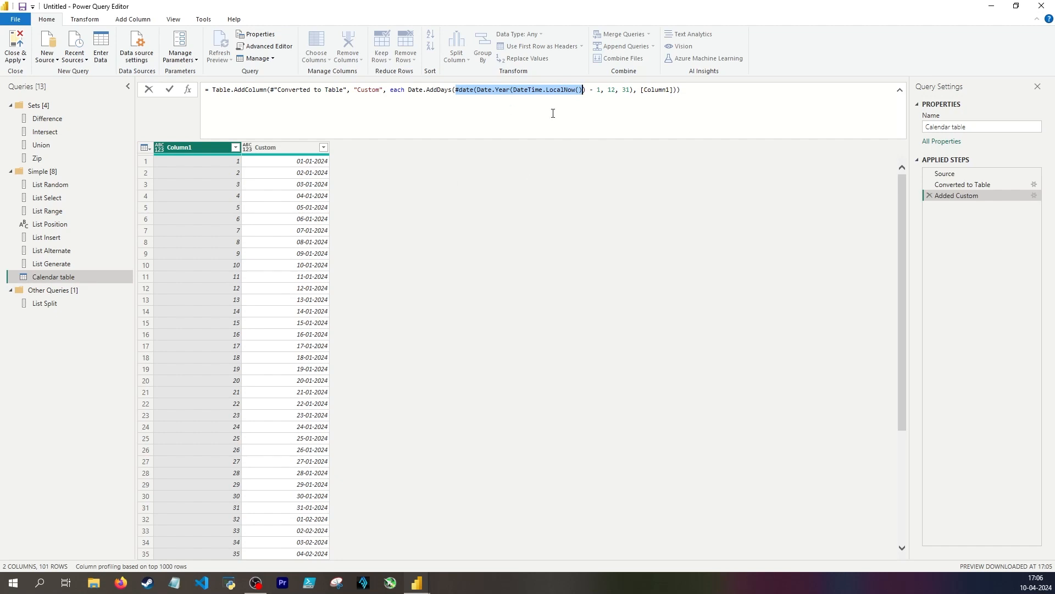
left_click_drag(603, 90, 589, 90)
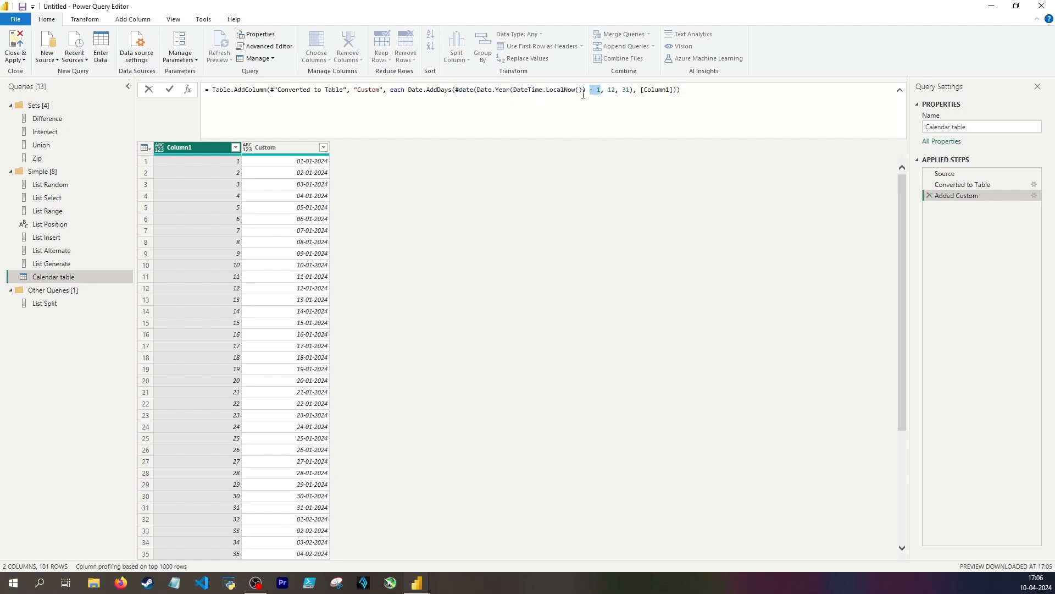
left_click(328, 252)
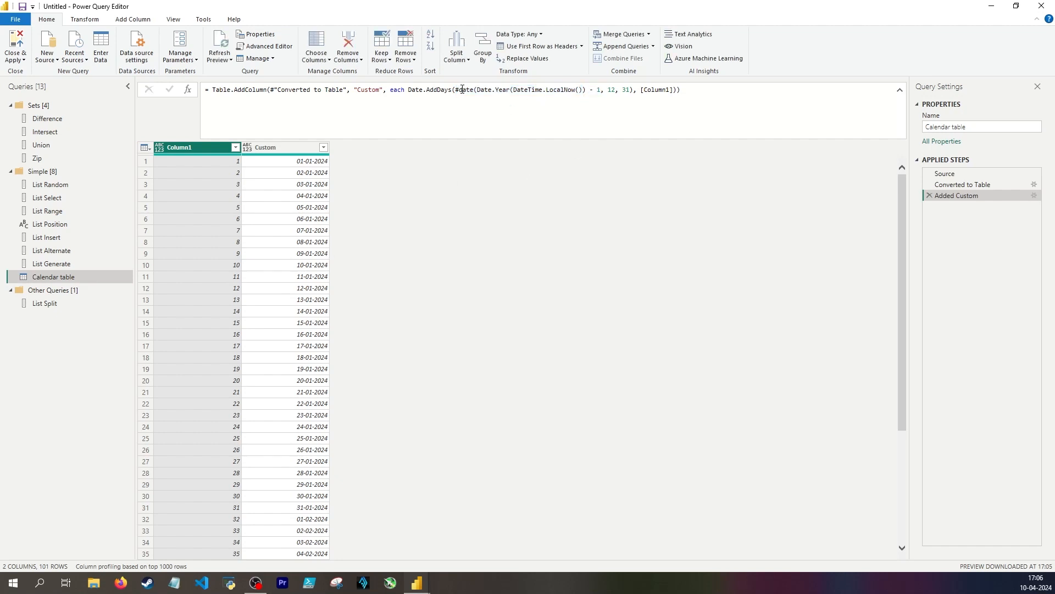
left_click_drag(478, 89, 582, 90)
left_click(599, 98)
key("BackSpace")
key("BackSpace")
key("BackSpace")
key("BackSpace")
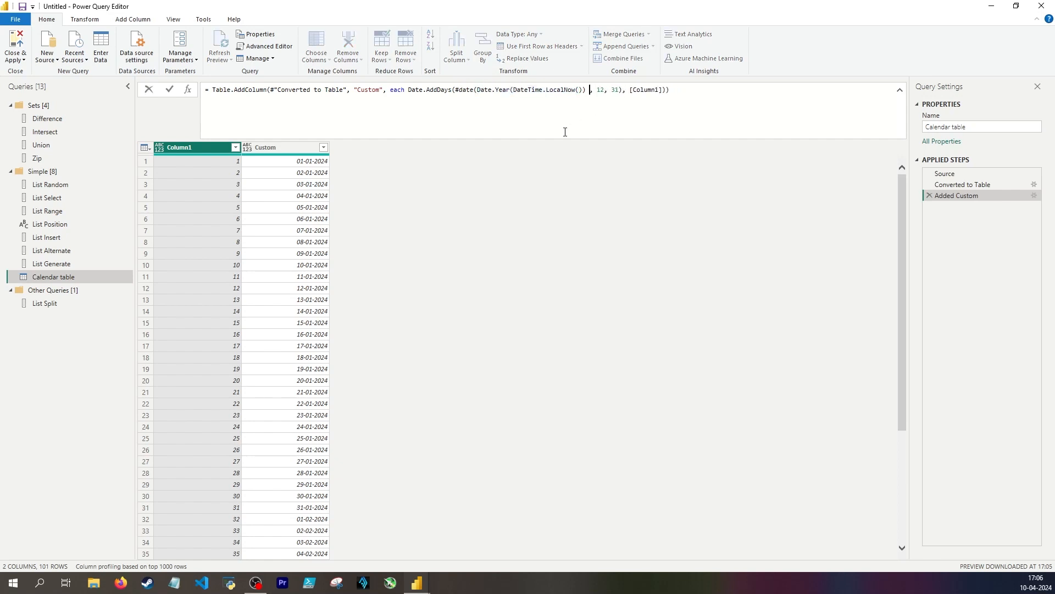
left_click(291, 161)
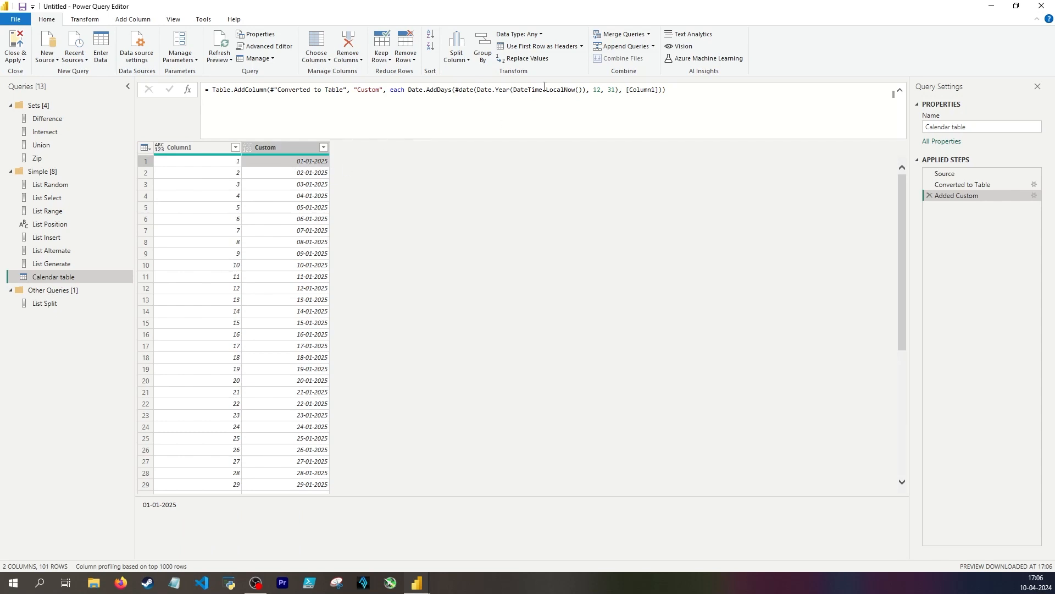
Change the month and day in the Calendar table's #date expression to 1, 1, apply it and check the first date
left_click_drag(478, 91, 587, 90)
double_click(599, 91)
type("1")
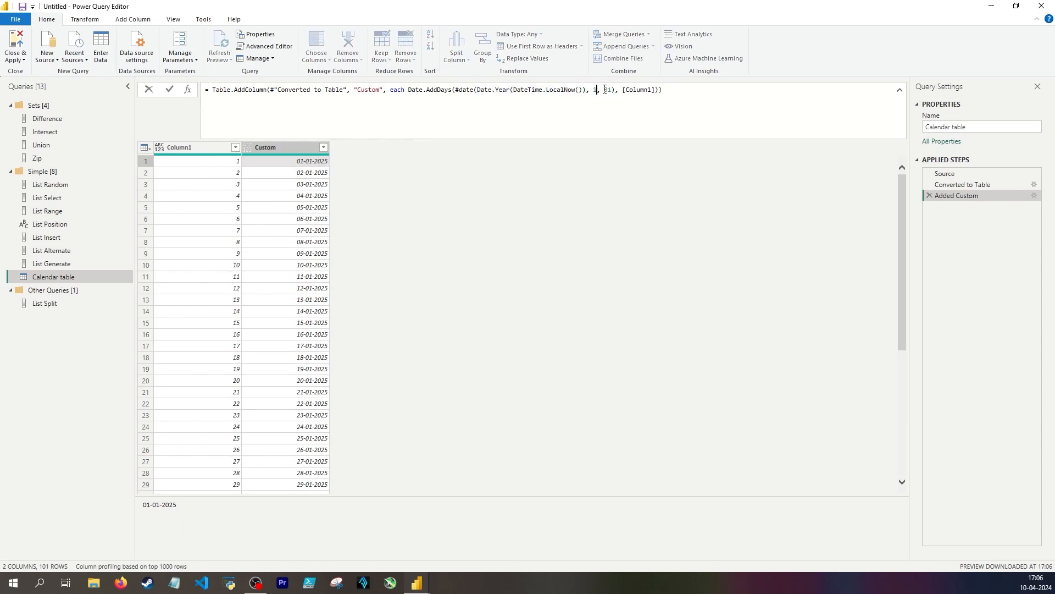
double_click(608, 90)
type("1")
left_click(296, 162)
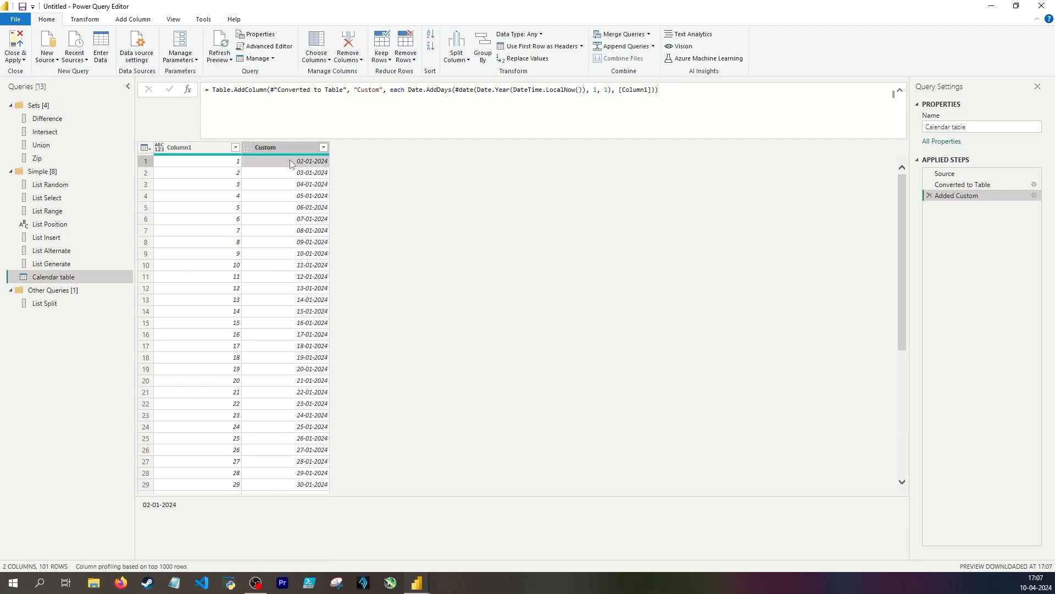
In List Generate's Days to current day step, set the start value to 0 and the condition to each _ <= DaysFromFirstJan
left_click(76, 266)
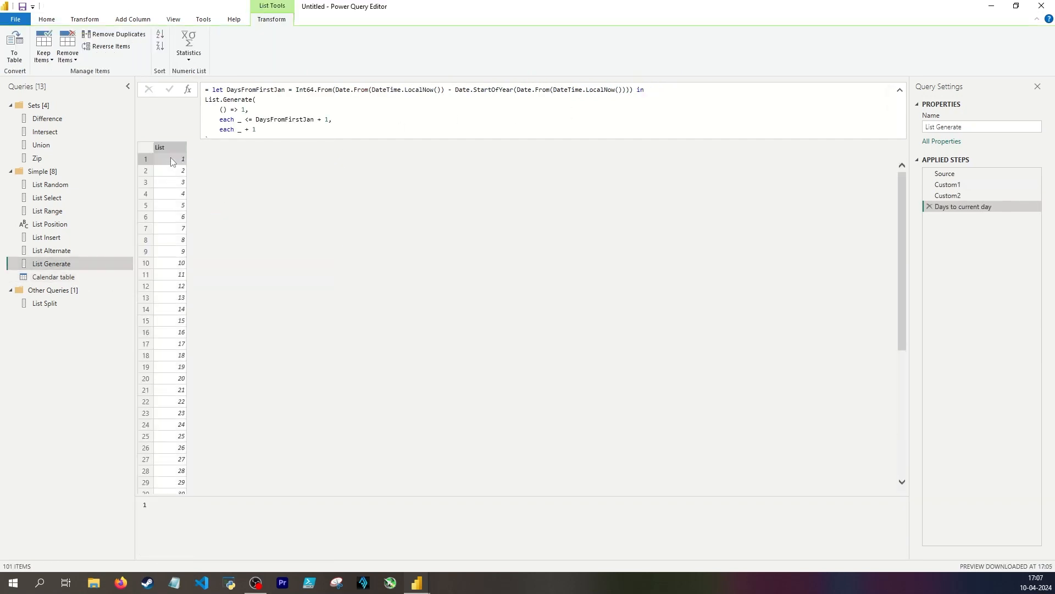
left_click(241, 109)
double_click(243, 109)
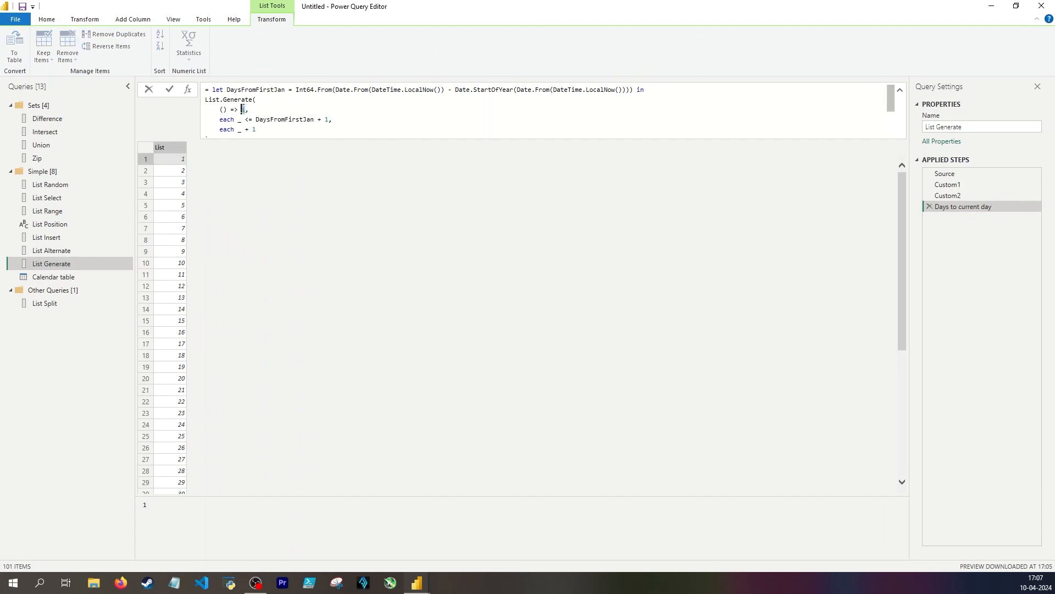
type("0")
key("Return")
left_click(328, 120)
key("BackSpace")
key("BackSpace")
key("BackSpace")
key("BackSpace")
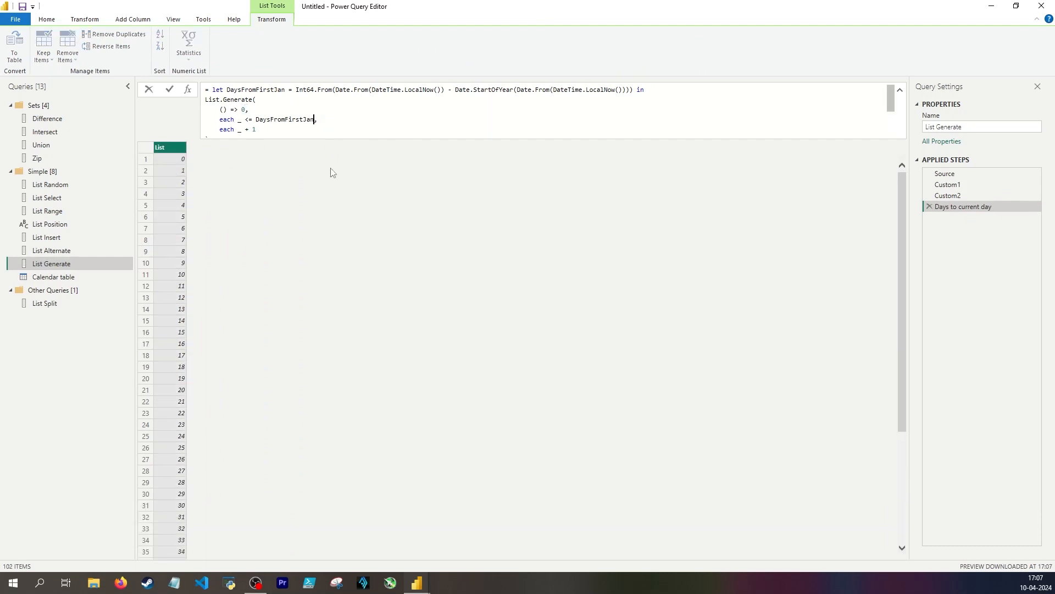
Check Calendar table's first and last dates against List Generate's start value and the #date expression in the Custom column formula
left_click(54, 276)
scroll(292, 329, "down", 20)
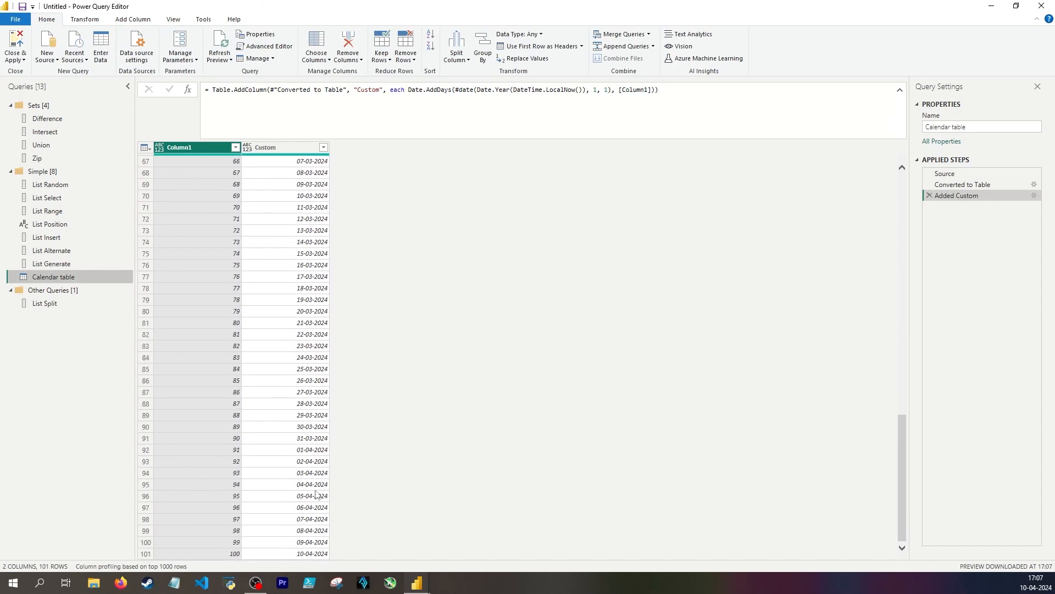
scroll(296, 428, "up", 20)
left_click(52, 263)
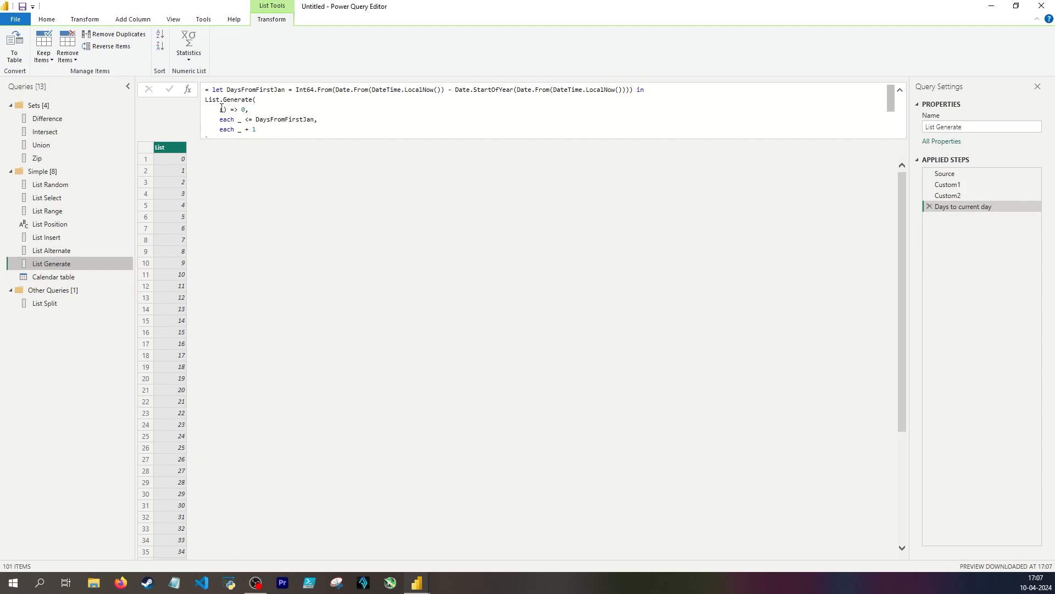
left_click_drag(220, 109, 257, 106)
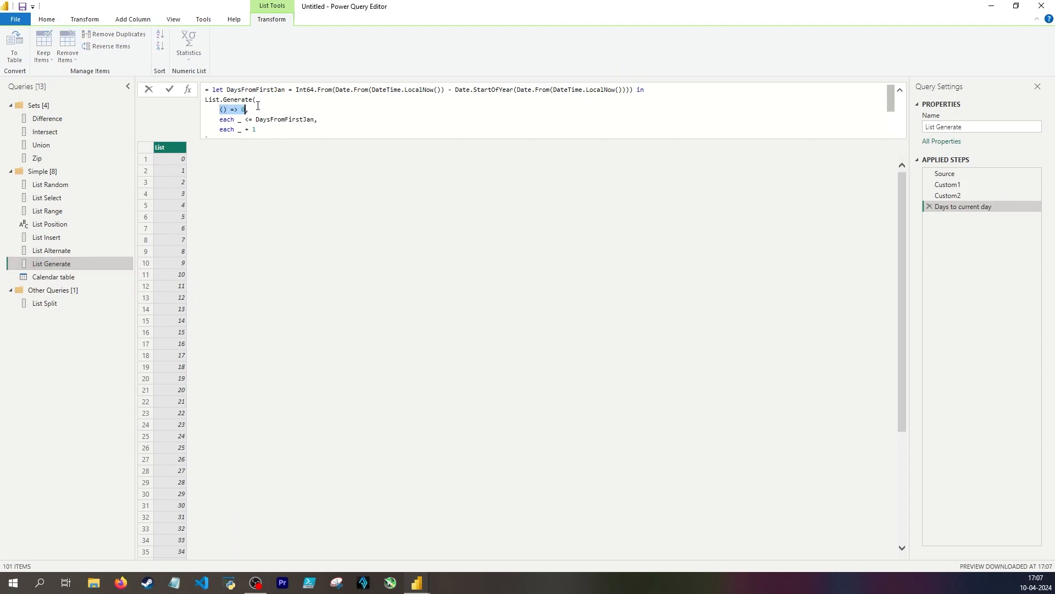
left_click(42, 277)
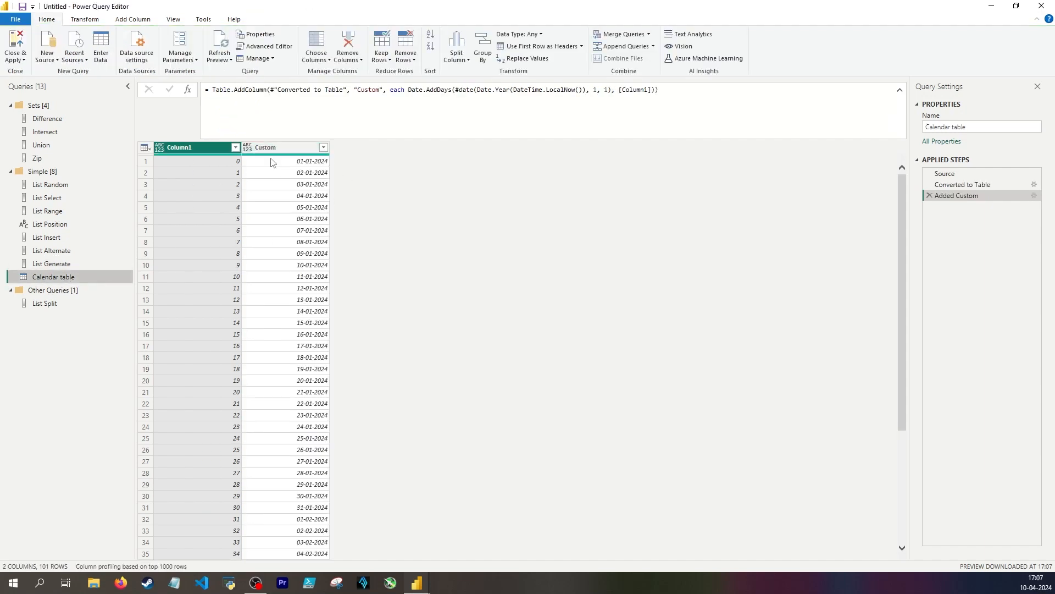
left_click(199, 164)
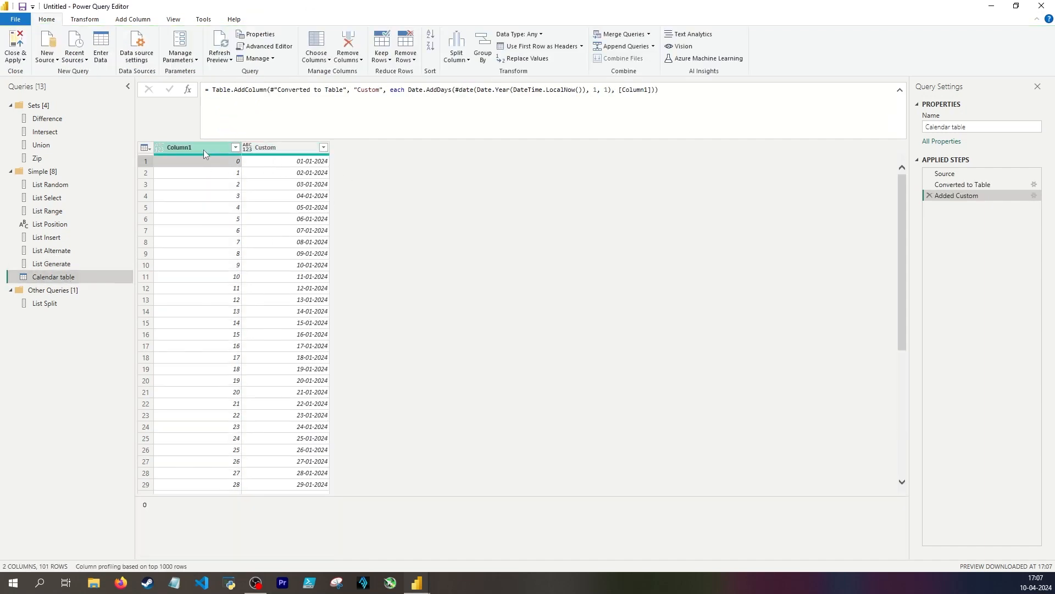
left_click(286, 172)
left_click_drag(456, 90, 607, 89)
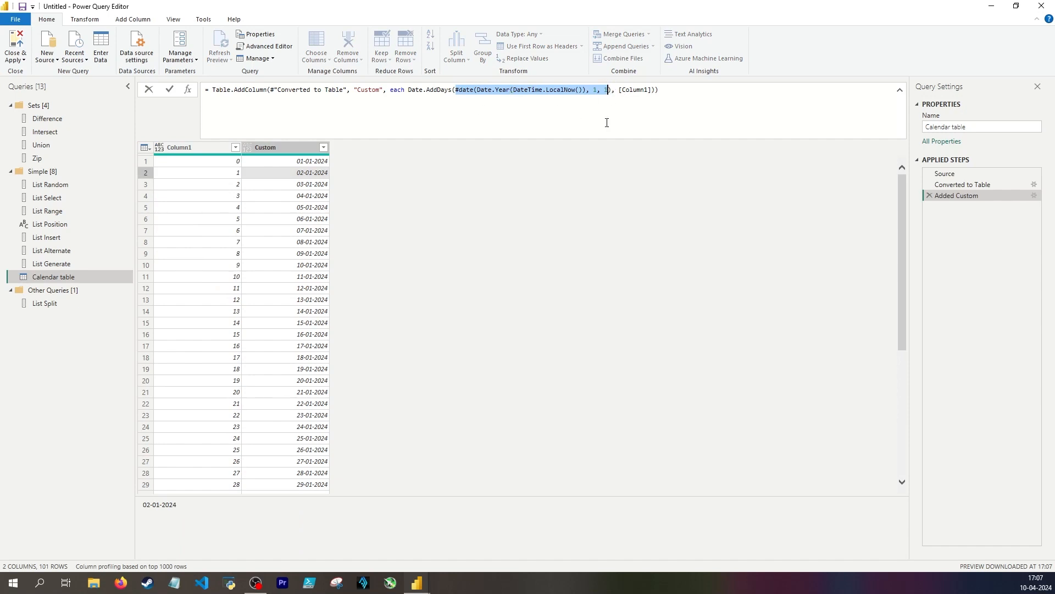
left_click(262, 160)
left_click(206, 160)
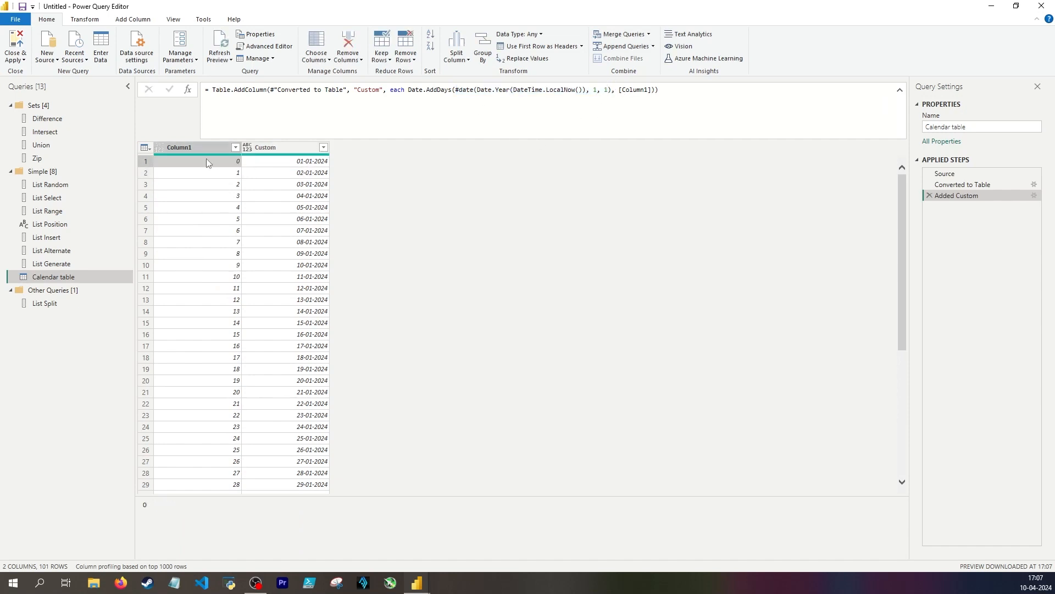
left_click(296, 161)
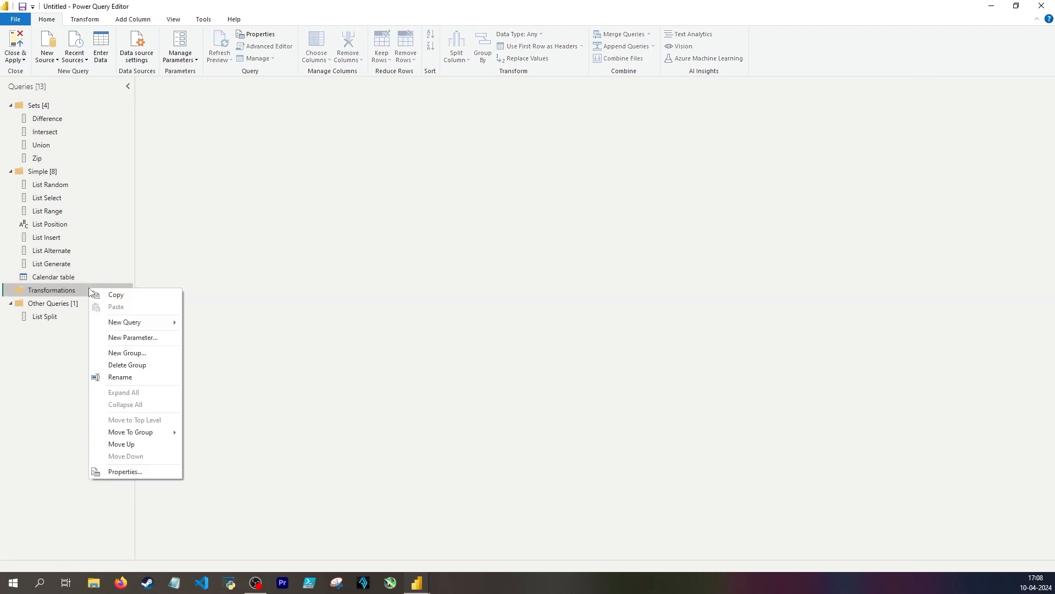
Create a blank query in the Transformations group and name it List Transform
mouse_move(138, 322)
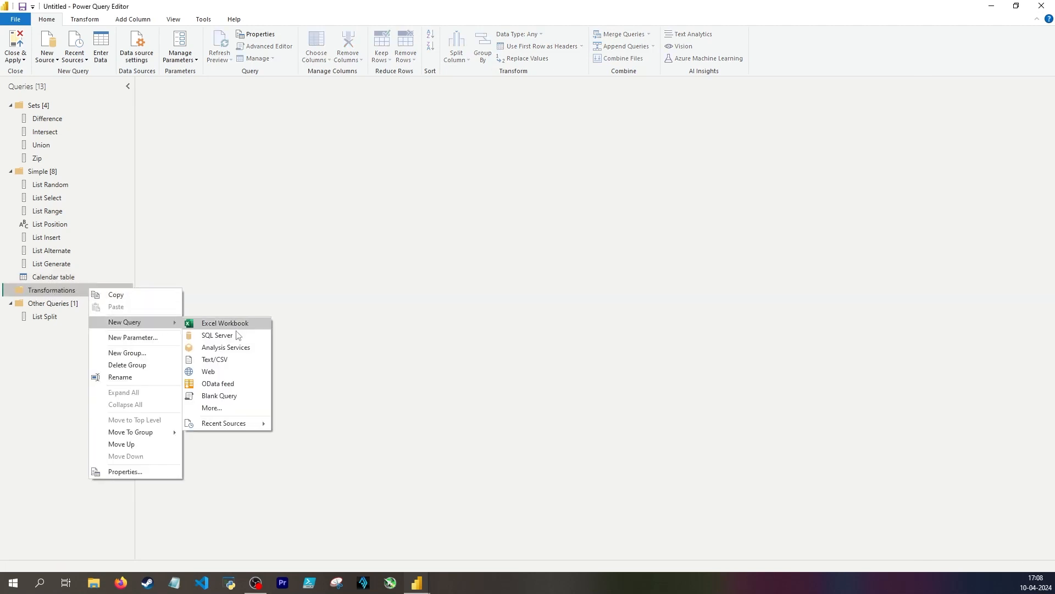
left_click(220, 322)
double_click(78, 305)
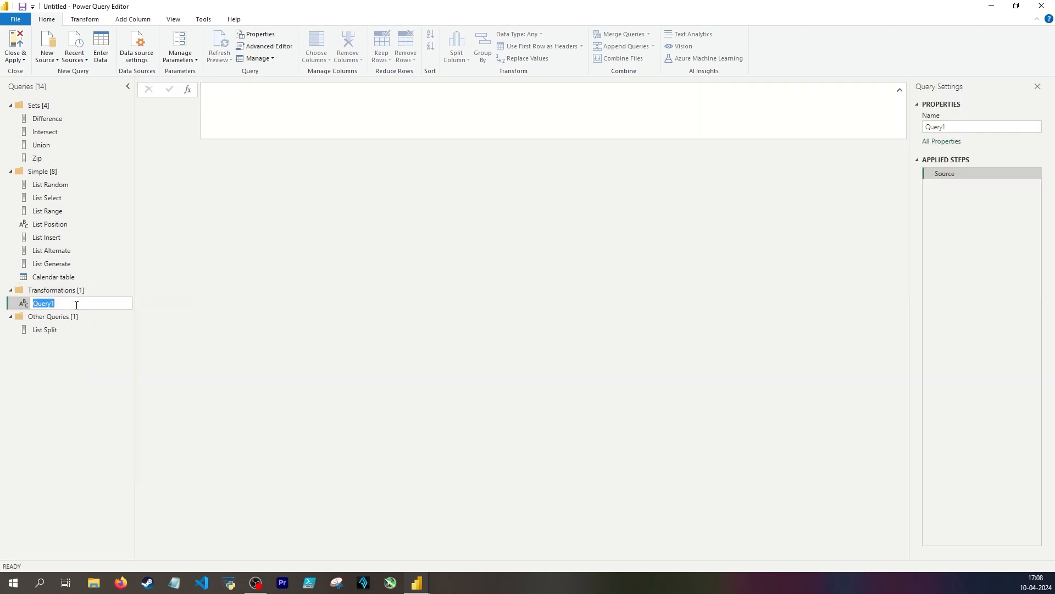
type("List Transform")
Define the List Transform query's Source step as a list of the numbers 1 to 10
left_click(287, 110)
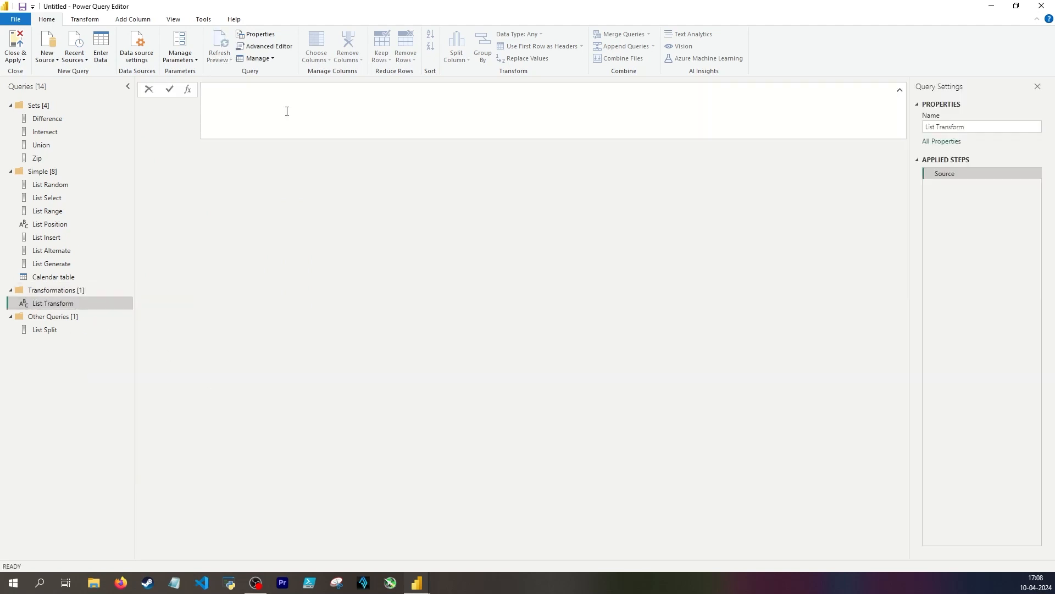
type("Source")
key("Return")
Add a custom step with the formula List.Transform(Source, each _ * _), apply it and inspect the second value
double_click(212, 90)
type("List.Transform")
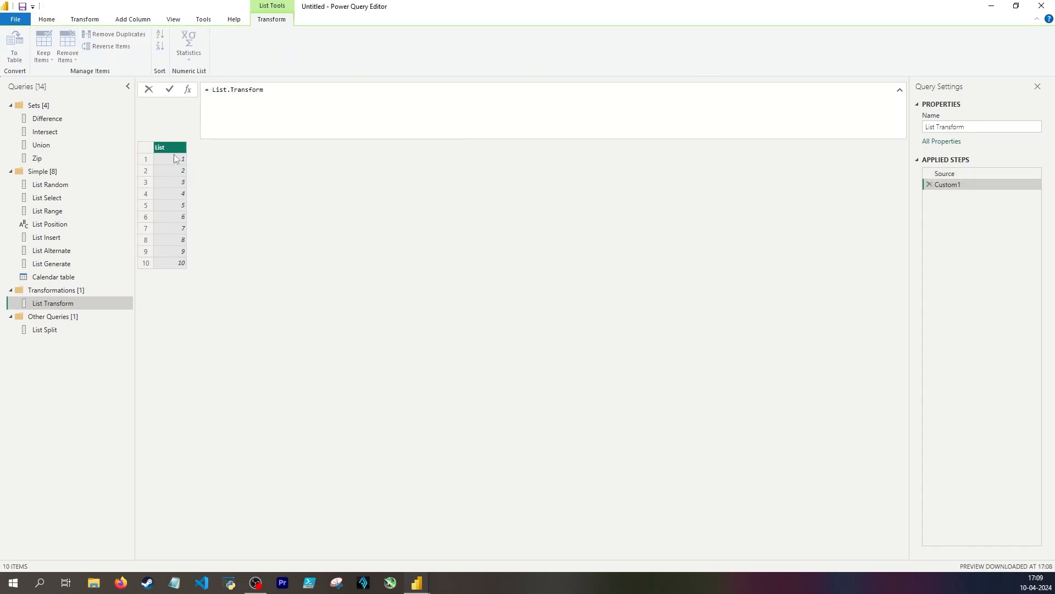
type("(")
key("shift+Return")
type("Sourc")
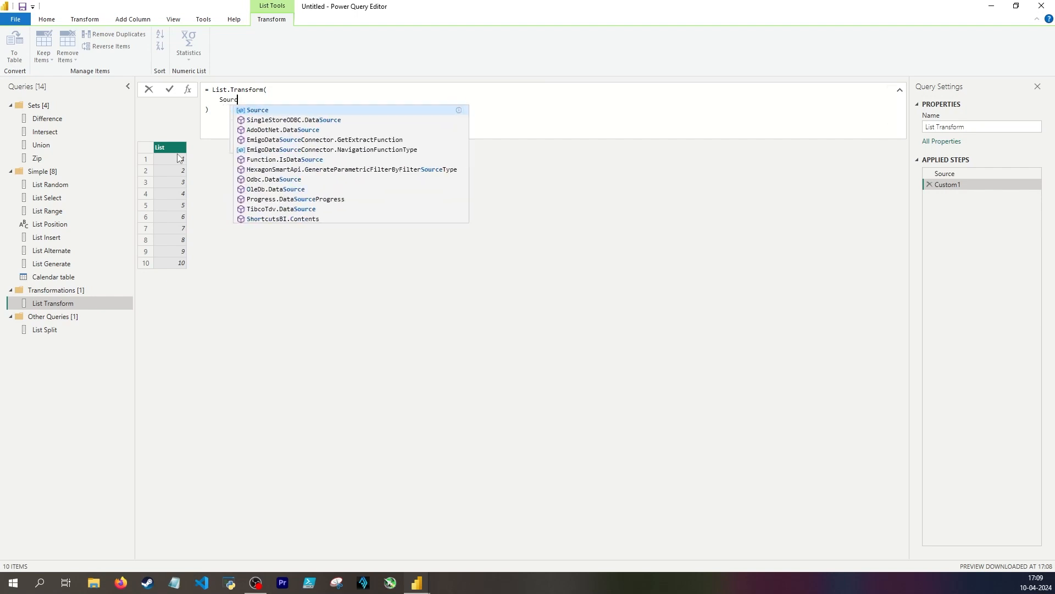
type("e,")
key("shift+Return")
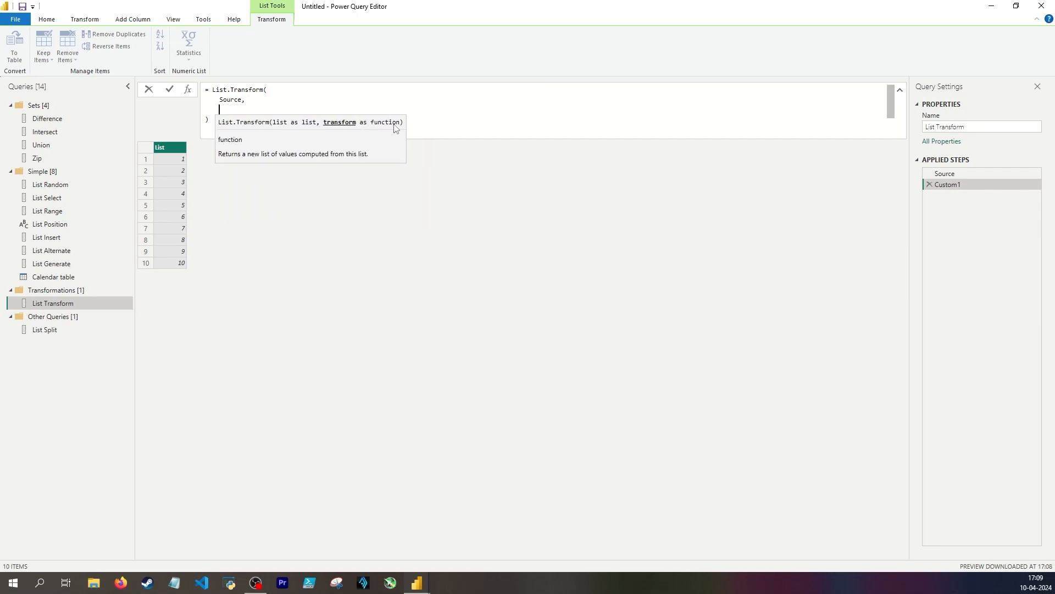
type("each _")
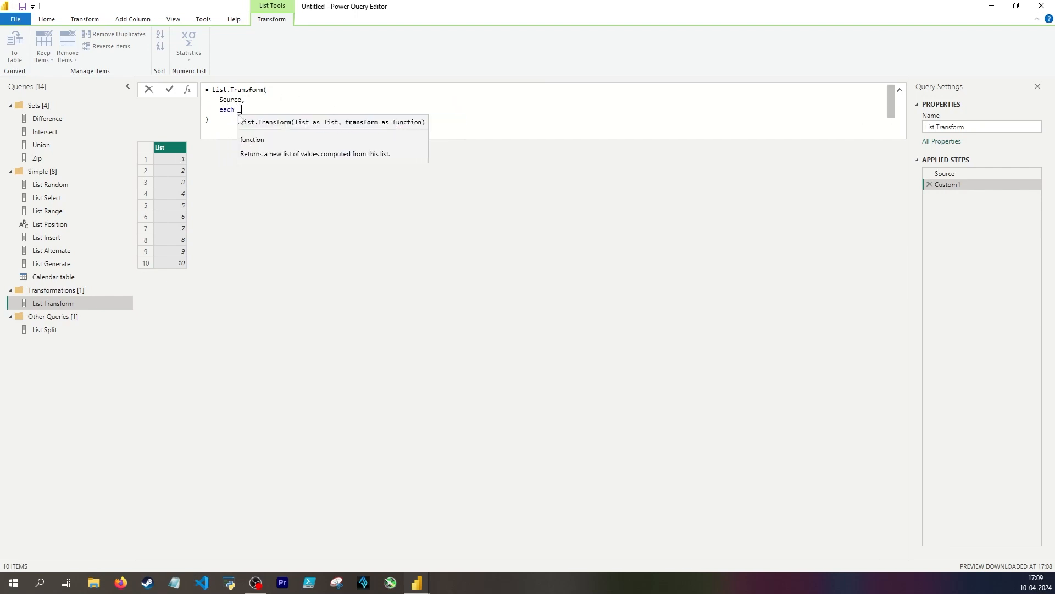
type(" * _")
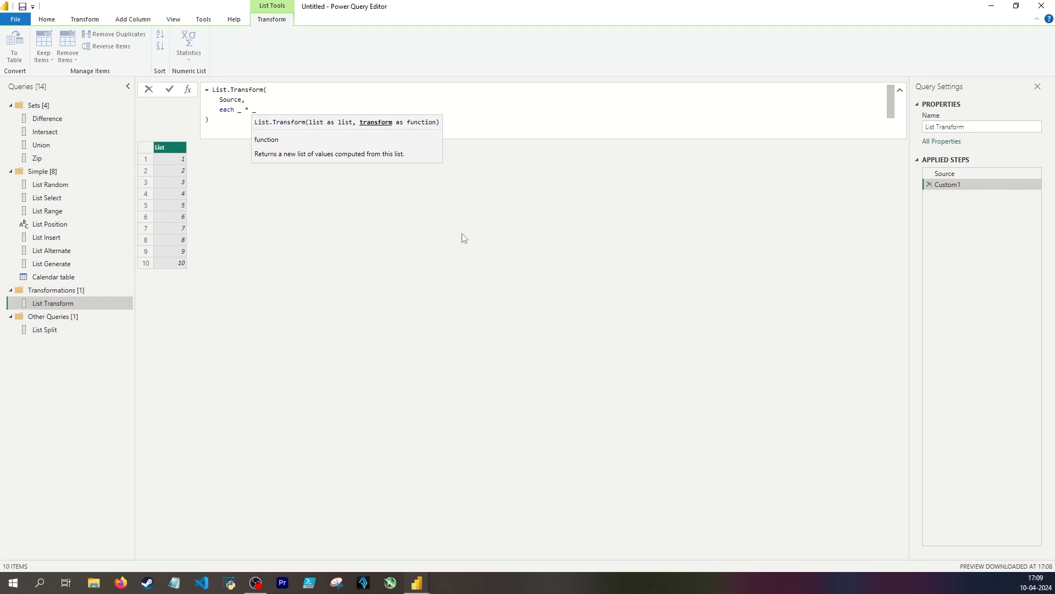
key("Return")
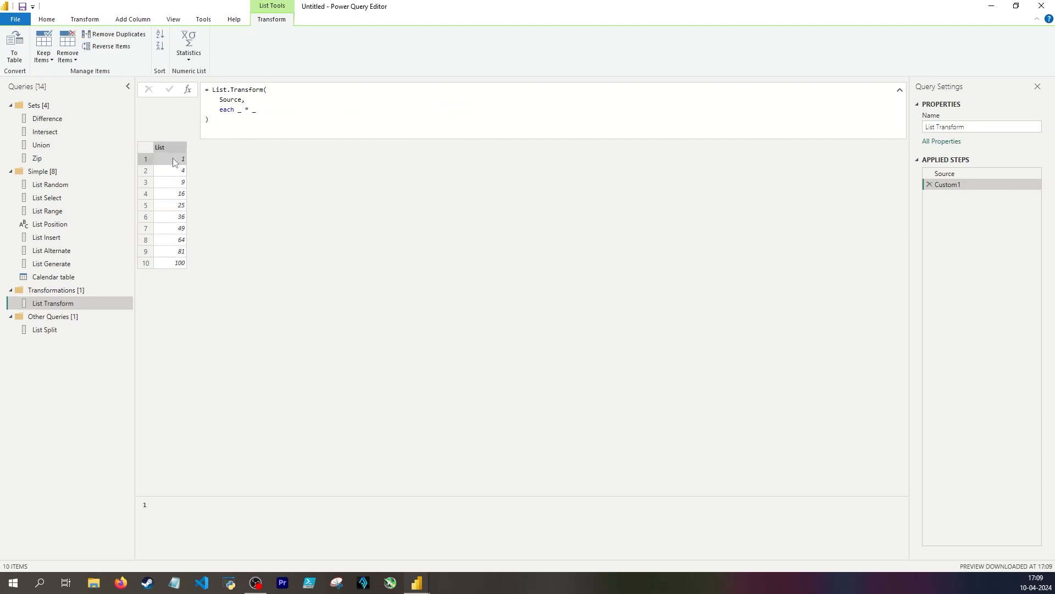
left_click(171, 170)
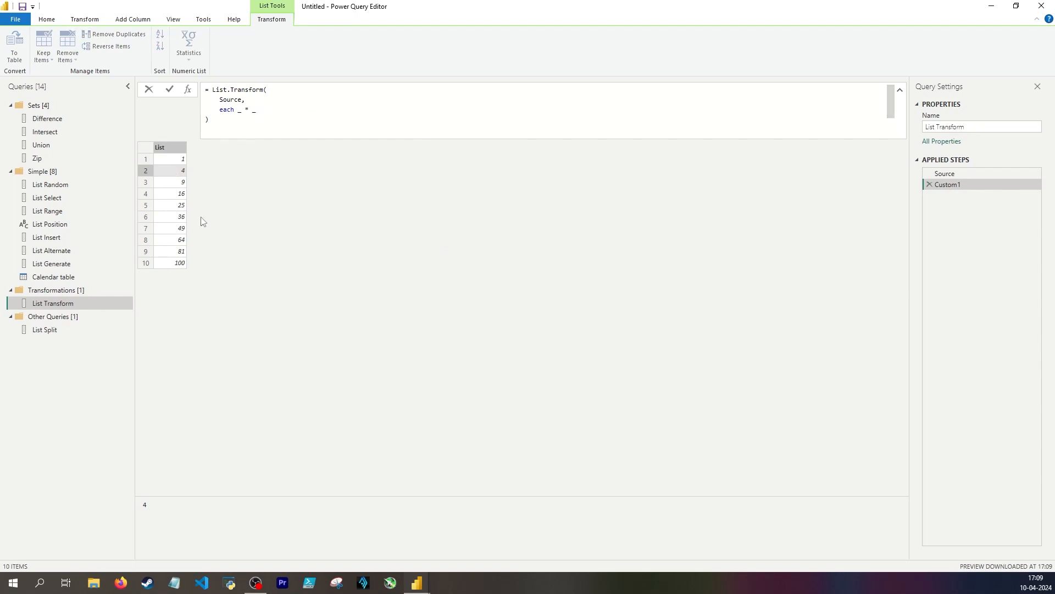
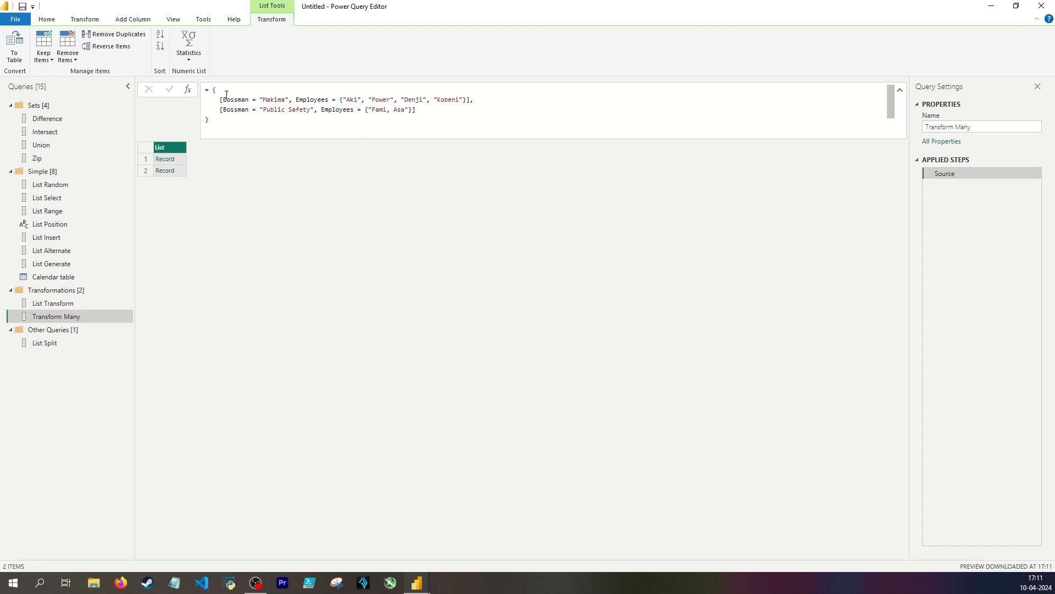
Examine the Bossman and Employees fields of the first record in the Transform Many query's Source step
left_click_drag(220, 102, 480, 102)
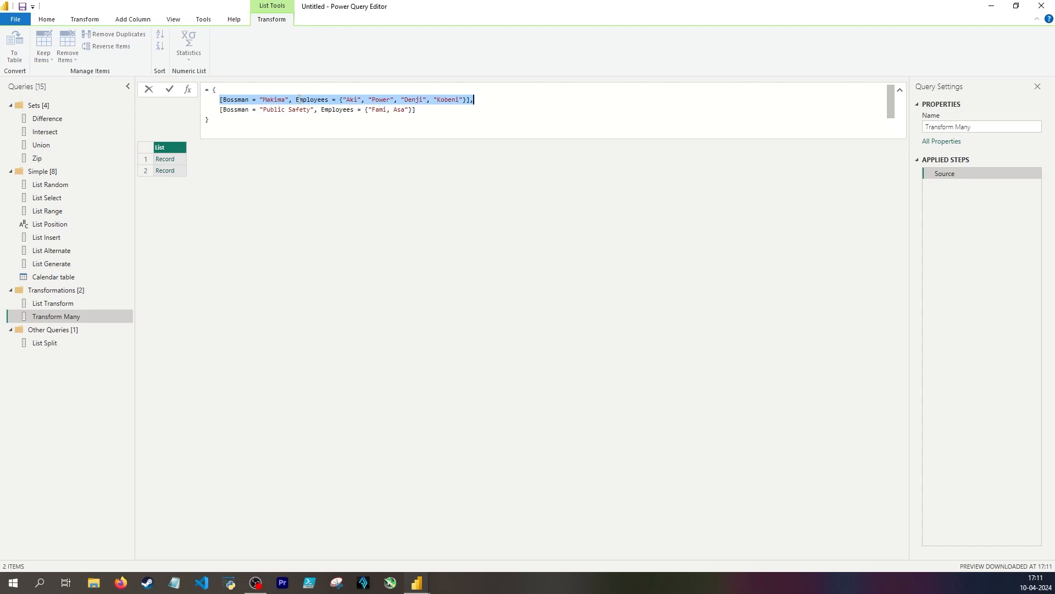
left_click_drag(299, 99, 476, 100)
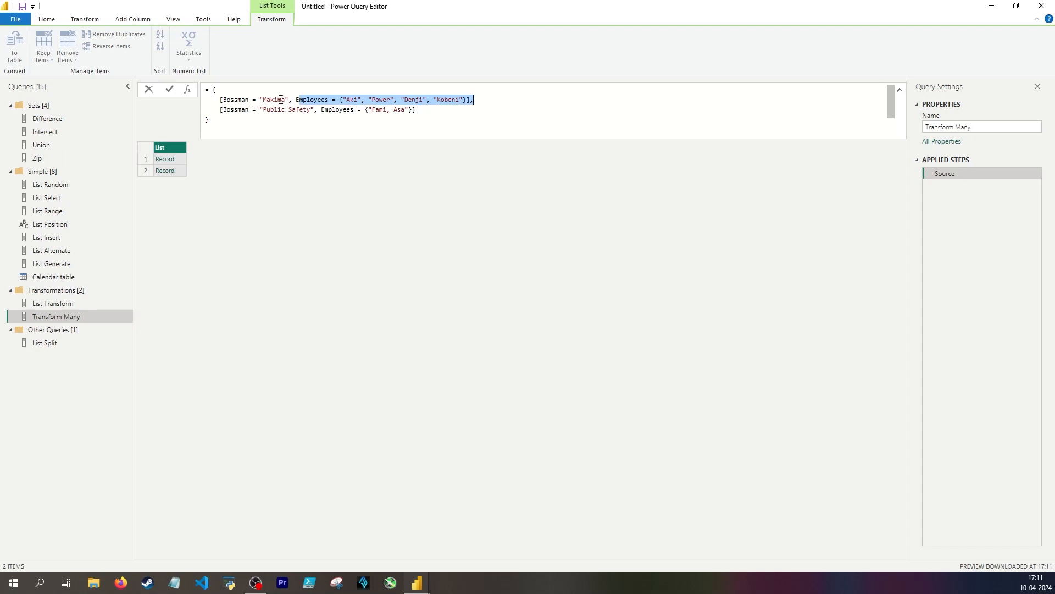
left_click(183, 160)
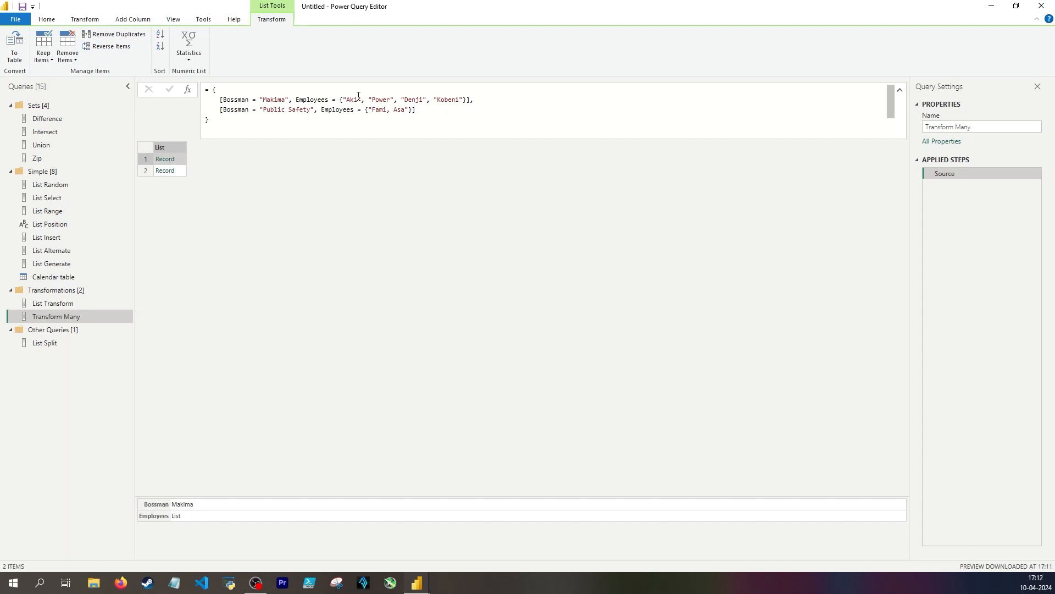
left_click_drag(341, 98, 466, 100)
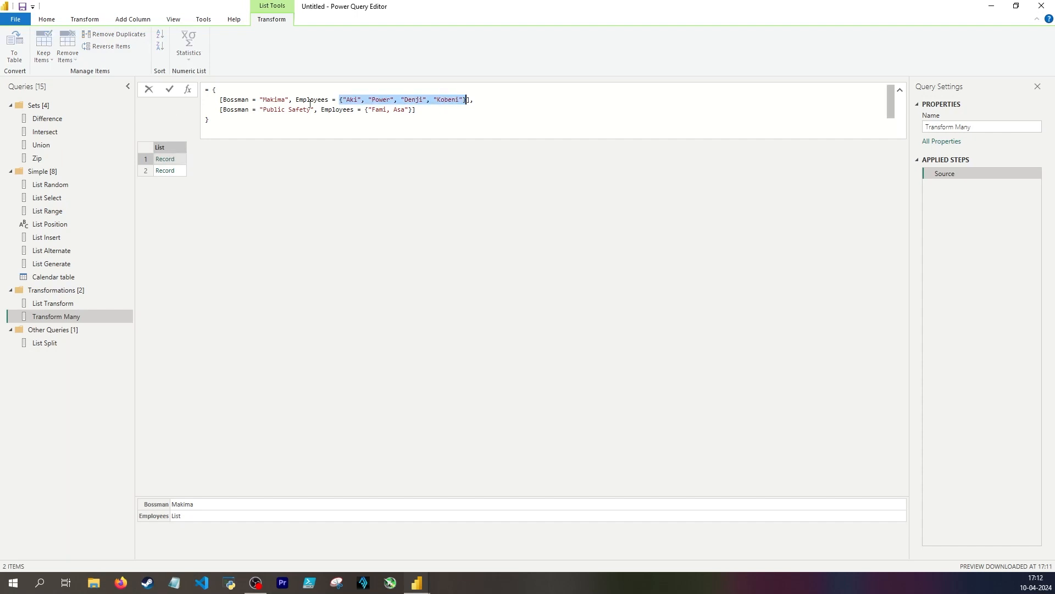
left_click_drag(297, 102, 329, 98)
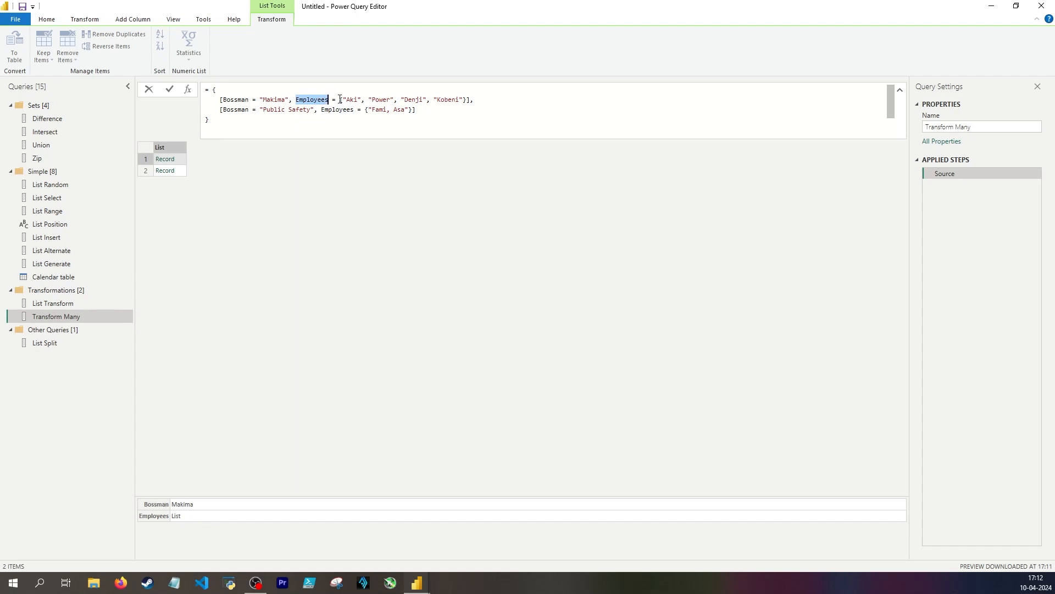
left_click_drag(339, 99, 466, 100)
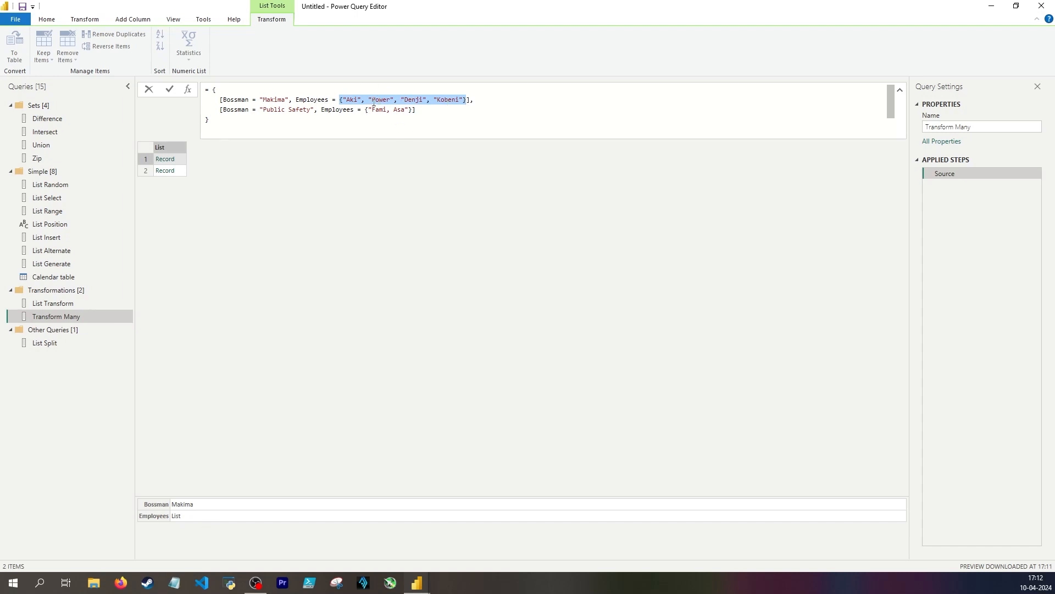
left_click(338, 101)
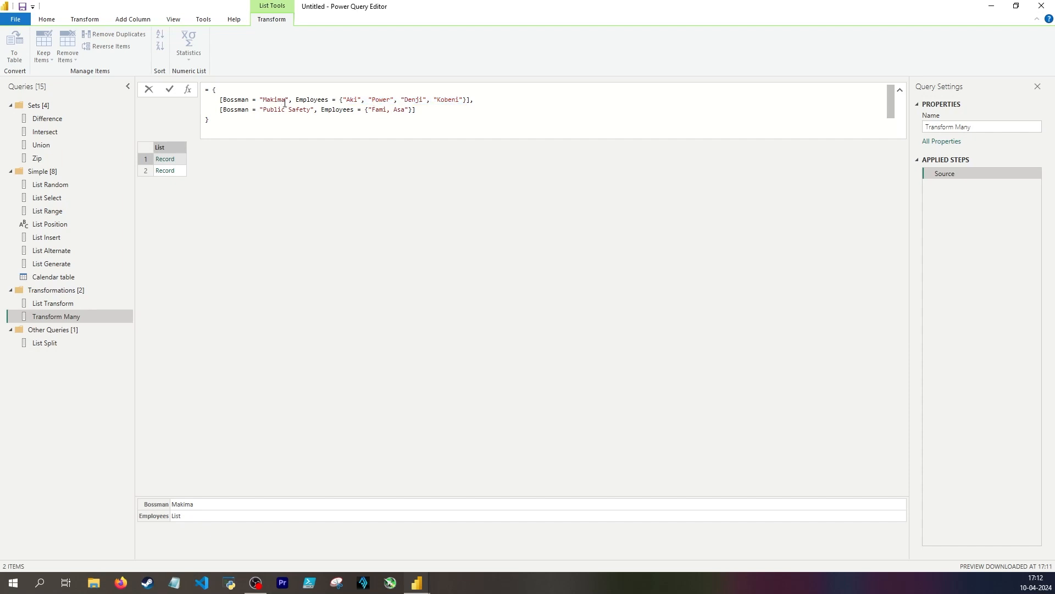
left_click_drag(219, 100, 470, 98)
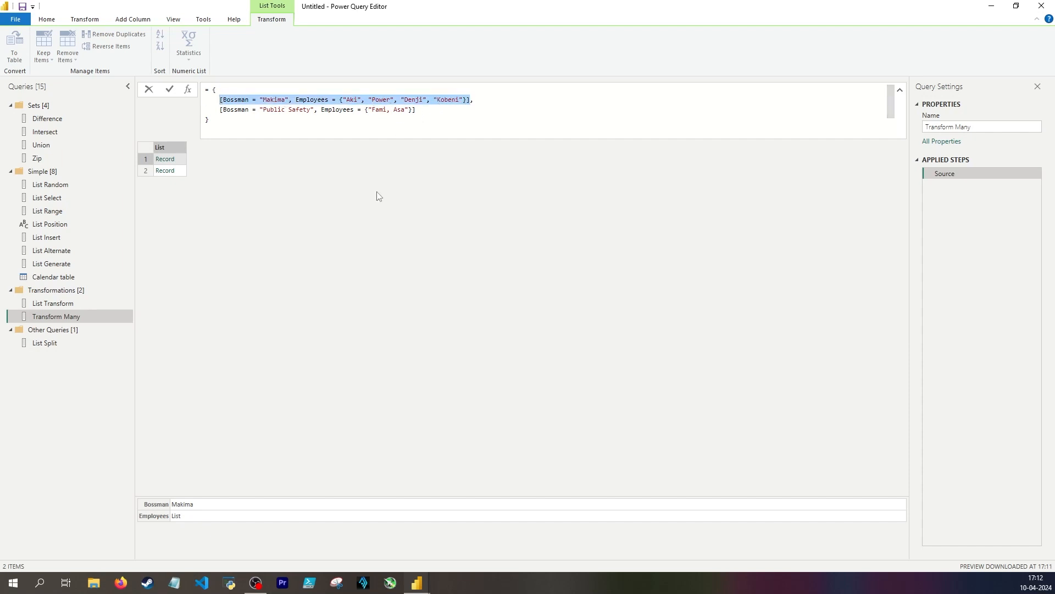
left_click(368, 214)
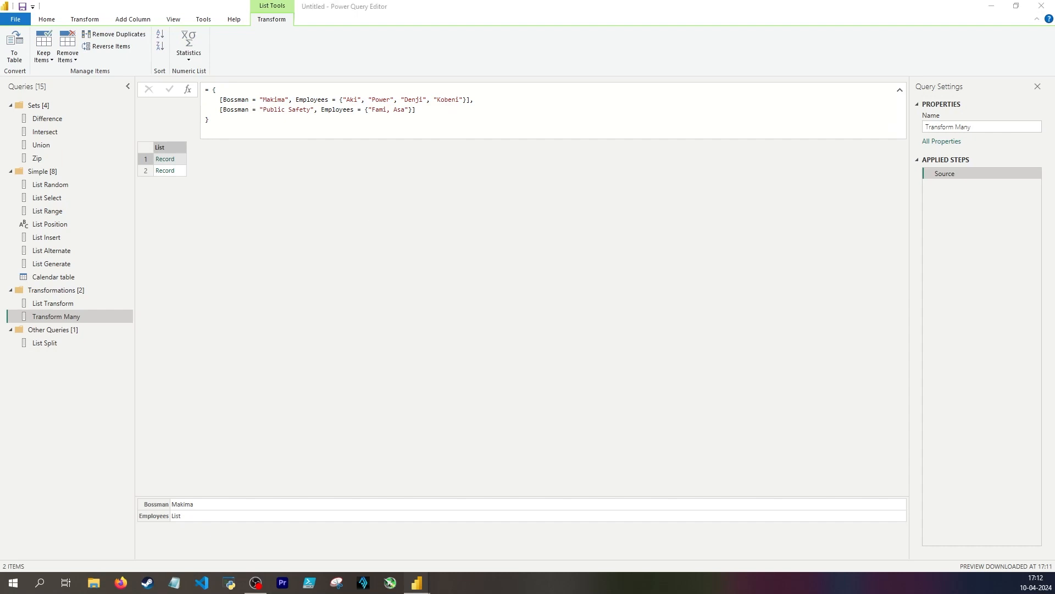
Preview both records of the Source list and compare the first one with its definition in the formula
left_click(180, 171)
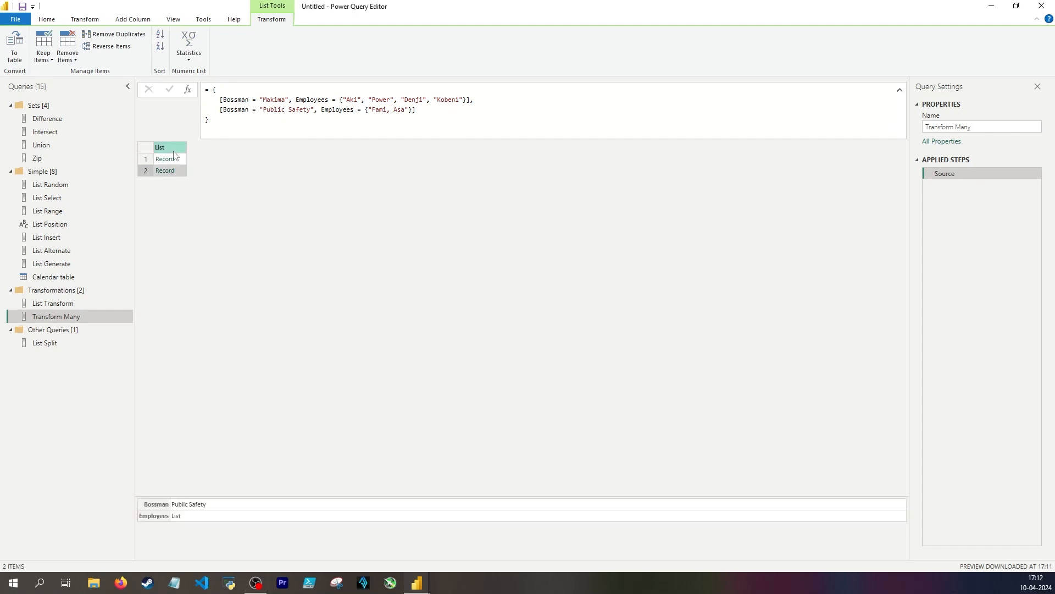
left_click(158, 160)
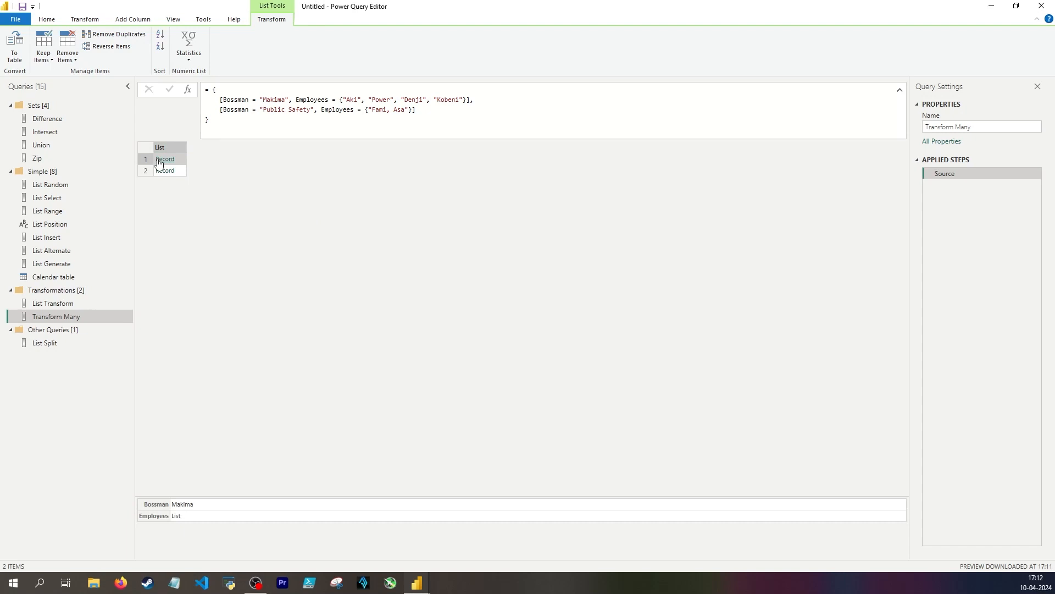
left_click(176, 151)
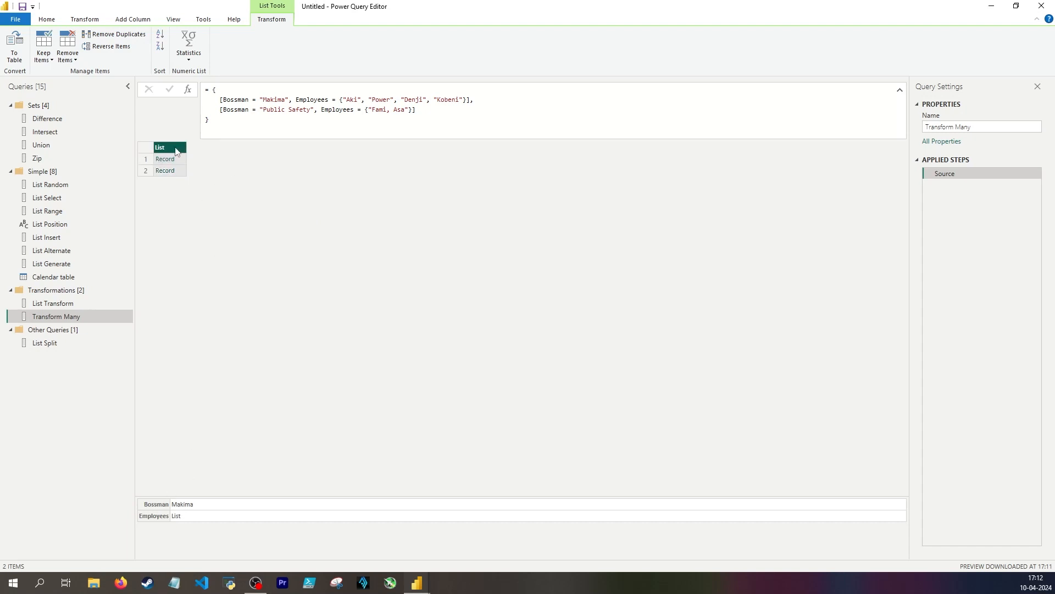
left_click(183, 159)
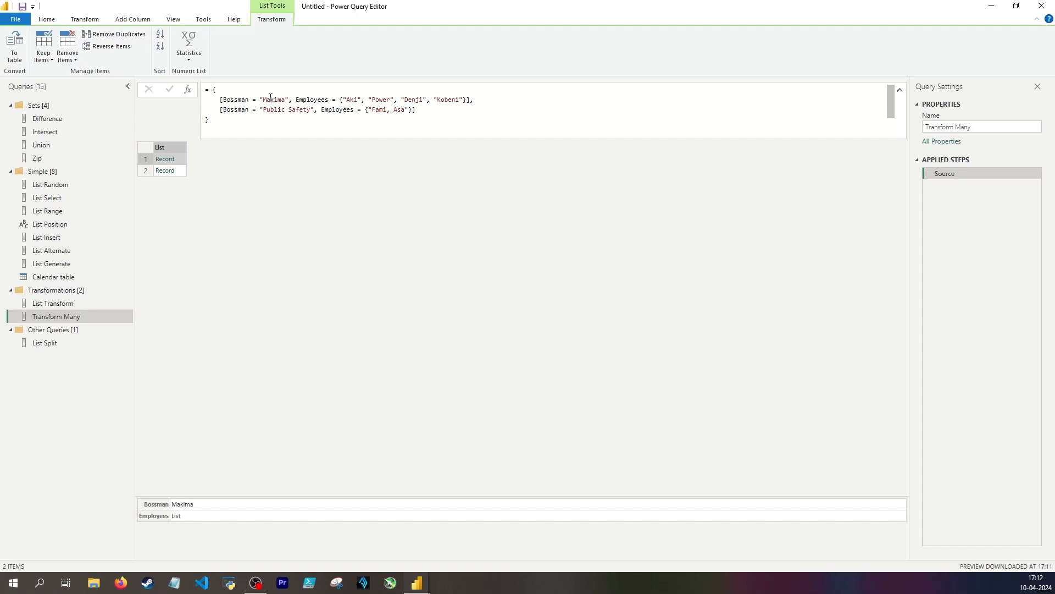
left_click_drag(347, 99, 466, 98)
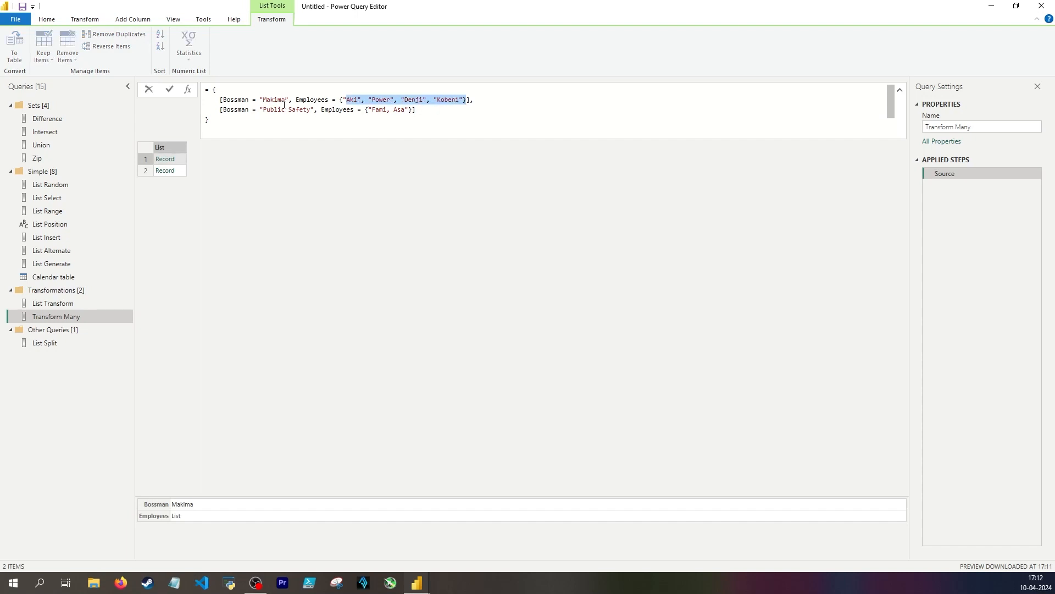
left_click(231, 99)
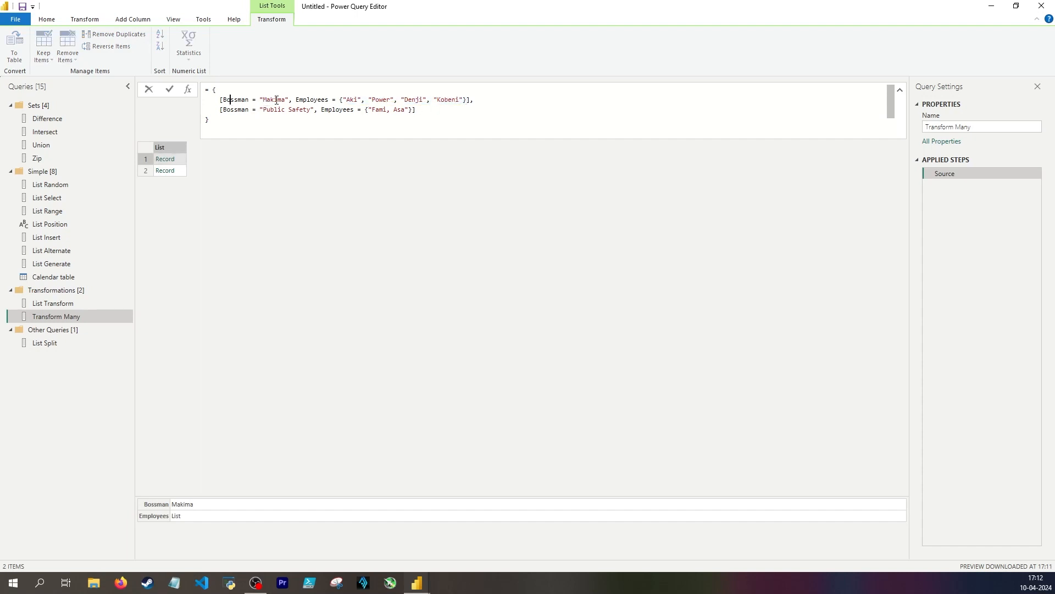
left_click(274, 99)
double_click(354, 99)
Add a custom step to Transform Many and begin a List.TransformMany formula with Source as its list argument
left_click(187, 90)
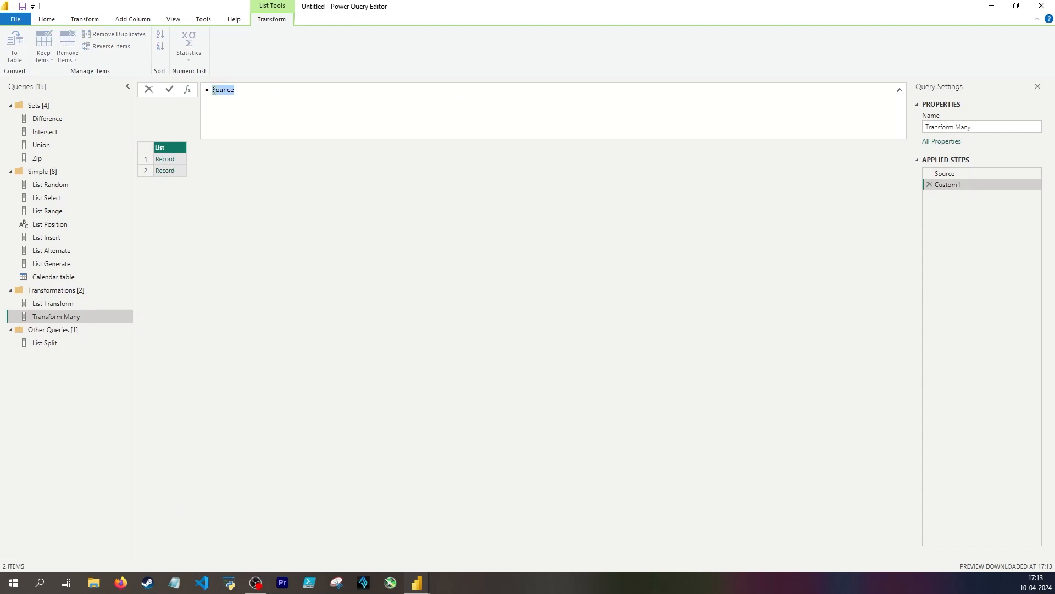
type("List.TransformMany")
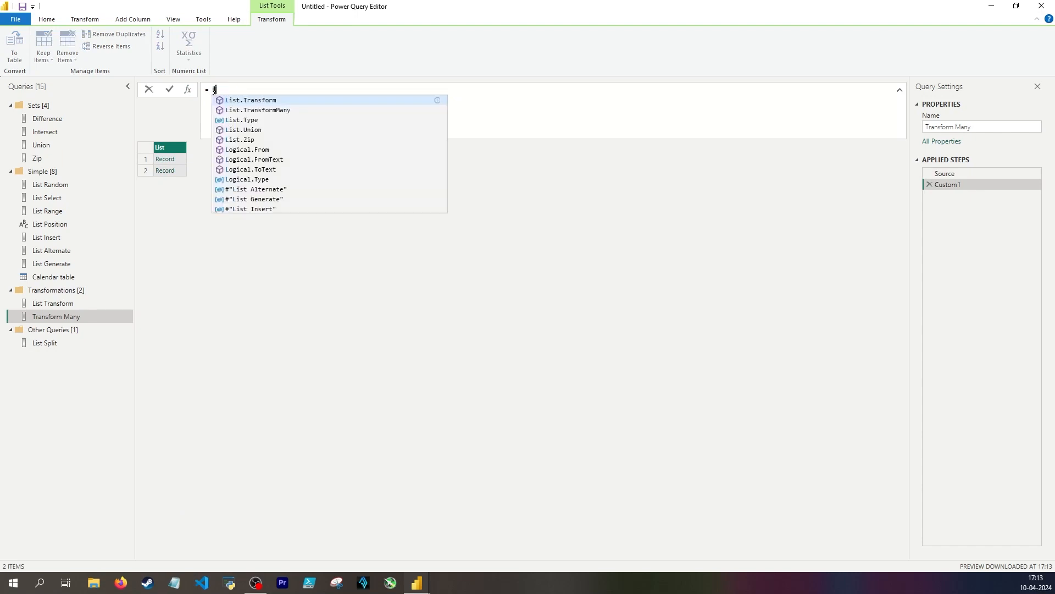
key("Tab")
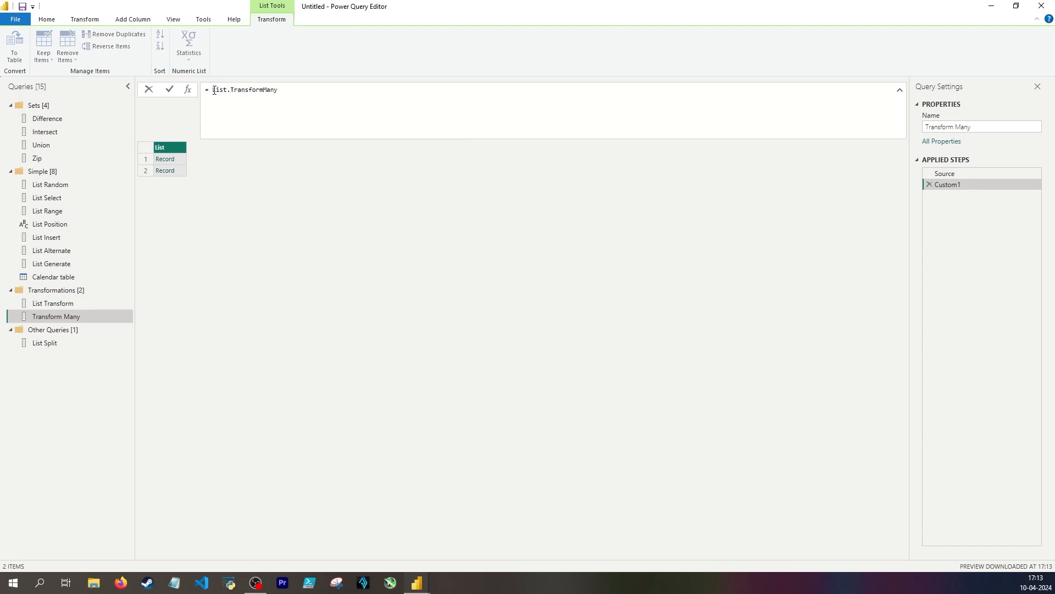
type("(     ")
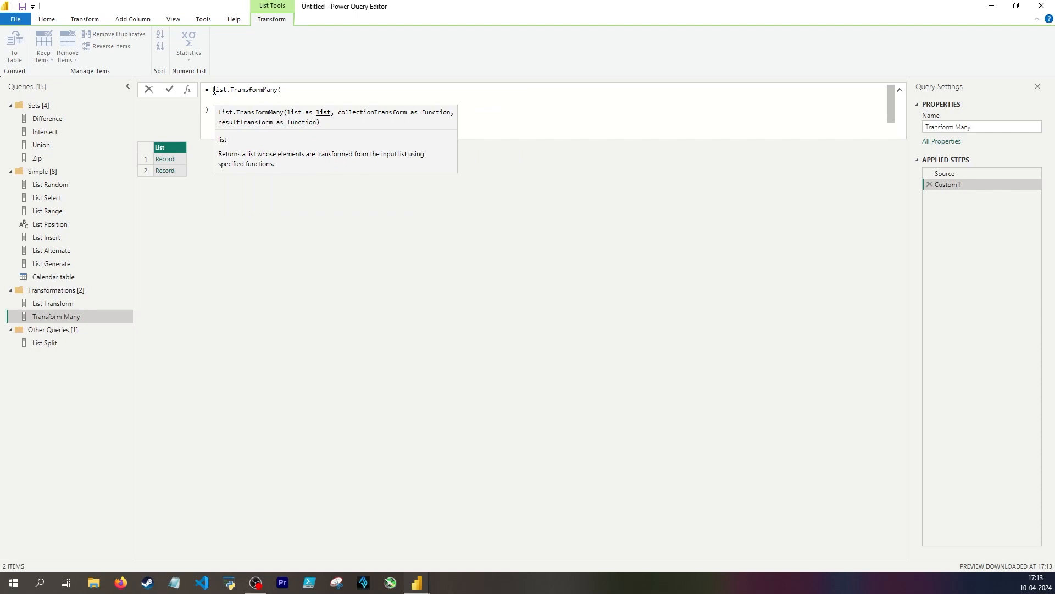
type("Source,")
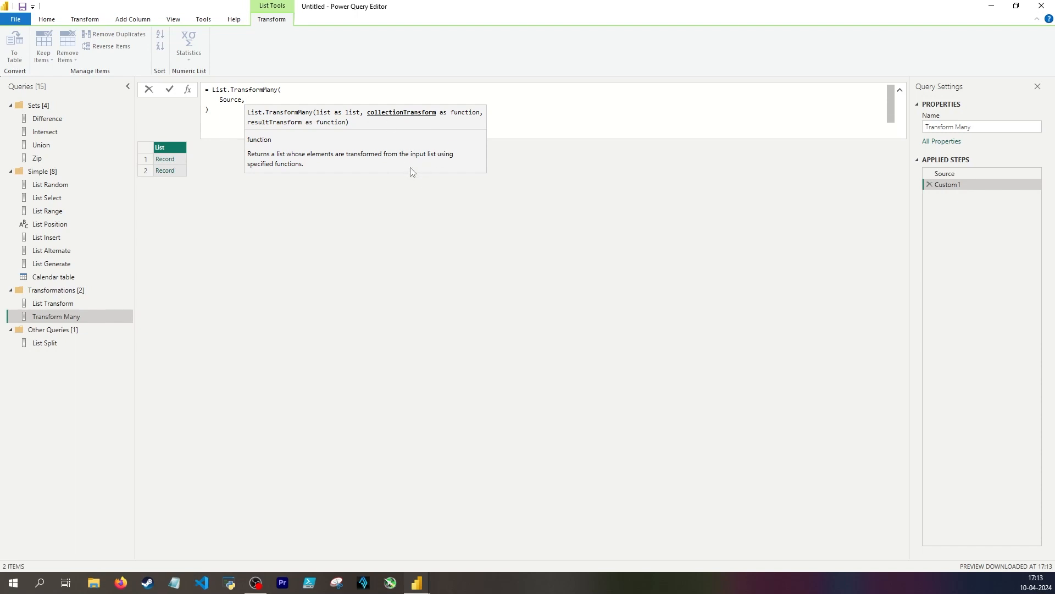
Enter each [Employees] on a new line as the formula's collectionTransform argument
key("Return")
type("e")
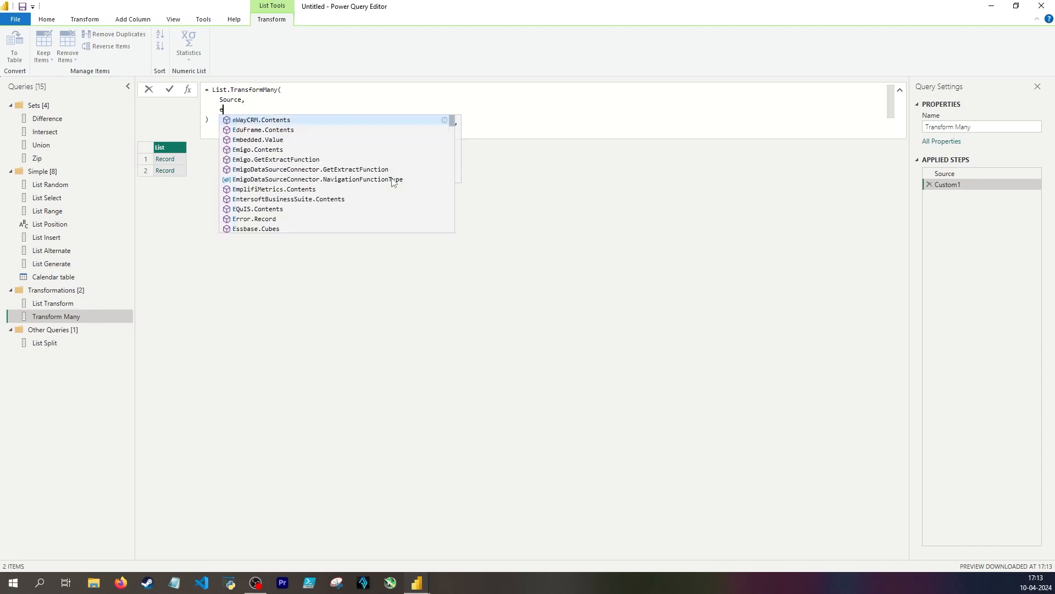
type("ach [Employyes]")
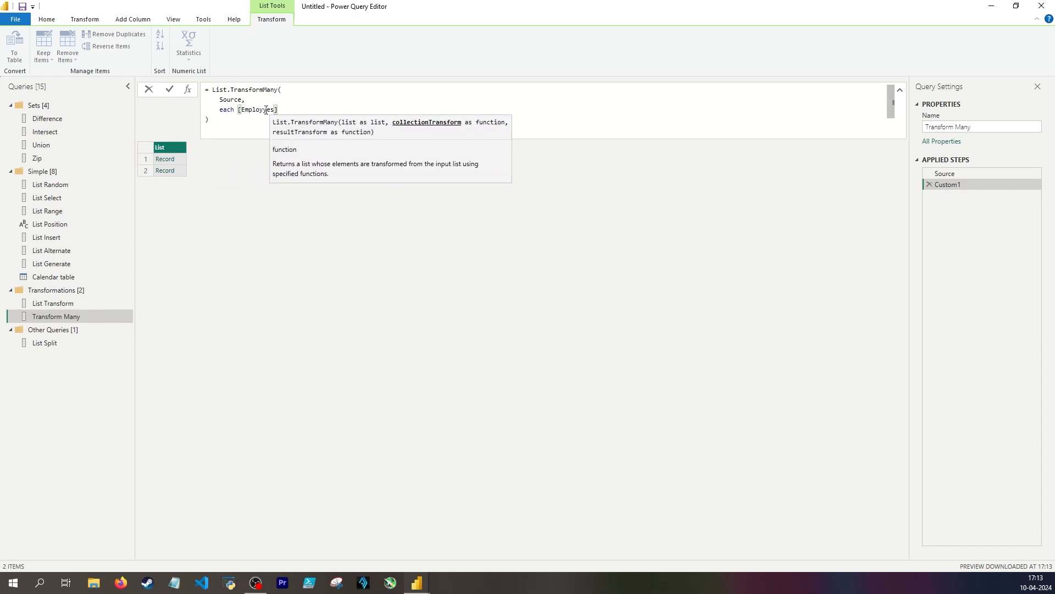
left_click(267, 110)
key("BackSpace")
type("e")
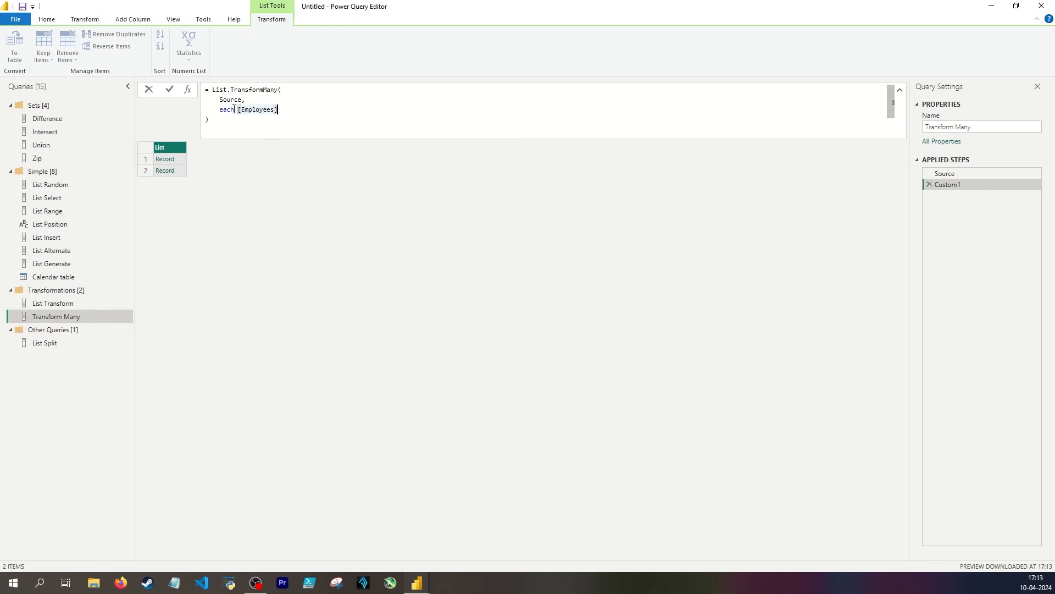
Review the first two arguments and begin the resultTransform function on a new line with (Bossman, Employees) =>
left_click_drag(237, 109, 278, 110)
left_click(212, 87)
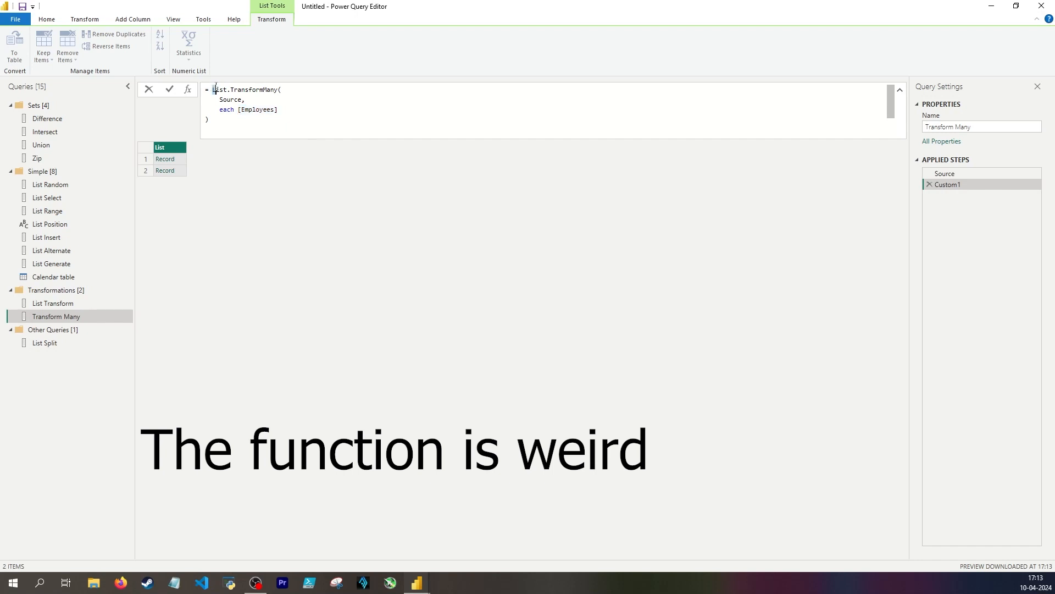
double_click(231, 99)
left_click_drag(287, 112, 238, 109)
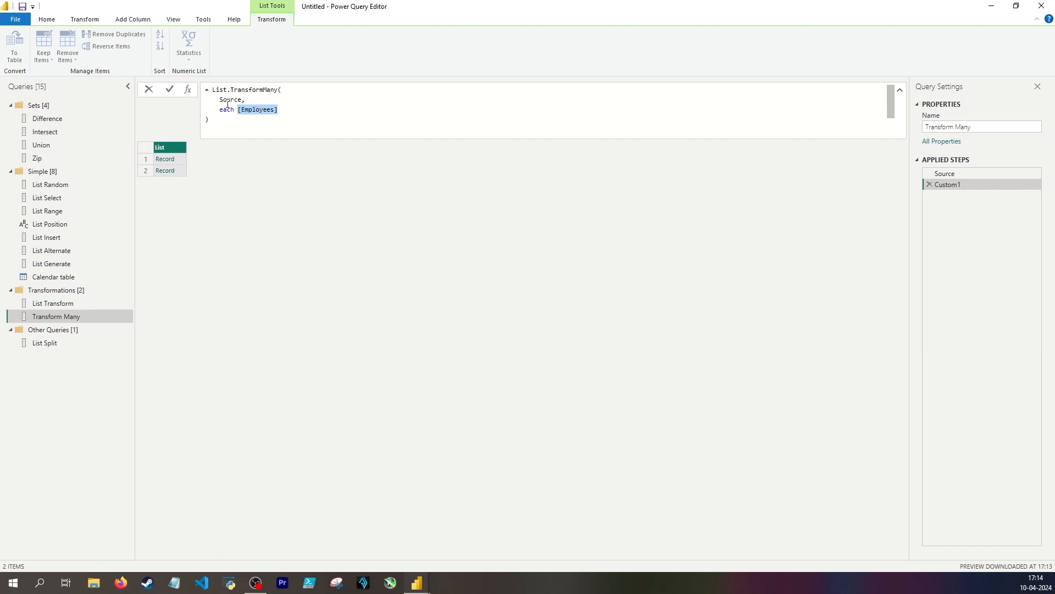
left_click_drag(219, 99, 249, 100)
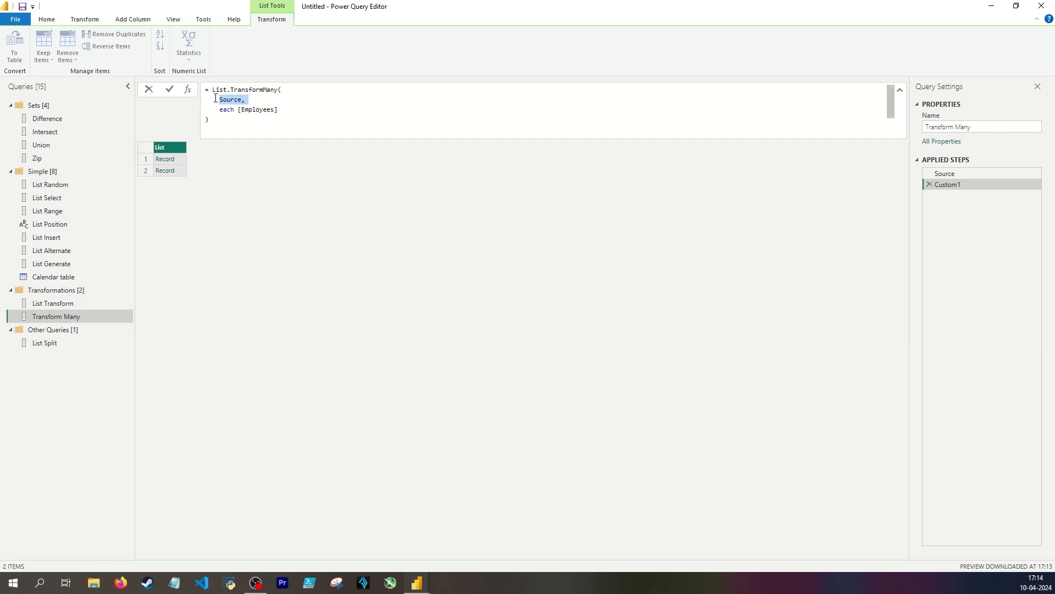
left_click(264, 102)
type(",")
key("Return")
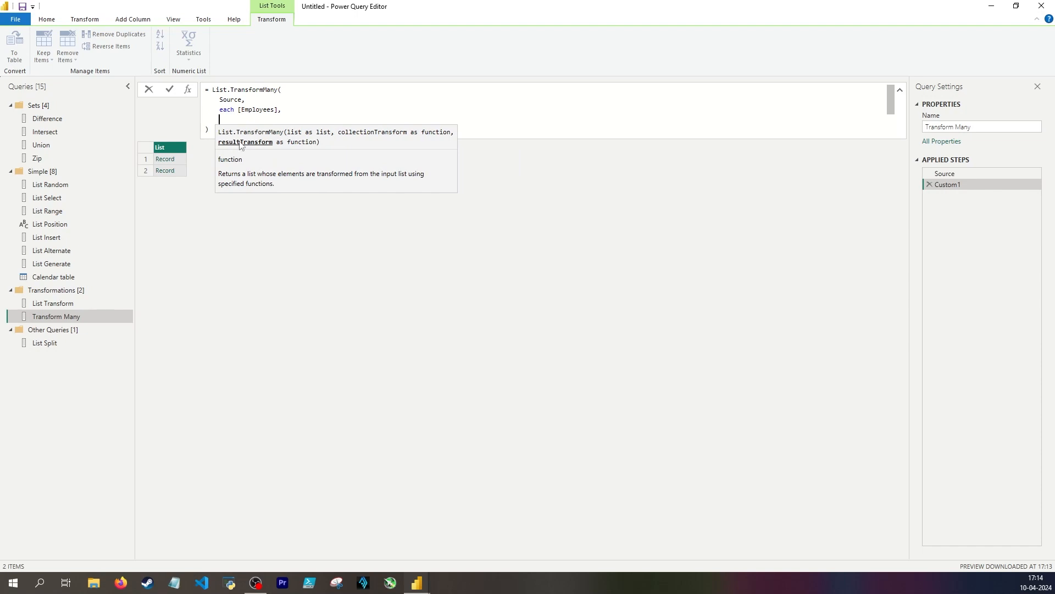
type("(Bossman)")
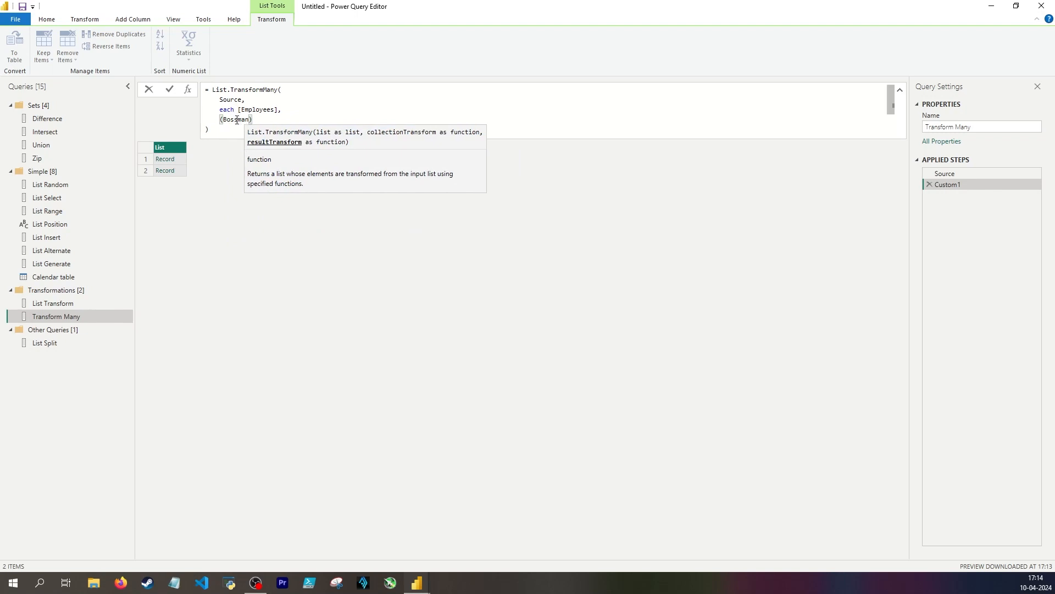
type(", Employees) => ")
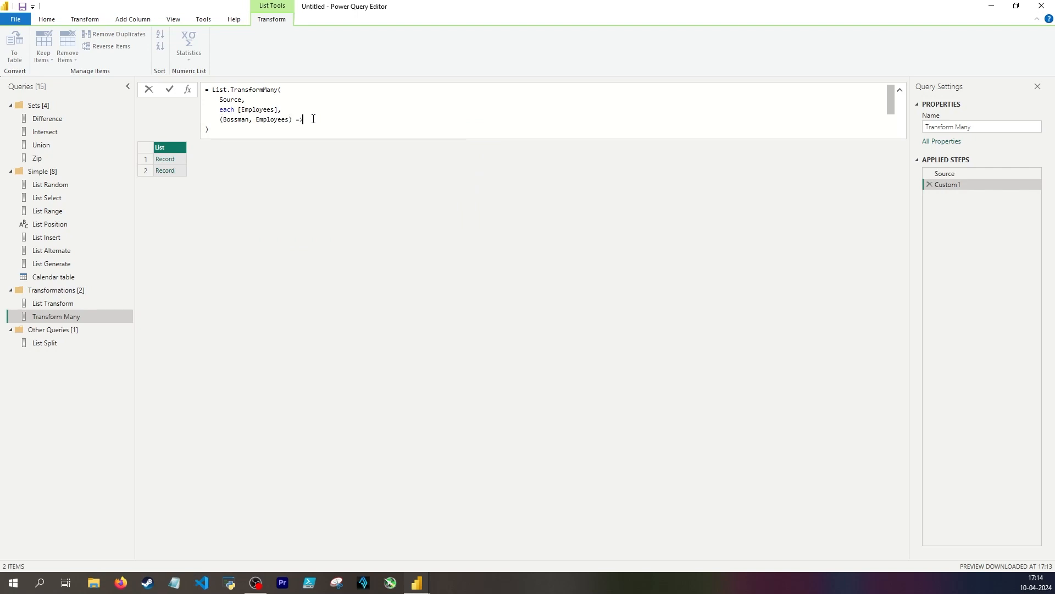
type("[Bossman = Bossman[Bossman")
Open the function's result record with the field Bossman = Bossman[Bossman], followed by a comma
left_click_drag(310, 121, 336, 121)
left_click_drag(375, 121, 401, 121)
left_click(404, 120)
type(", ")
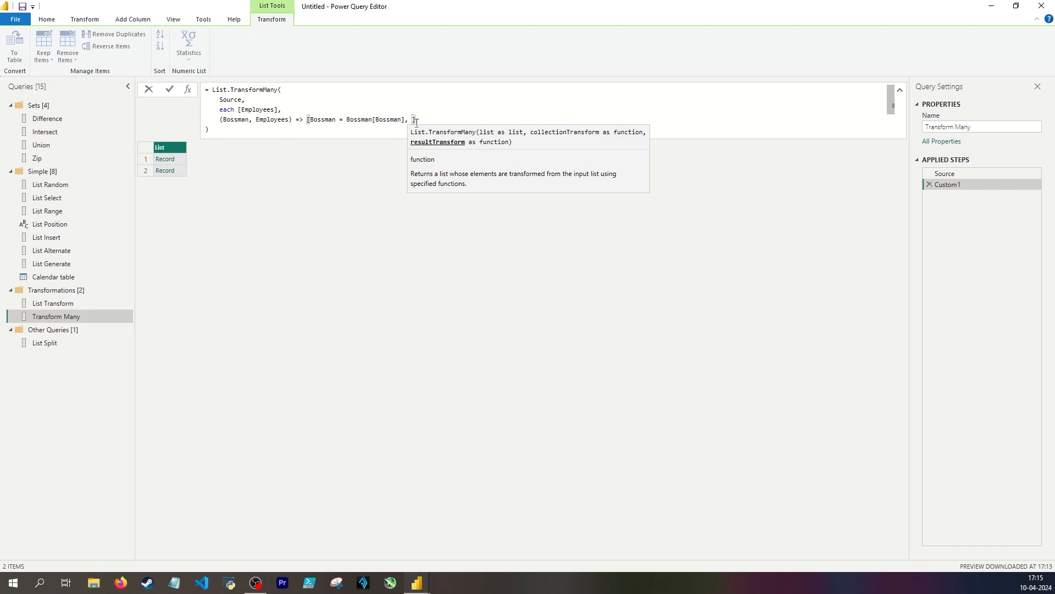
type("Employee")
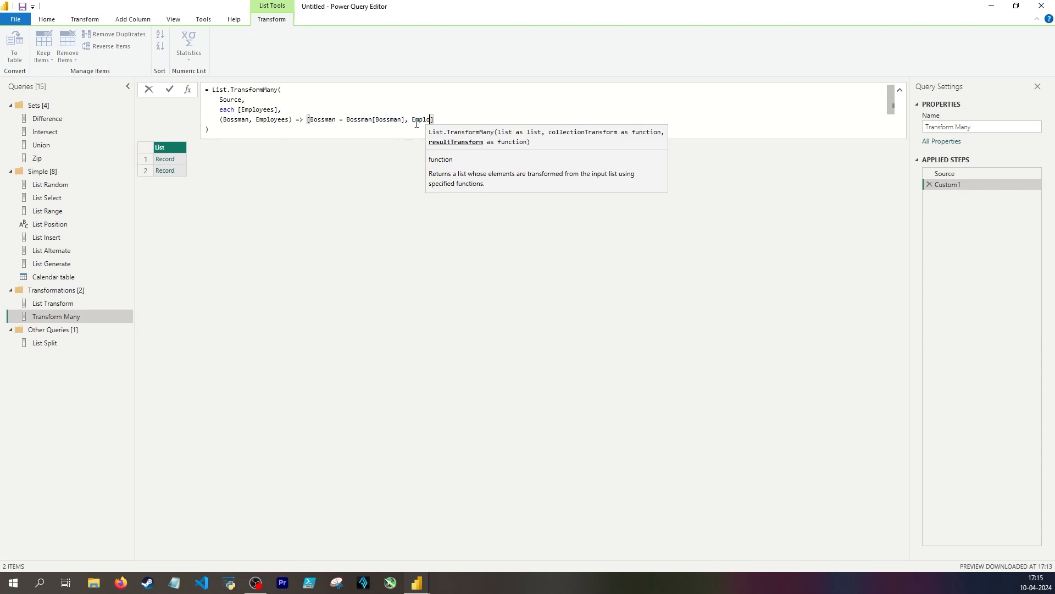
type(" = ")
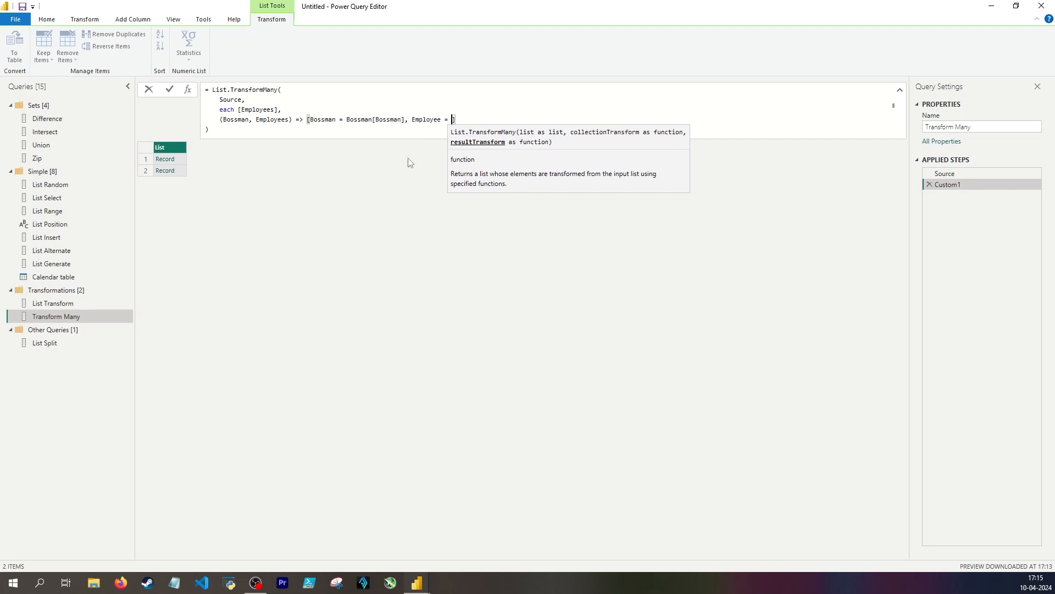
type("Employees")
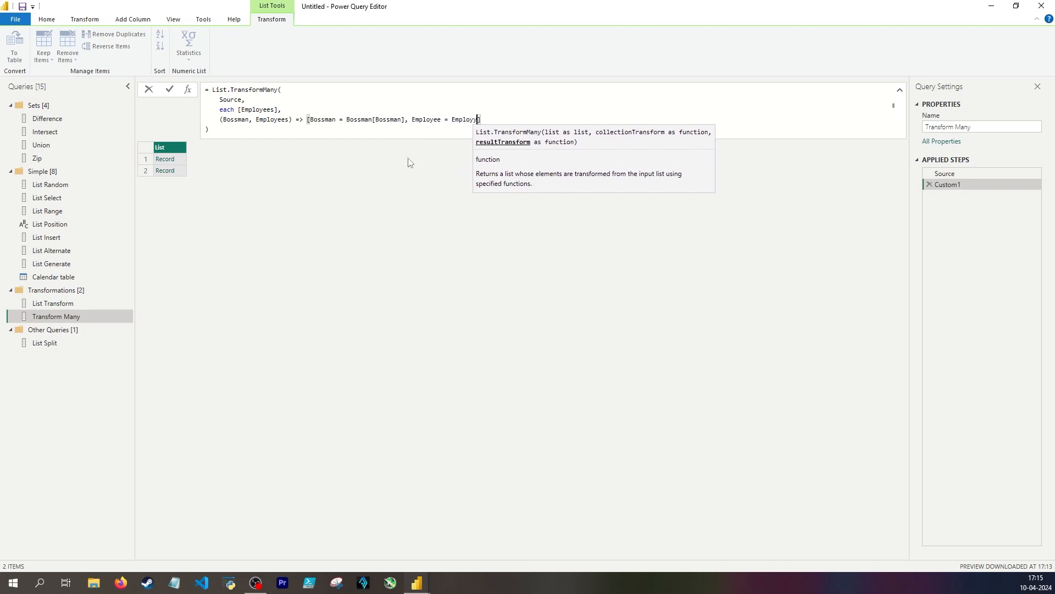
Complete the result record with the field Employee = Employees and apply the List.TransformMany formula
key("Return")
Preview several records of the transformed list to check their Bossman and Employee pairs
left_click(183, 162)
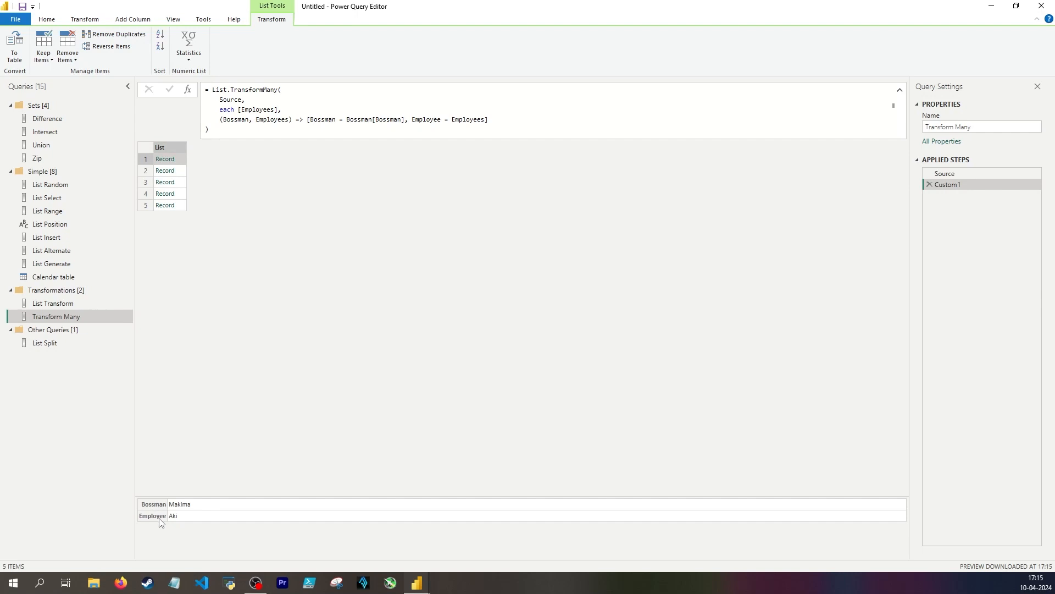
left_click(181, 171)
left_click(182, 194)
left_click(183, 203)
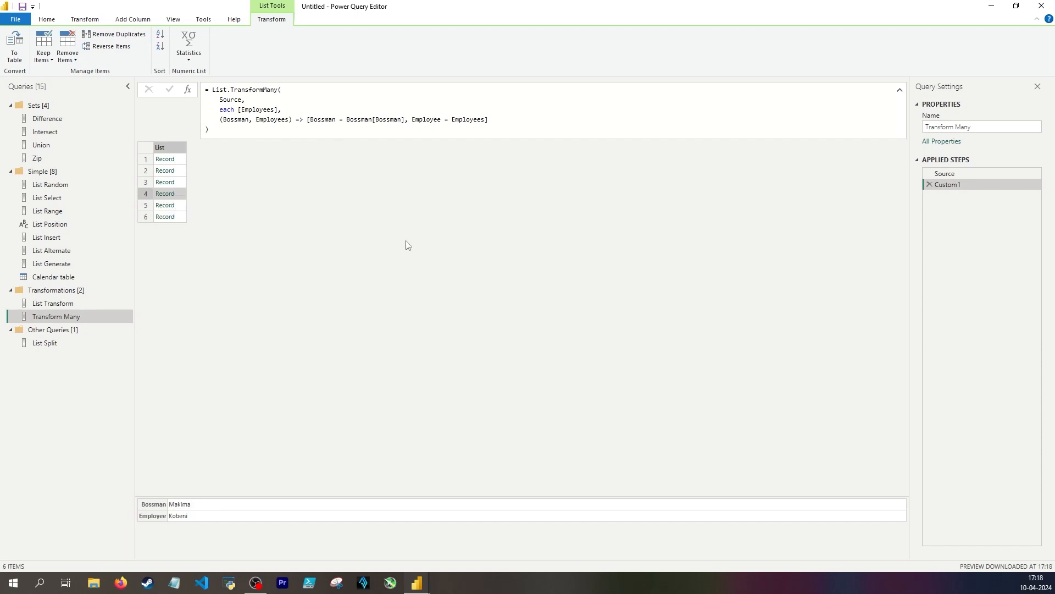
Review the source list, the first transformed record and the Source and each [Employees] arguments of the List.TransformMany formula
left_click(945, 173)
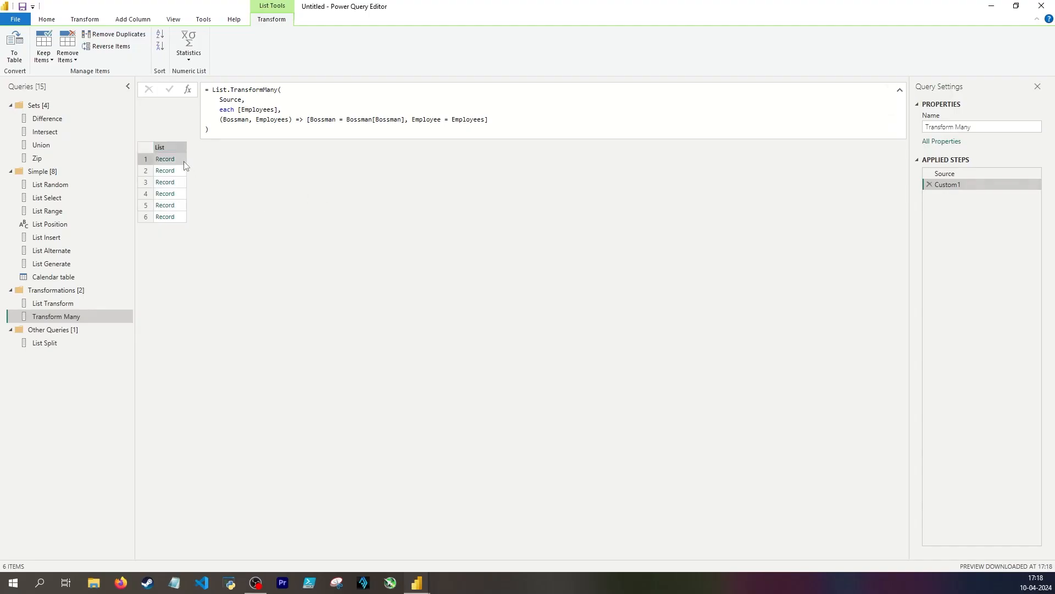
left_click(184, 160)
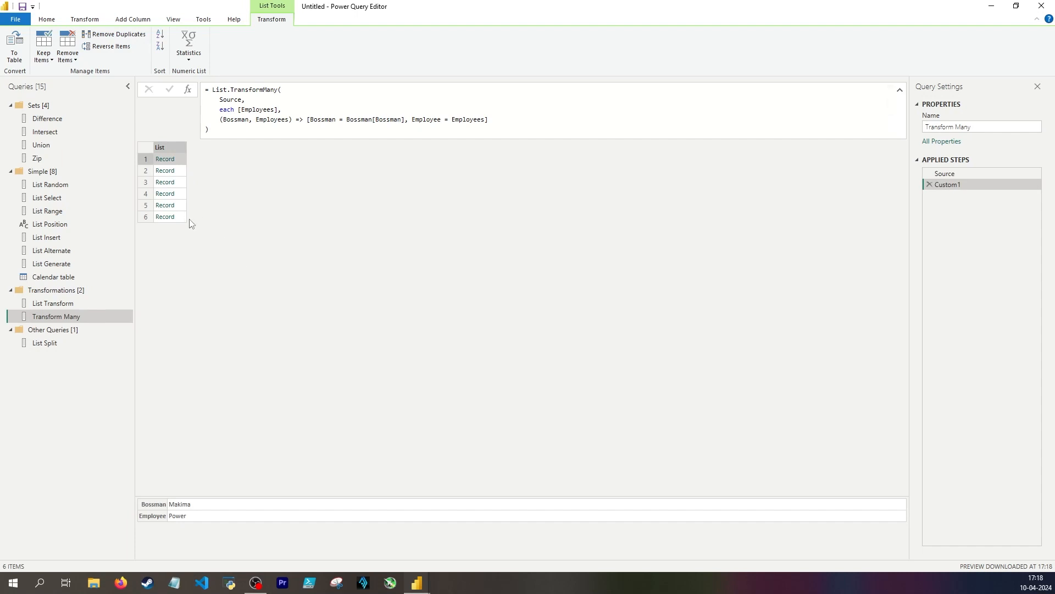
left_click_drag(220, 101, 242, 99)
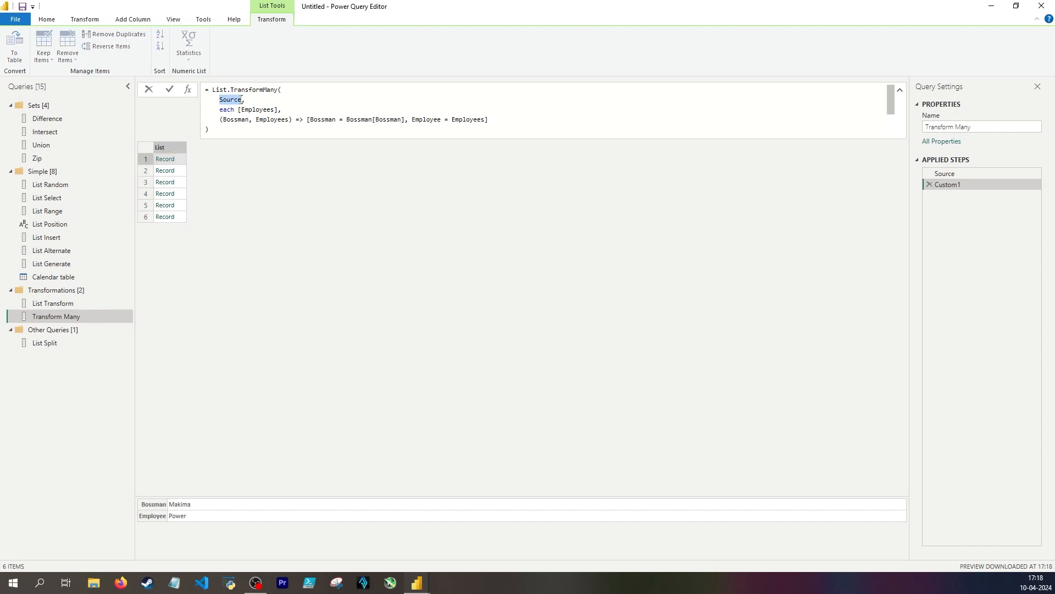
mouse_move(242, 99)
left_click_drag(220, 109, 281, 109)
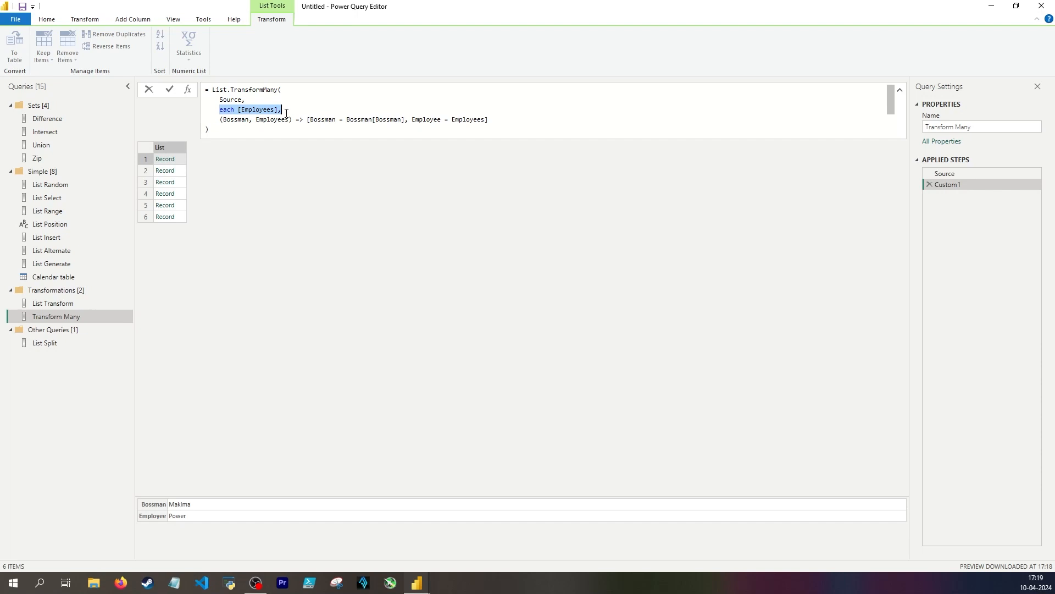
left_click(229, 121)
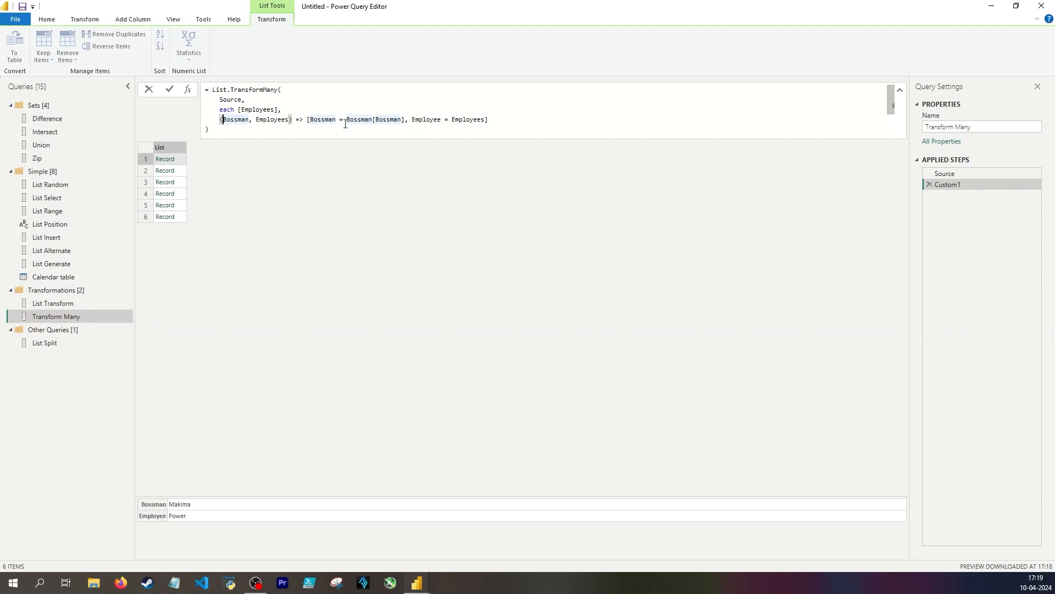
Rename the Bossman parameter to a in the function signature and in its field reference, and apply the formula
double_click(230, 120)
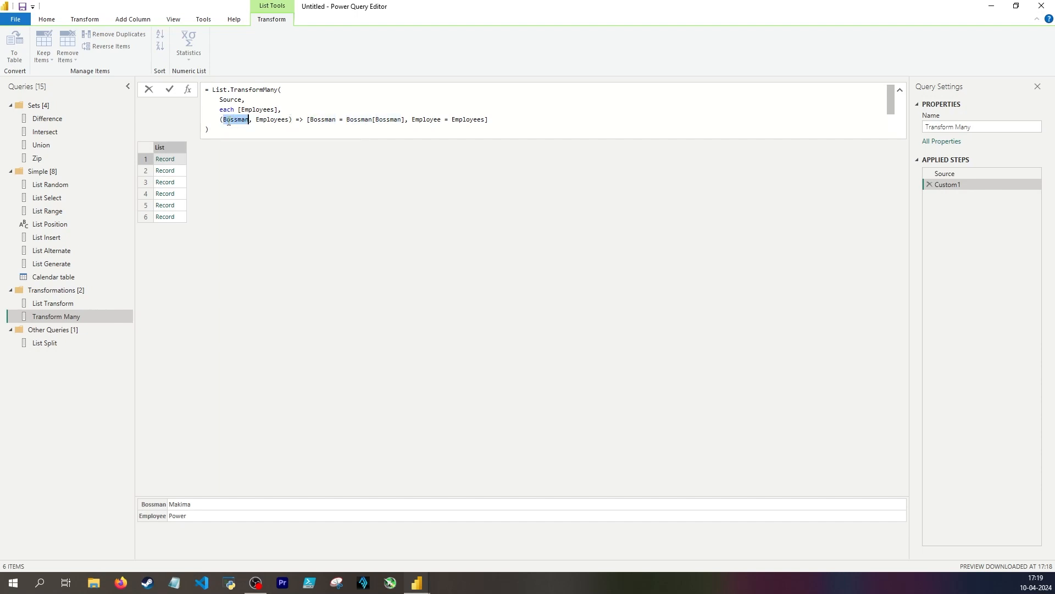
double_click(389, 119)
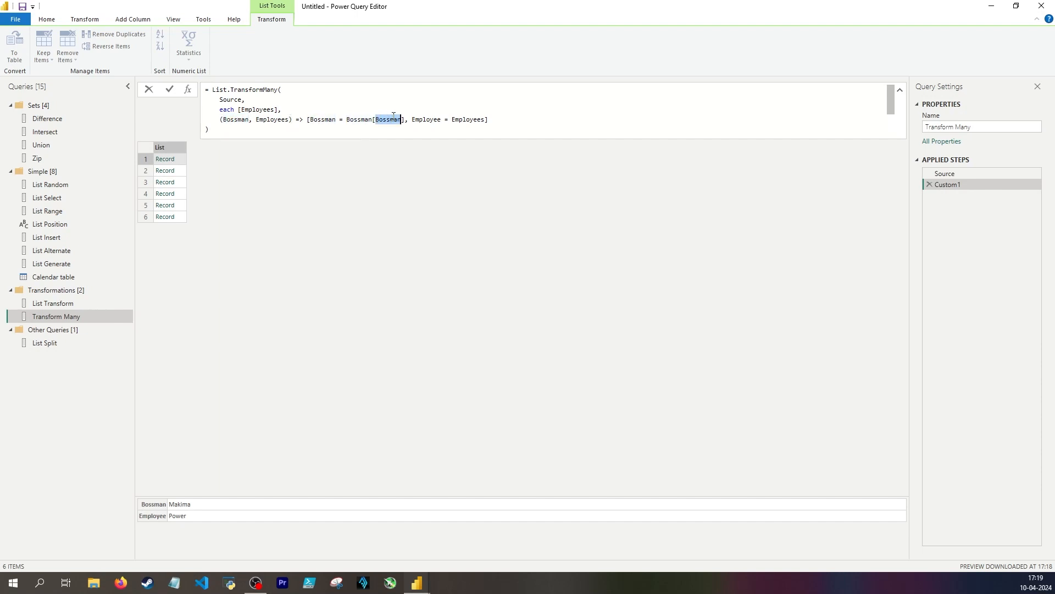
double_click(361, 120)
type("a")
double_click(241, 117)
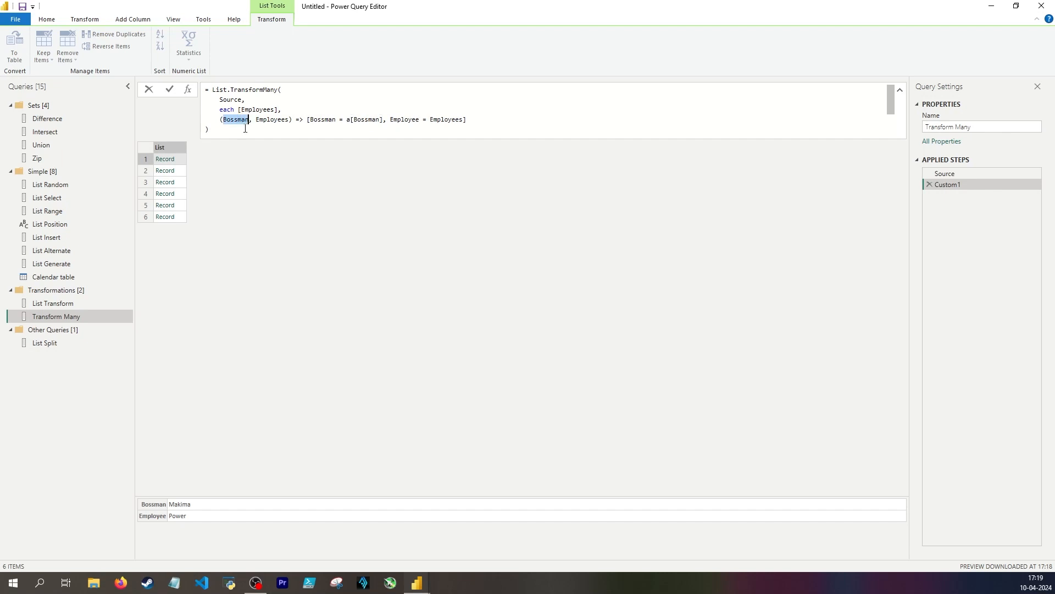
type("a")
key("Return")
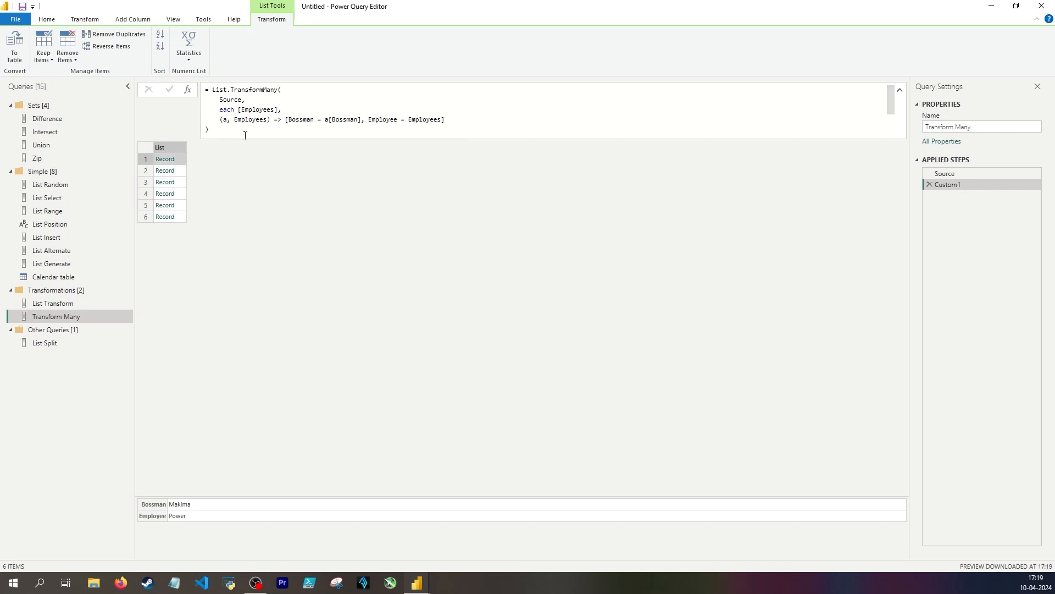
Rename the first parameter to OuterRecord in the signature and in the Bossman field reference, and apply the formula
double_click(225, 119)
left_click(224, 119)
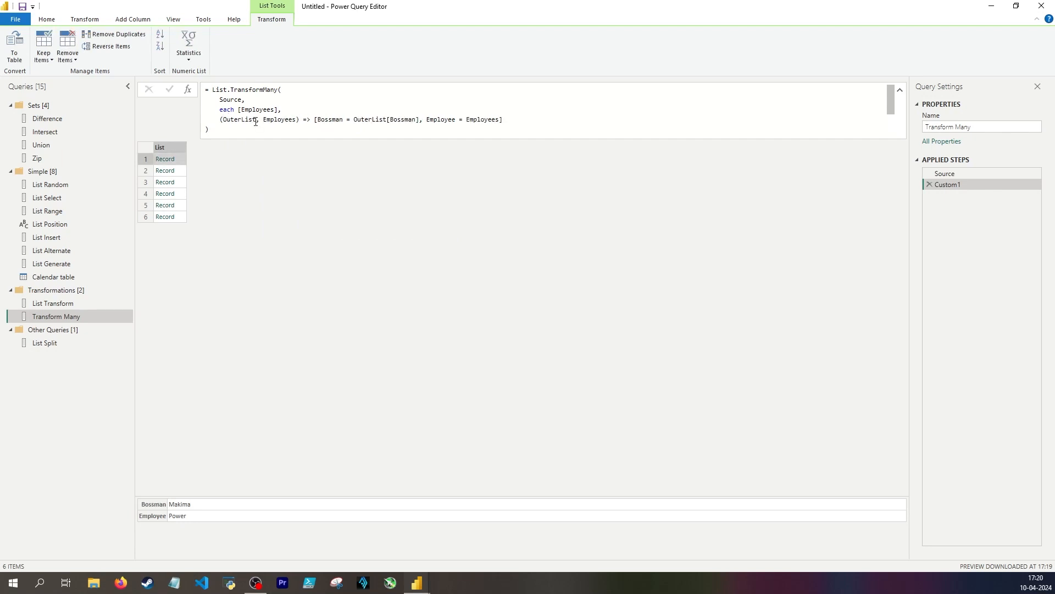
left_click_drag(255, 120, 242, 119)
type("Record")
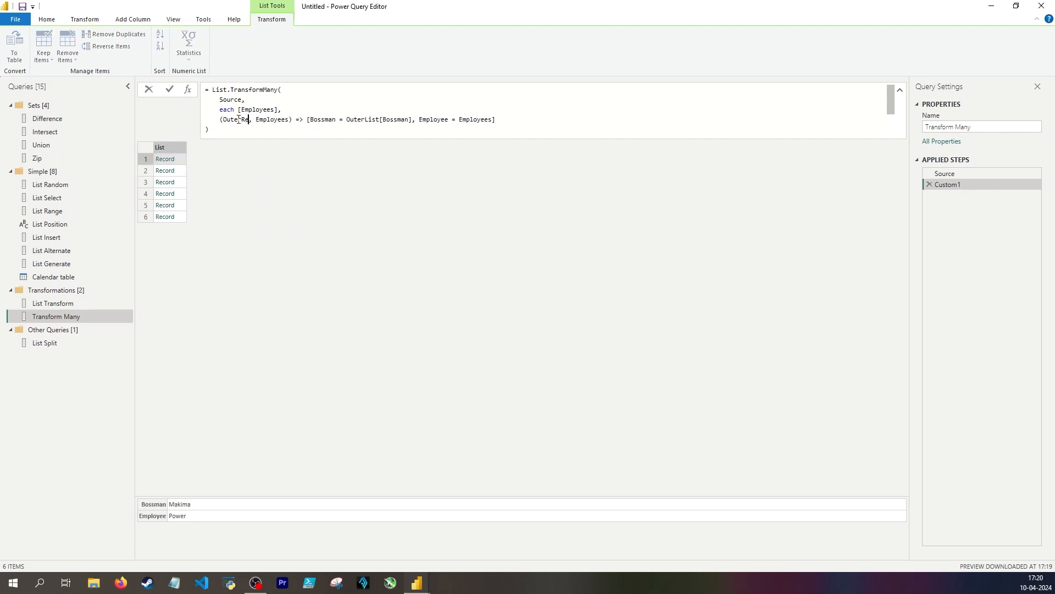
key("ctrl+shift+Left")
key("ctrl+c")
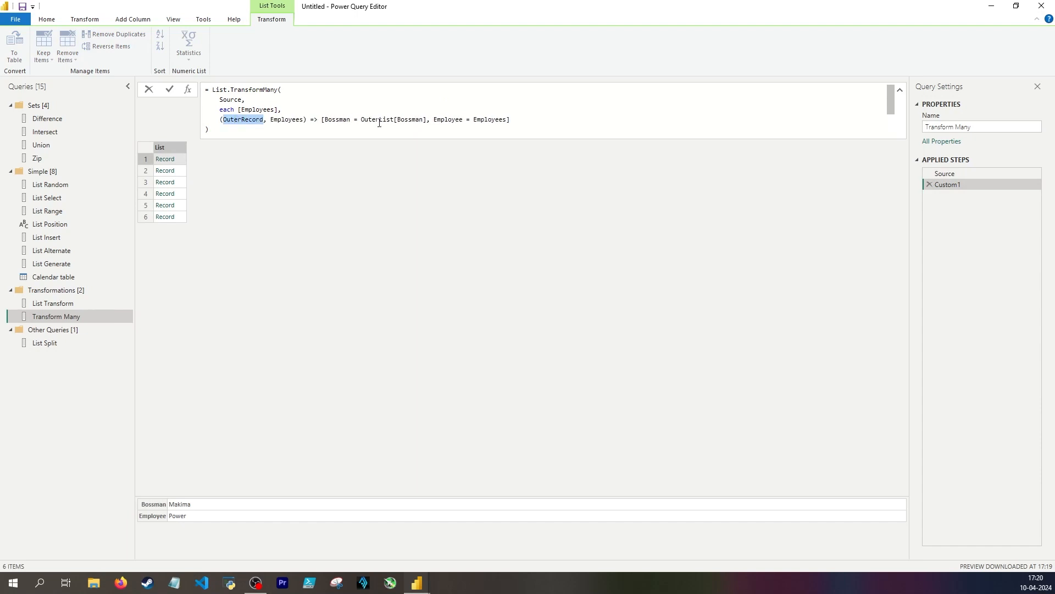
double_click(379, 119)
key("ctrl+v")
key("Return")
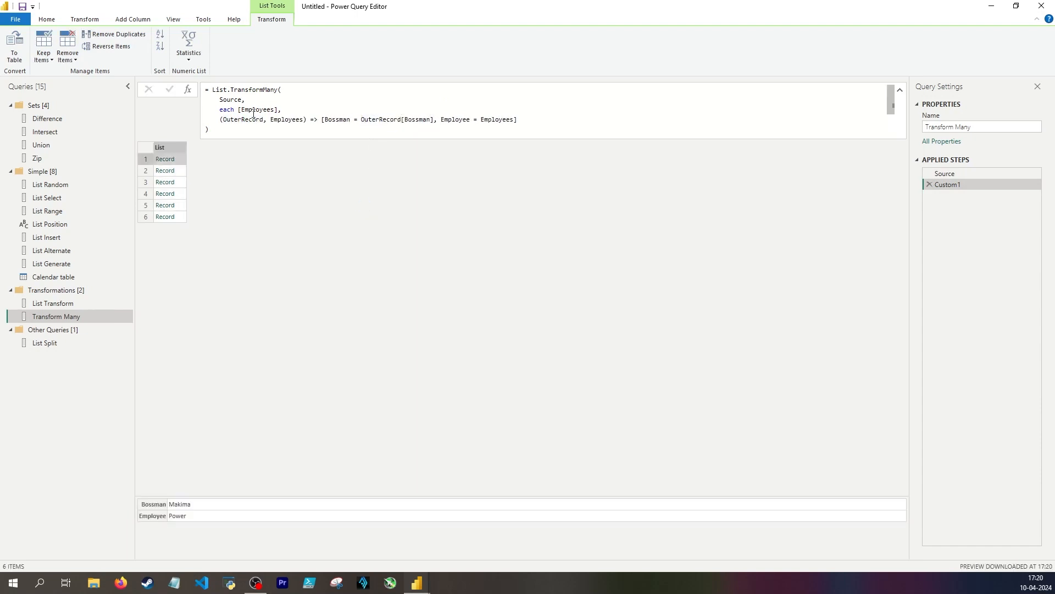
Compare the each [Employees] argument with the employee lists in the Source step and preview the first record of Custom1
left_click_drag(219, 110, 279, 111)
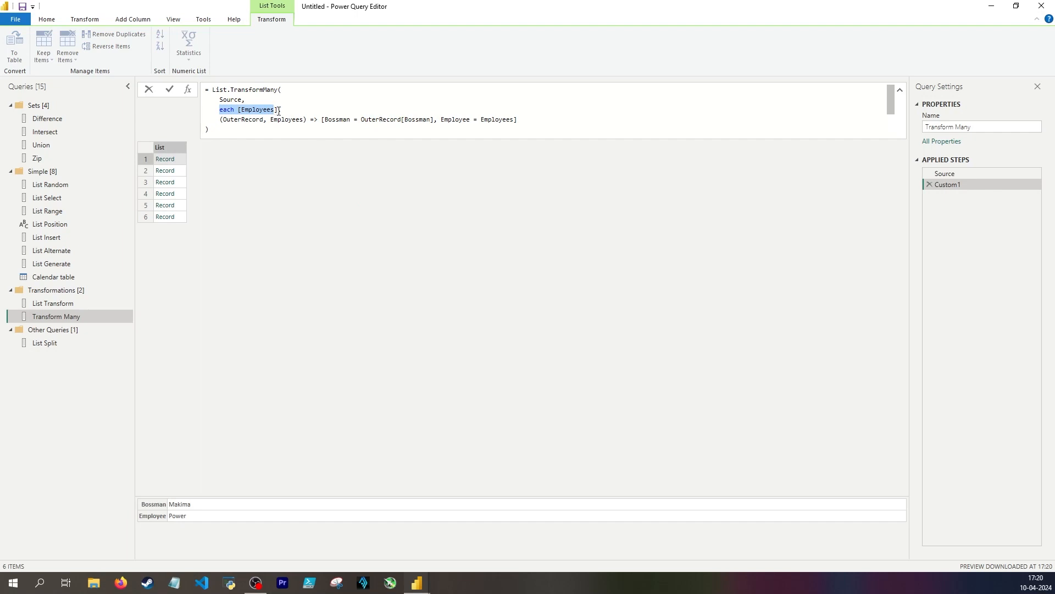
left_click(976, 176)
left_click_drag(365, 100, 492, 102)
left_click(706, 205)
left_click(956, 184)
left_click(184, 161)
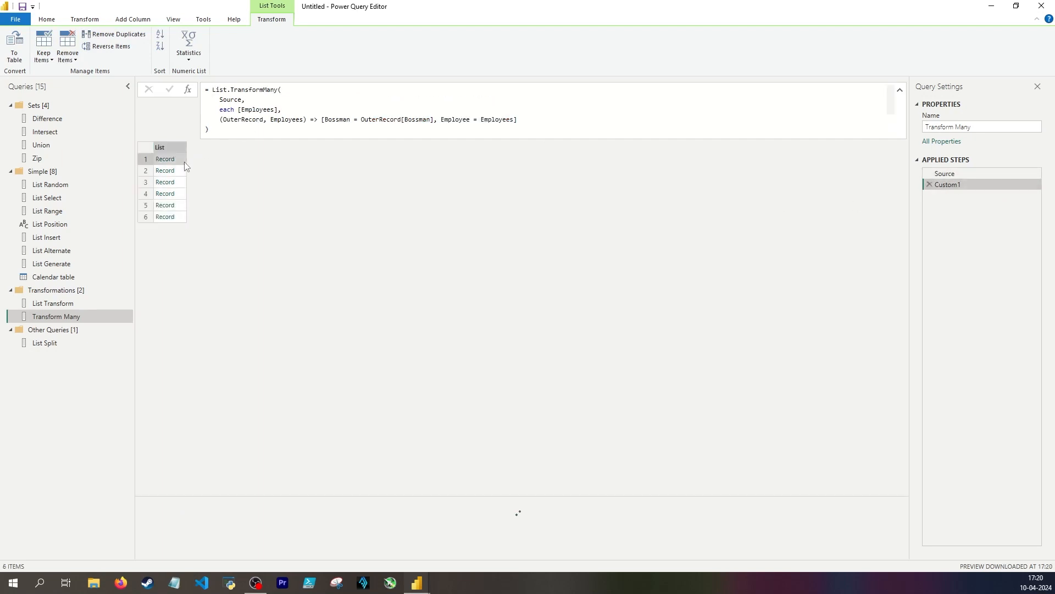
Trace how the result record's Bossman and Employee fields draw on OuterRecord and Employees in the List.TransformMany formula
double_click(328, 120)
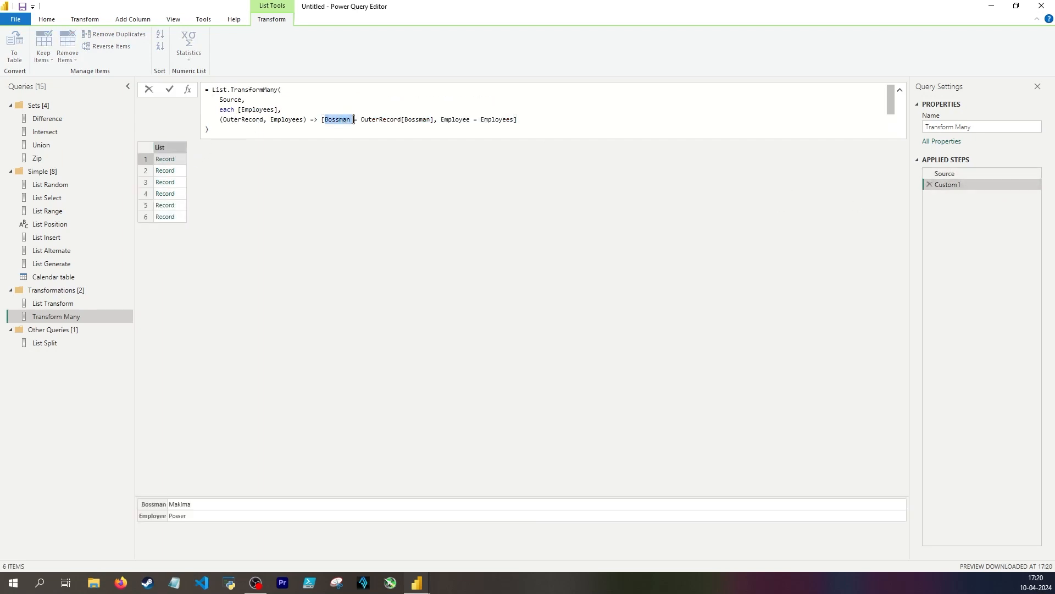
left_click(325, 120)
left_click_drag(324, 120, 351, 119)
double_click(256, 119)
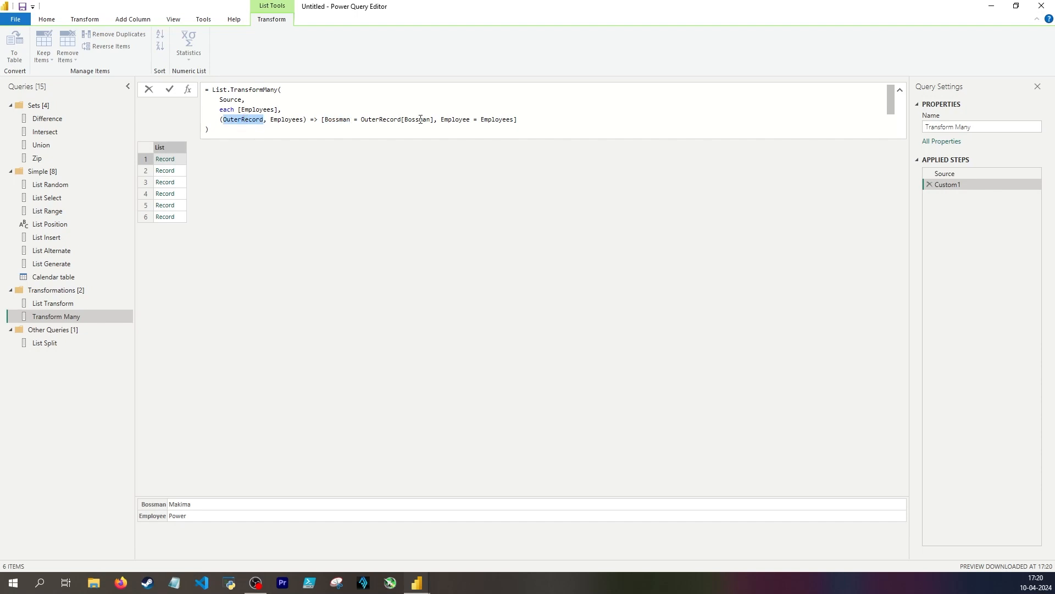
left_click_drag(441, 120, 470, 120)
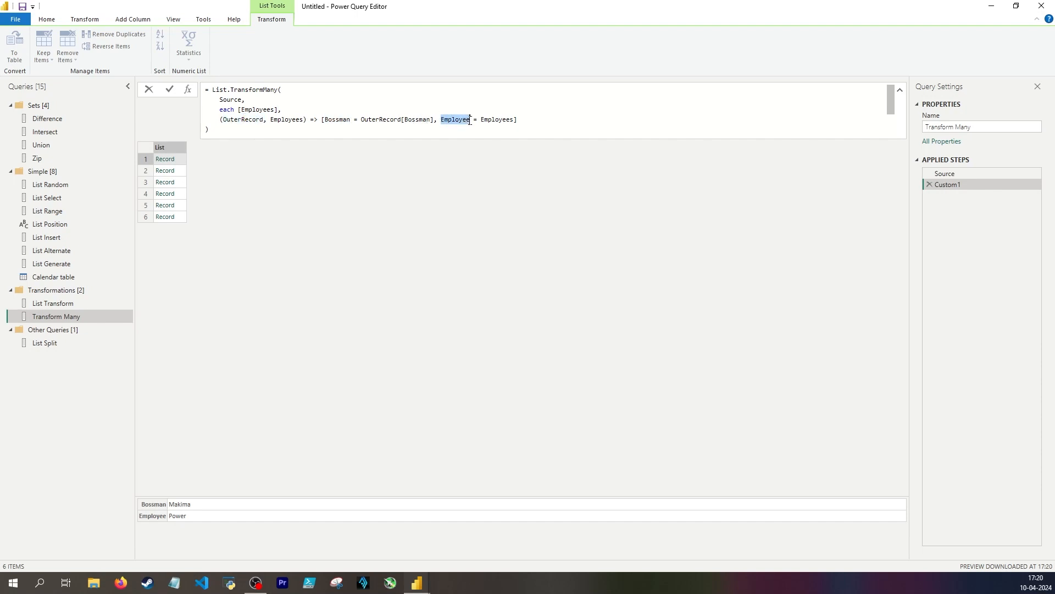
double_click(288, 120)
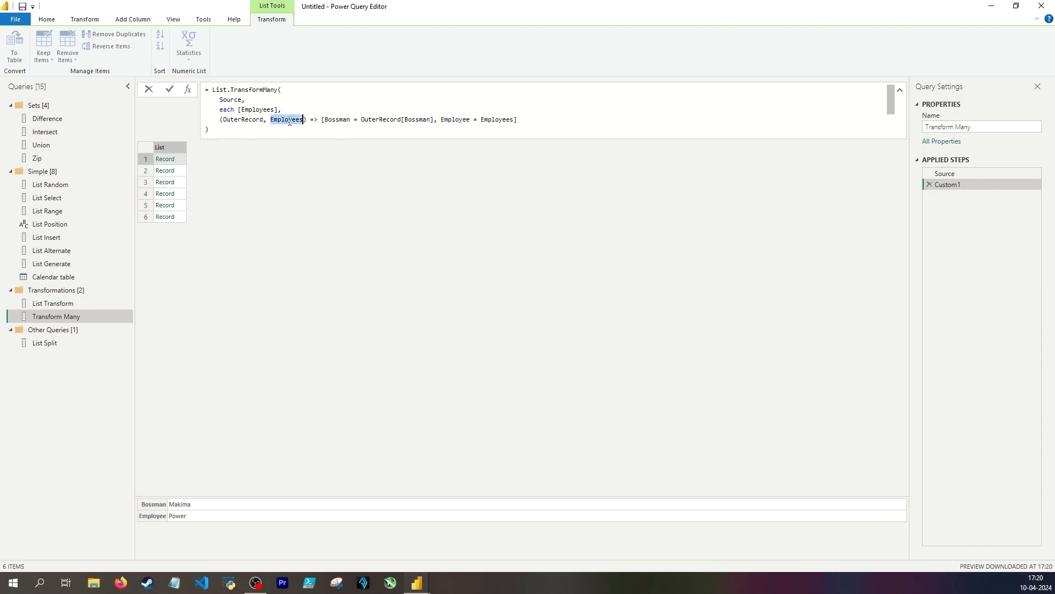
double_click(255, 110)
left_click_drag(278, 110, 242, 110)
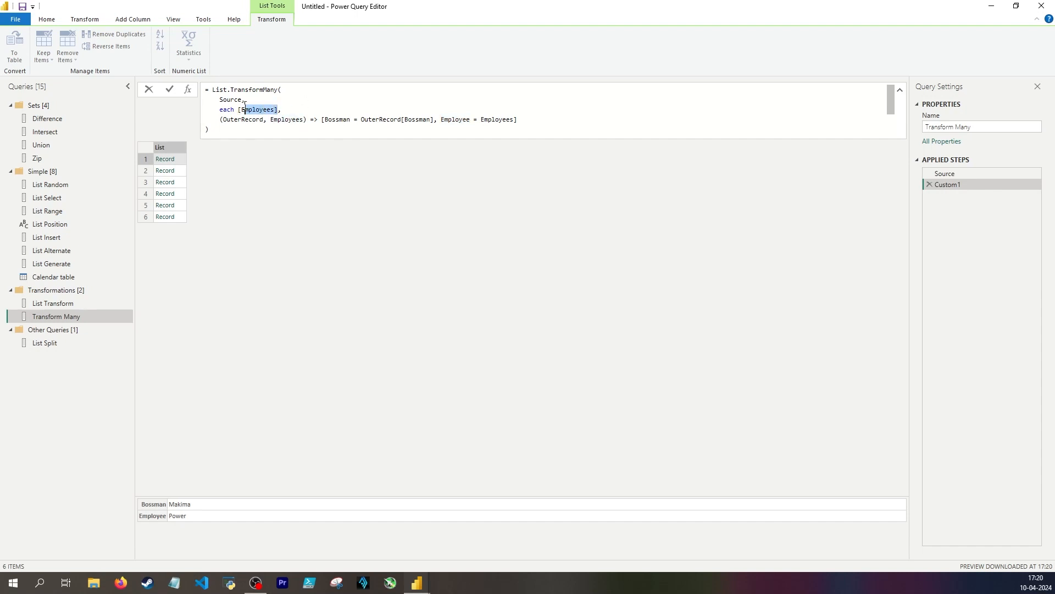
double_click(493, 120)
mouse_move(500, 123)
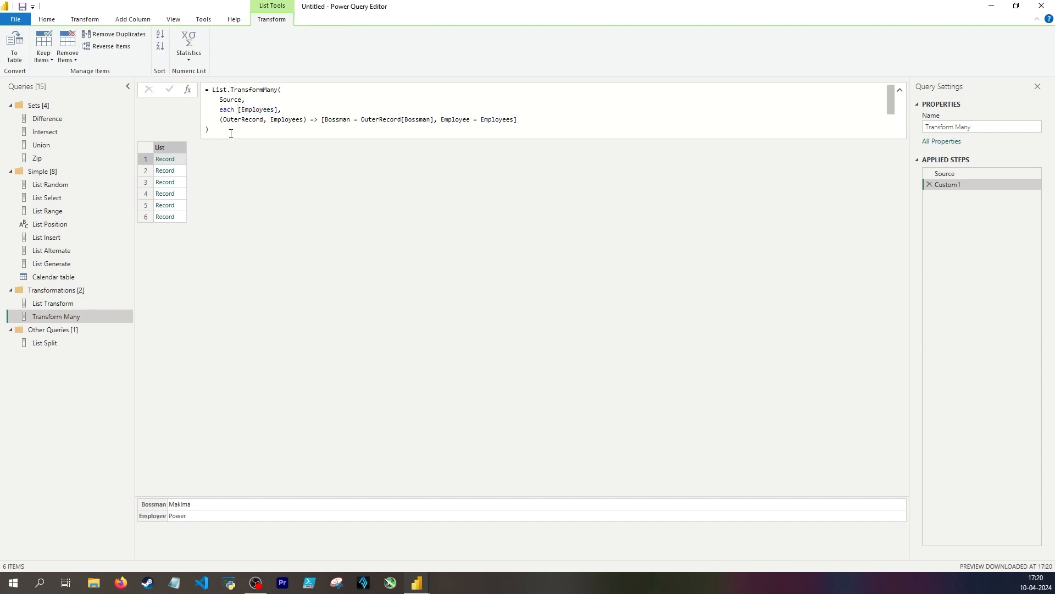
Reduce the formula to = List.TransformMany without arguments and read through the function's documentation and example
left_click_drag(231, 132, 279, 90)
key("BackSpace")
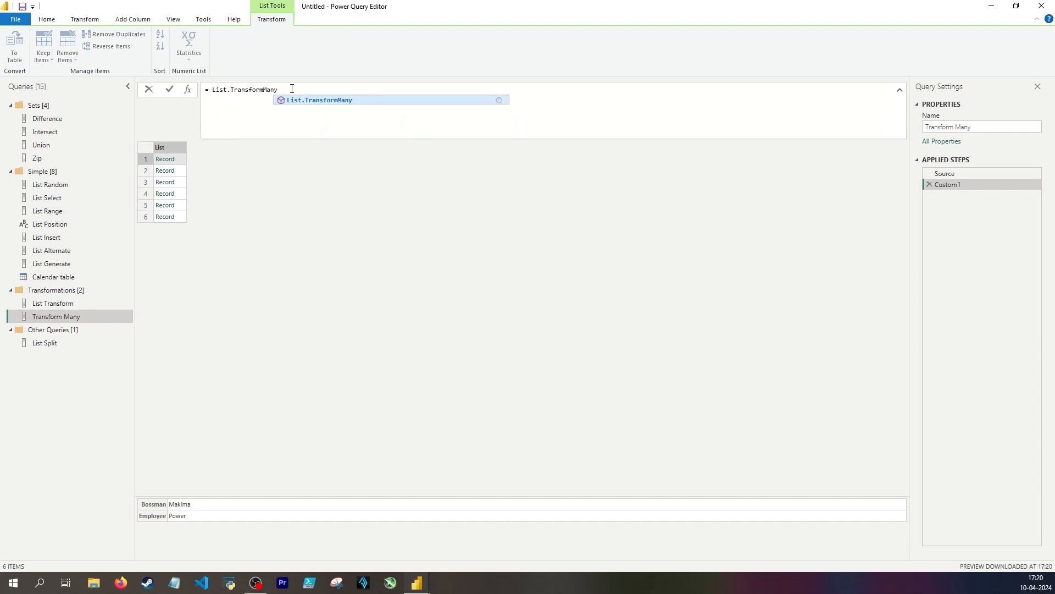
key("Return")
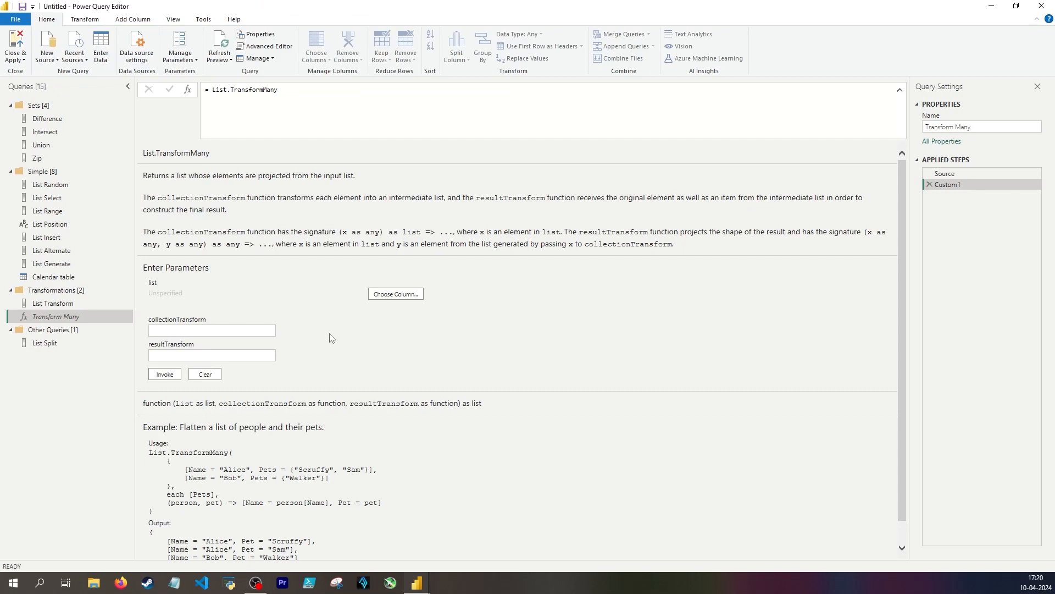
scroll(333, 346, "down", 1)
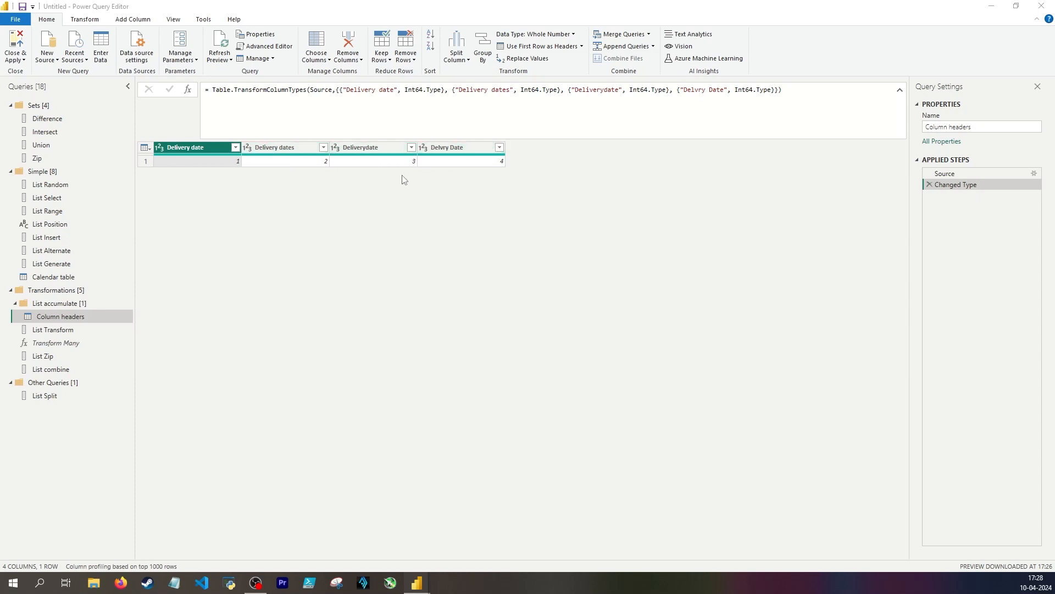
Try to rename the Delivery dates column of the Column headers query to Delivery date
double_click(283, 147)
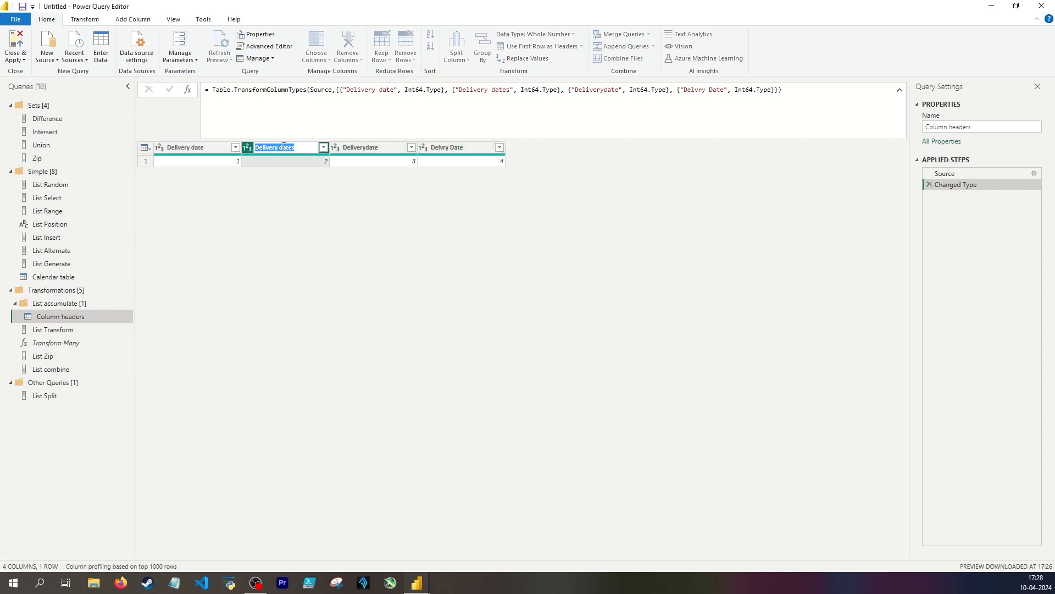
left_click(296, 147)
key("BackSpace")
key("Return")
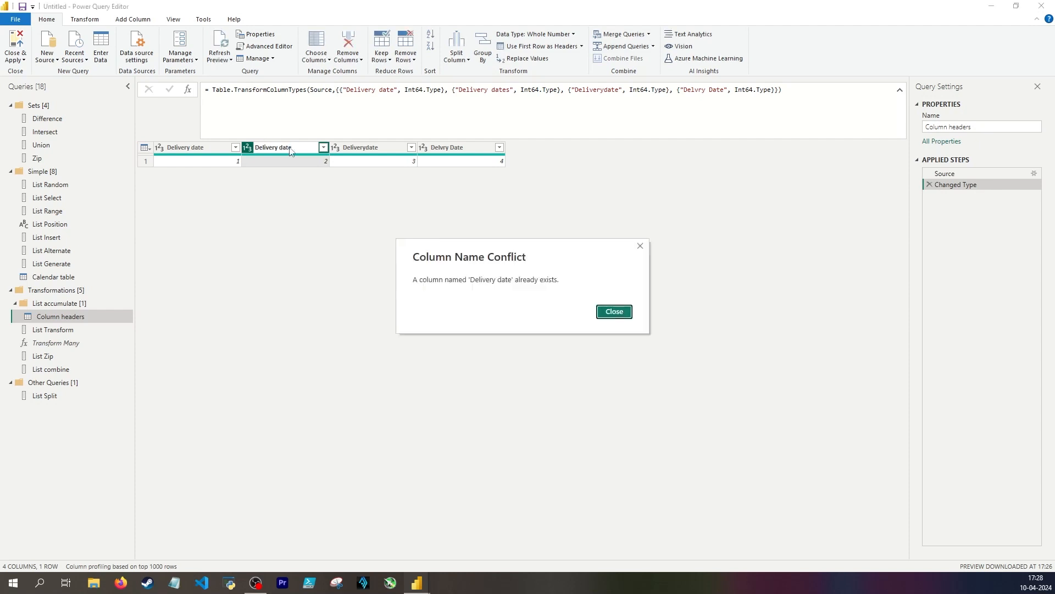
key("Escape")
key("Escape")
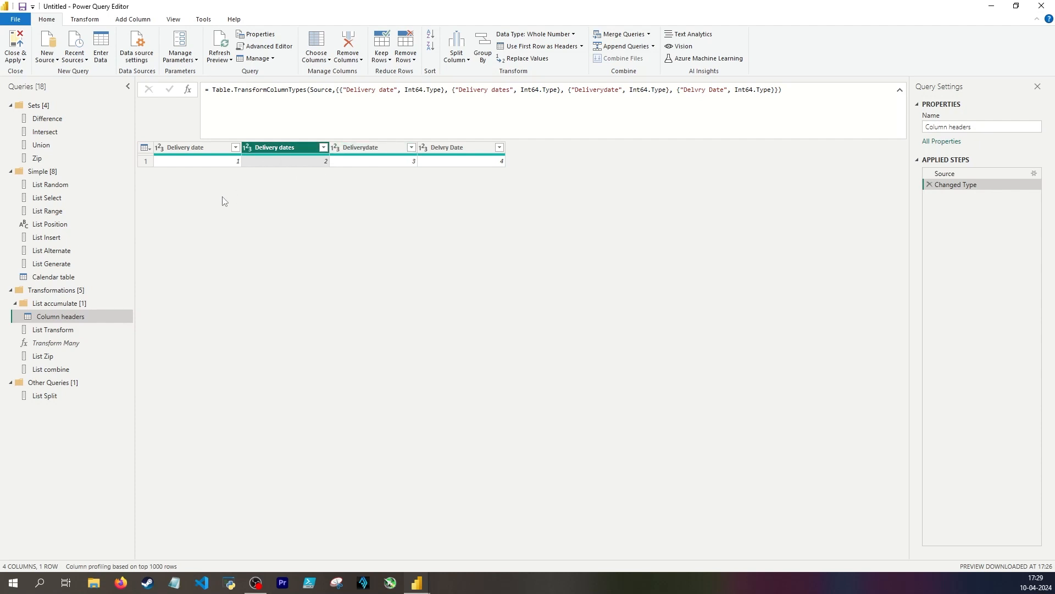
Add a custom step after Changed Type holding the list {"Delivery dates", "Deliverydate", "Delvry Date"}
left_click(188, 153)
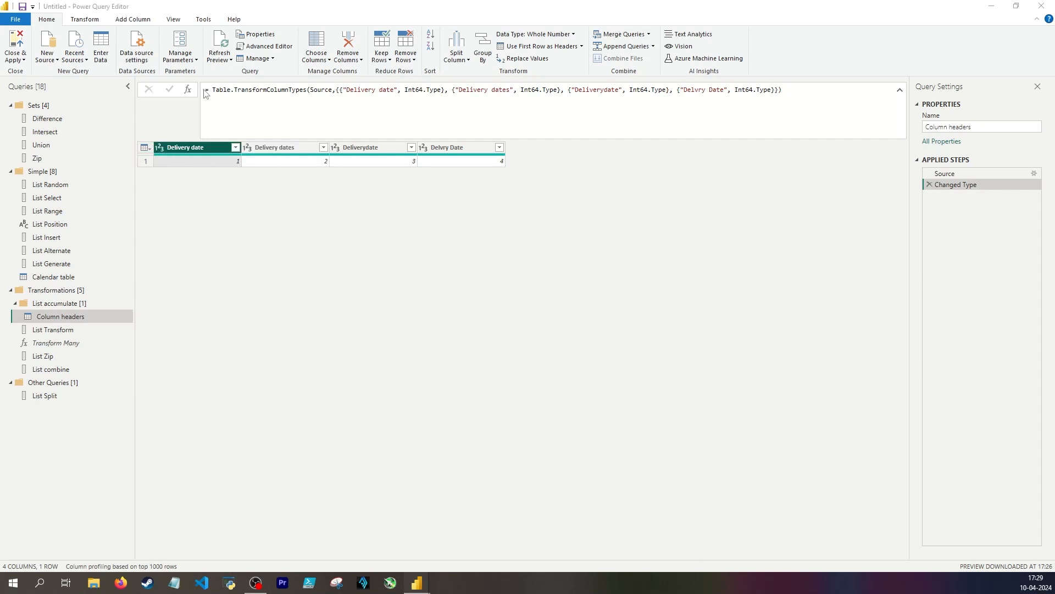
left_click(187, 89)
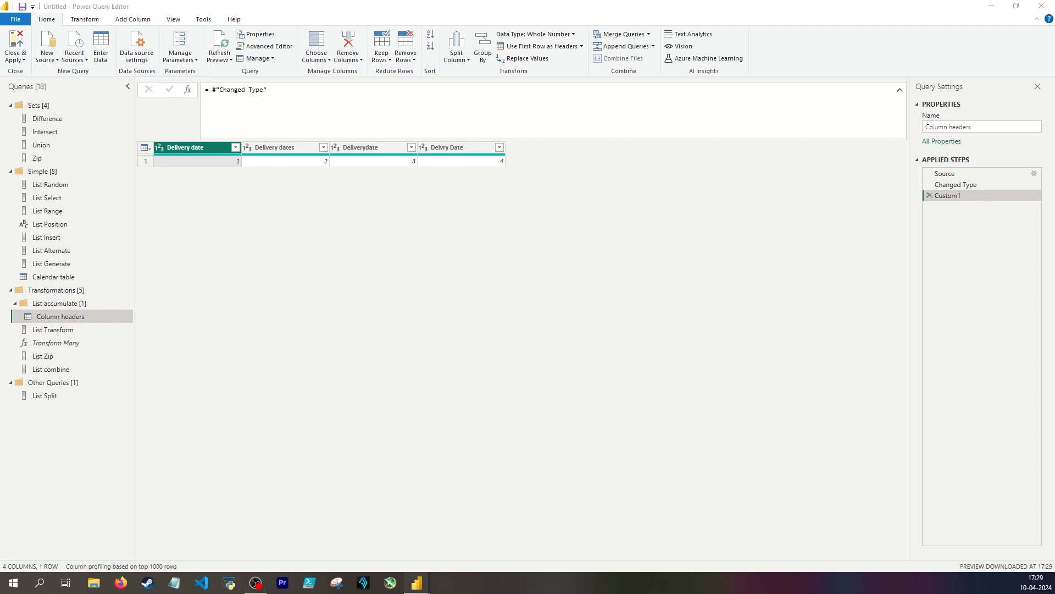
key("ctrl+a")
type("{\"Delivery dates\", \"Deliverydate\", \"Delvry Date\"}")
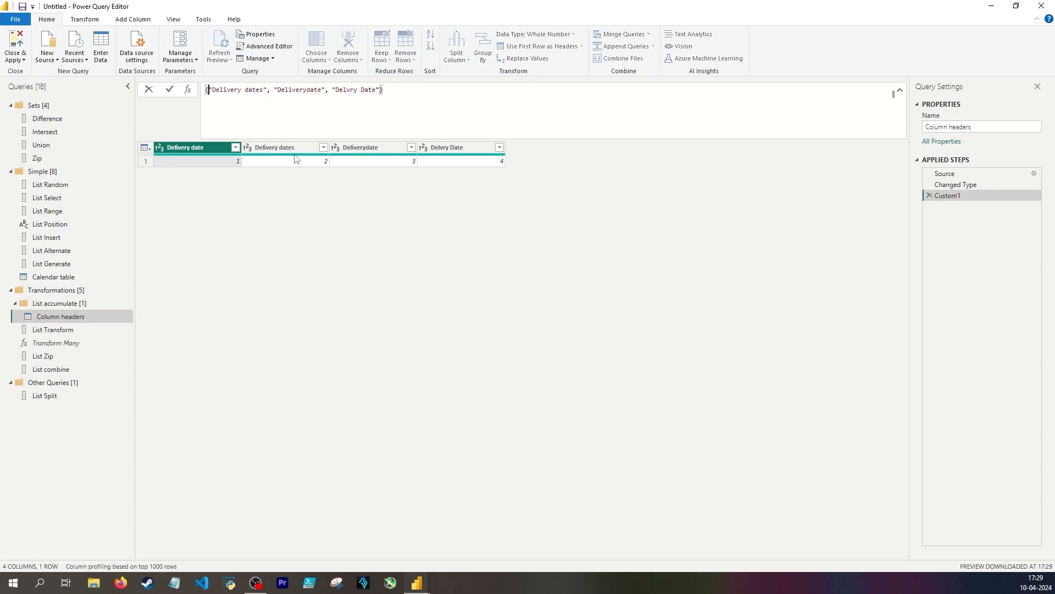
key("Return")
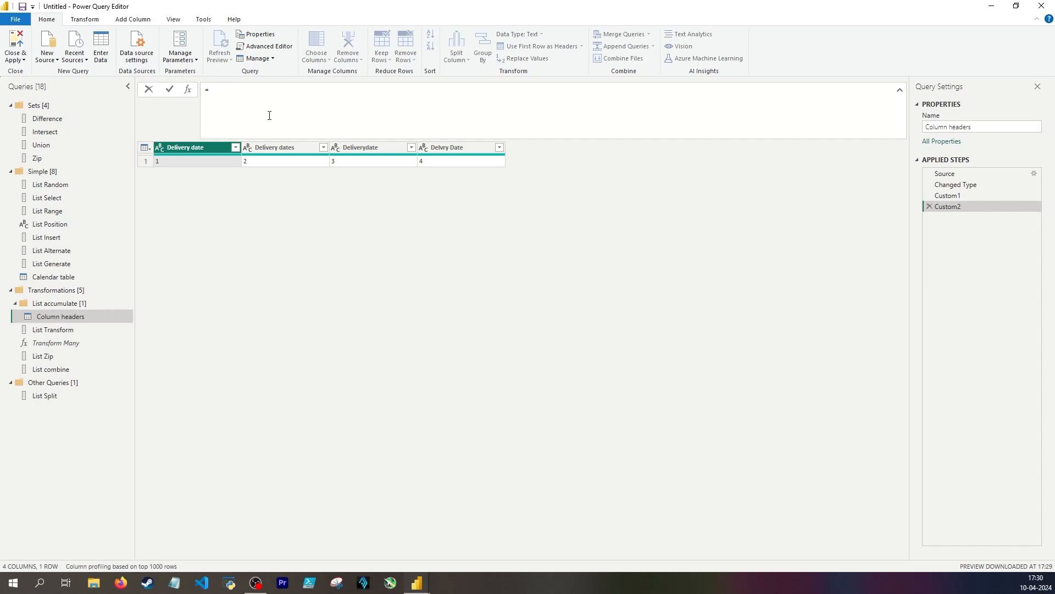
Start the Custom2 formula with the Table.TransformColumnNames function and open its argument list on a new line
type("Table")
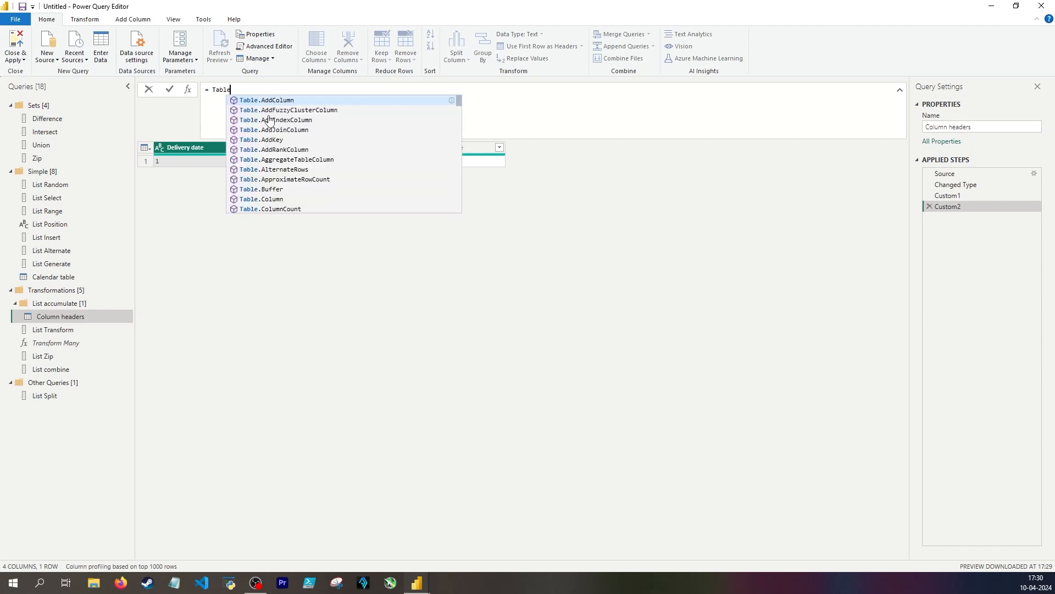
type(".Tr")
key("Tab")
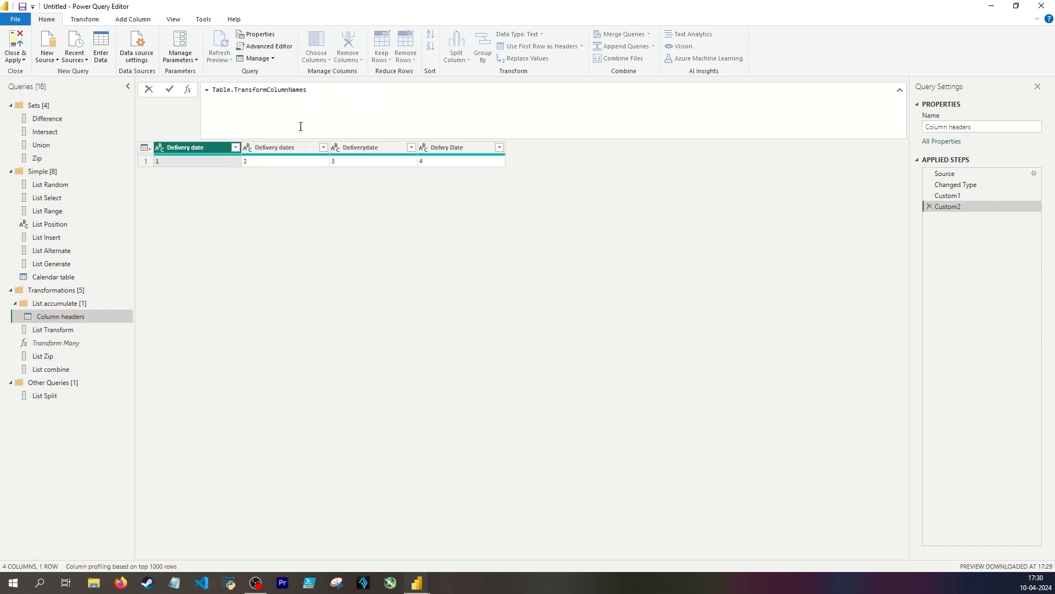
type("(")
key("Return")
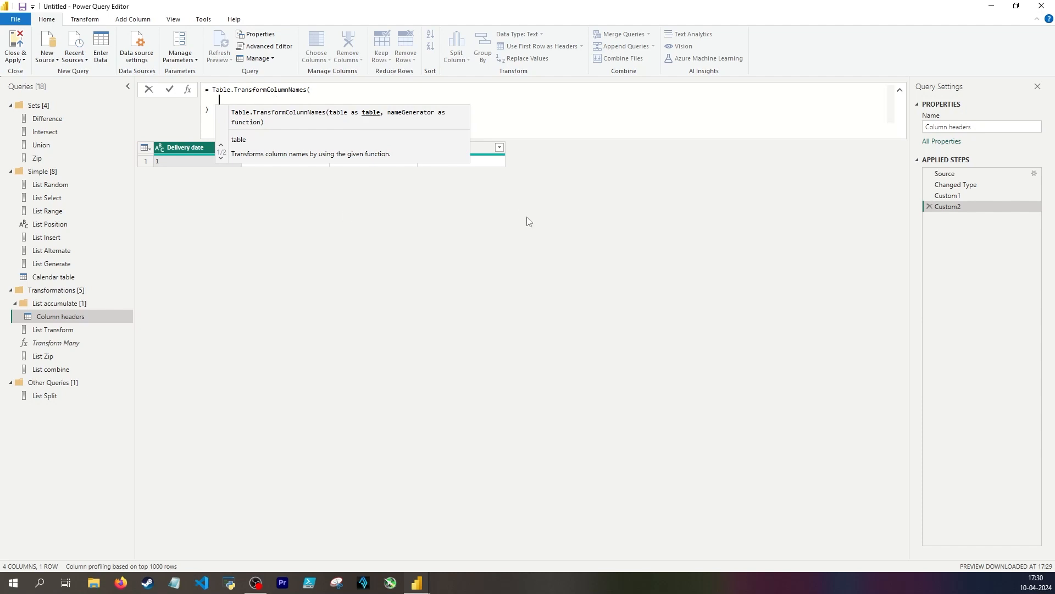
Enter Source as the table argument and each for the name generator, and apply the Custom2 formula
type("Source,")
key("Return")
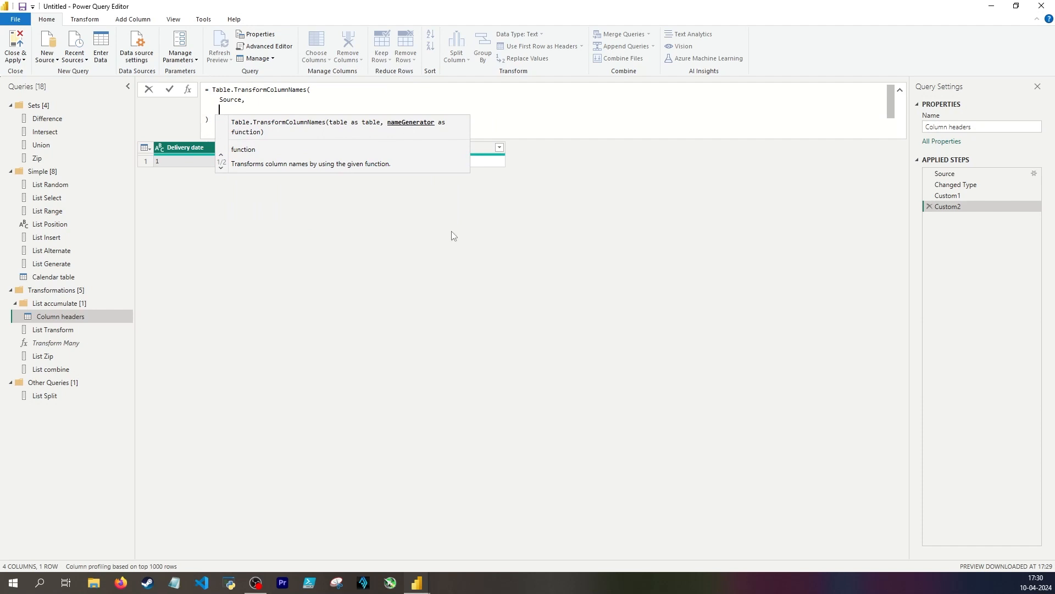
type("each")
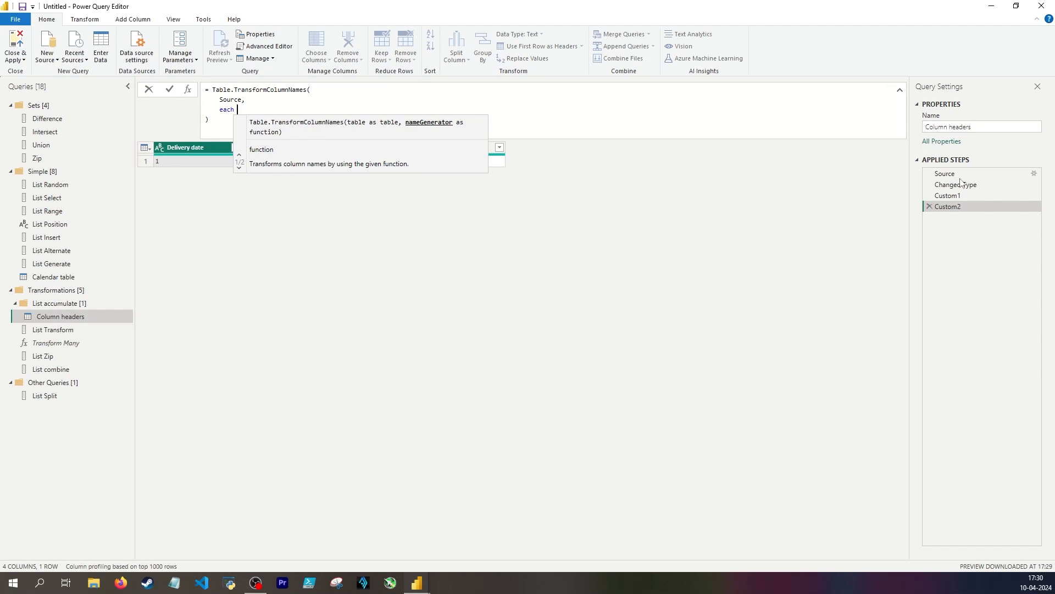
key("Return")
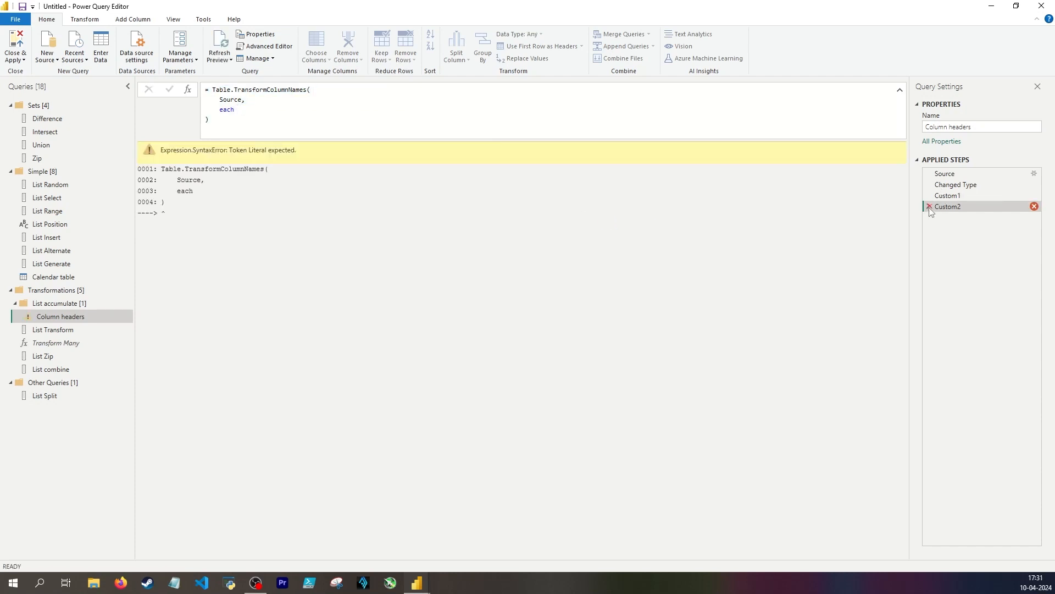
Rename the list step to List of headers to find and re-enter the Table.TransformColumnNames formula, with Source and each, in a new step after it
left_click(961, 195)
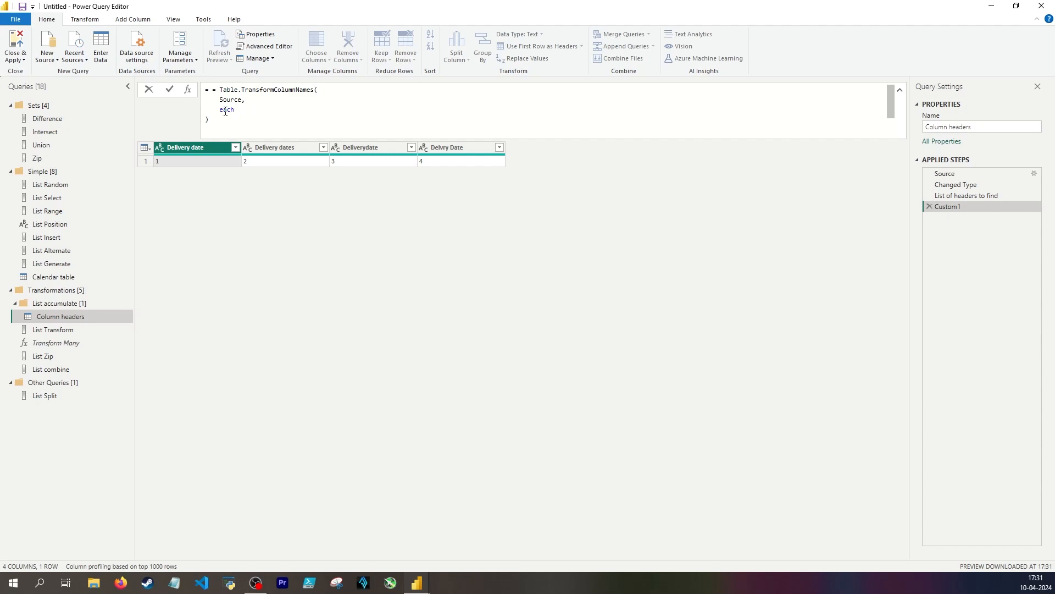
left_click(219, 89)
key("BackSpace")
key("BackSpace")
key("Up")
key("Right")
type(",")
Nest List.Accumulate after each, with #"List of headers to find" as the list and _ as the seed
left_click(238, 110)
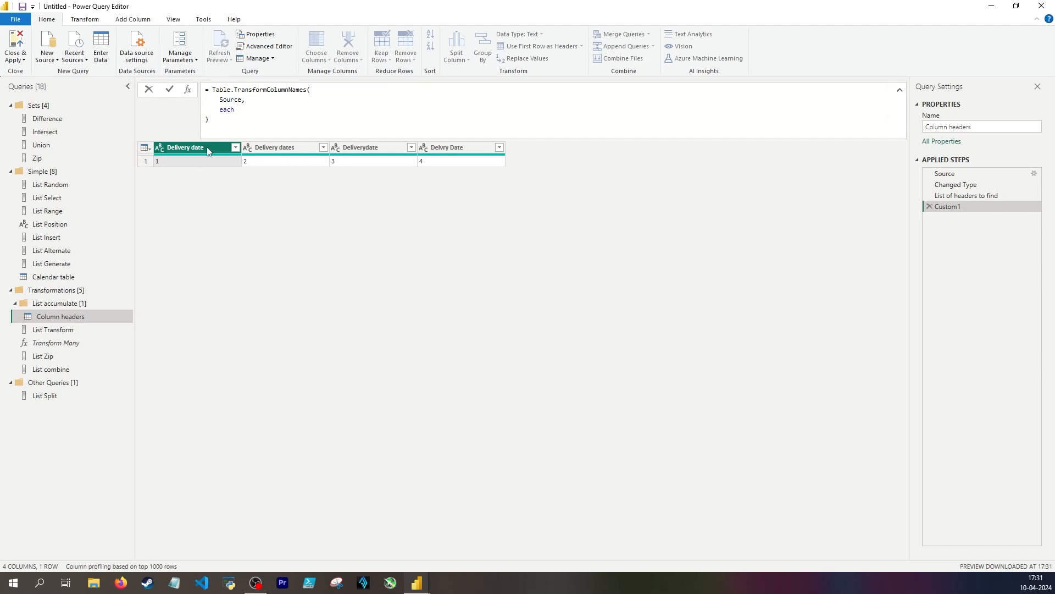
type("List.Accumulate(")
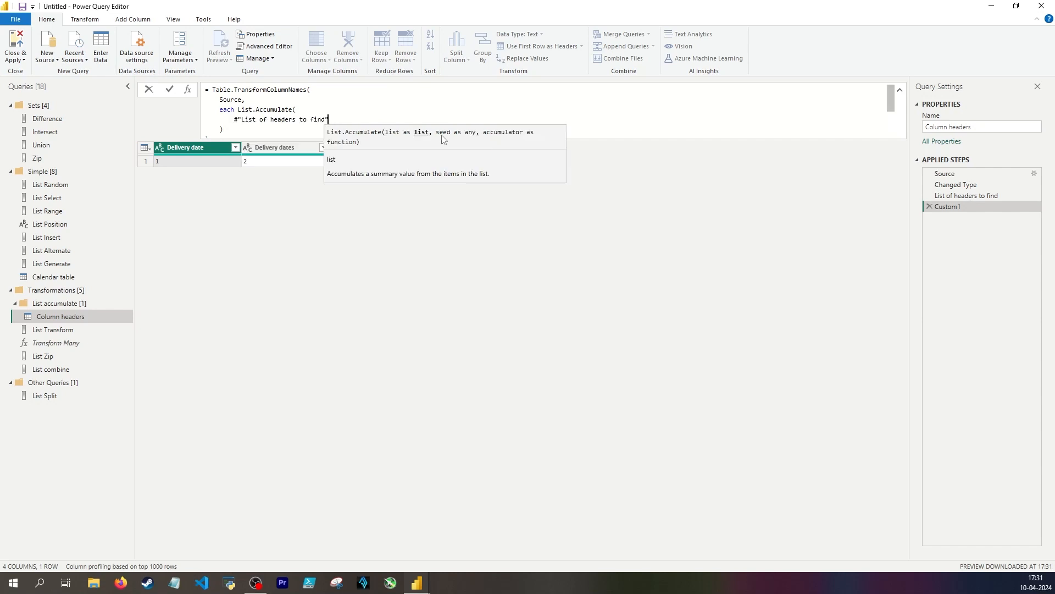
type(",")
key("shift+Return")
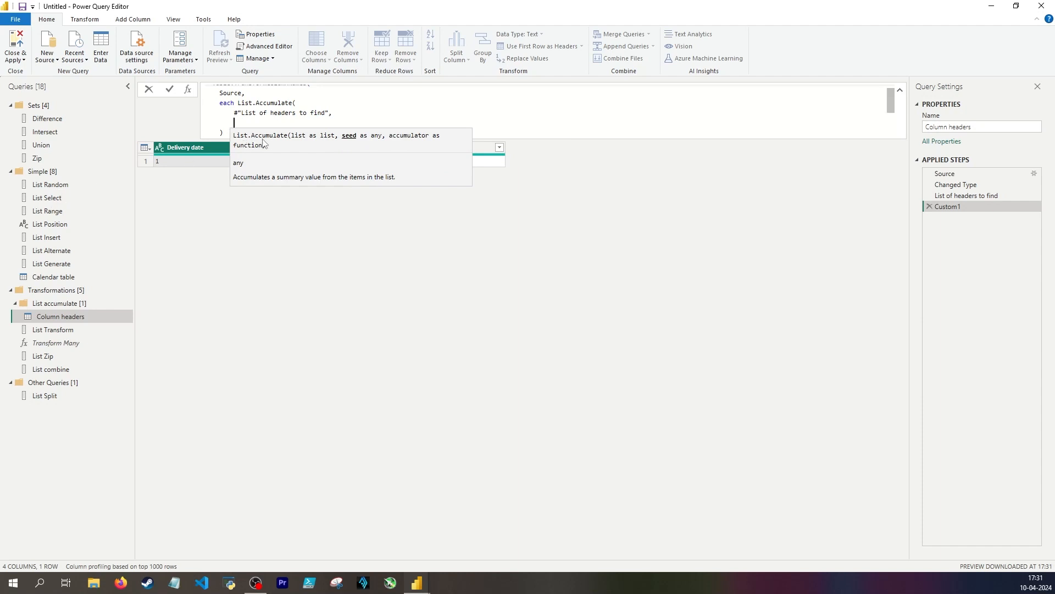
type("_")
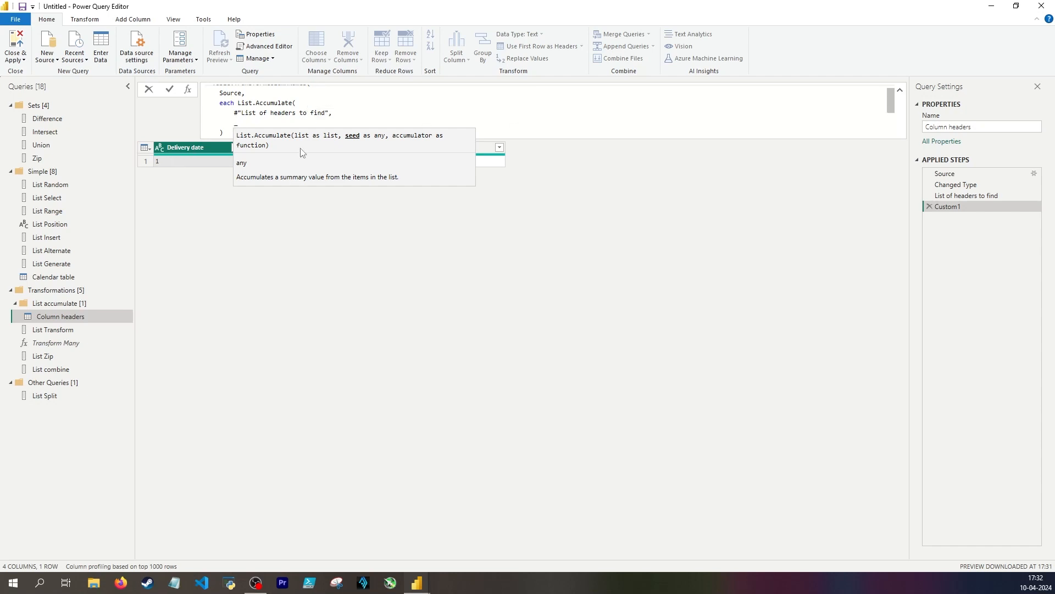
type(",")
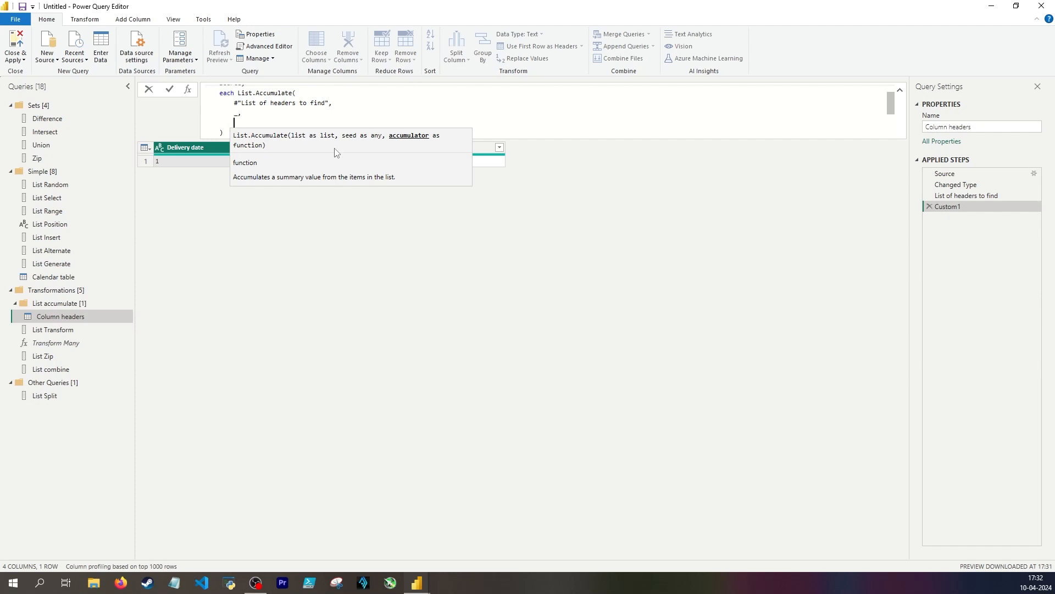
type("(state, current")
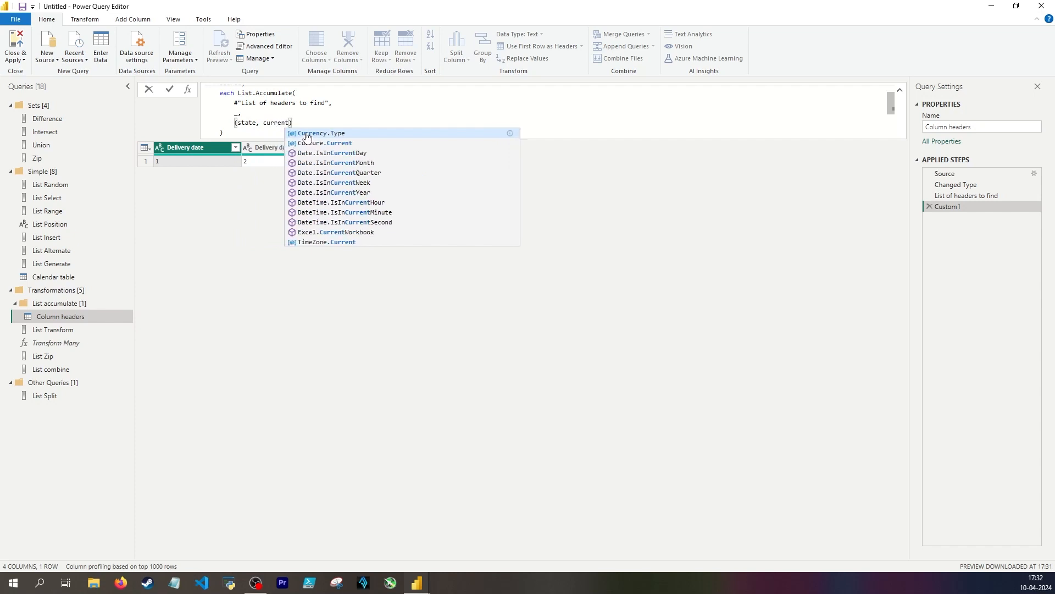
type(") =>")
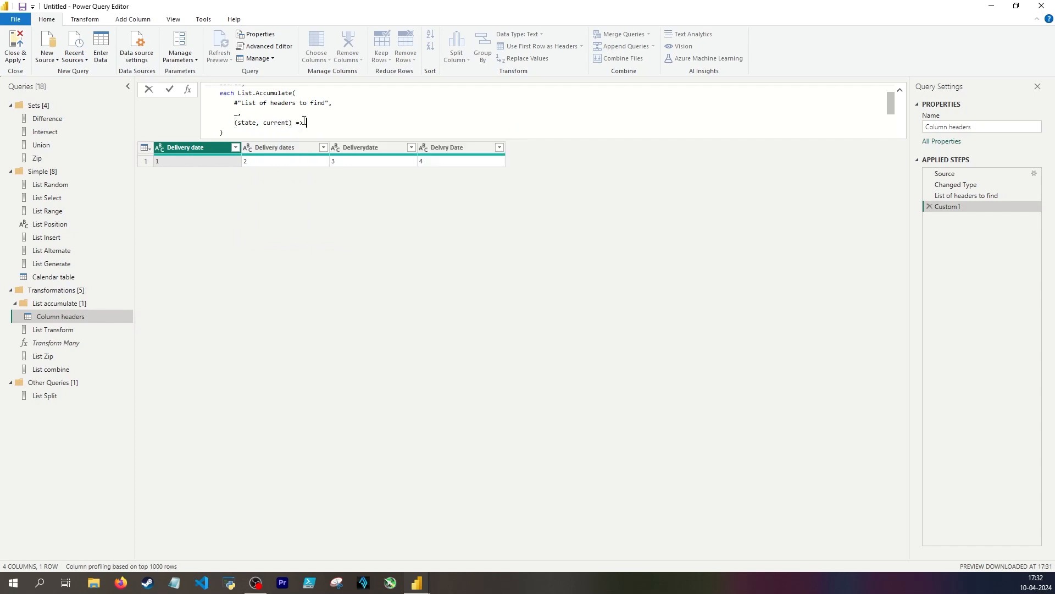
type(" // state = seed, current = current item in list")
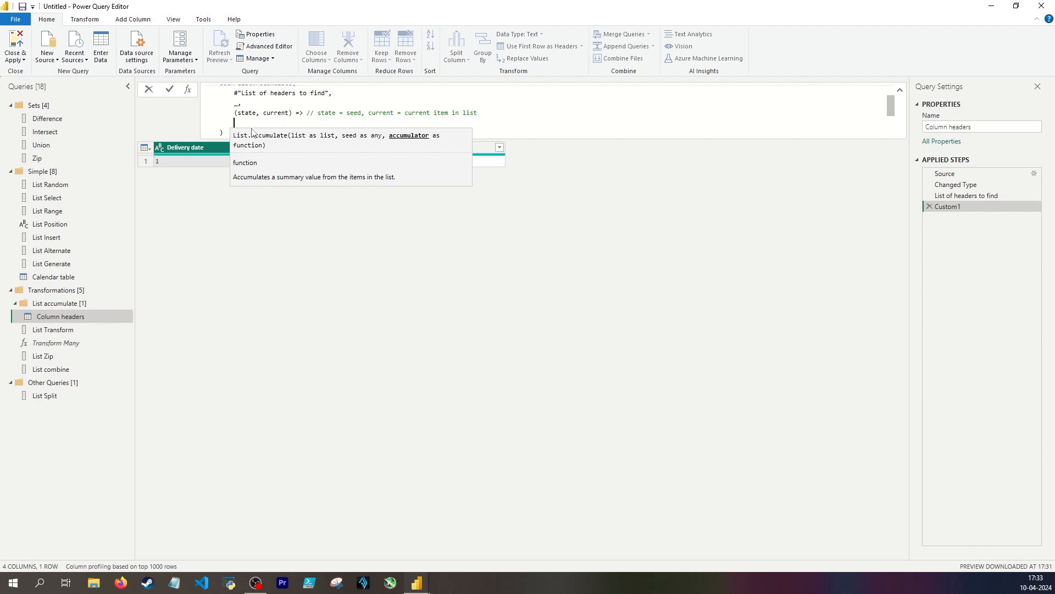
Complete the accumulator with Text.Replace(state, current, "Delivery date") and apply the formula
type("Text.Replace(")
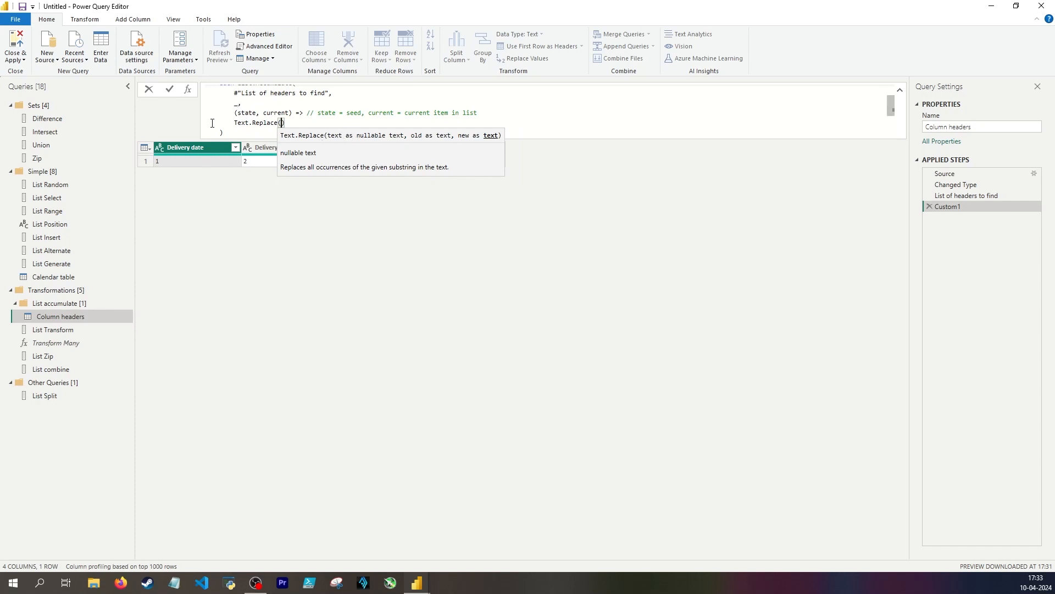
type("state,")
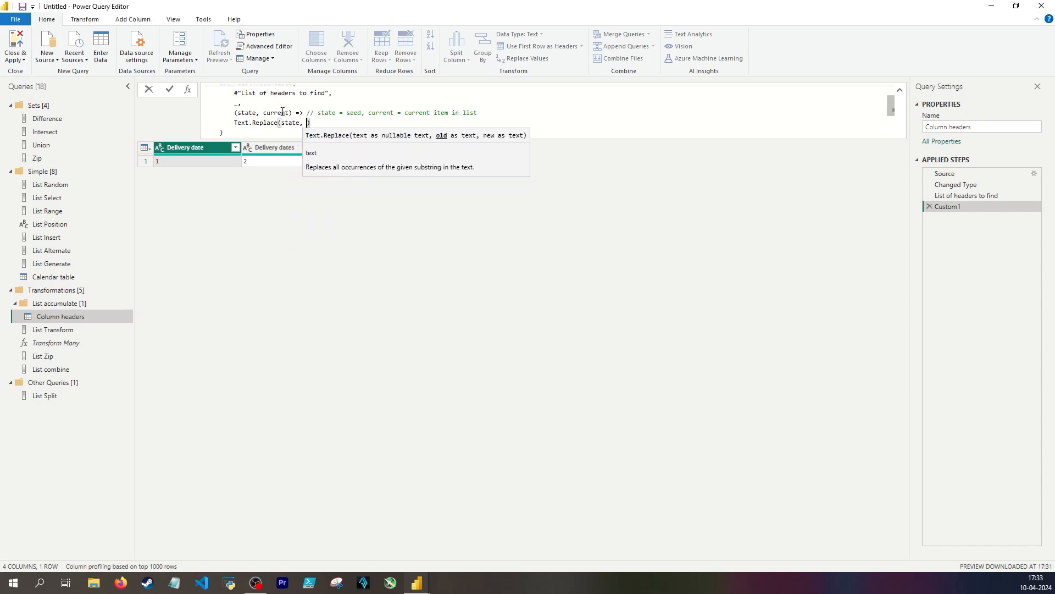
type("current,")
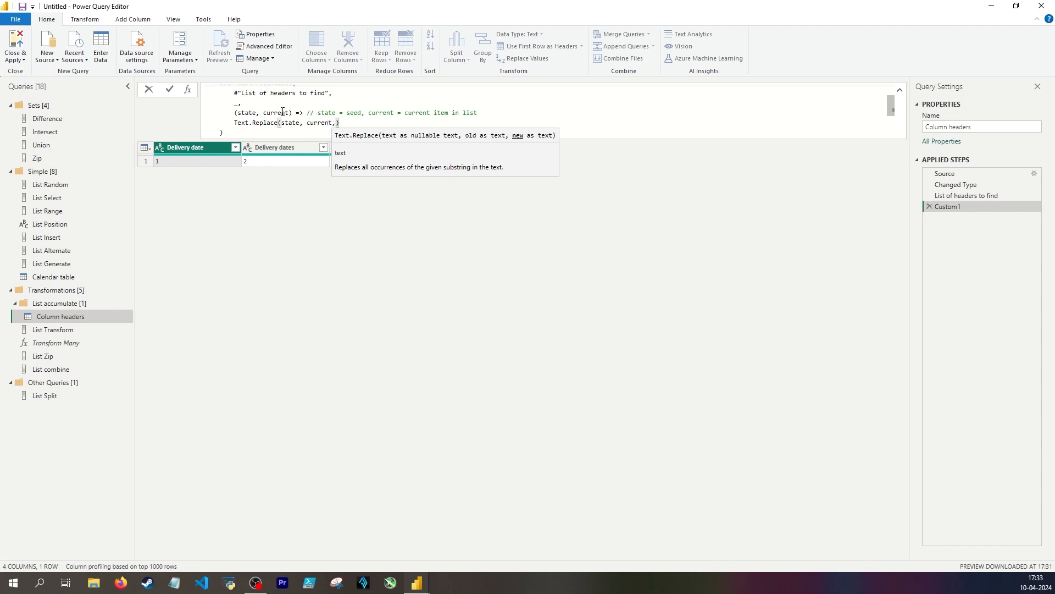
type(" \"Delivery ")
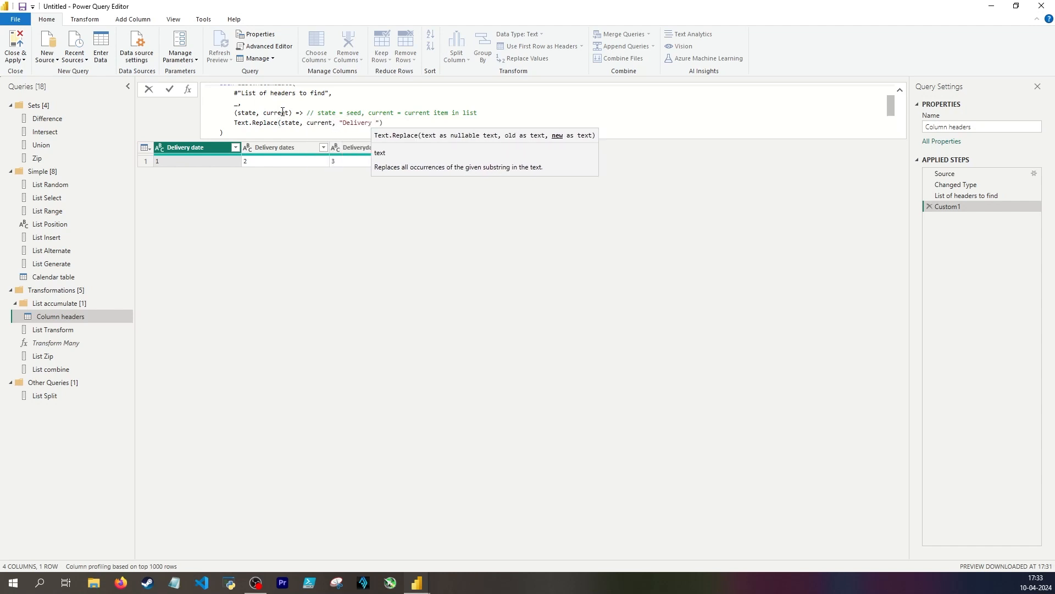
type("date")
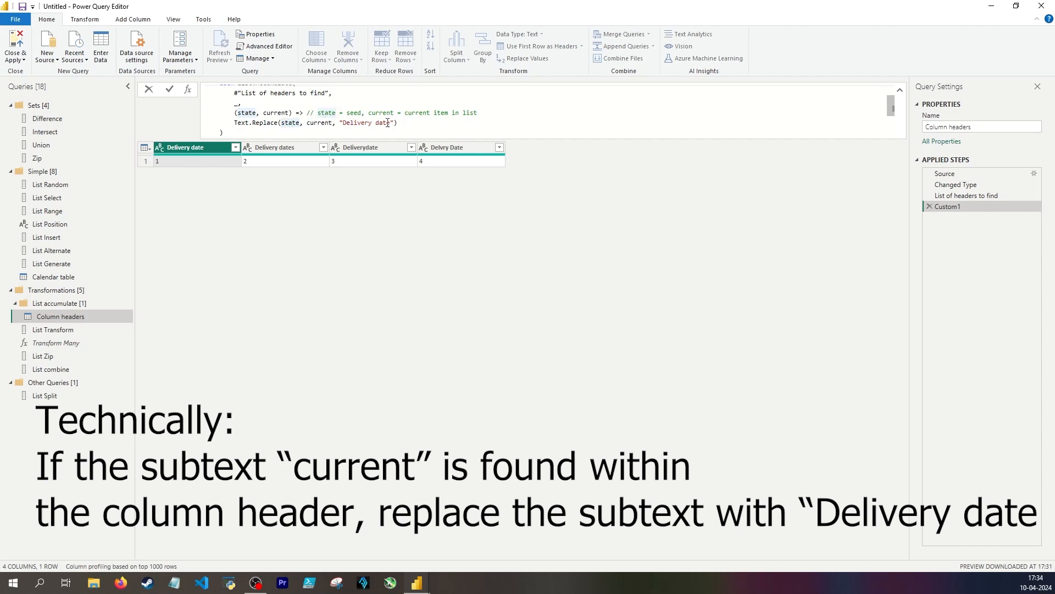
key("Return")
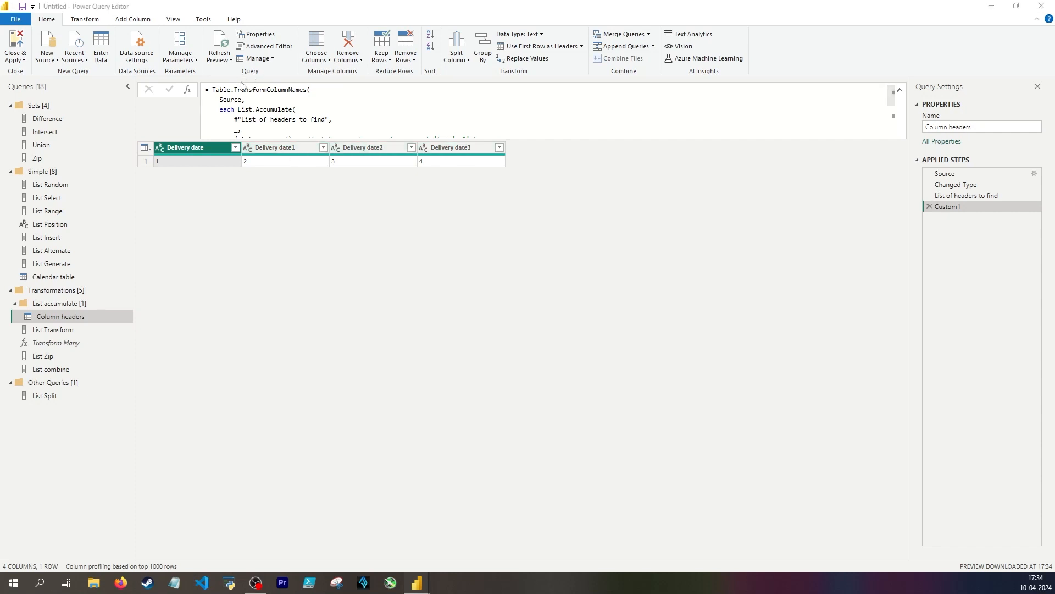
Replace the table argument with Table.SelectColumns(Source, "Delivery dates") to test the header replacement on that single column
left_click_drag(243, 98, 218, 93)
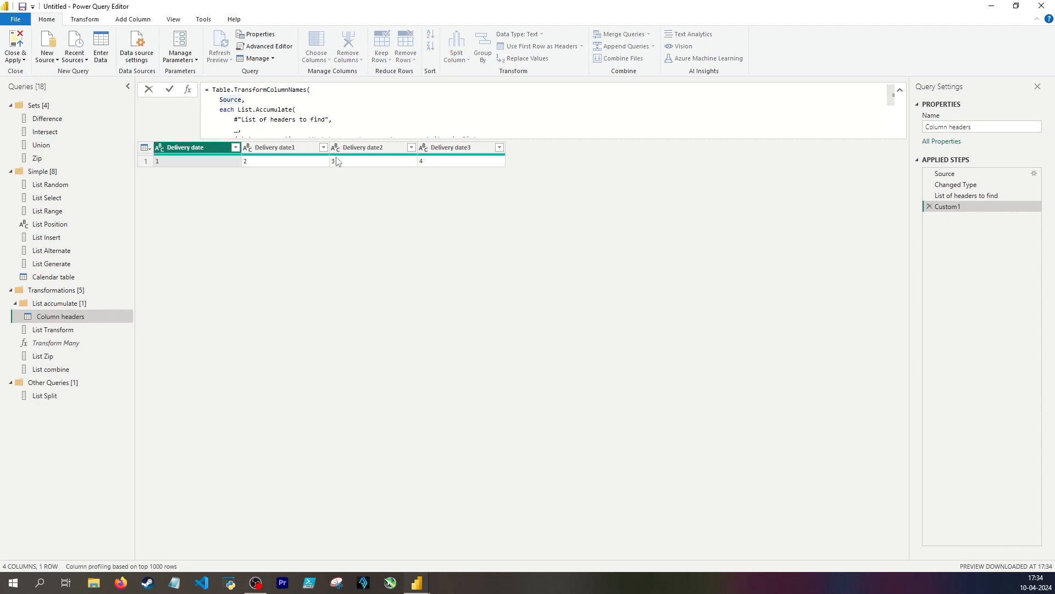
key("Left")
type("table")
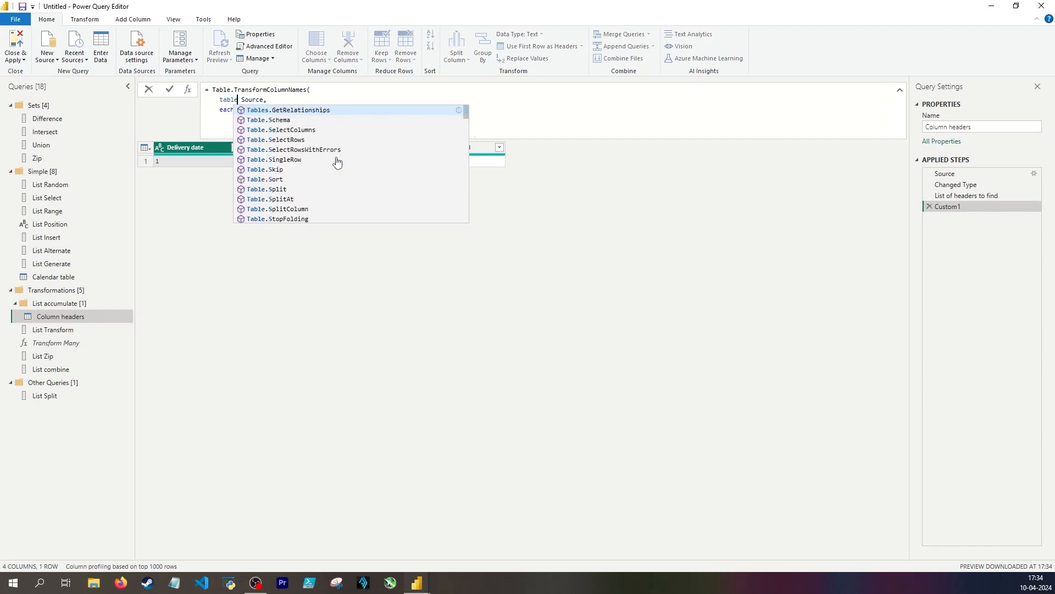
type(".SelectColumns(")
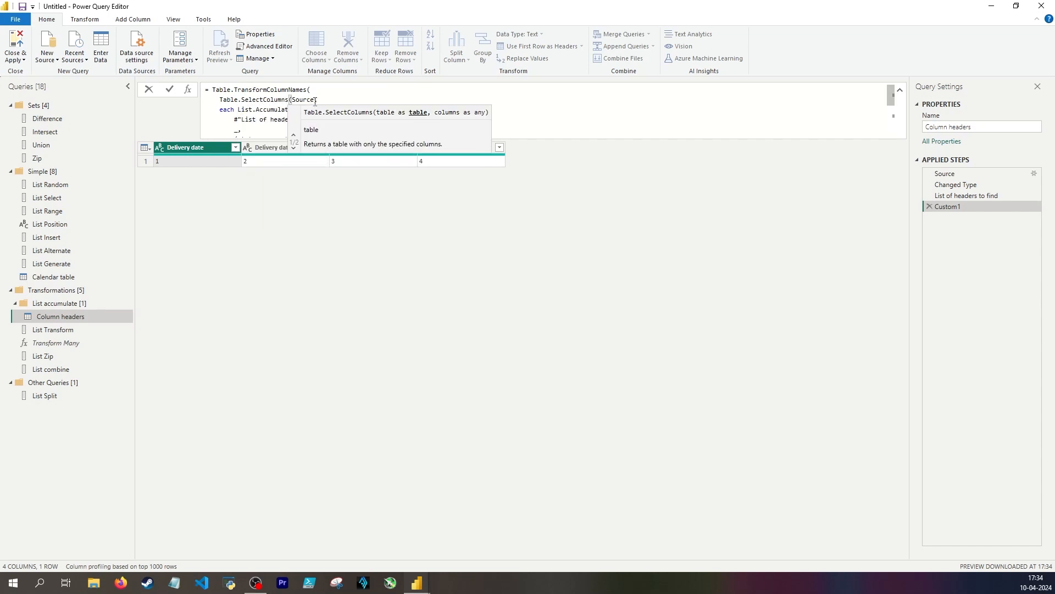
left_click(315, 101)
type(", \"Delivery dat")
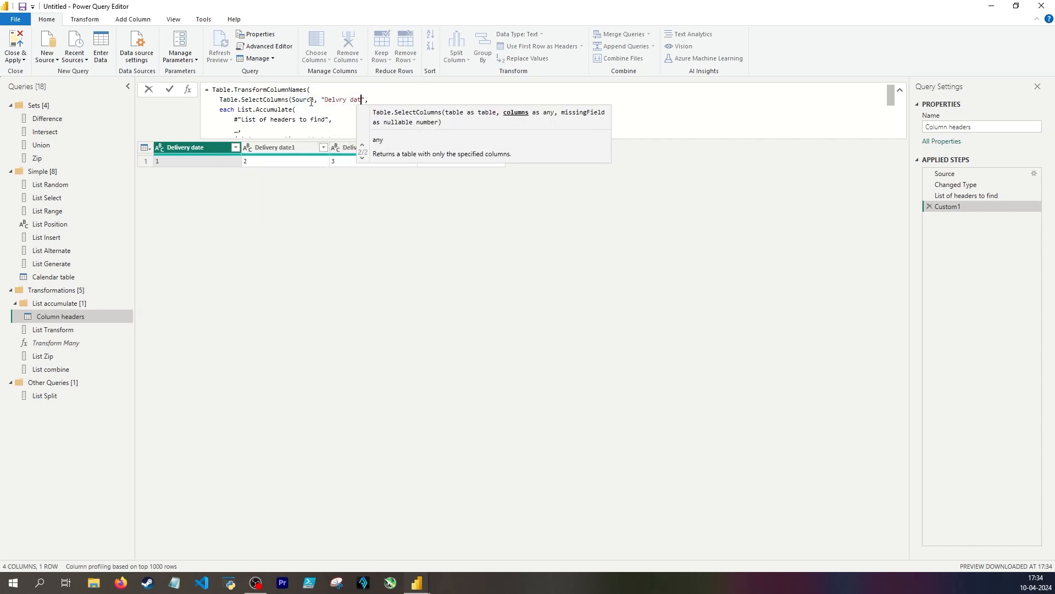
type("e")
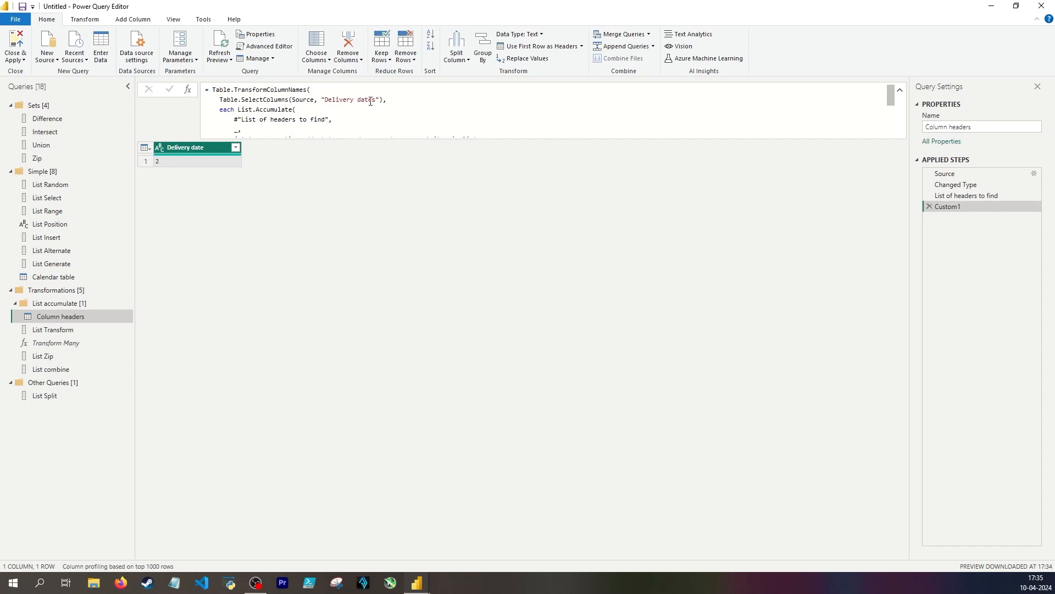
left_click(377, 101)
left_click(189, 153)
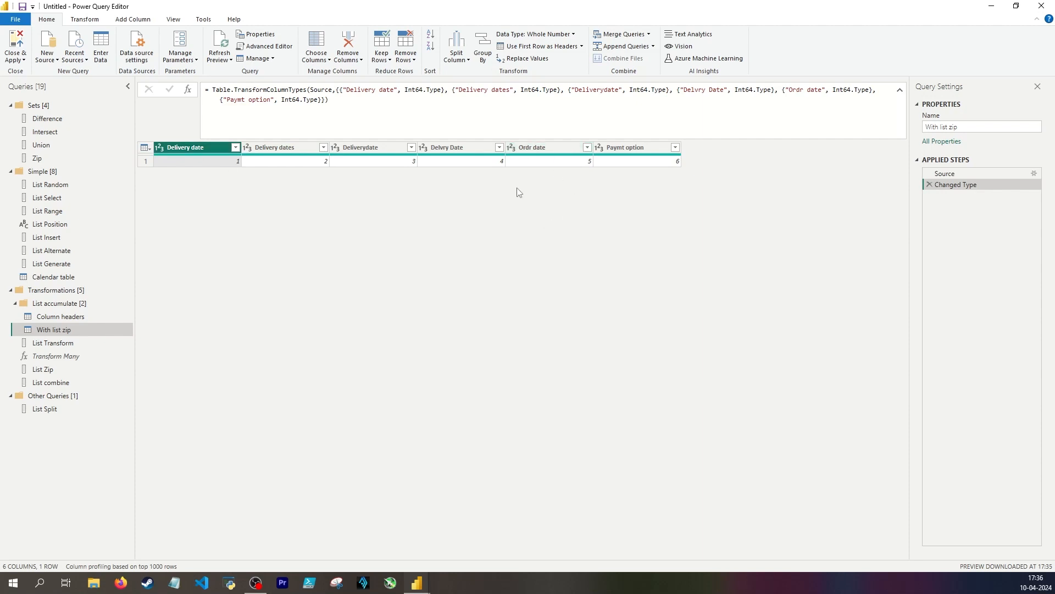
Add a custom step to the With list zip query holding the list {"Deliverydate", "Ordr date", "Paymt option"}
left_click(186, 89)
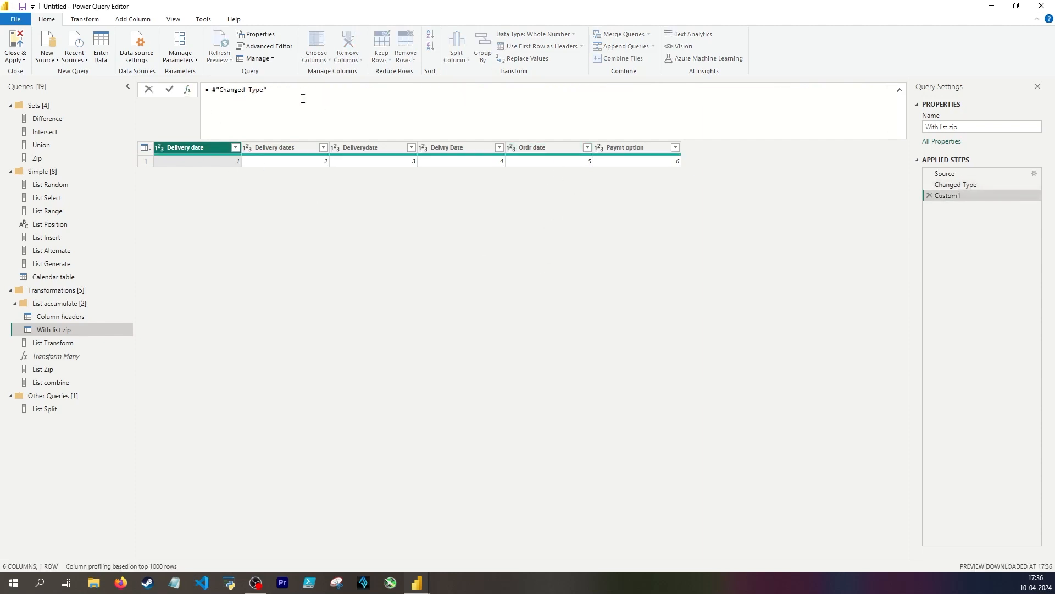
left_click_drag(302, 98, 212, 90)
type("= {\"Deliverydate\", \"Ordr date\", \"Paymt option\"}")
key("Return")
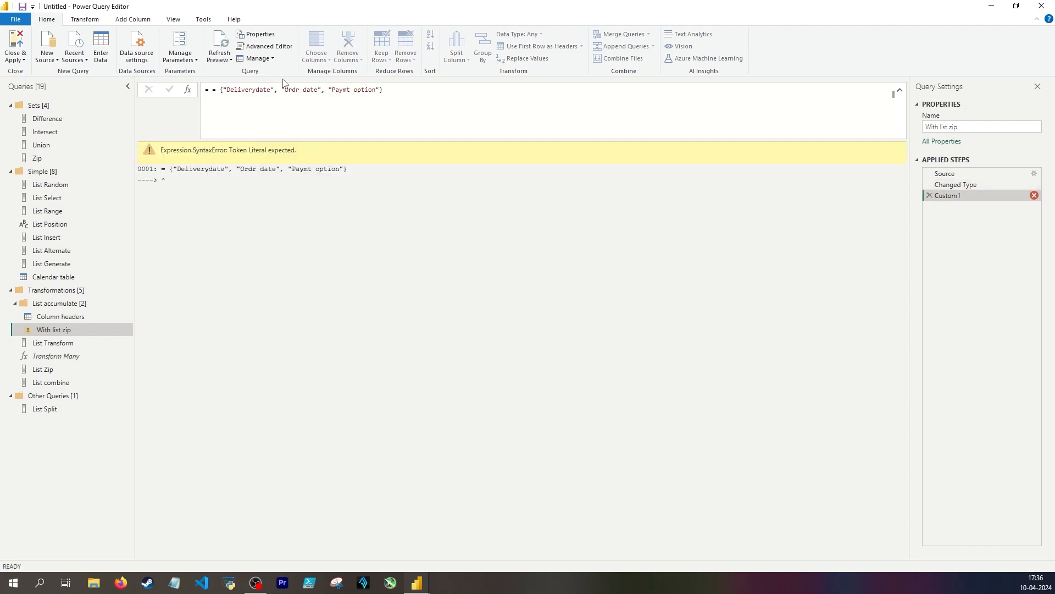
left_click(217, 91)
key("BackSpace")
key("Return")
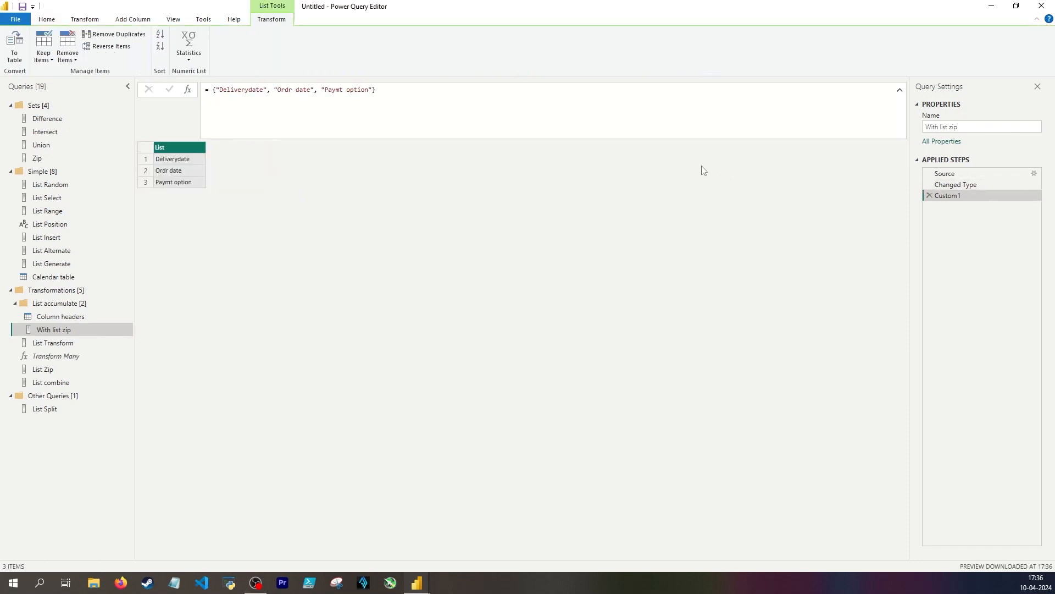
Delete the Changed Type step and rename the misspelled headers list step to Headers to find
left_click(930, 185)
left_click(620, 311)
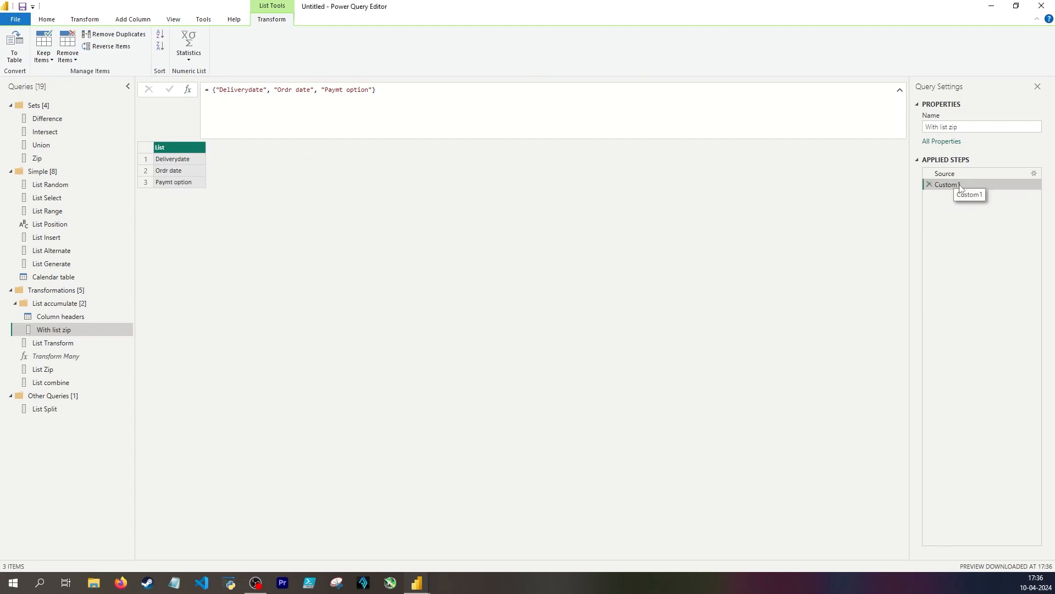
double_click(960, 184)
type("Headers to find")
key("Return")
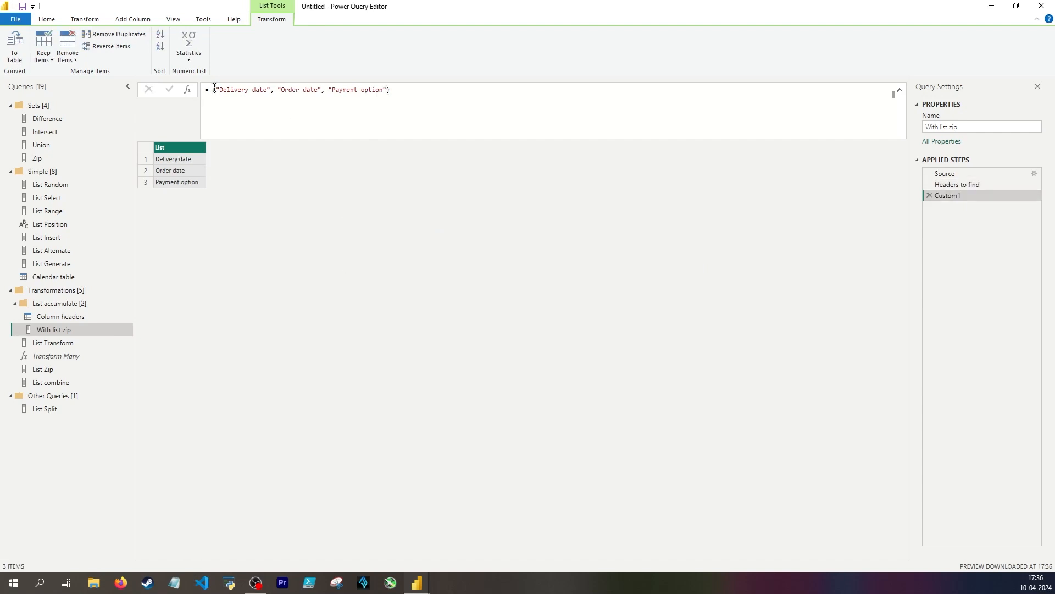
Rename the custom step holding "Delivery date", "Order date" and "Payment option" to Correct spelling
double_click(946, 196)
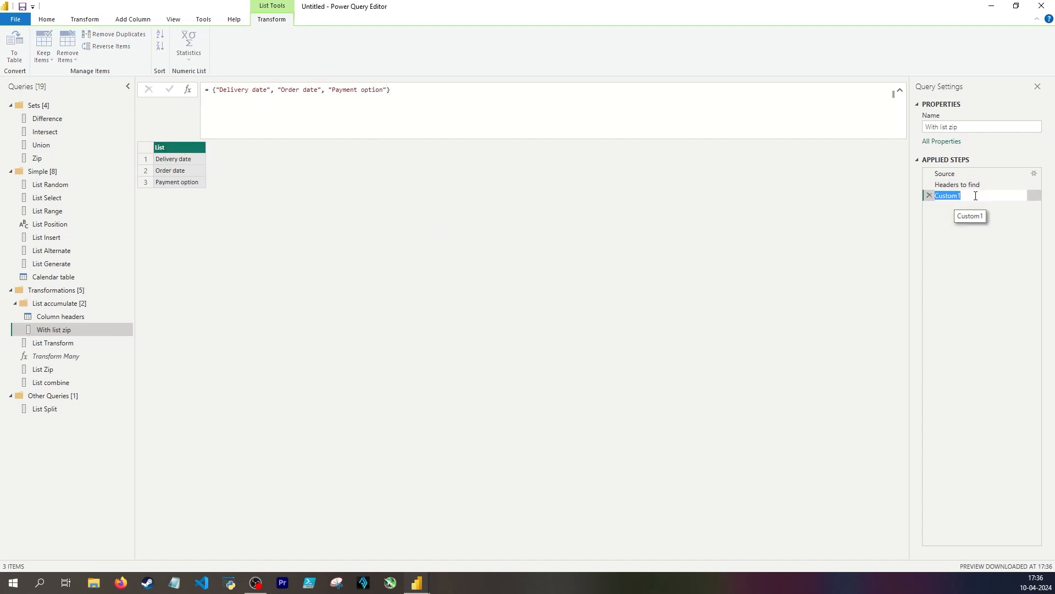
type("Correct spelling")
key("Return")
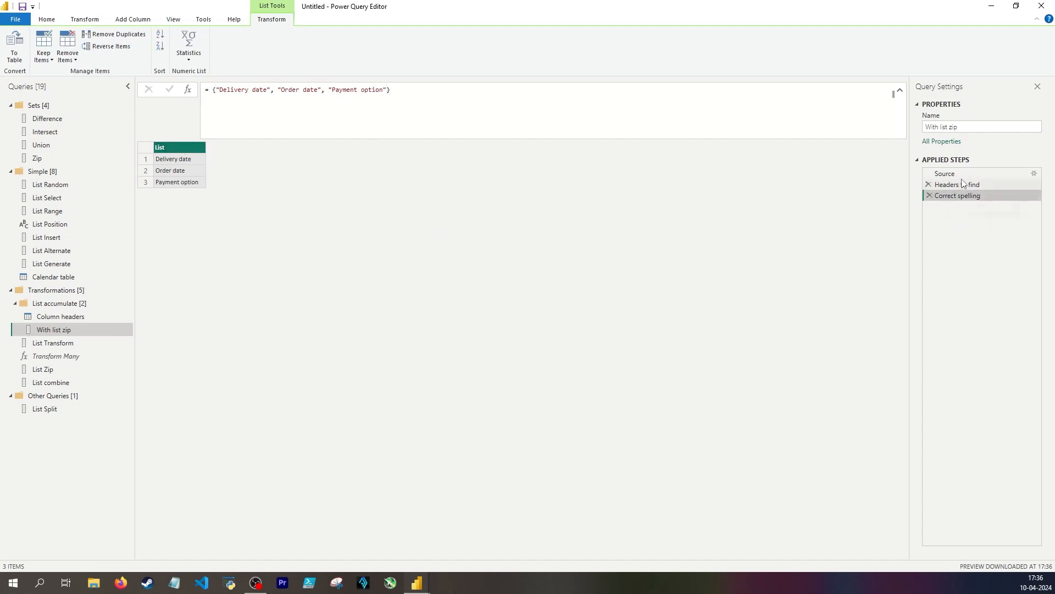
Add a custom step that pairs the Headers to find and Correct spelling lists with List.Zip, and inspect the first pair
left_click(960, 184)
left_click(181, 163)
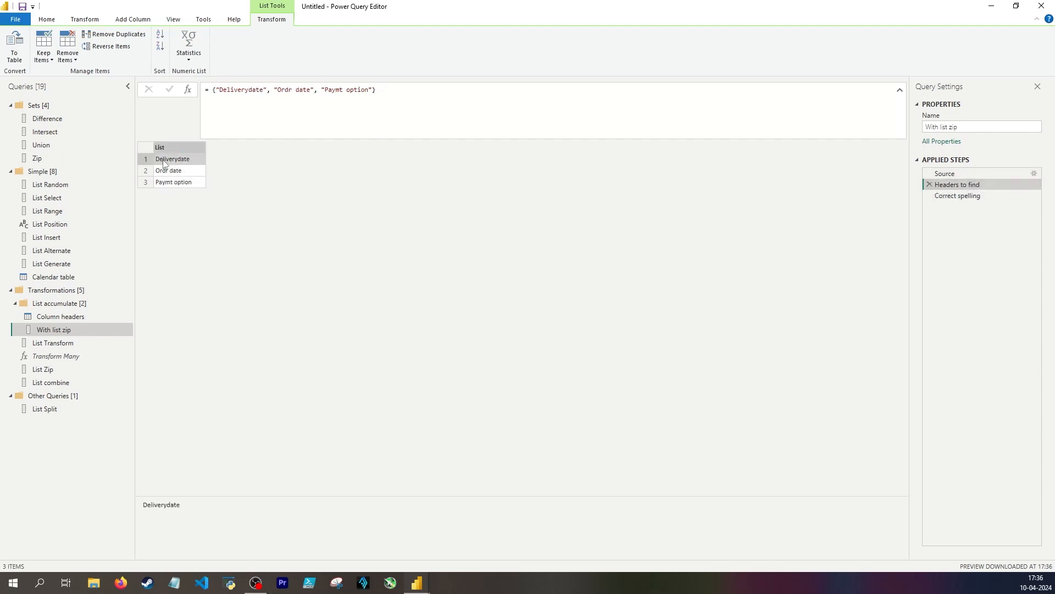
left_click(934, 193)
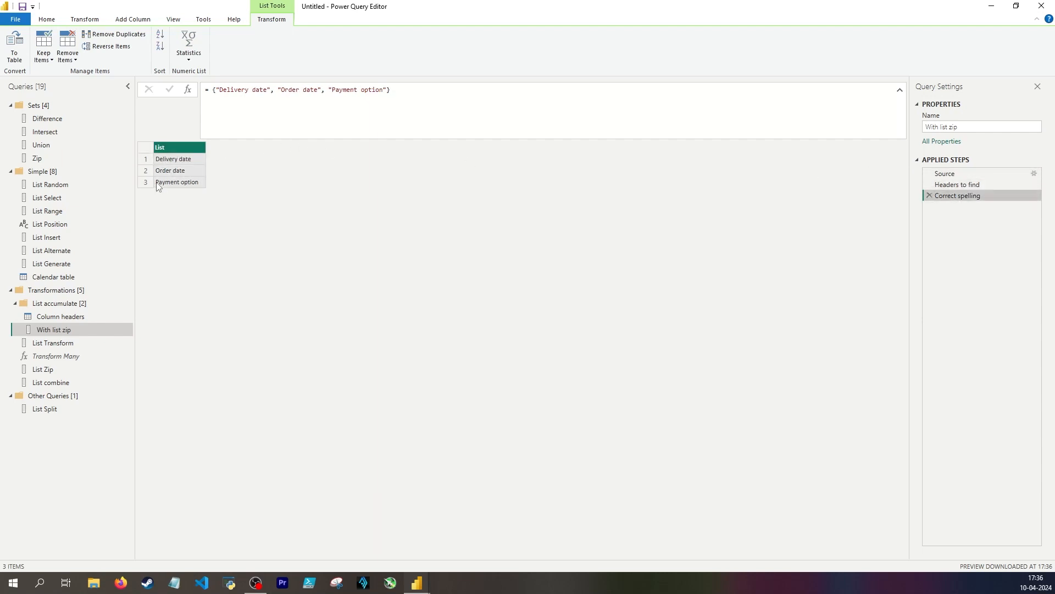
left_click(169, 164)
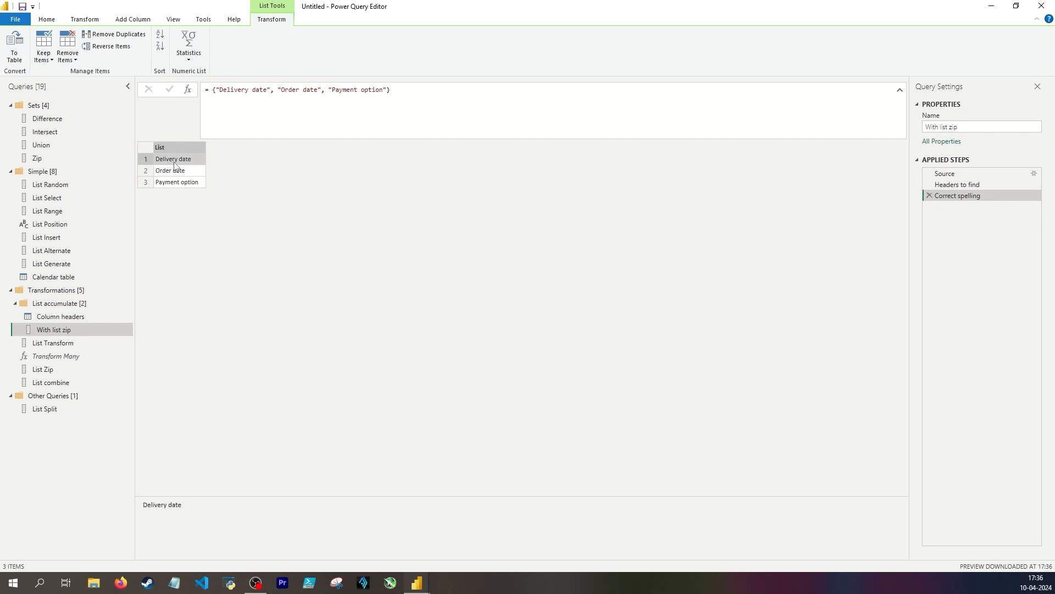
left_click(188, 89)
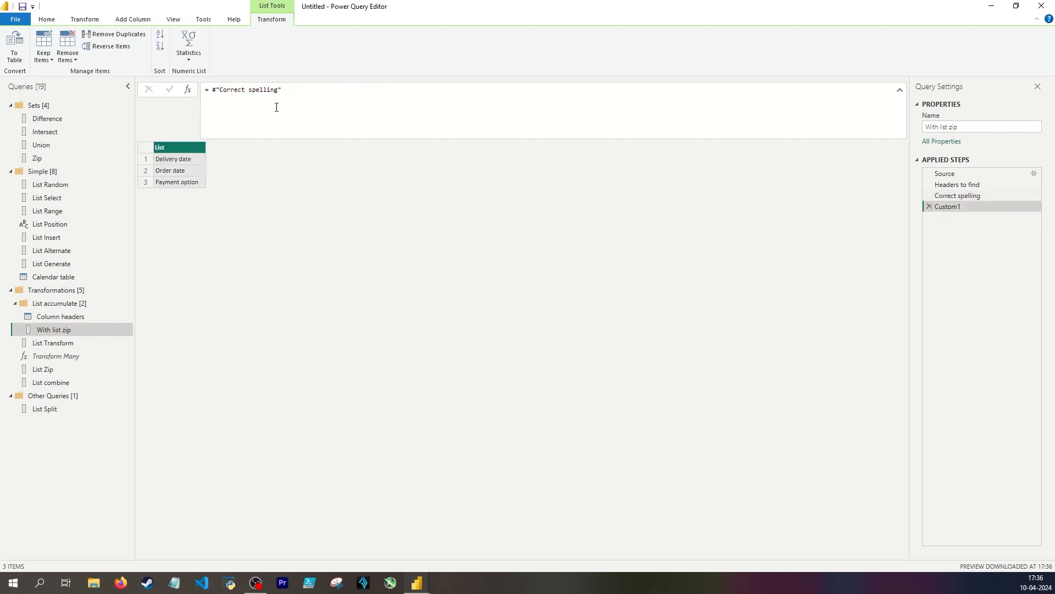
left_click(213, 91, "shift")
type("List")
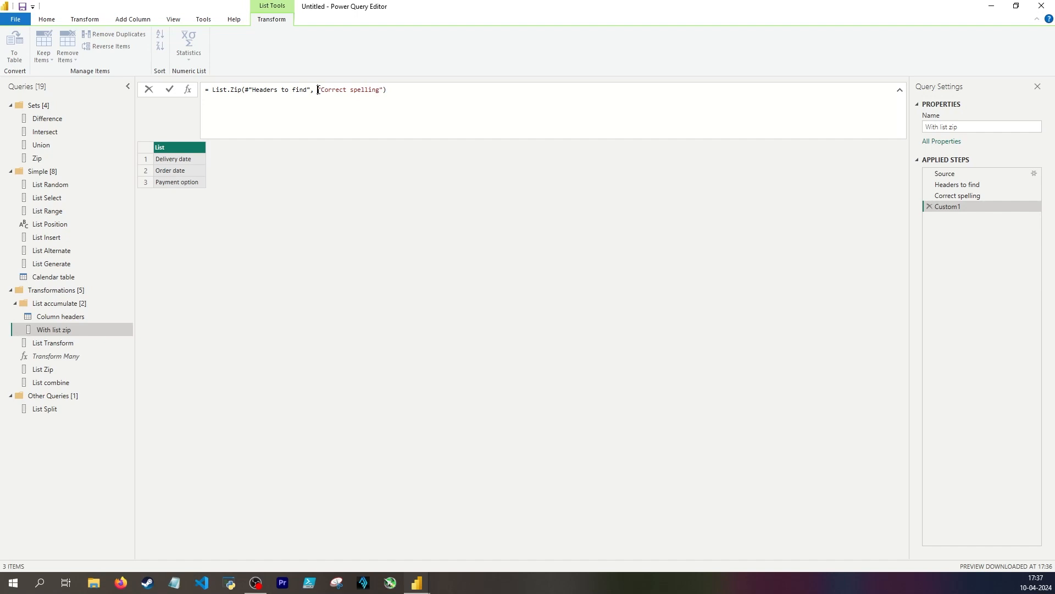
type("#")
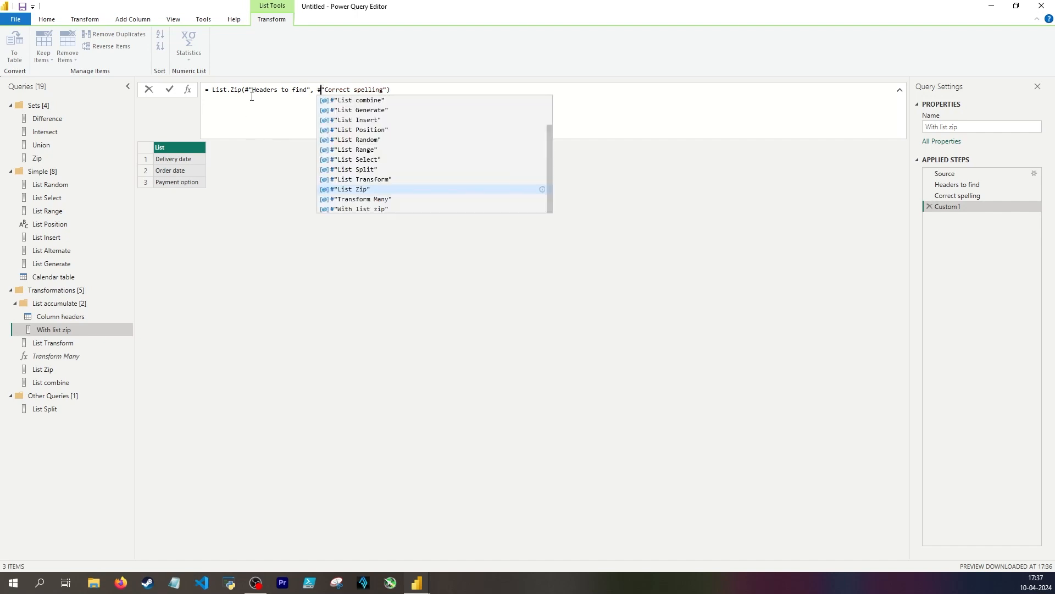
left_click(245, 90)
left_click(168, 158)
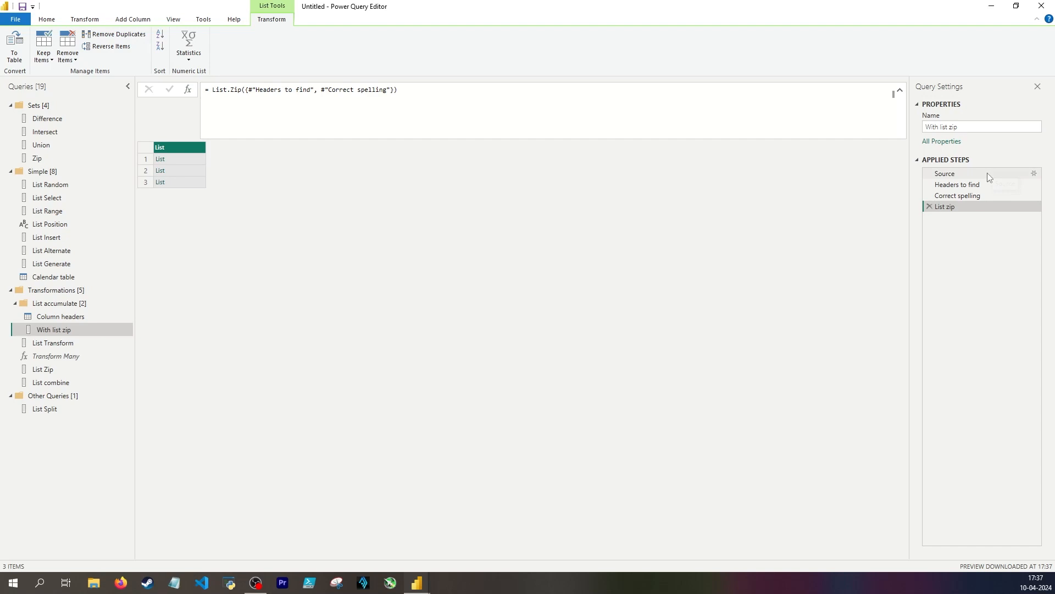
In a custom step after Relevant columns, start Table.TransformColumnNames on #"Relevant columns" with each List.Accumulate as the name generator
left_click(988, 176)
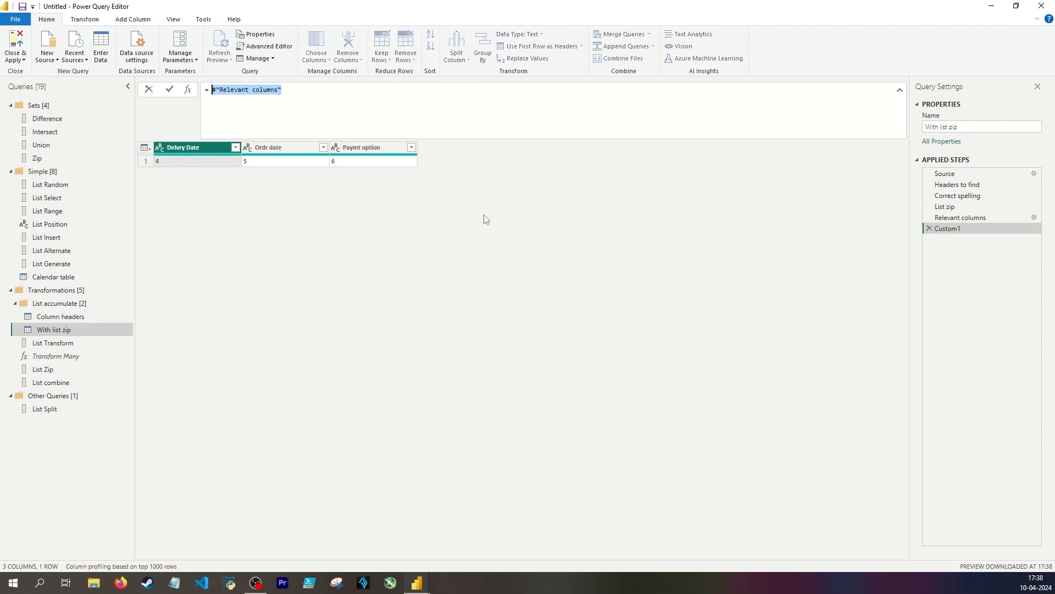
type("Table.TransformC")
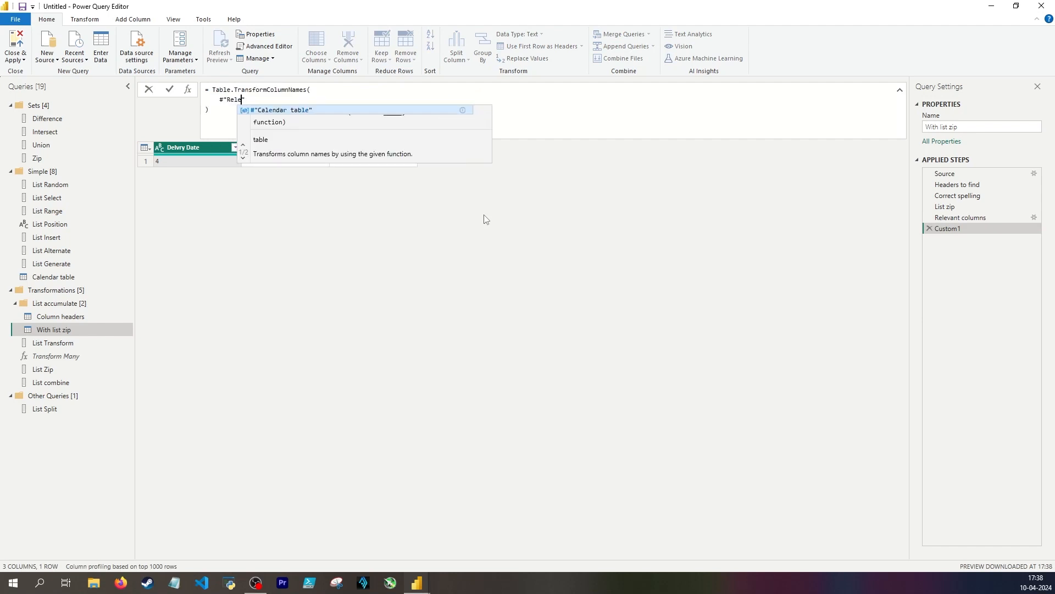
type("vant columns\",")
key("Return")
type("each l")
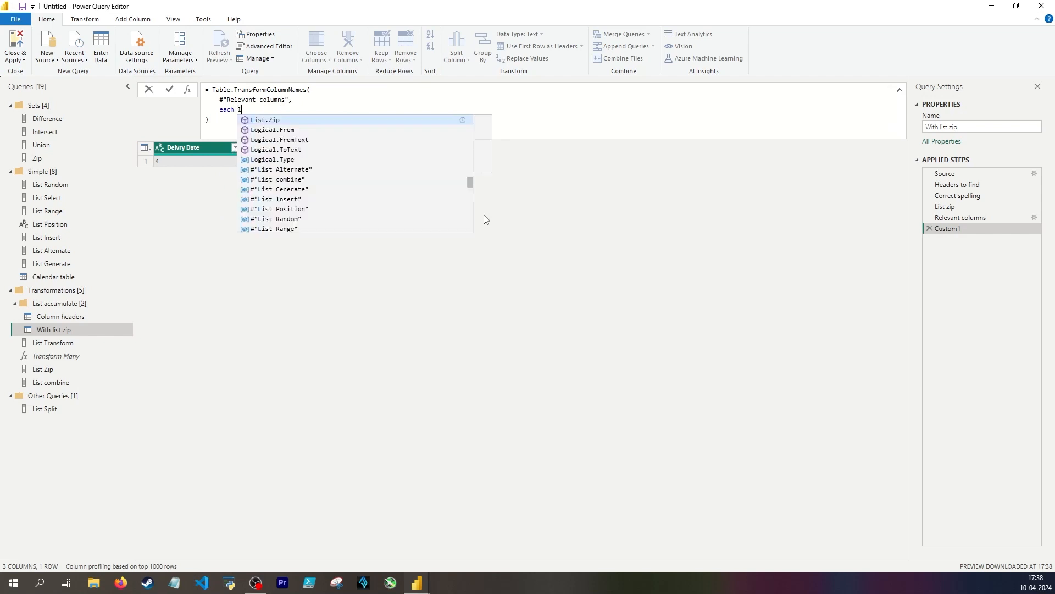
type("ims")
key("BackSpace")
key("BackSpace")
key("BackSpace")
type("ist.Accumulate(")
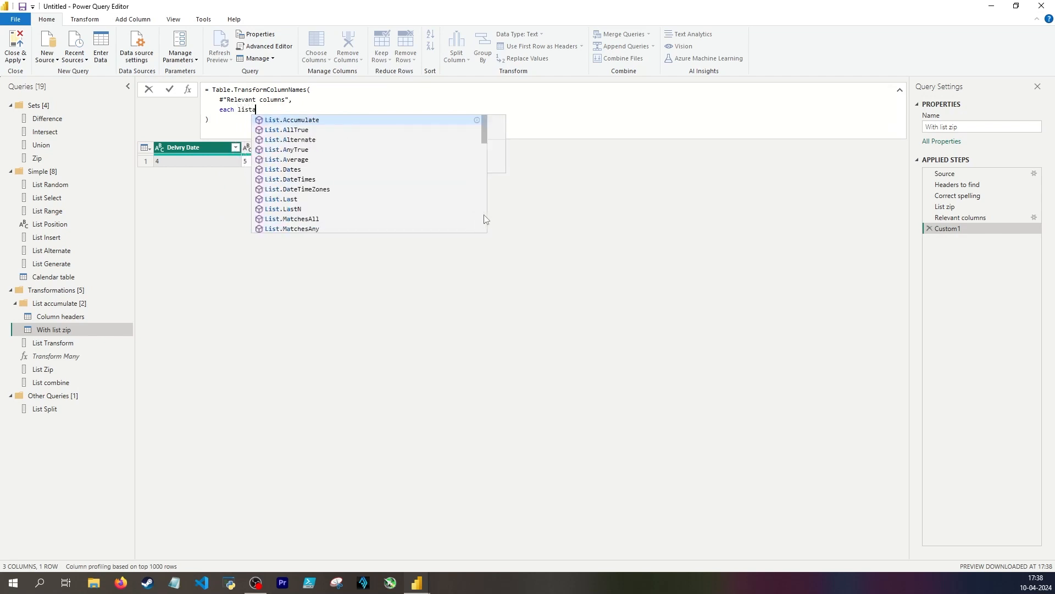
key("Return")
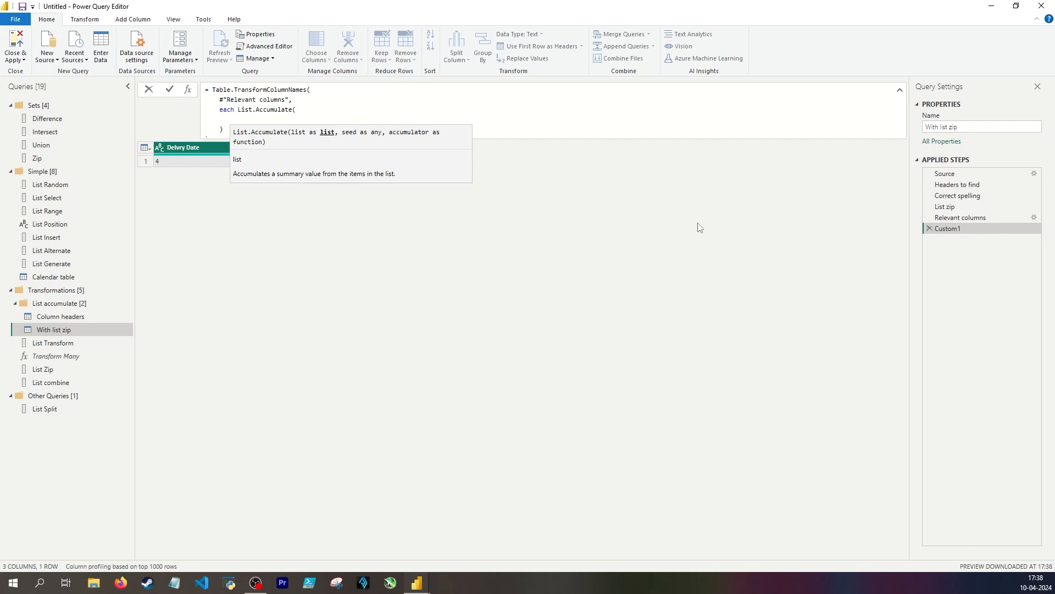
Give List.Accumulate #"List Zip" as its list, _ commented as column header as its seed, and (state, current) as accumulator parameters
type("#\"List Zip\",")
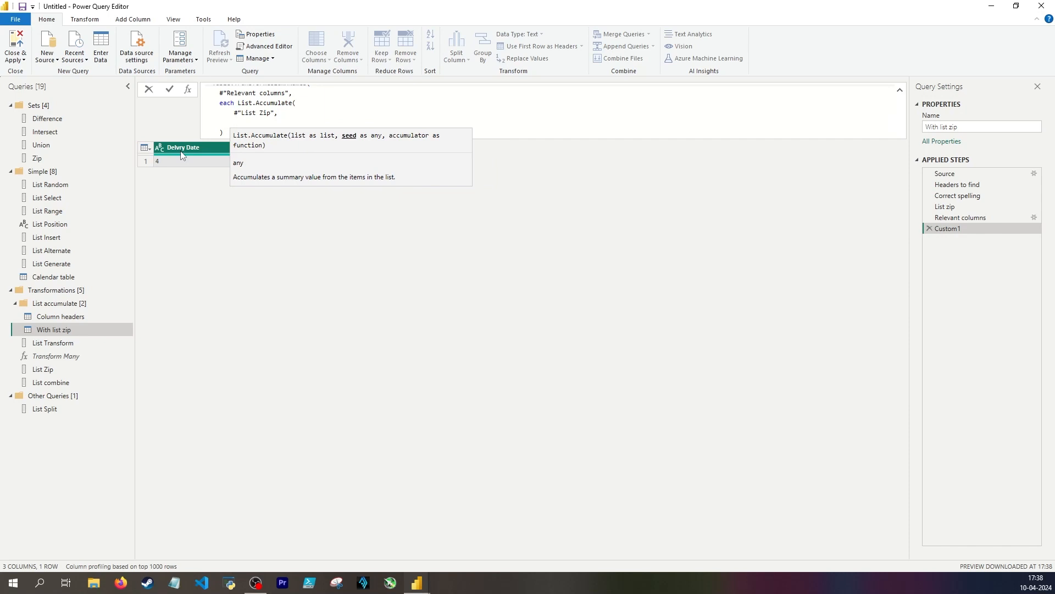
type("_")
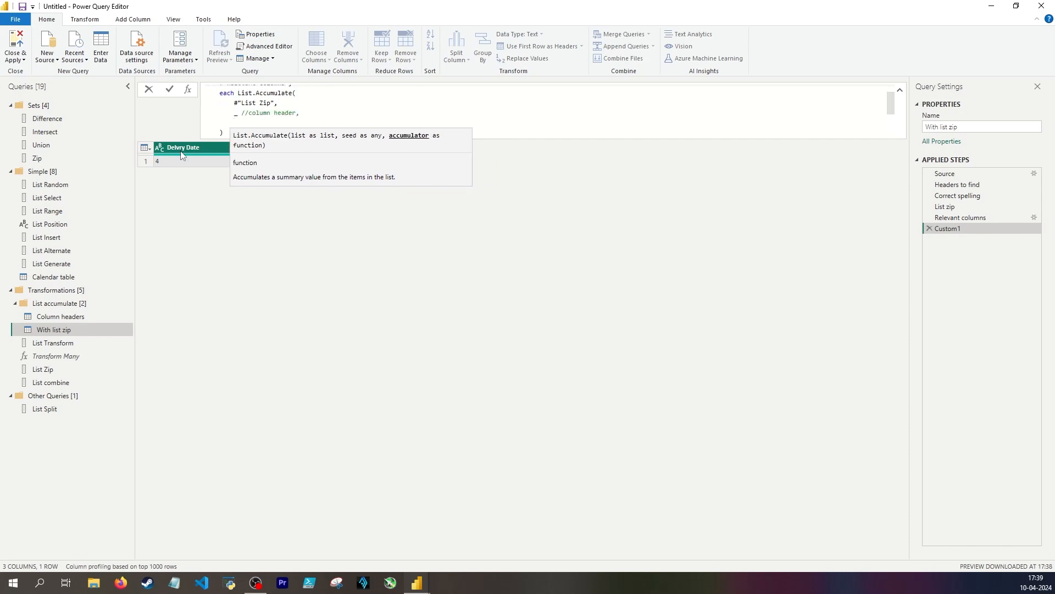
type("(")
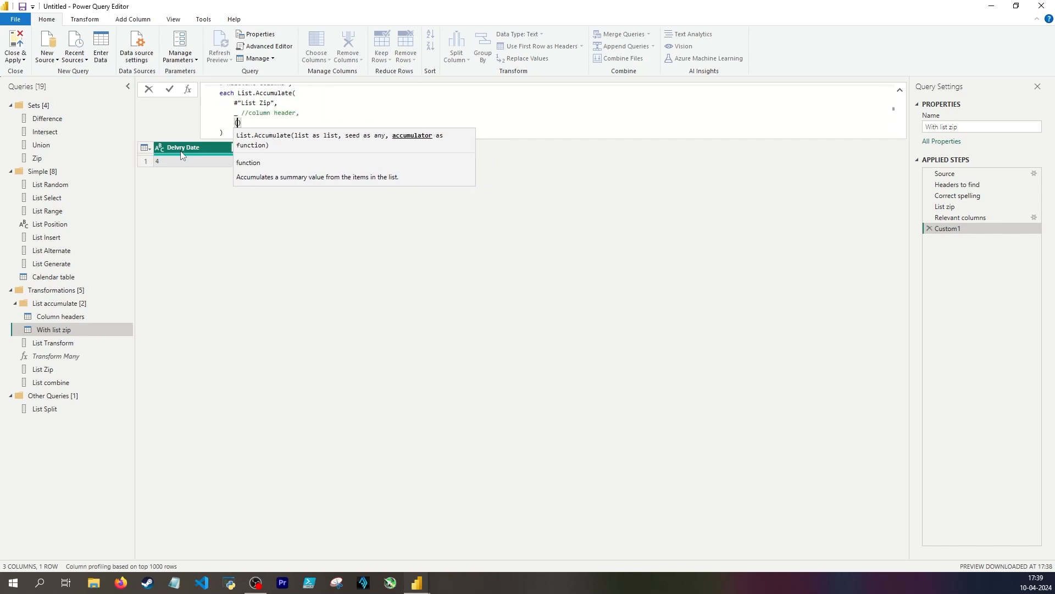
type("state, current)")
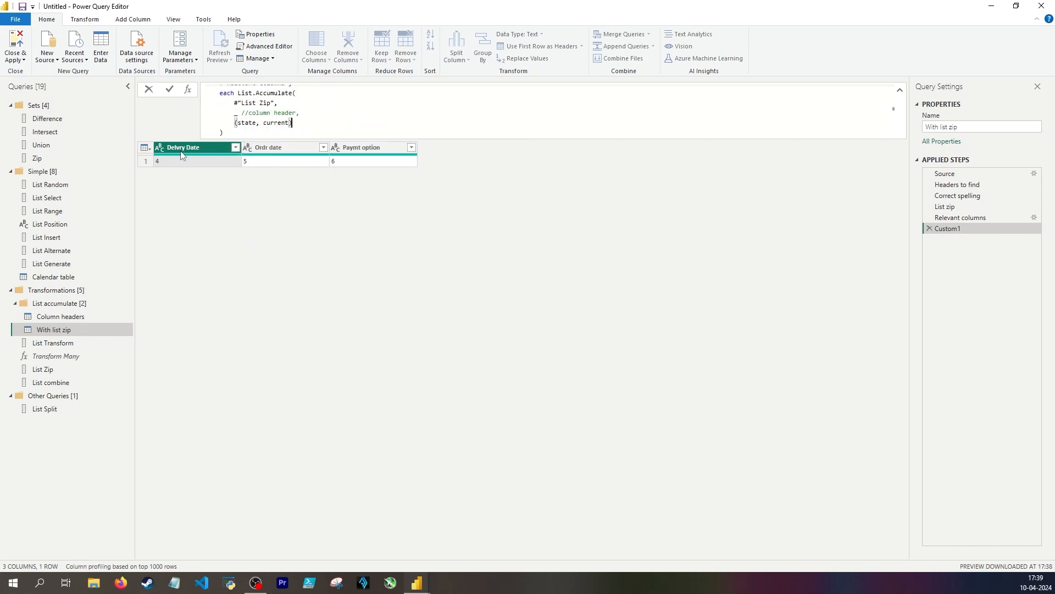
type(" =>")
type(" text.Replace(")
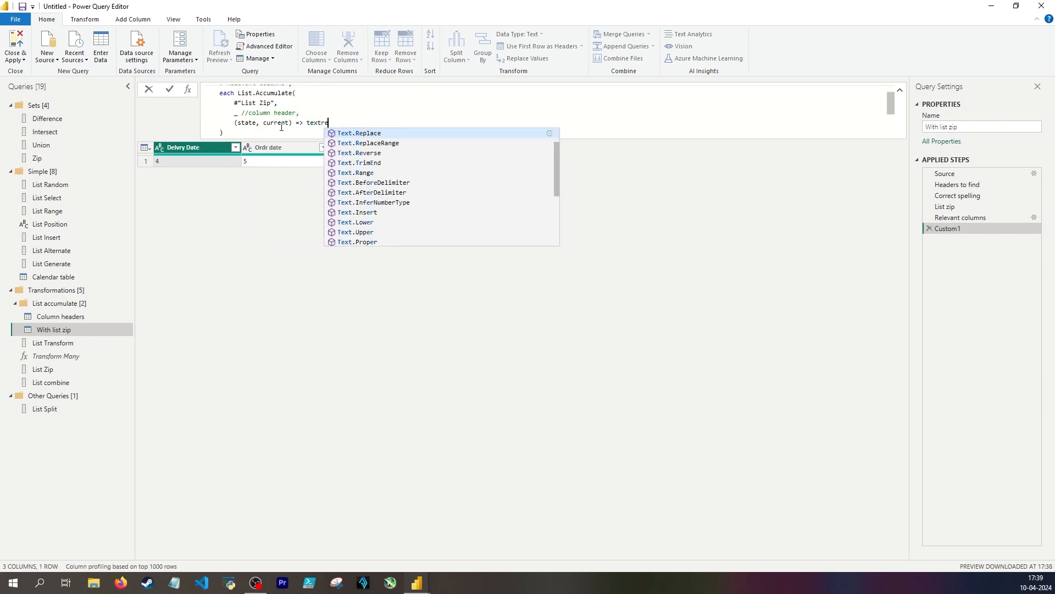
type("state")
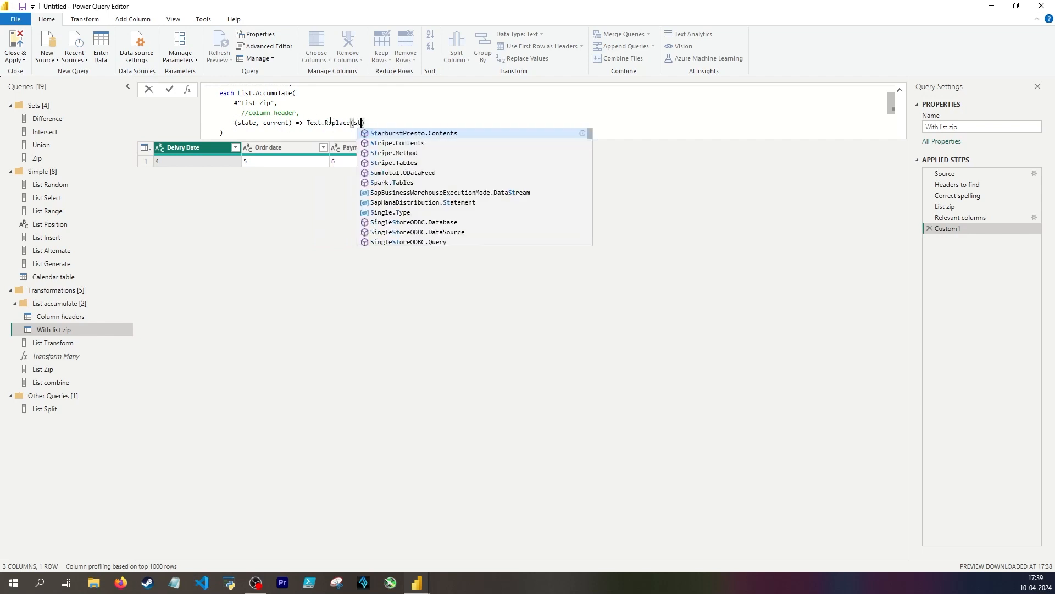
type(",")
Begin the accumulator's body as Text.Replace with state as its first argument
key("Return")
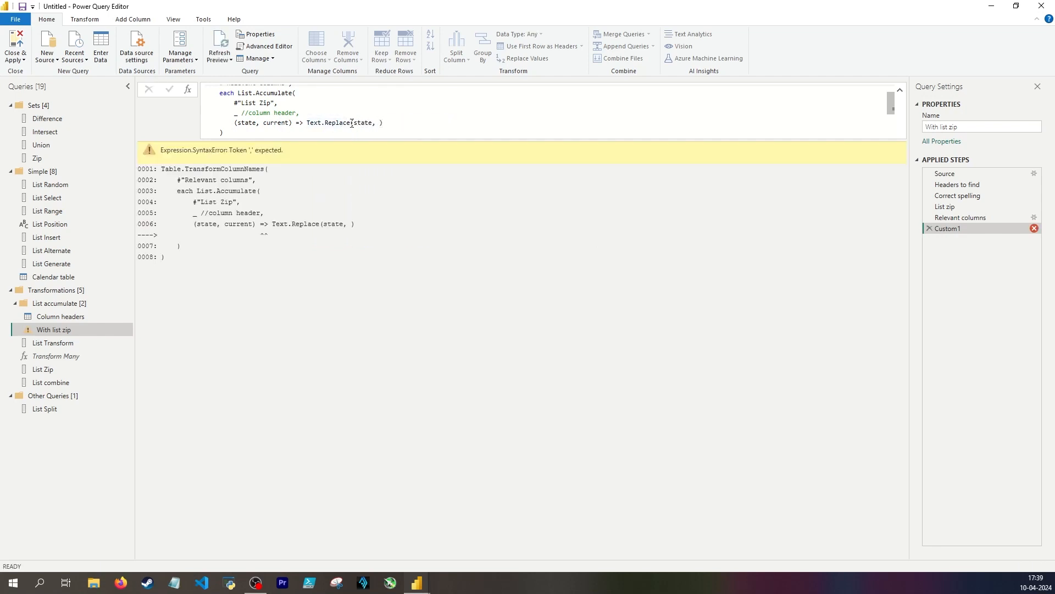
left_click(352, 123)
key("Delete")
key("shift+End")
key("BackSpace")
scroll(271, 131, "down", 2)
scroll(270, 130, "up", 2)
left_click_drag(355, 125, 368, 125)
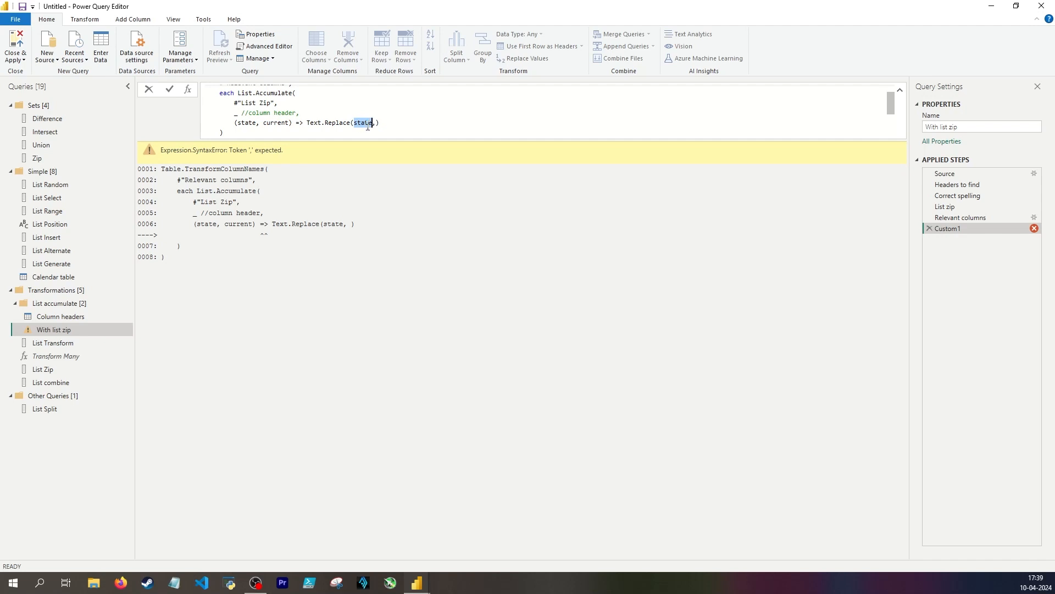
left_click(375, 122)
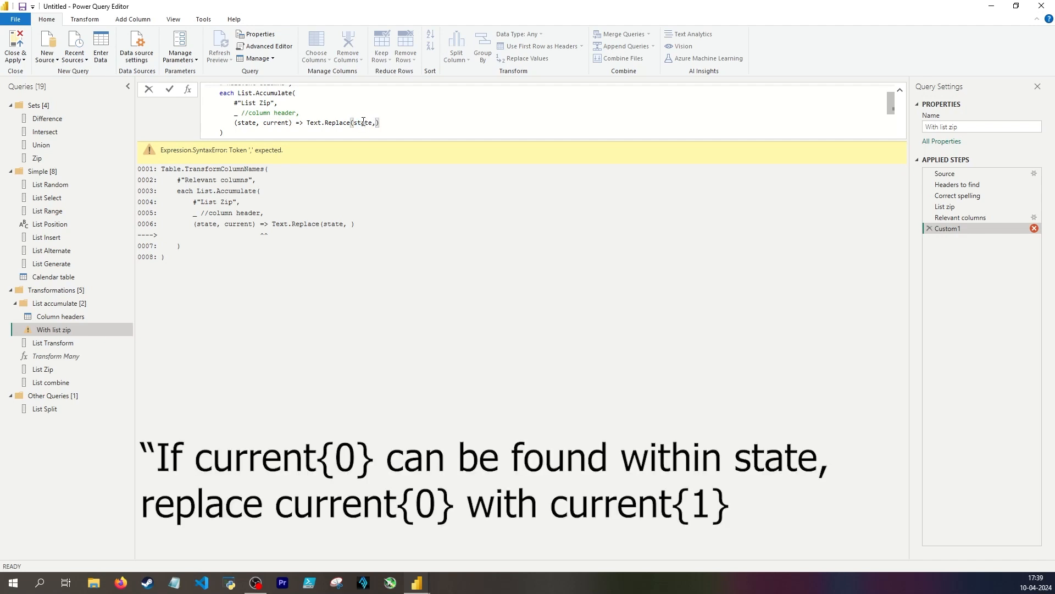
Complete Text.Replace with current{0} as the text to find and current{1} as its replacement
type("current")
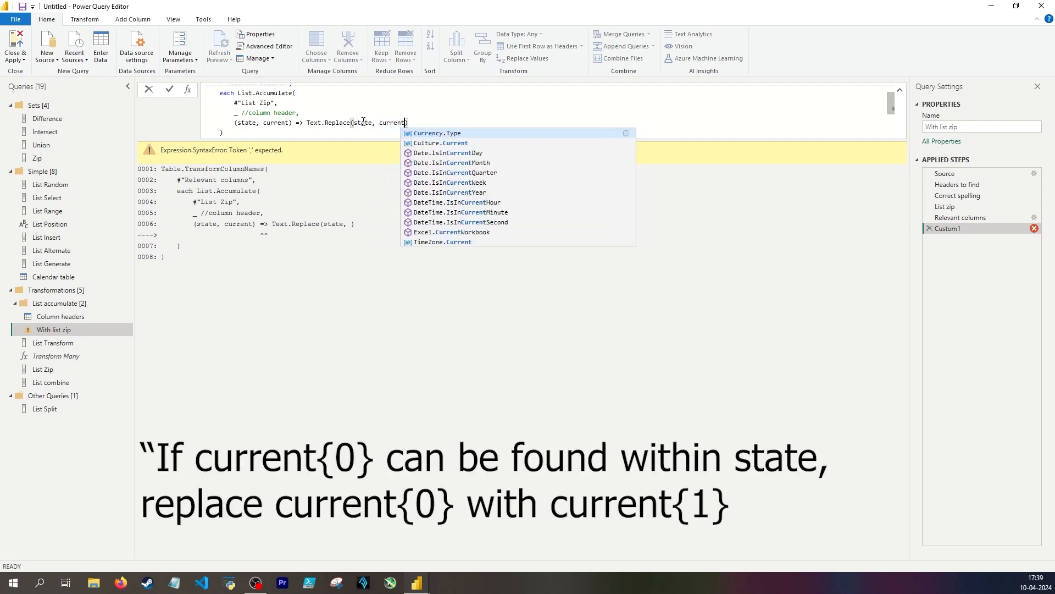
type("{")
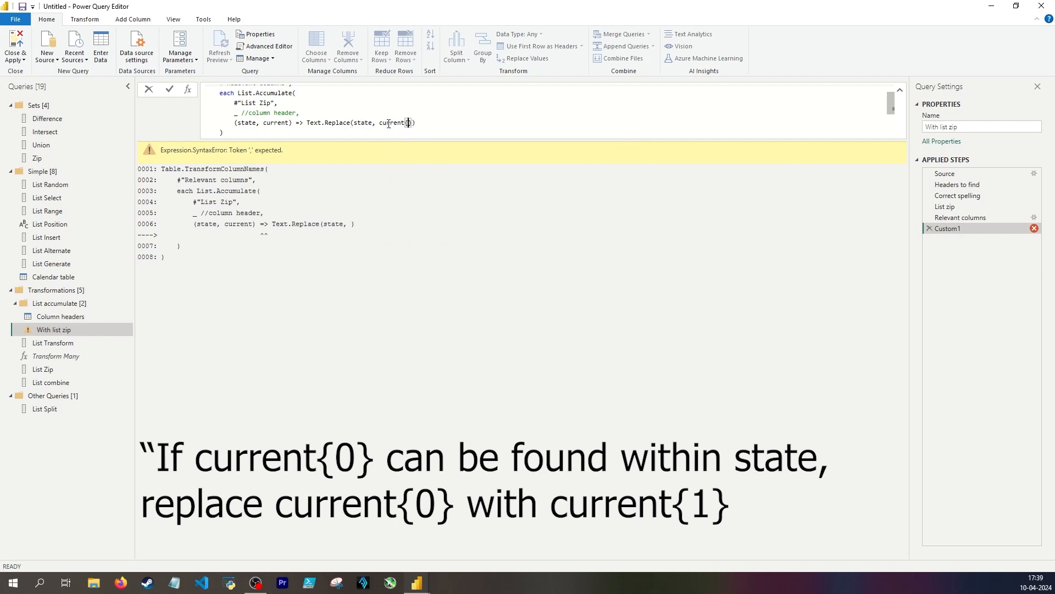
type("0}")
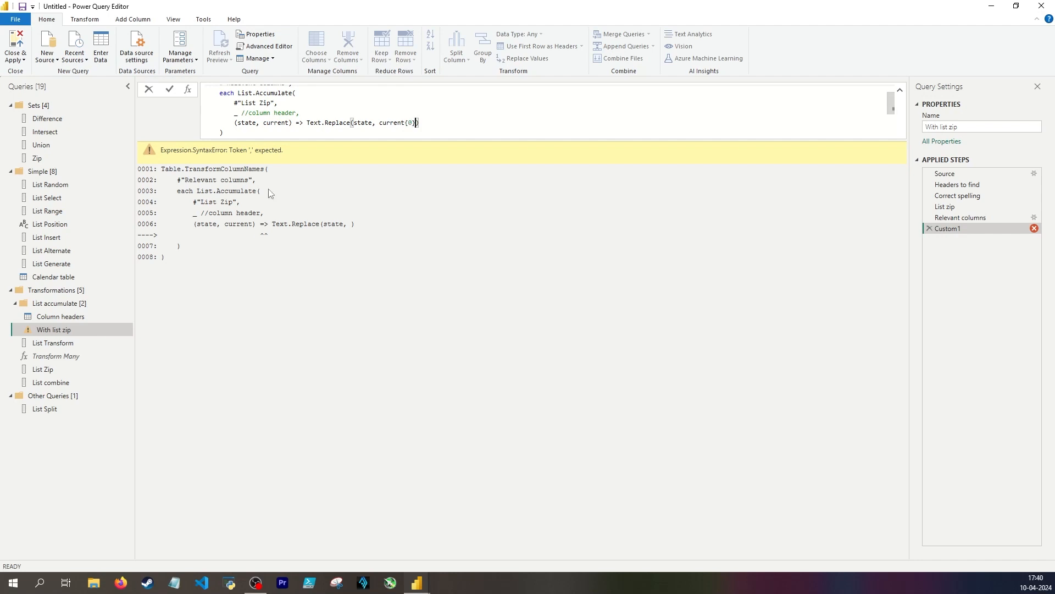
type(",")
mouse_move(380, 122)
left_mouse_down()
mouse_move(417, 122)
mouse_move(363, 122)
mouse_move(372, 122)
left_mouse_up()
left_click(424, 122)
type("current{1}")
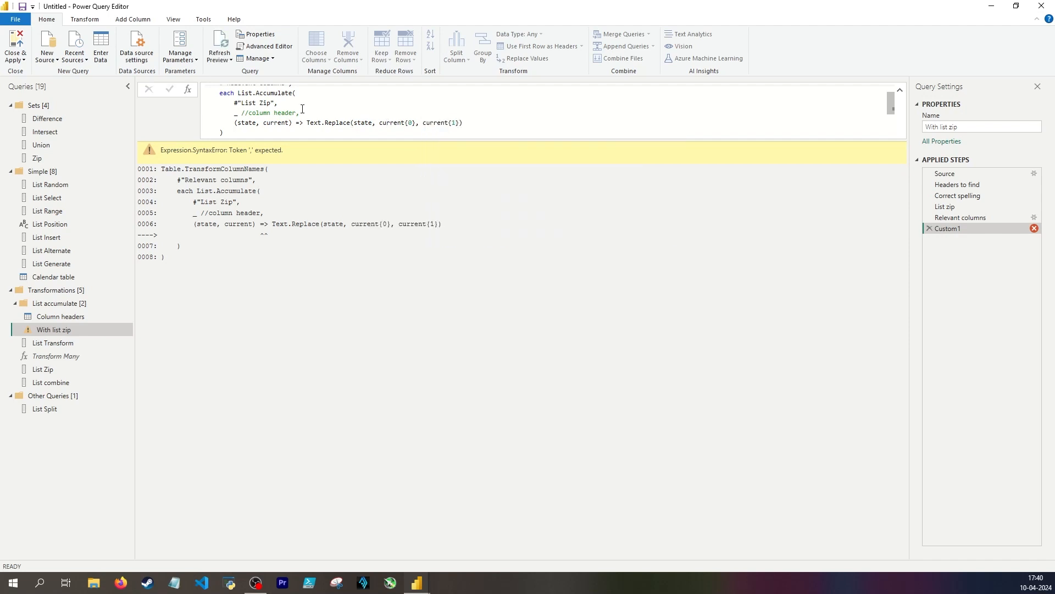
Move the comma after the _ seed ahead of the column header comment and apply the formula
left_click(299, 112)
left_click(239, 112)
type(",")
key("Return")
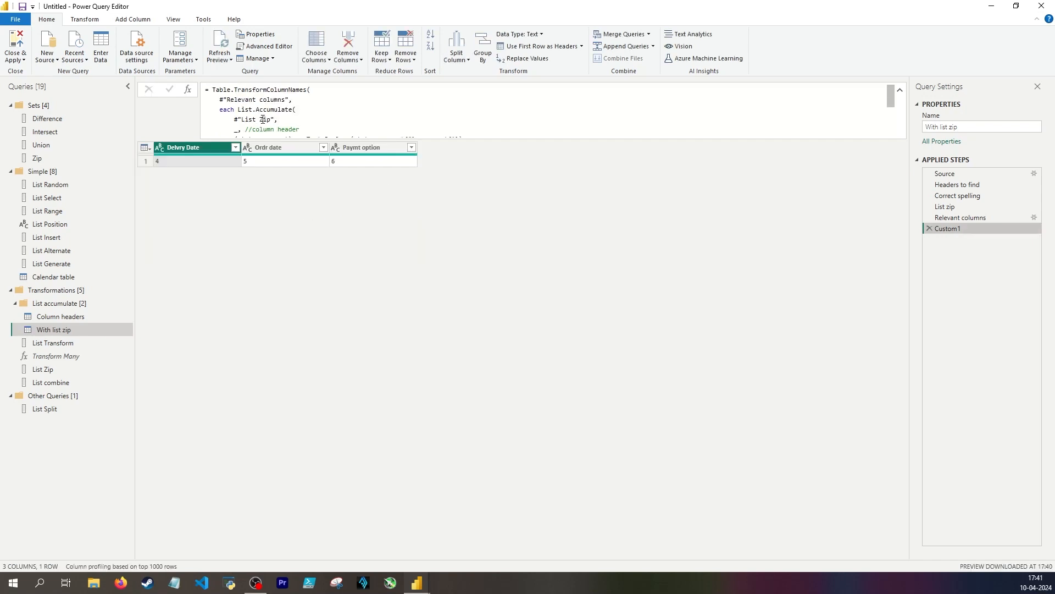
Correct the list reference in List.Accumulate to #"List zip" and review the finished formula
left_click(263, 120)
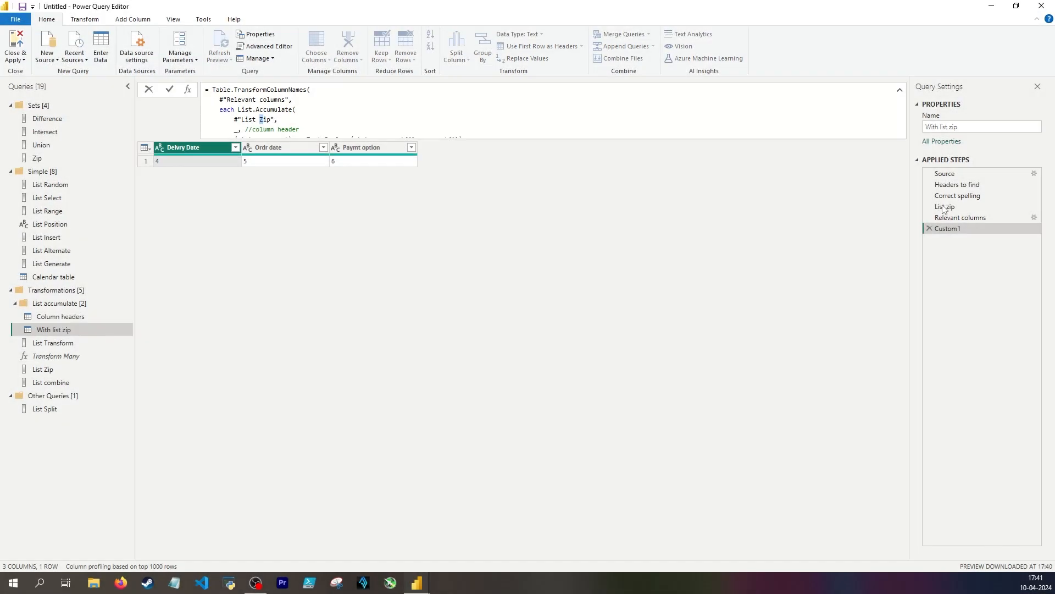
key("Delete")
type("z")
key("Return")
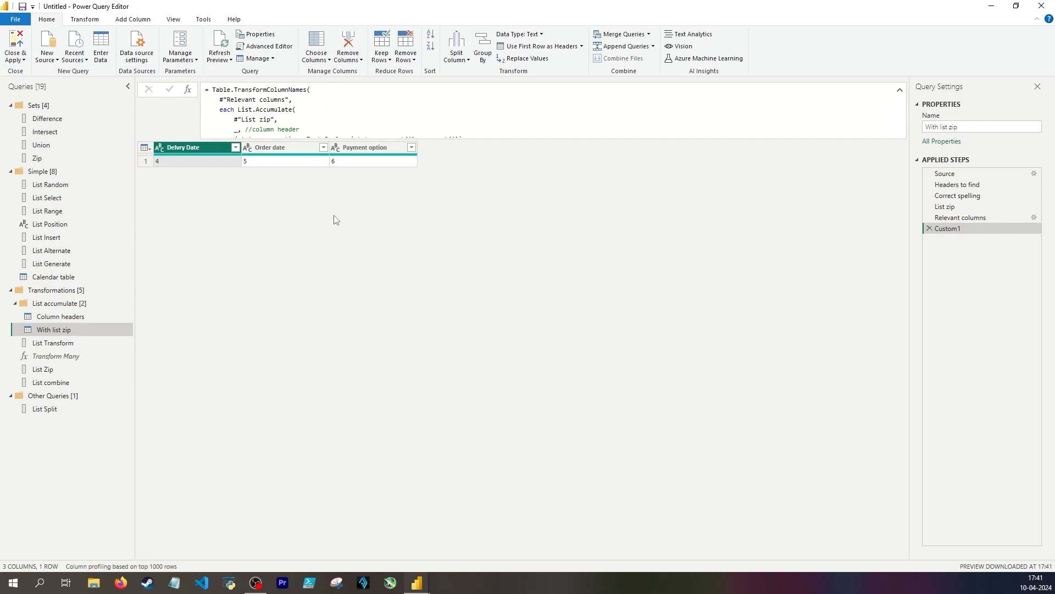
scroll(341, 126, "down", 2)
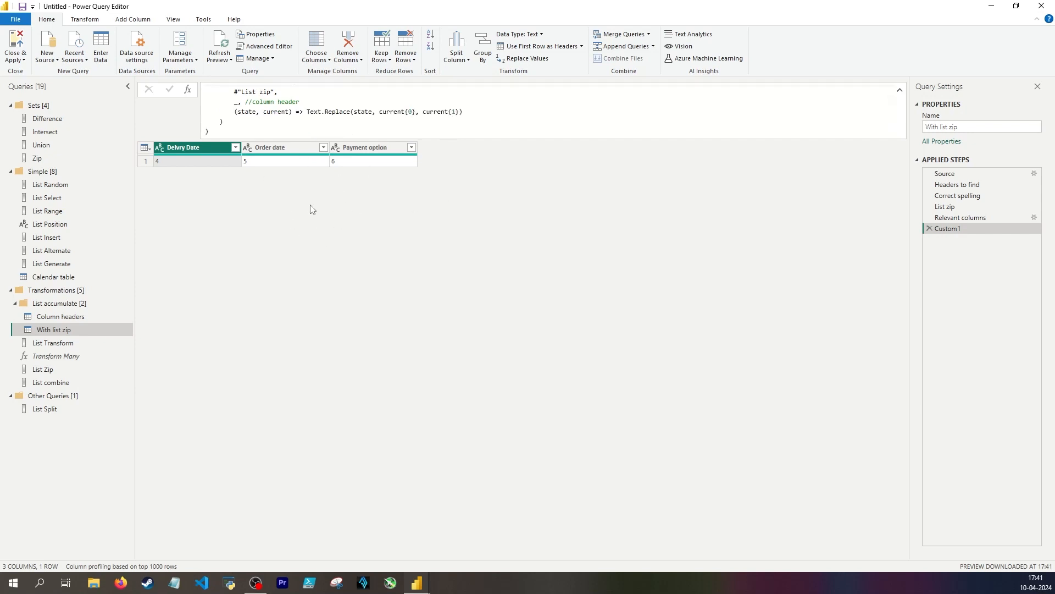
scroll(266, 118, "up", 2)
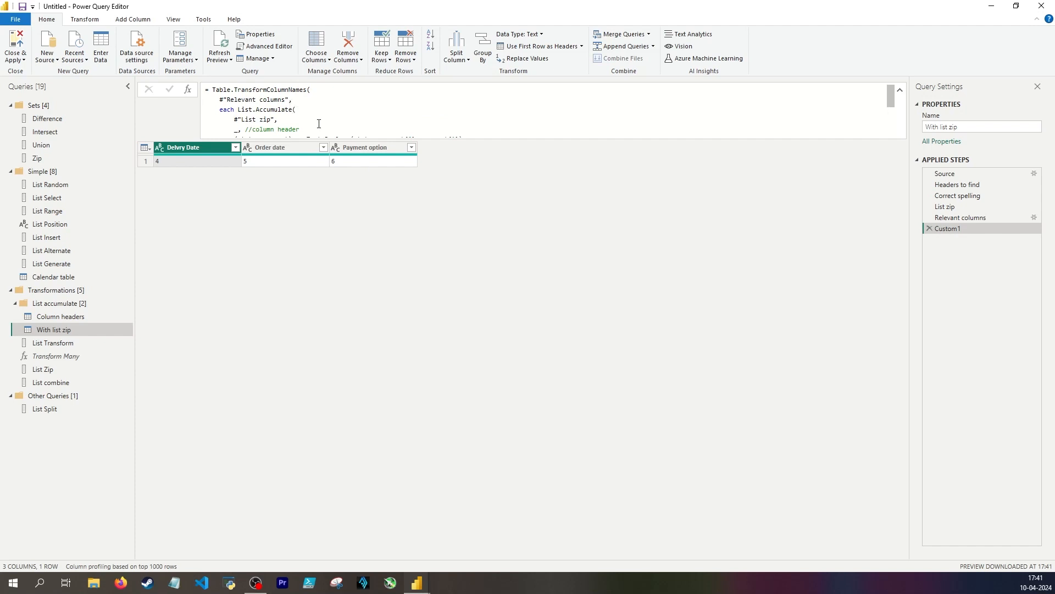
left_click_drag(240, 112, 305, 115)
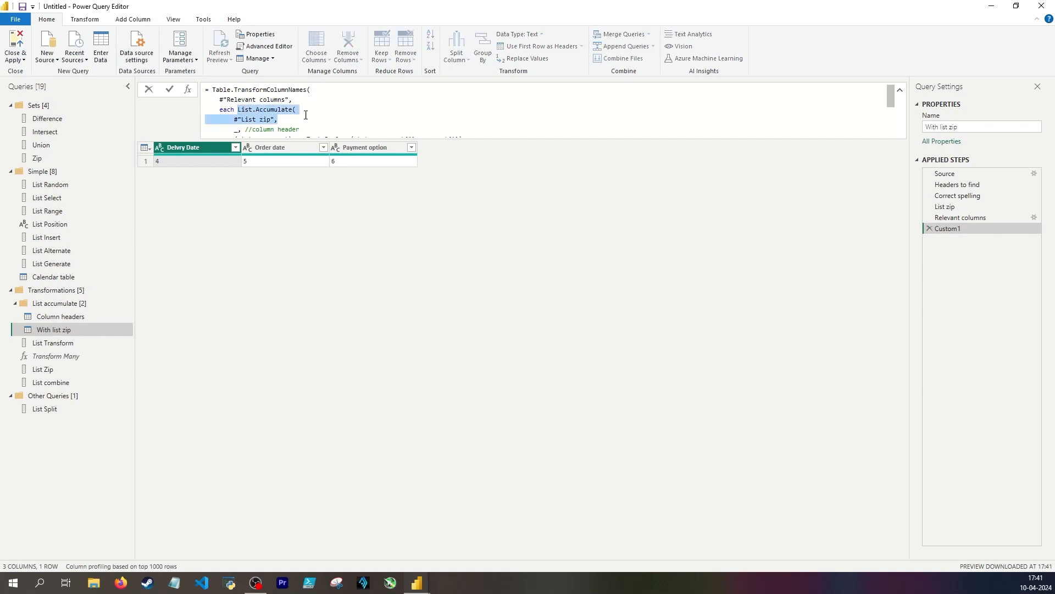
left_click_drag(211, 88, 307, 91)
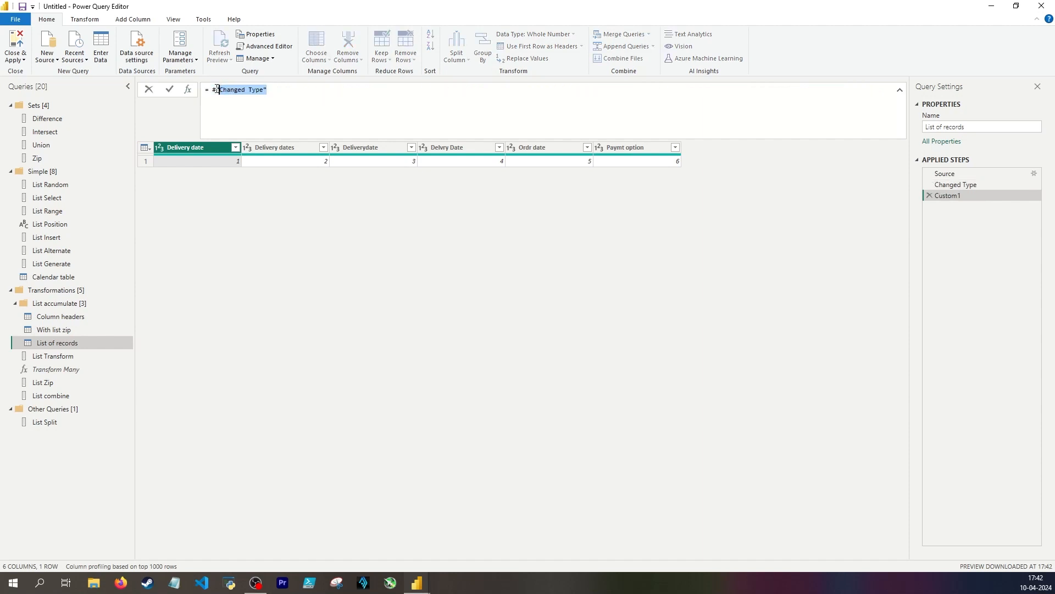
Define the List of records custom step as Original/Correct records for Delvry Date/Delivery date, Ordr date/Order date and Paymt option/Payment option, without a duplicate equals sign
type("= = {[Original = \"Delvry Date\", Correct = \"Delivery date\"],    [Original = \"Ordr date\", Correct = \"Order date\"],    [Original = \"Paymt option\", Correct = \"Payment option\"]}")
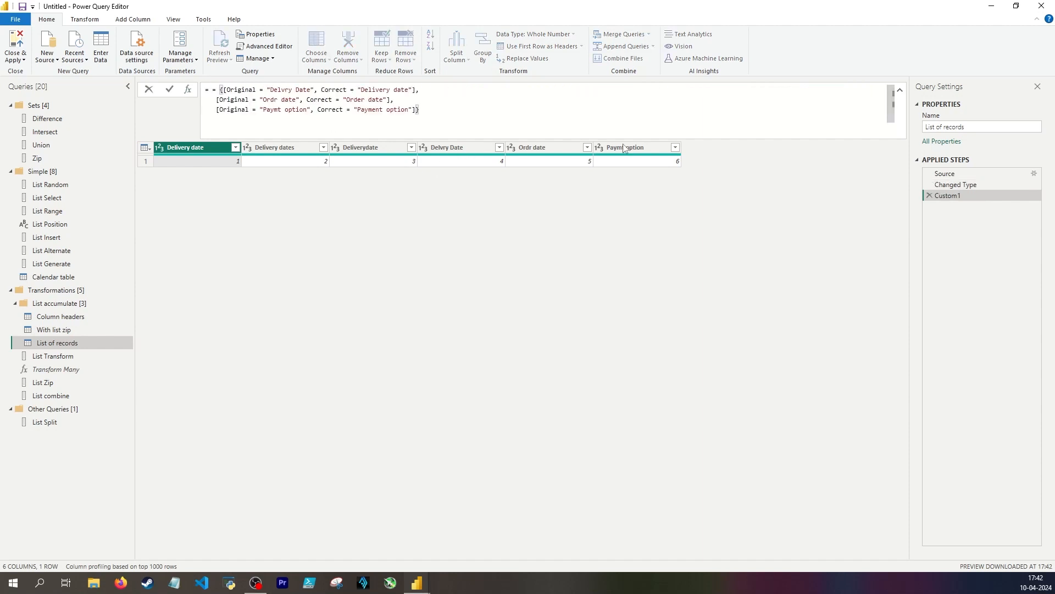
key("Return")
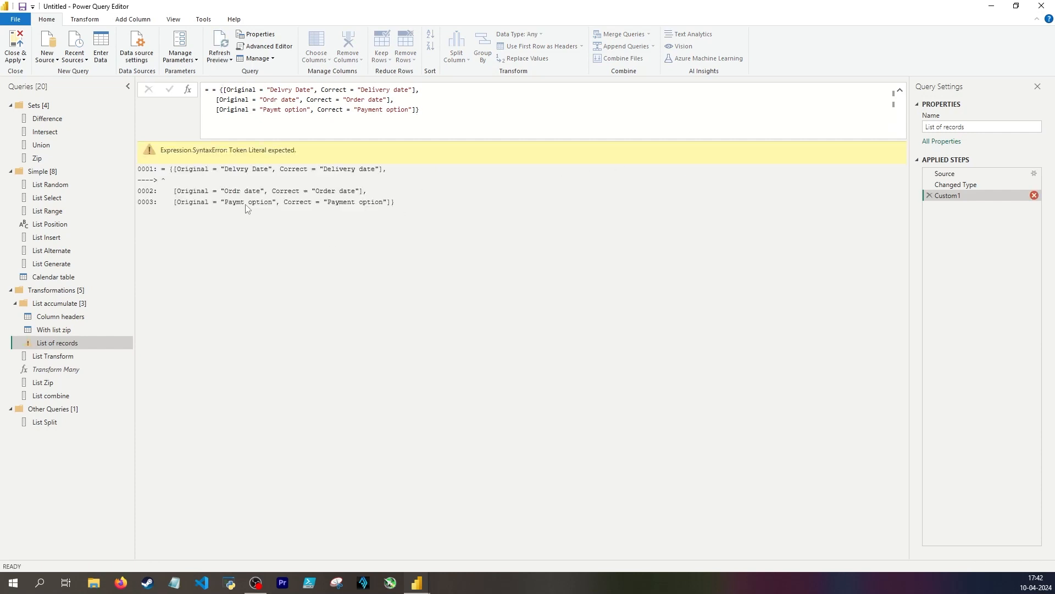
left_click(217, 90)
key("BackSpace")
key("BackSpace")
key("Return")
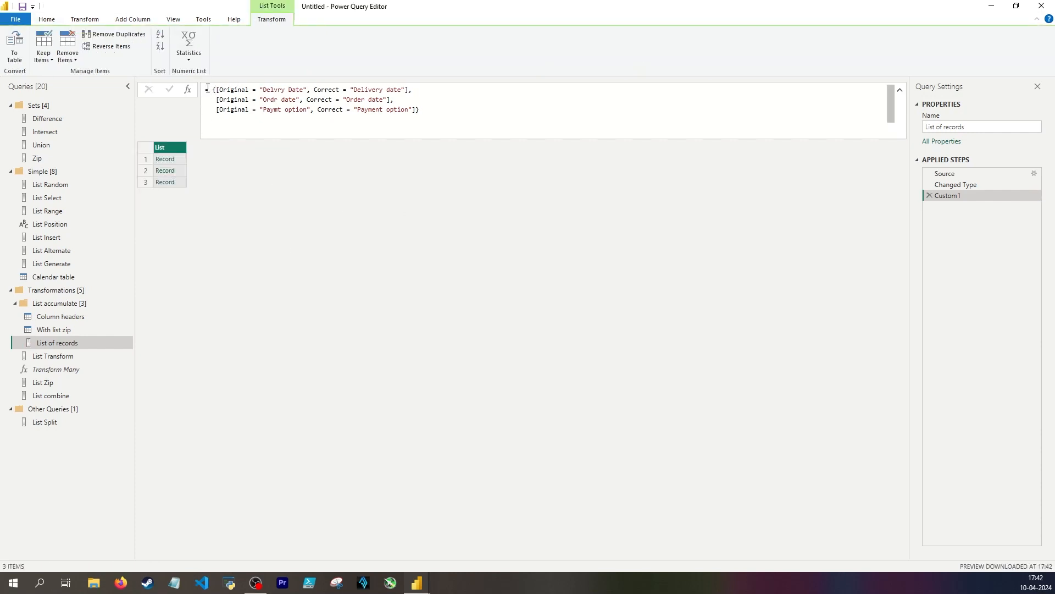
left_click_drag(209, 89, 205, 90)
left_click(250, 200)
left_click(215, 88)
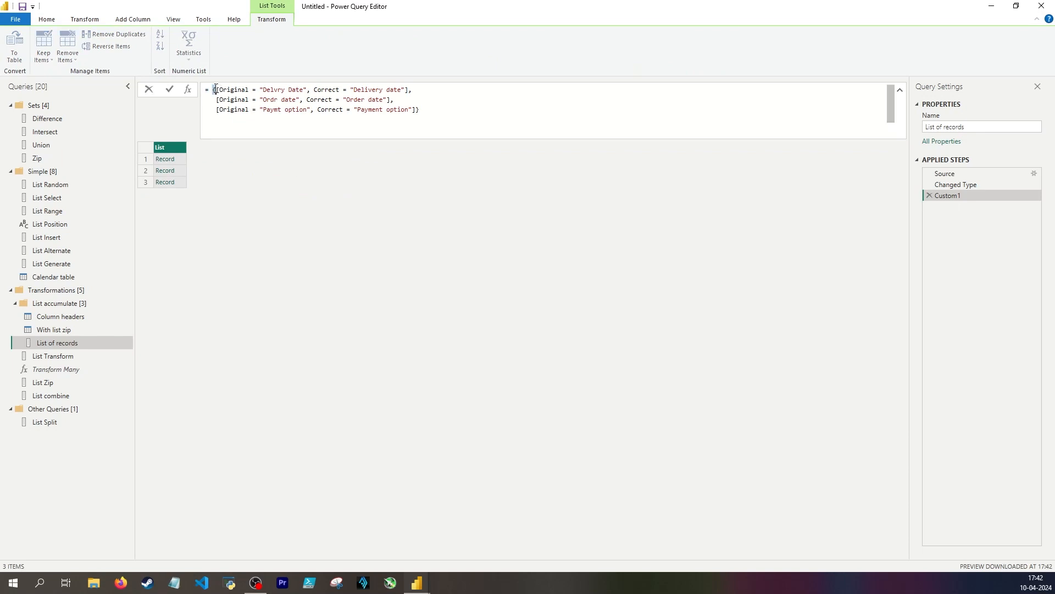
Examine the first and third records in the list and the Original field name in their definition
left_click_drag(215, 89, 407, 90)
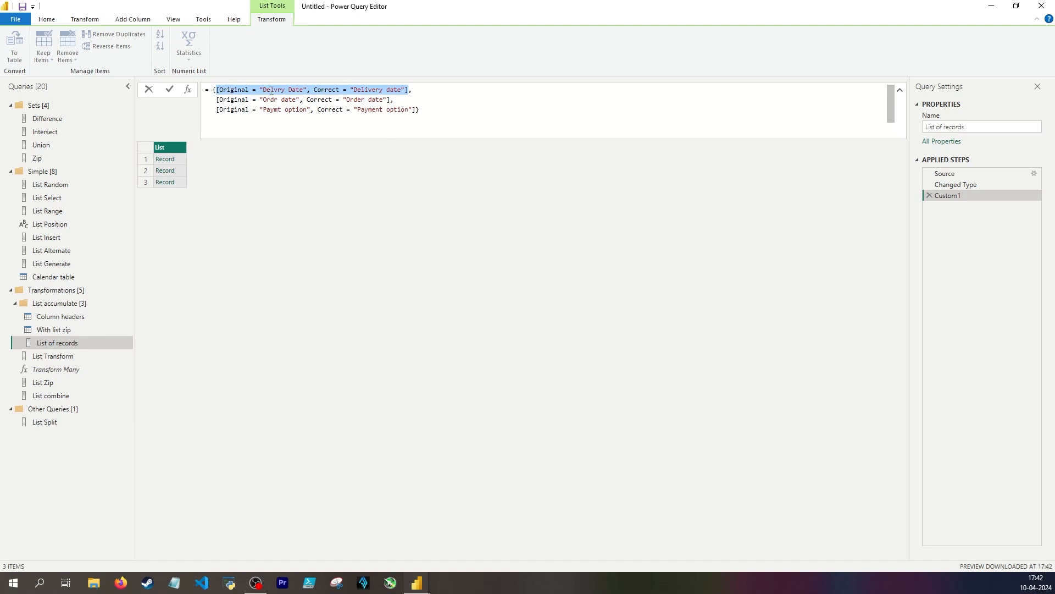
left_click(182, 157)
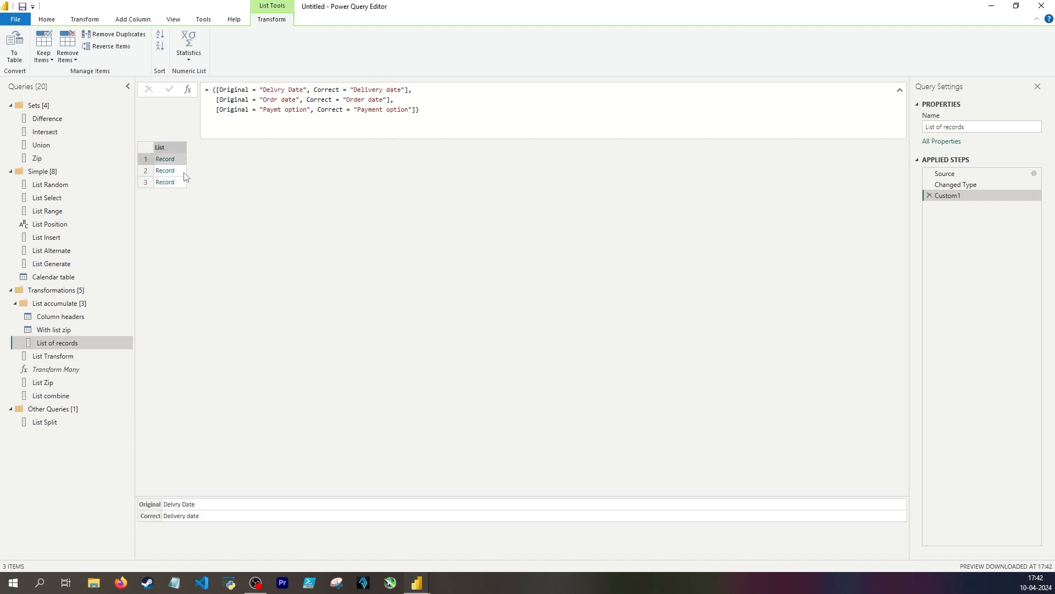
left_click(175, 181)
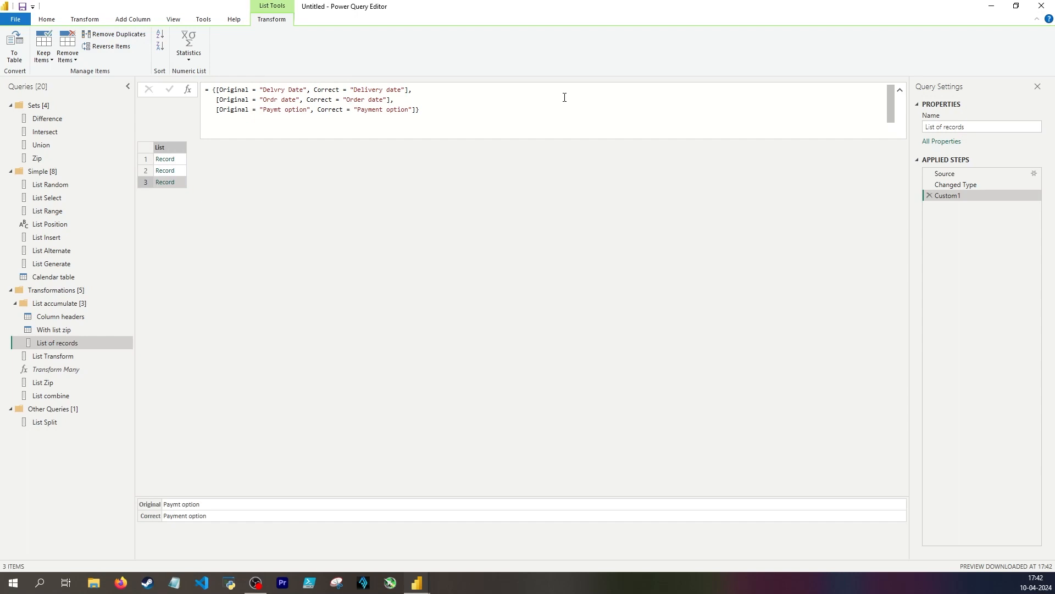
double_click(227, 91)
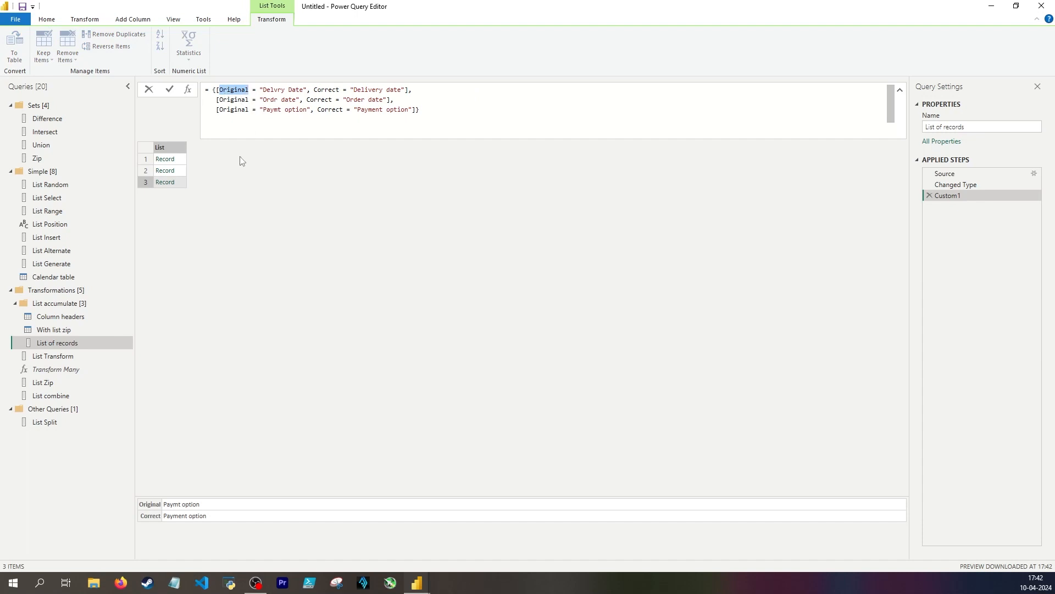
Review how the With list zip formula passes state, current{0} and current{1} to Text.Replace
left_click(94, 329)
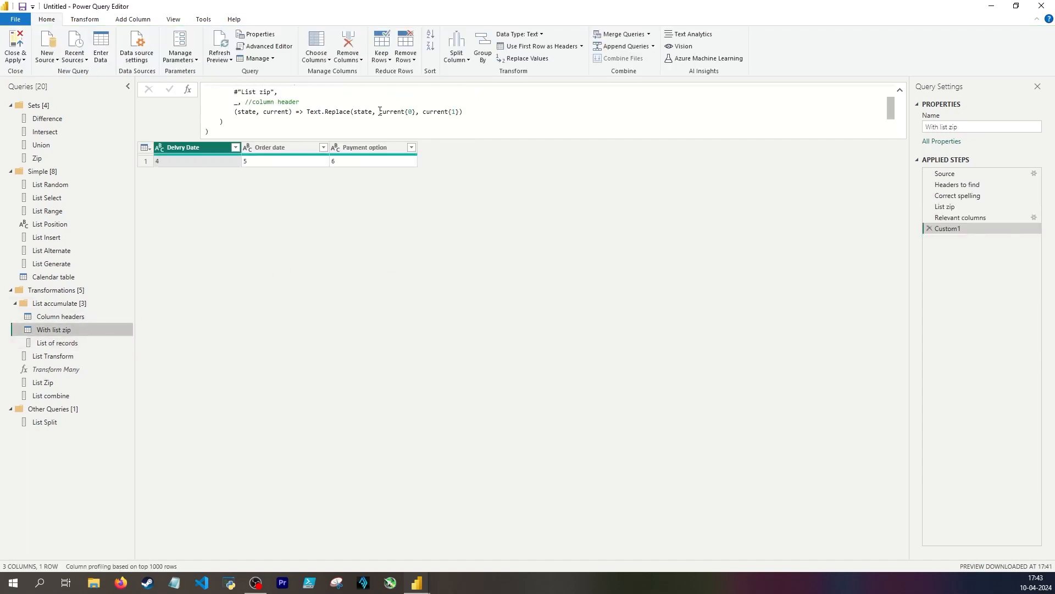
left_click_drag(379, 111, 405, 112)
double_click(363, 111)
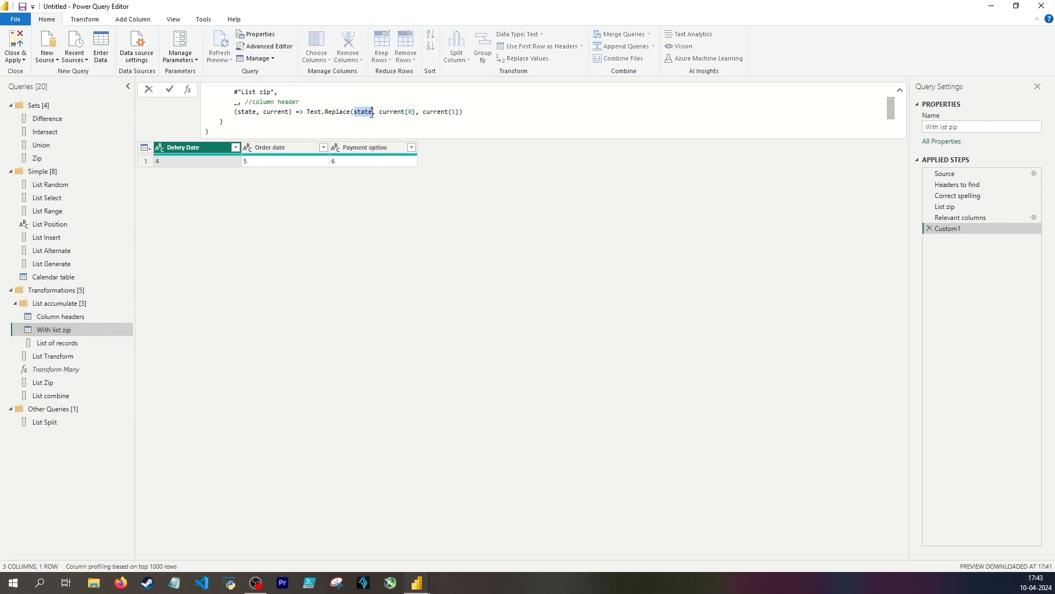
left_click(195, 294)
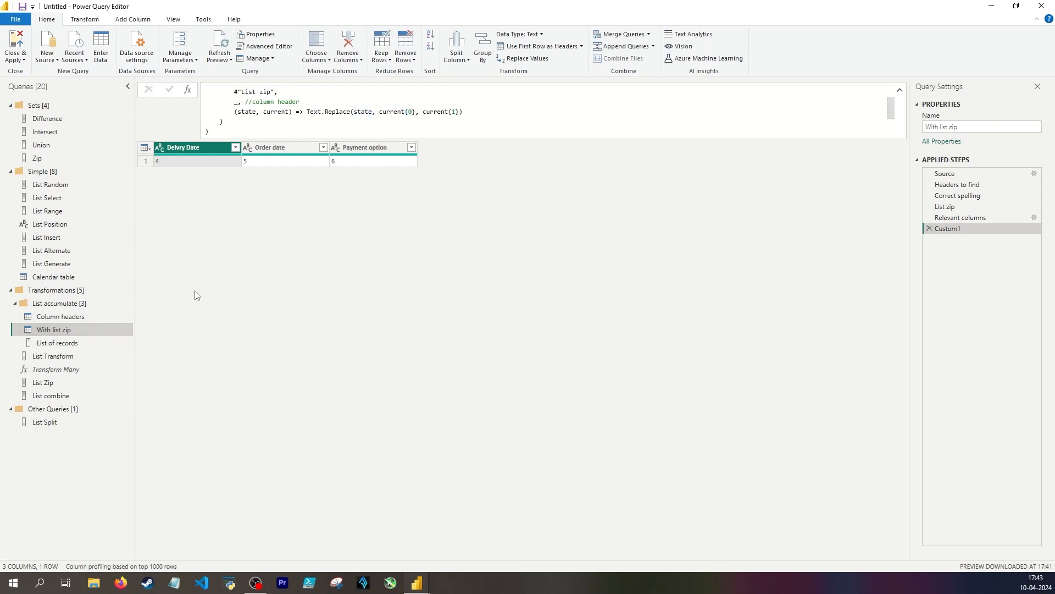
double_click(410, 120)
double_click(454, 119)
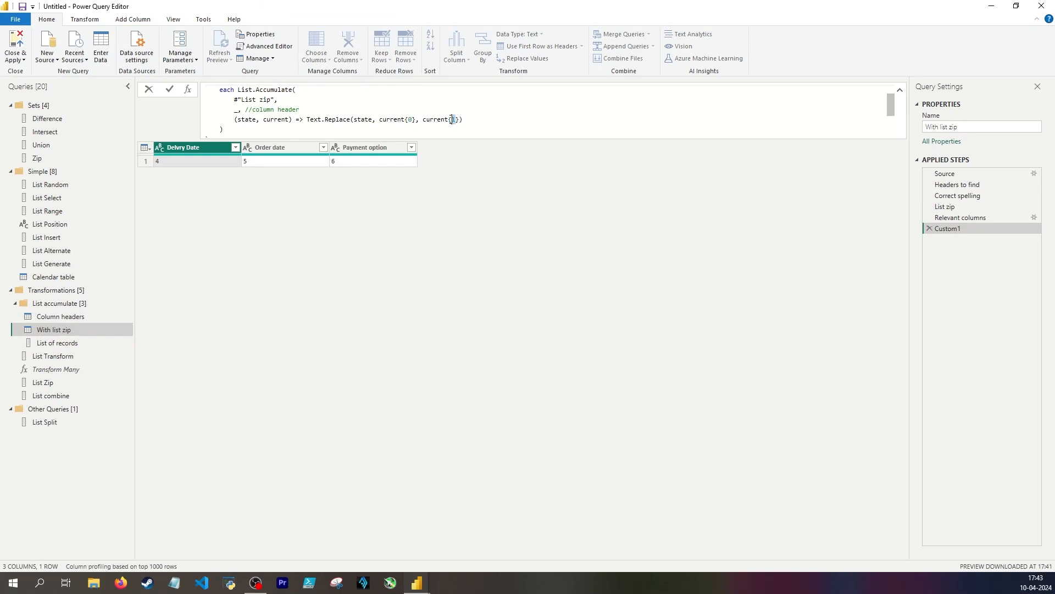
left_click(510, 209)
Add a custom step to the List of records query that calls Table.TransformColumnNames on #"Relevant columns"
left_click(58, 343)
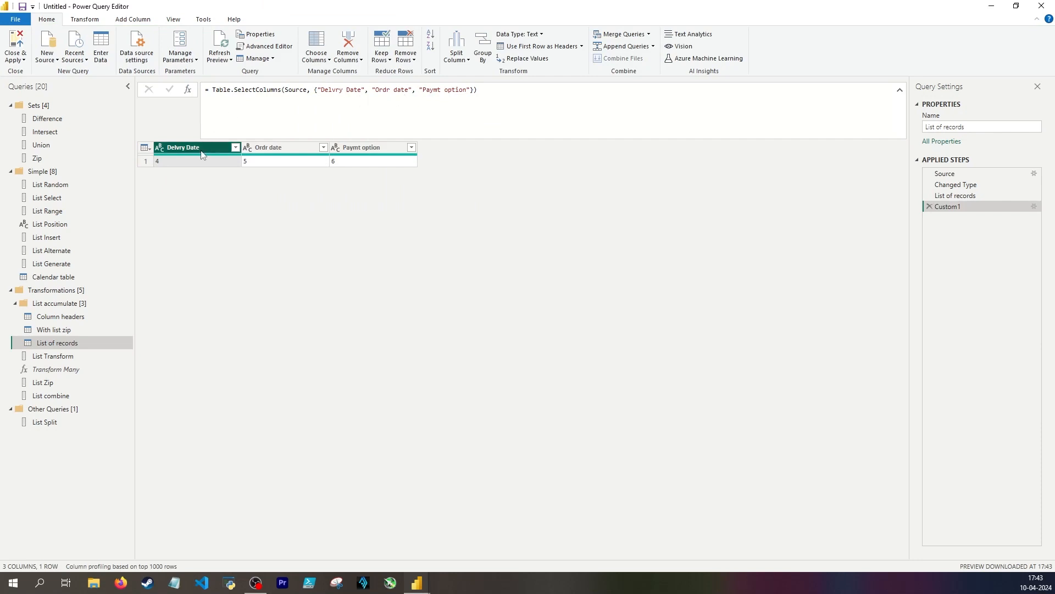
left_click(187, 89)
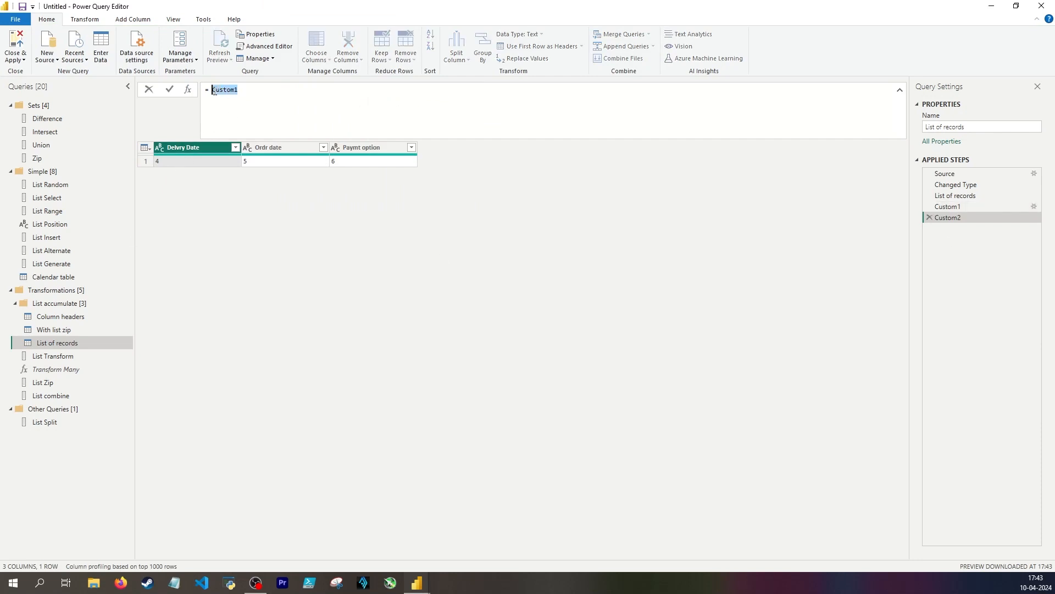
type("Table.TransformColumnNames")
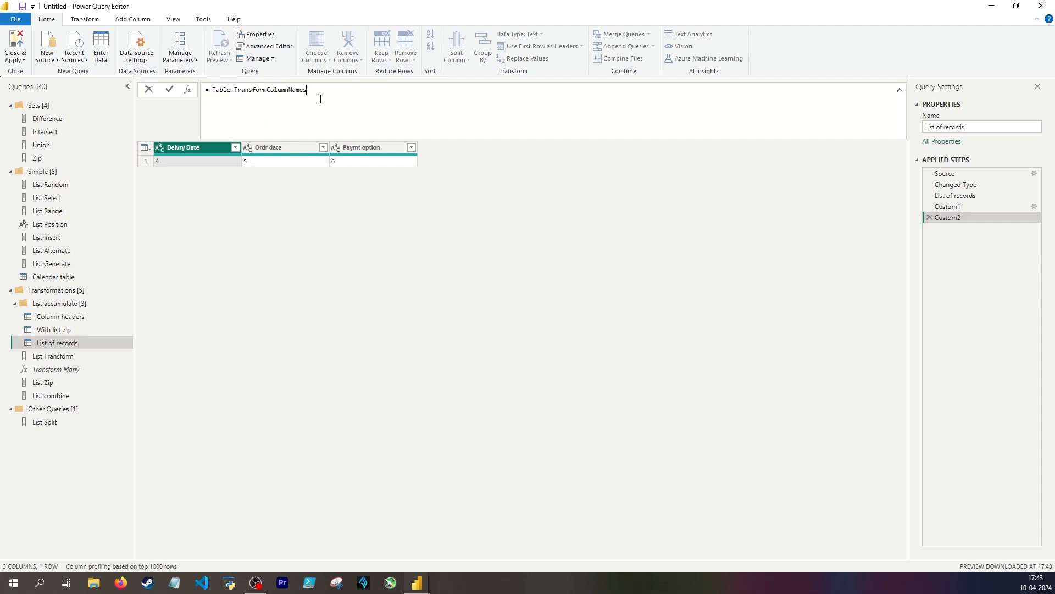
type("(")
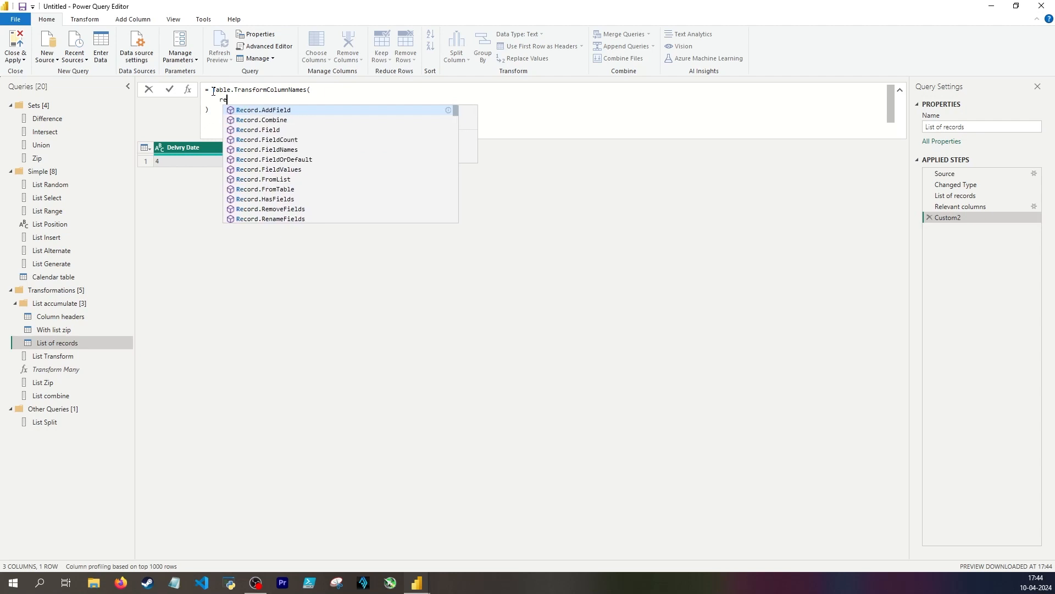
type("leva")
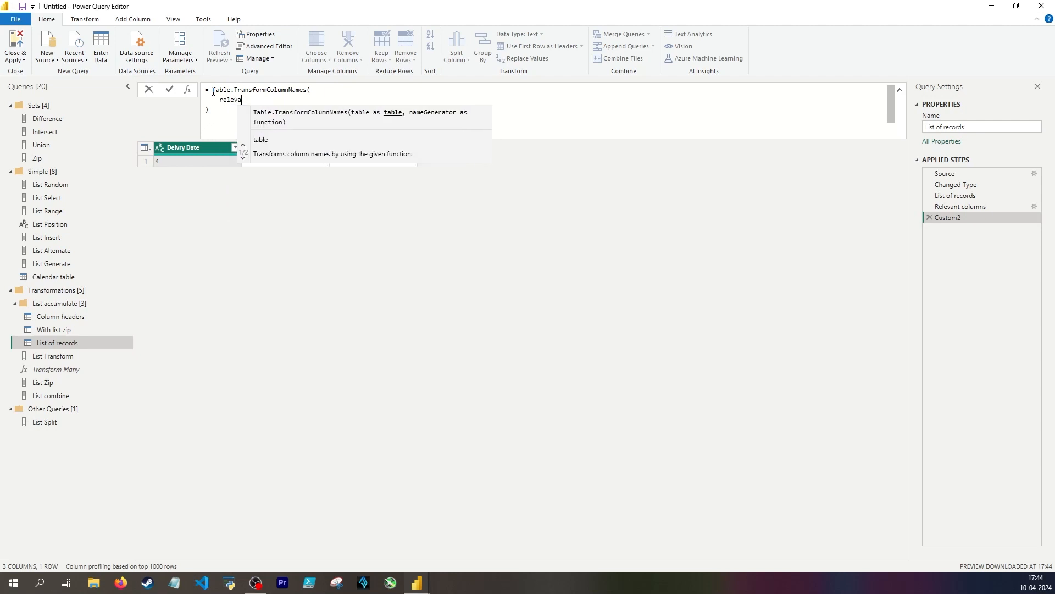
type("nt c")
key("BackSpace")
key("BackSpace")
key("BackSpace")
key("BackSpace")
key("BackSpace")
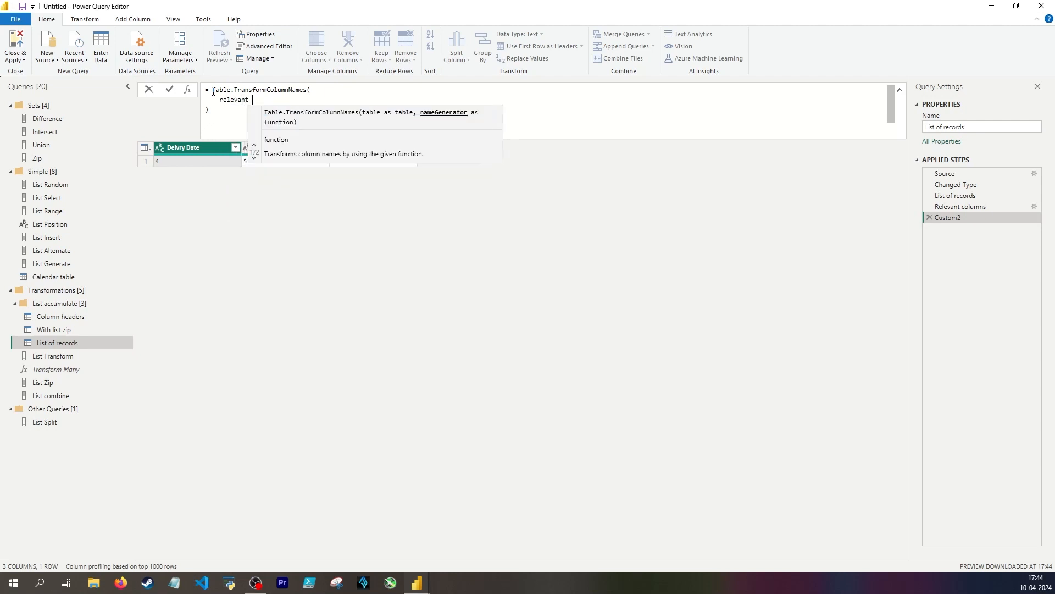
key("Tab")
type(",")
key("Return")
Write the name generator as each List.Accumulate, with #"List of records" as its list argument
type("e")
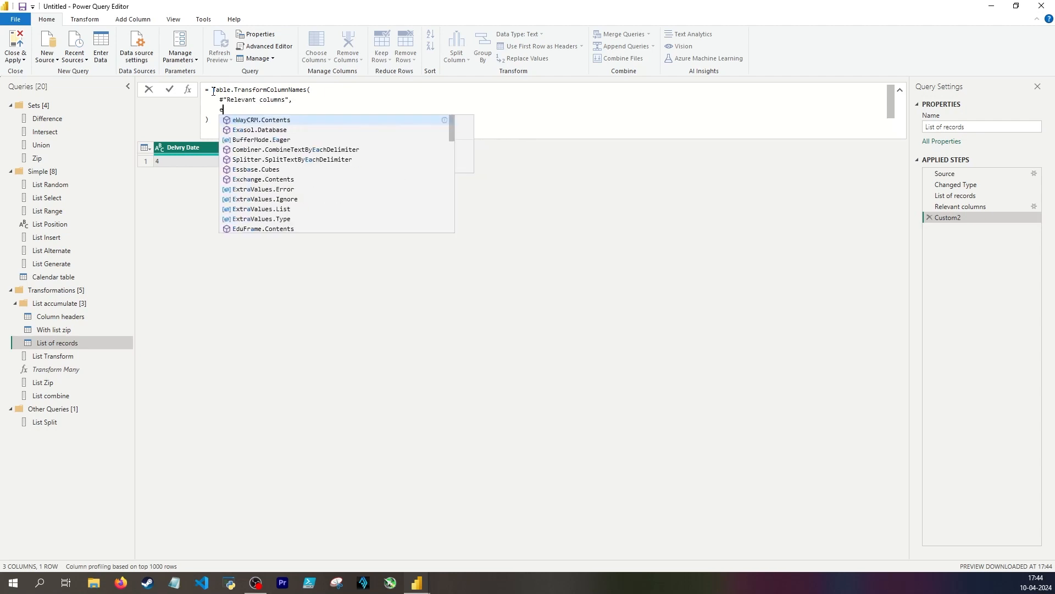
type("ach list ")
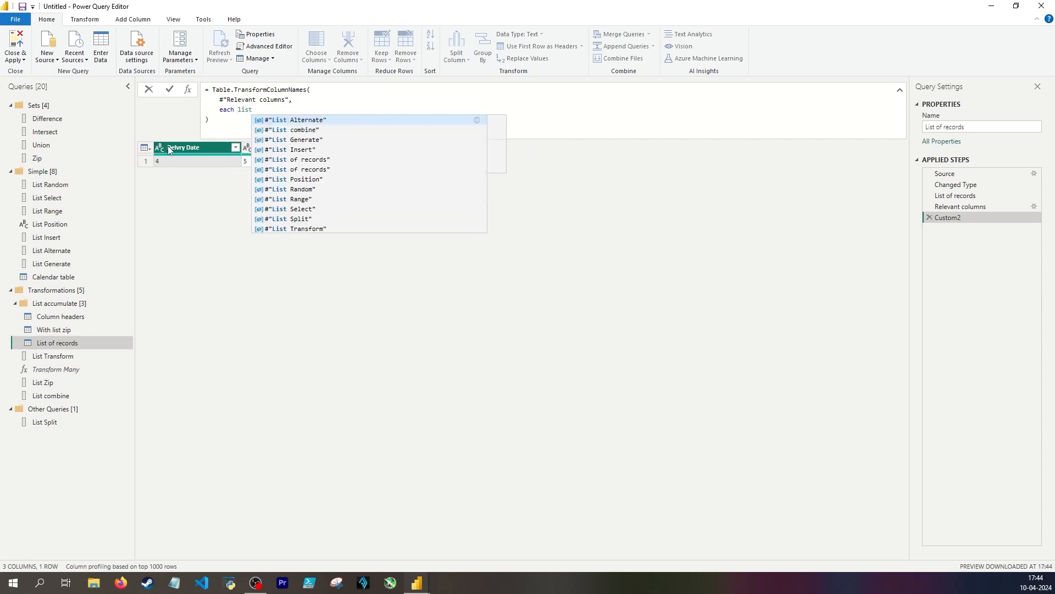
type("list.a")
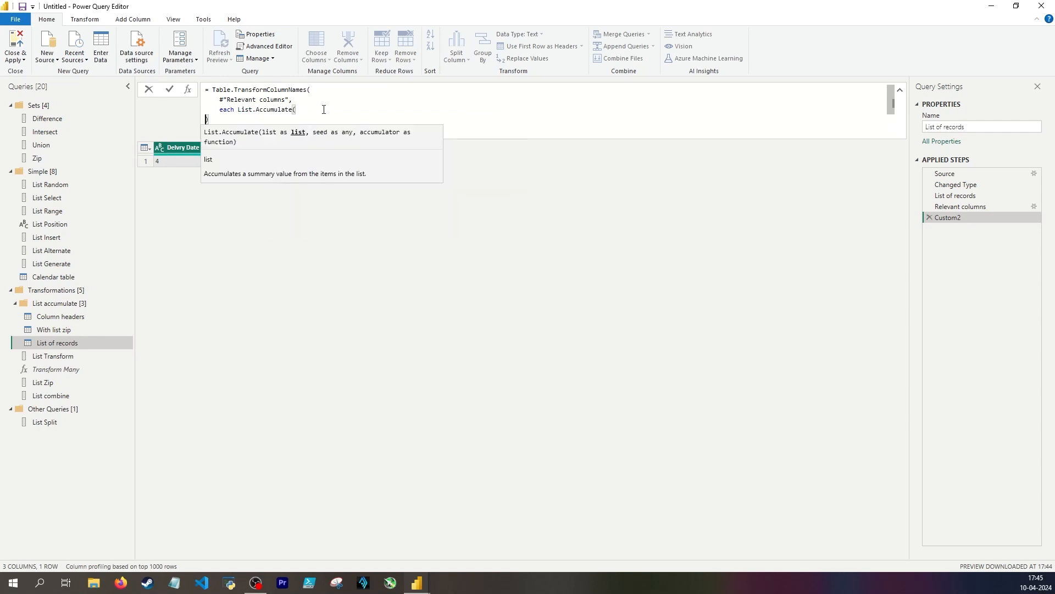
scroll(302, 117, "down", 1)
scroll(304, 121, "up", 1)
key("BackSpace")
key("shift+Return")
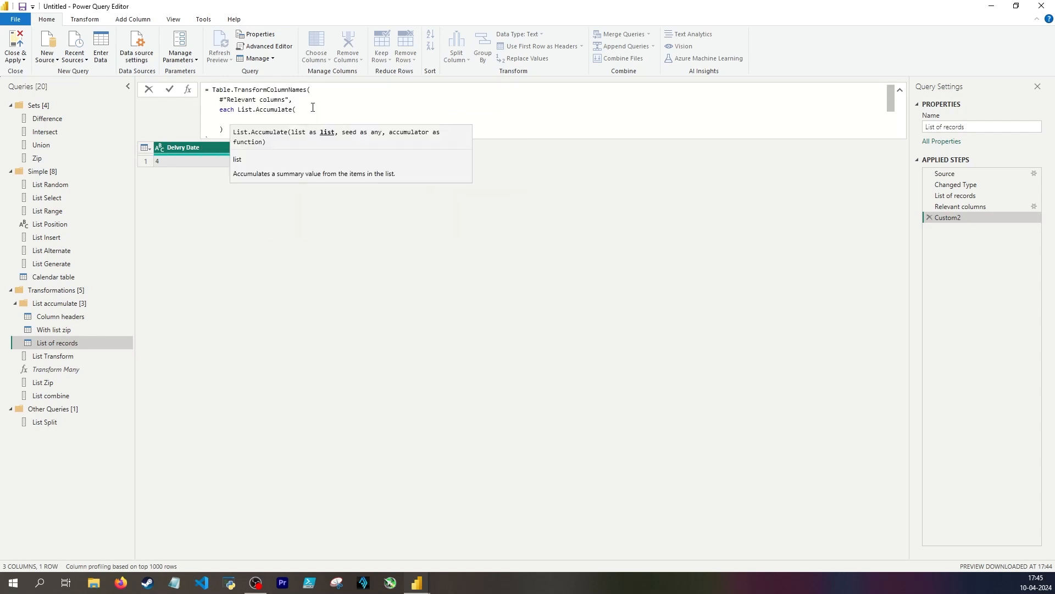
type("list of")
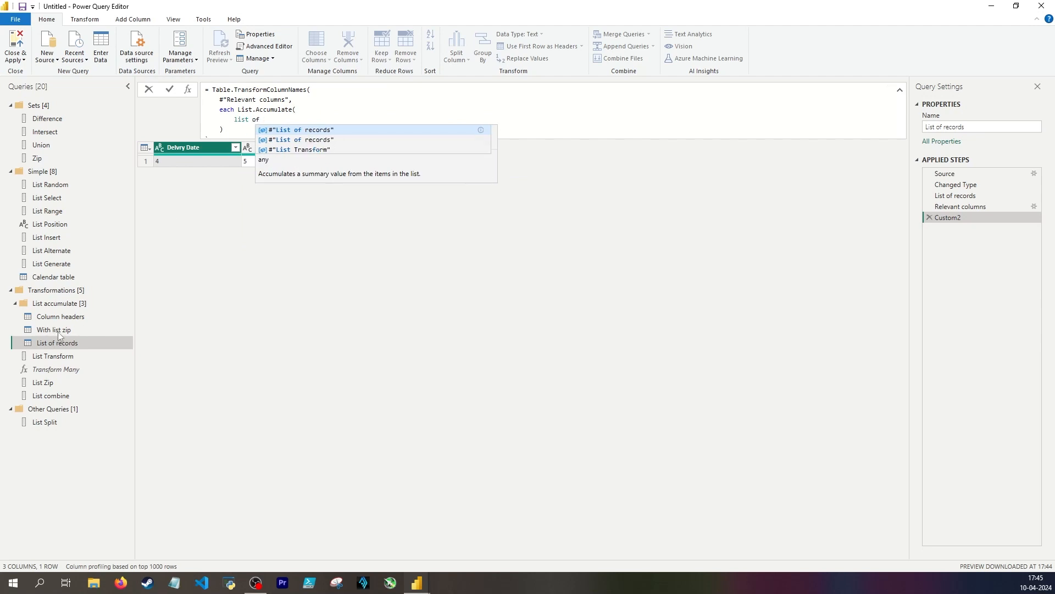
left_click(328, 130)
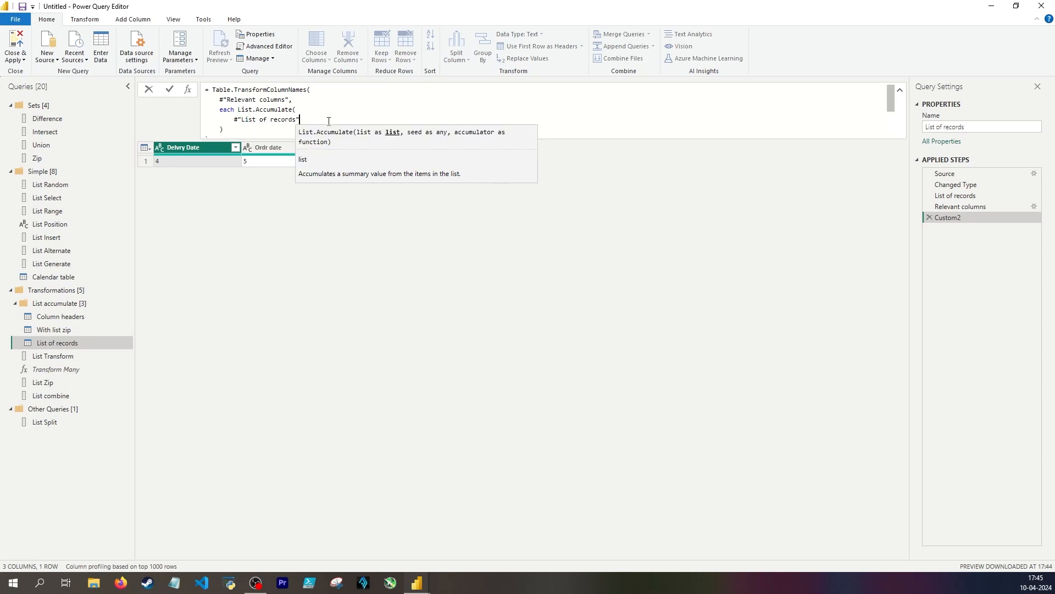
type(",")
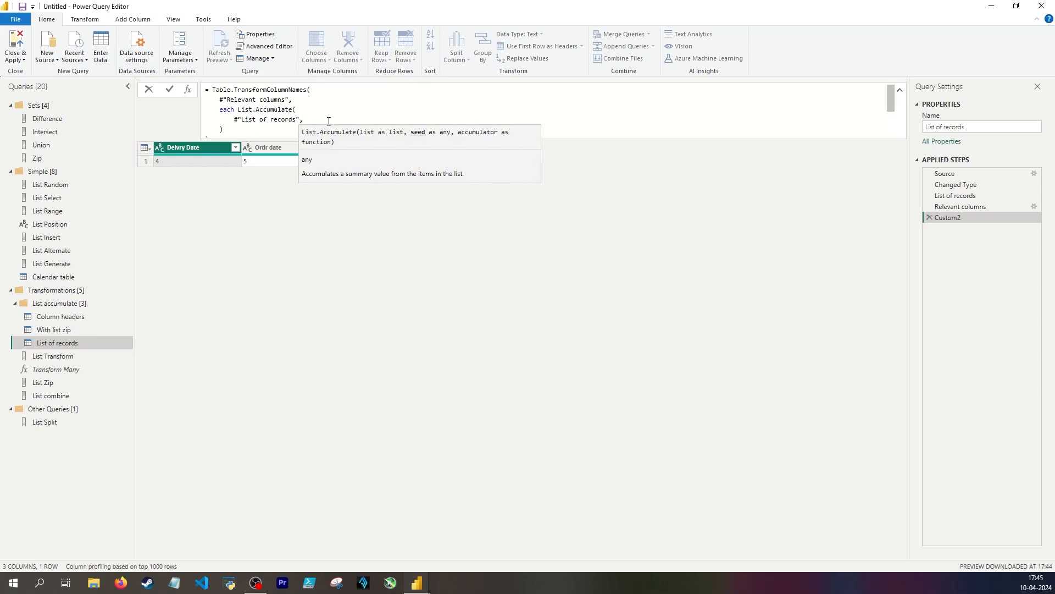
Set the List.Accumulate seed to _ and begin its accumulator as (state, current) => Text.Replace
key("shift+Return")
type("_")
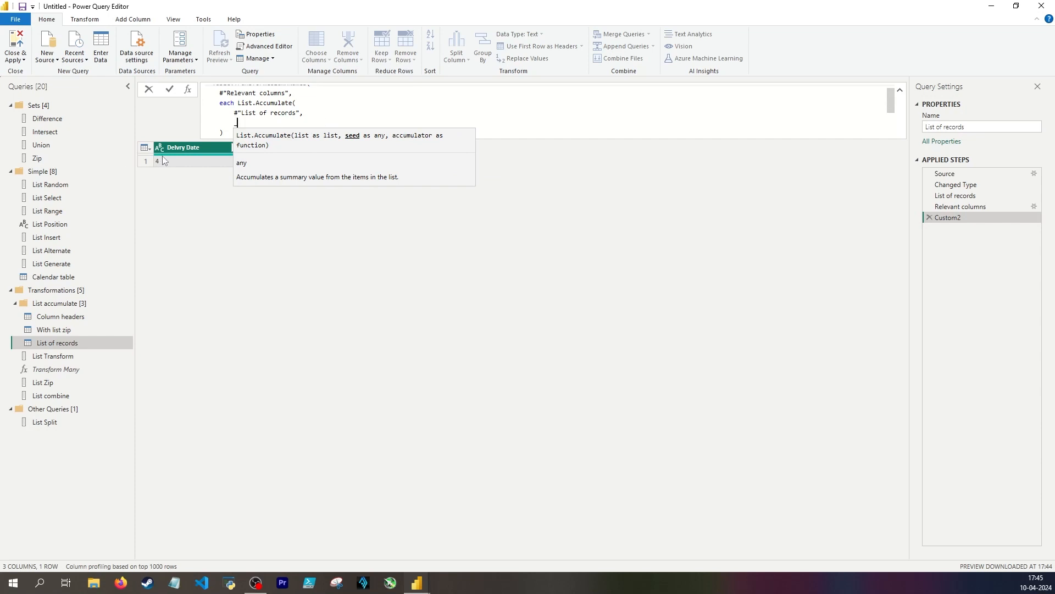
type(",")
key("shift+Return")
type("(state")
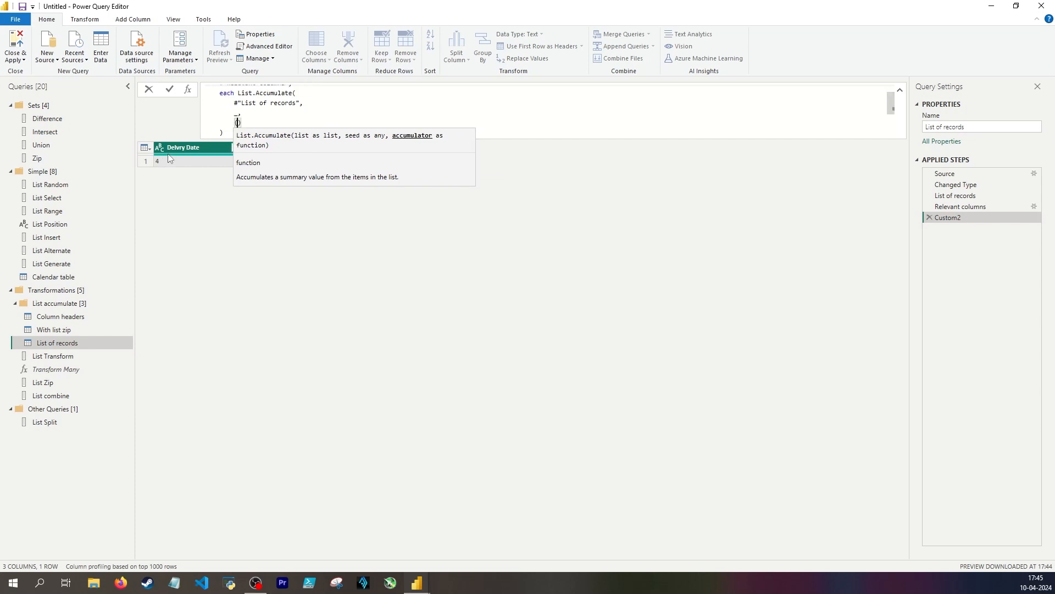
type(", current) => ")
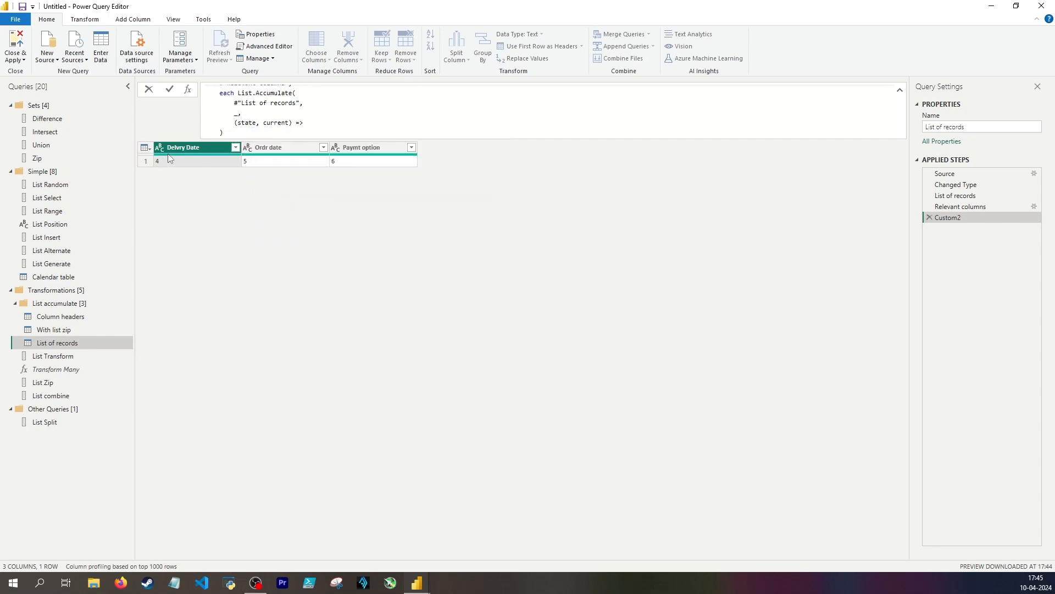
type("Text.Re")
key("Tab")
mouse_move(324, 125)
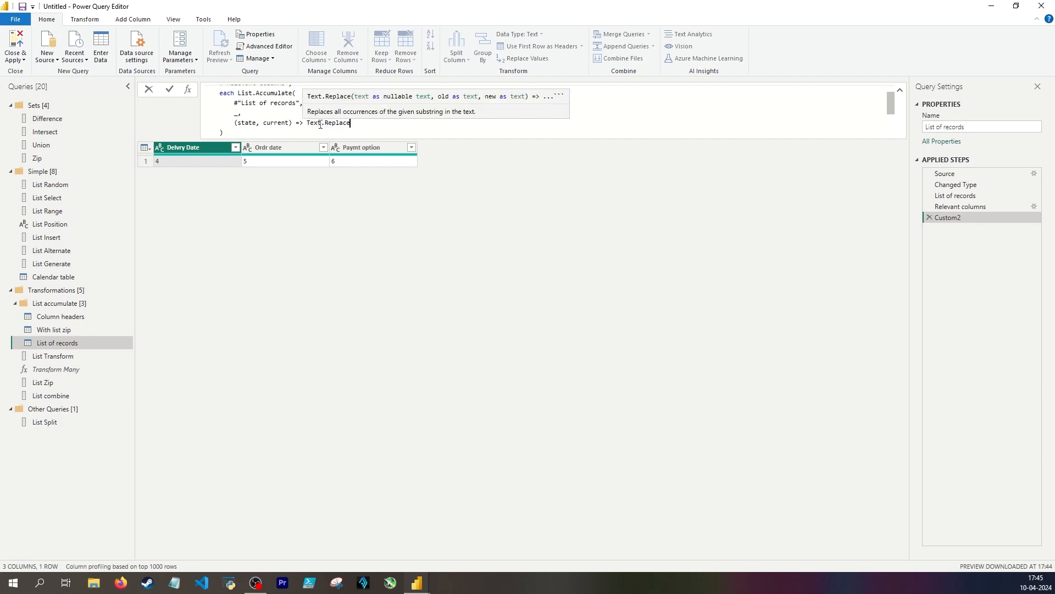
Give Text.Replace the arguments state, current[Original] and current[Correct], and apply the formula
type("(")
key("Return")
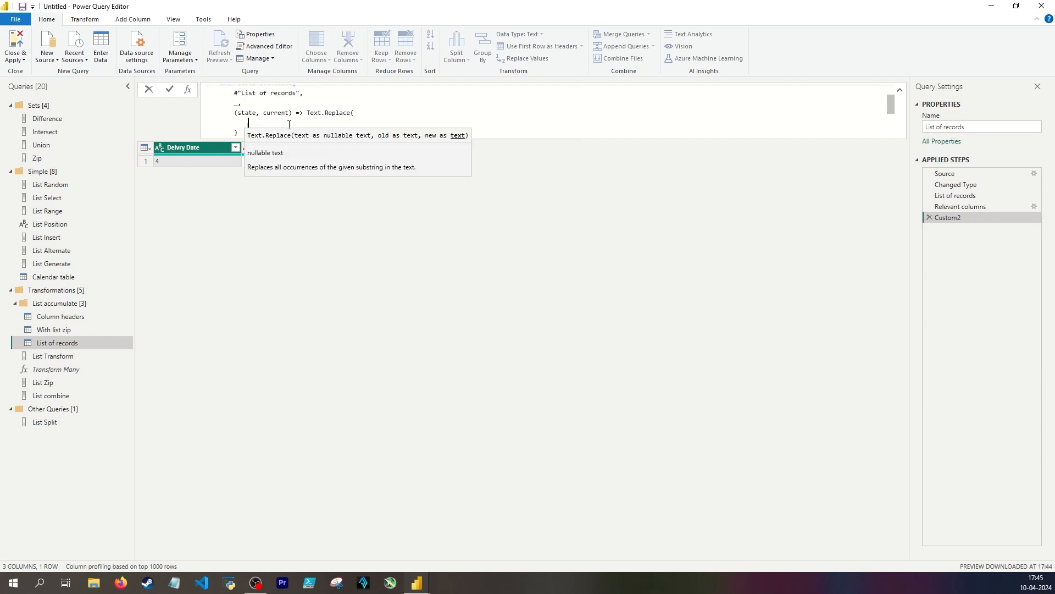
type("stat")
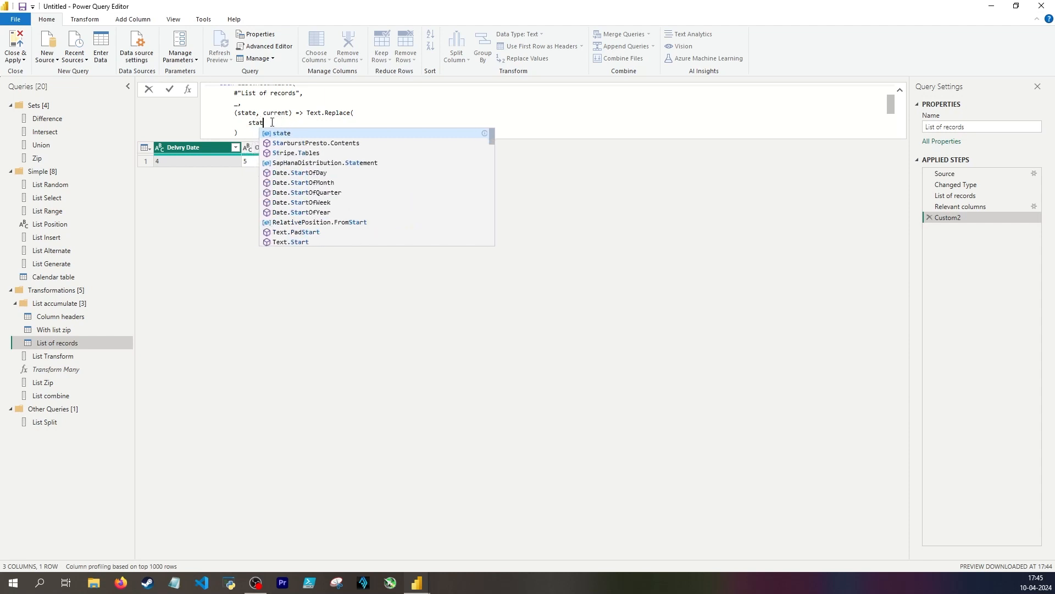
type("e, current")
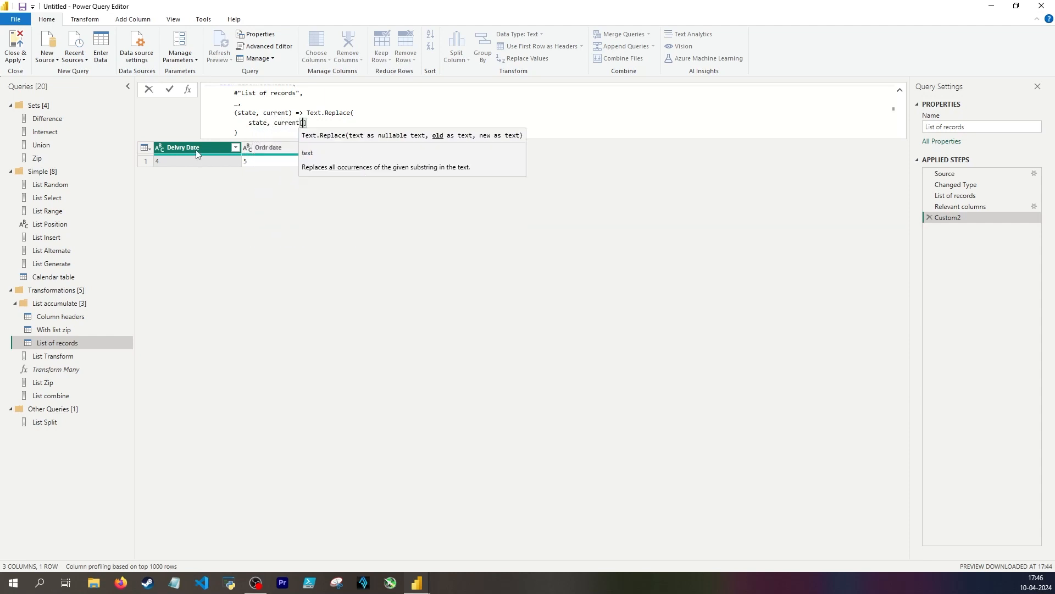
type("[Original],")
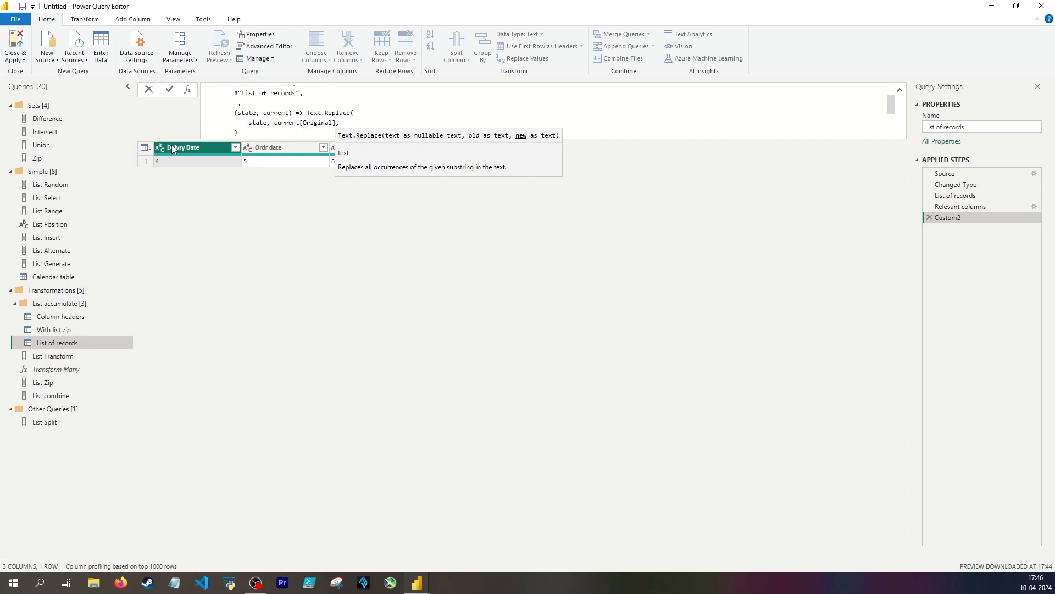
type("current[Correct]")
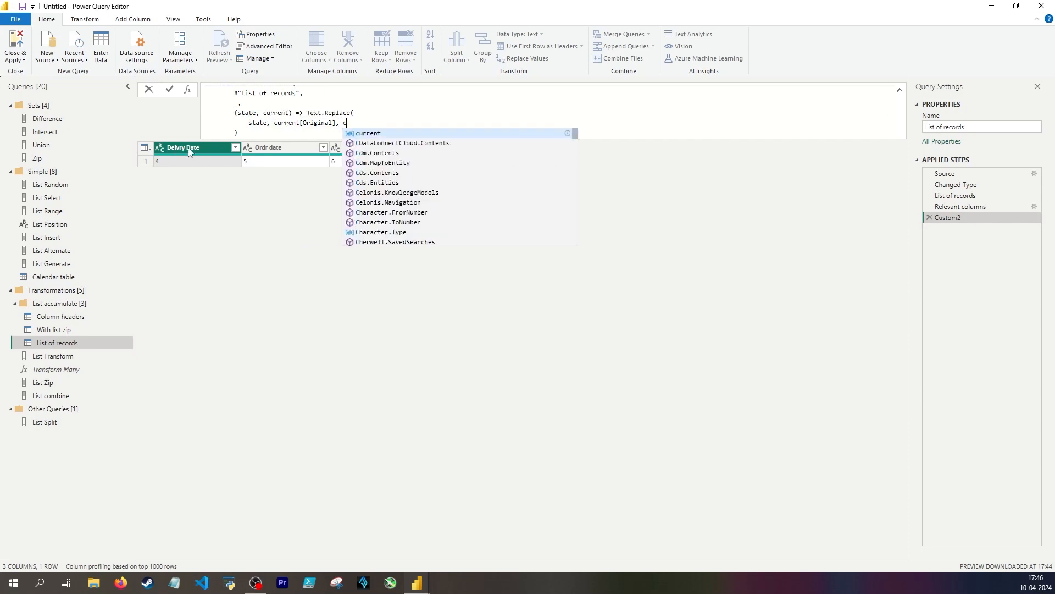
key("Return")
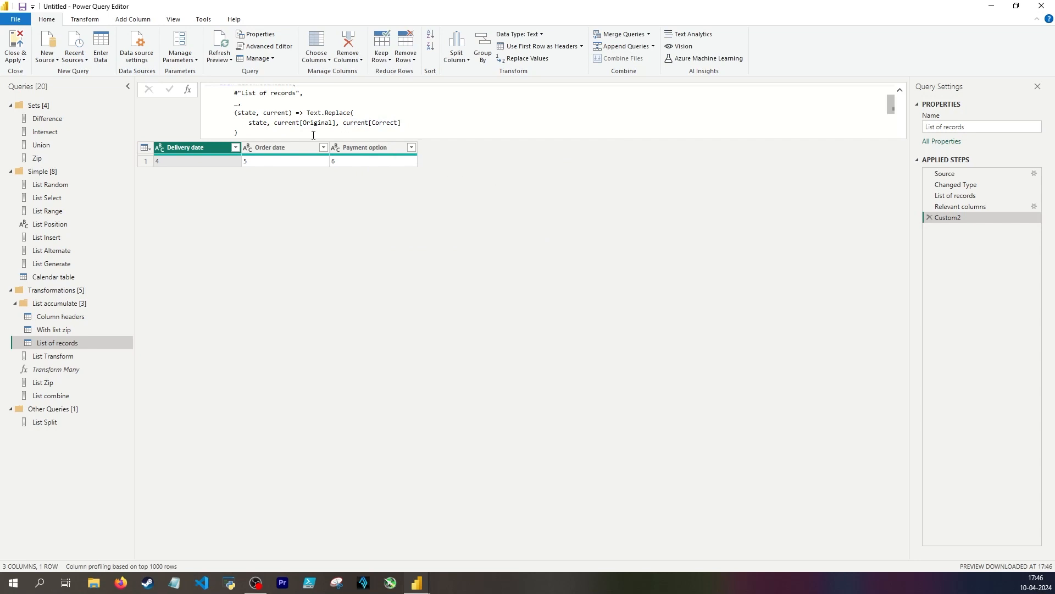
Compare the Original and Correct fields in the List of records step with the Correct spelling and List zip steps of With list zip
left_click(956, 196)
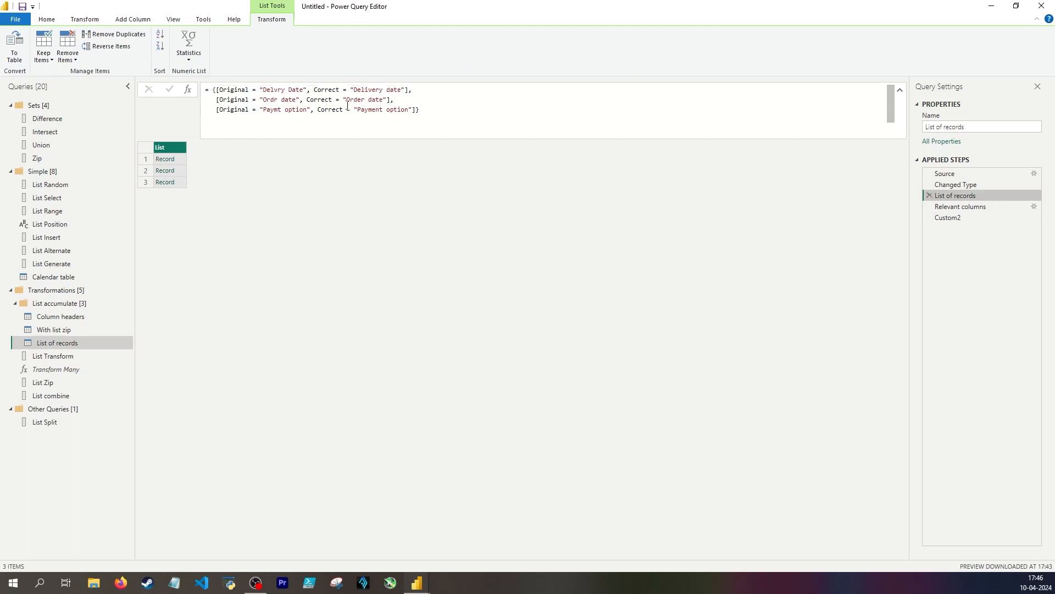
left_click_drag(221, 87, 248, 90)
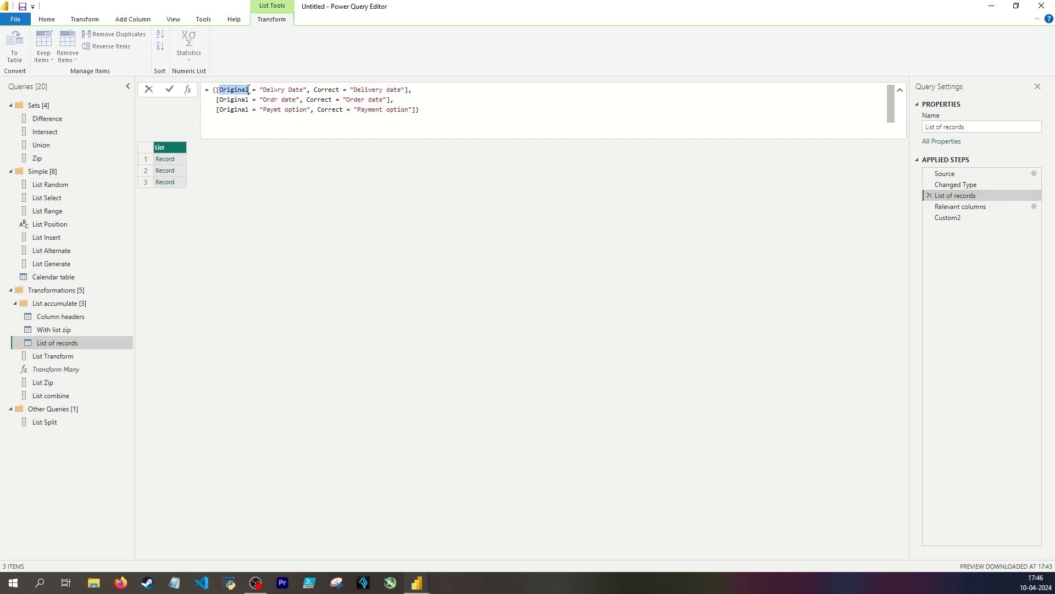
left_click_drag(314, 94, 344, 92)
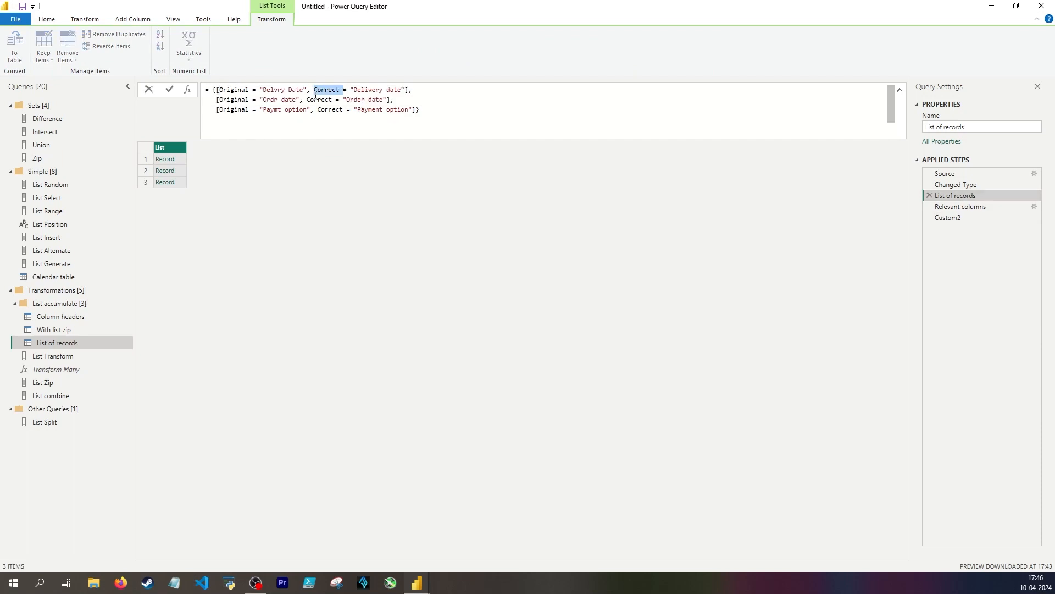
key("Escape")
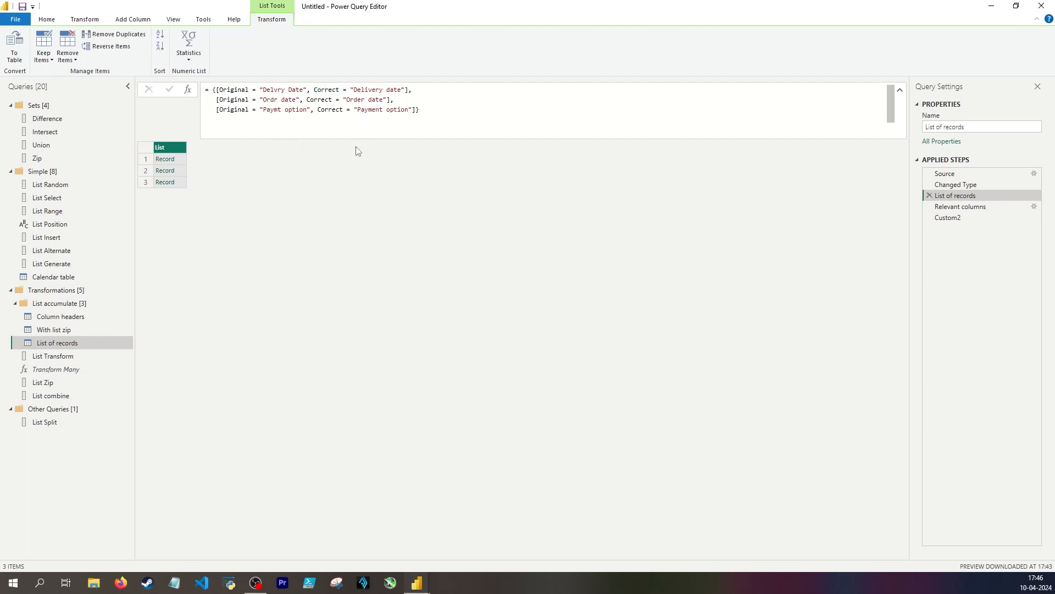
key("Up")
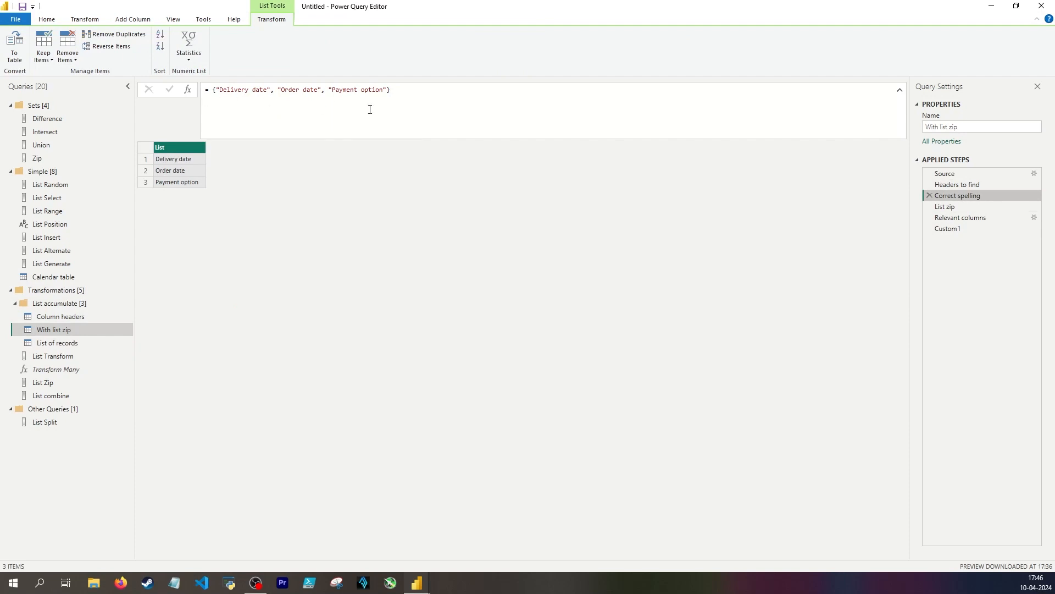
left_click(967, 207)
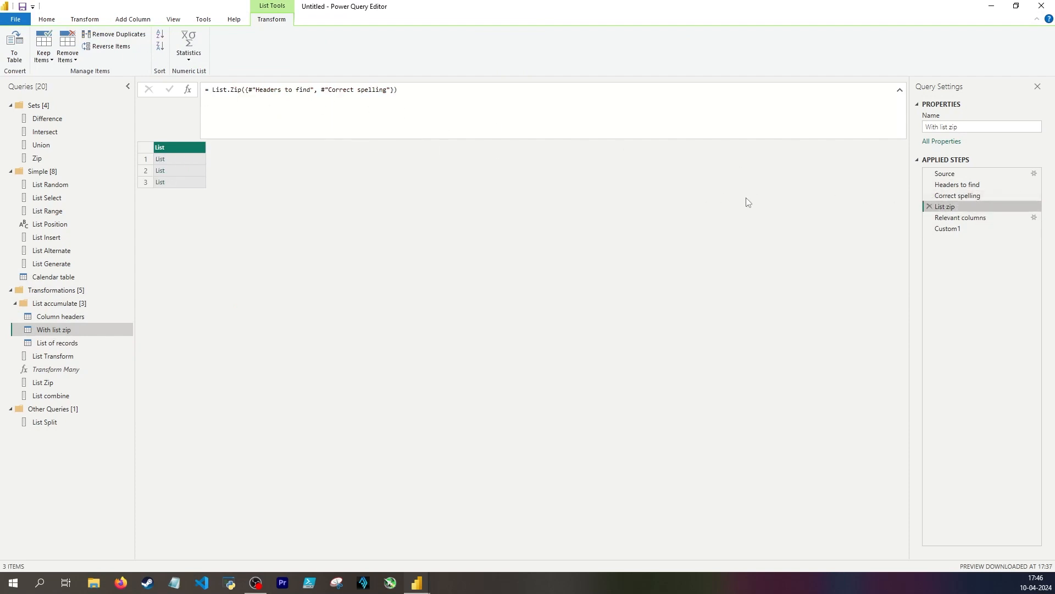
Create a query named Skip List Zip whose source is a nested list containing {"Wrong", "Right"}
right_click(59, 433)
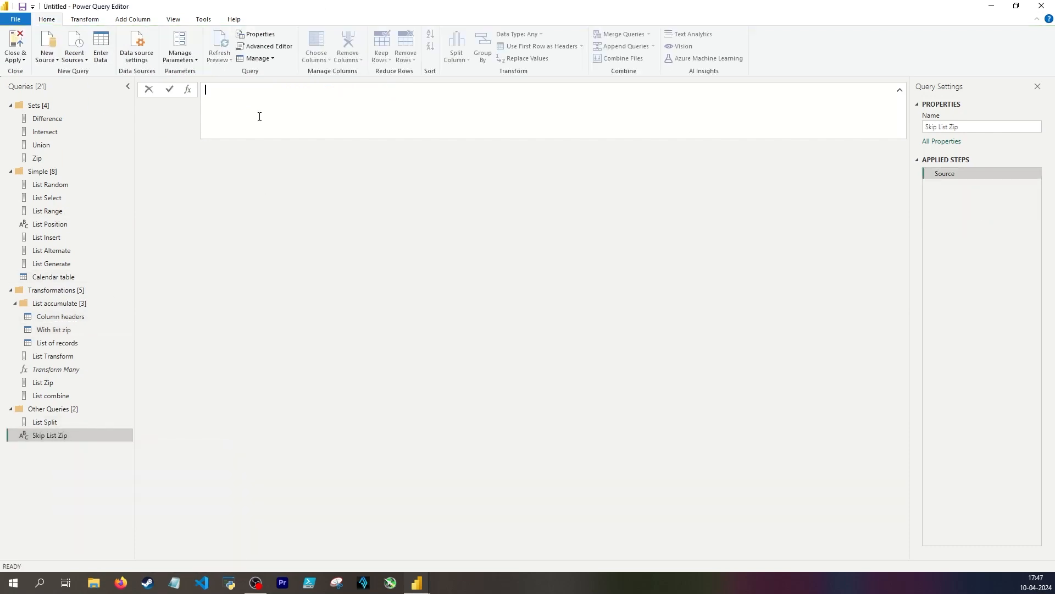
type("{")
key("shift+Return")
key("shift+Return")
type("{\"")
type("Wrong\", ")
type("\"Right\"")
key("Return")
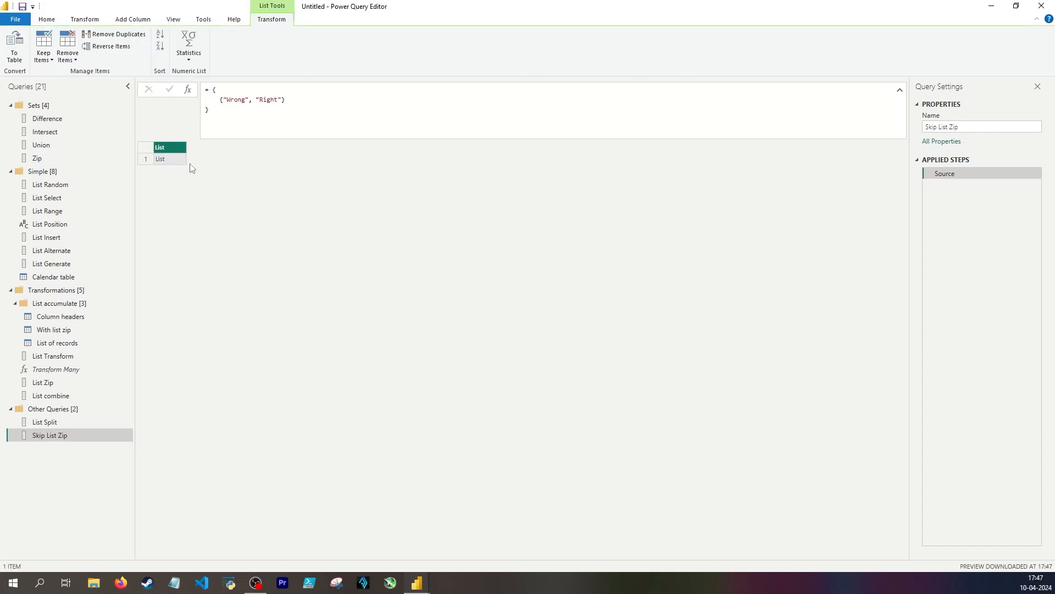